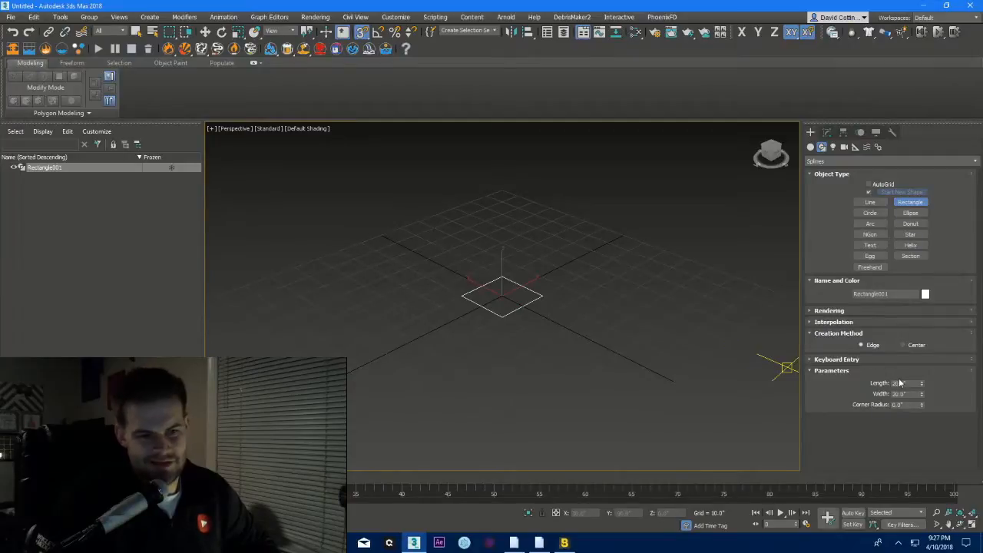
- Leave the Rectangle tool and set the length of the rectangle at the origin to 40 inches
click(900, 382)
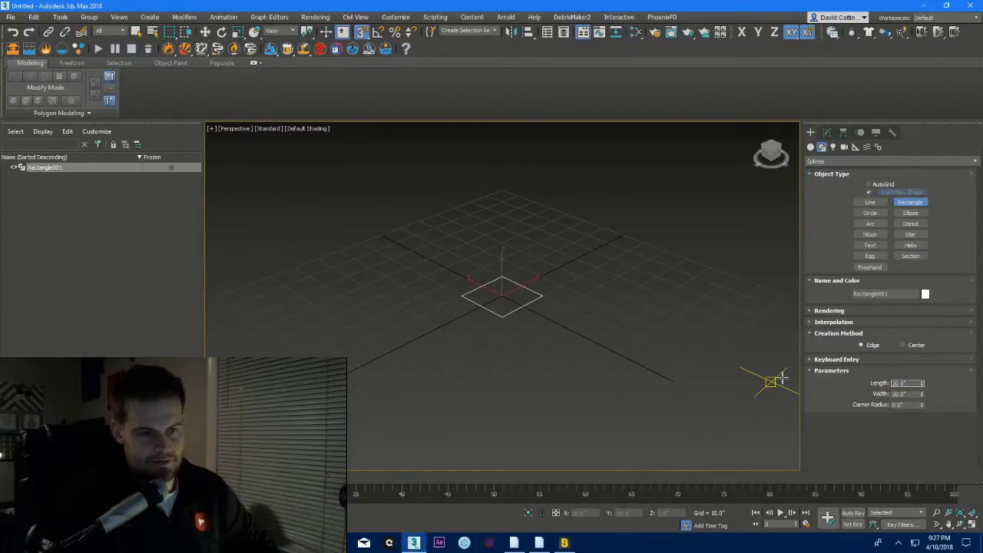
click(691, 366)
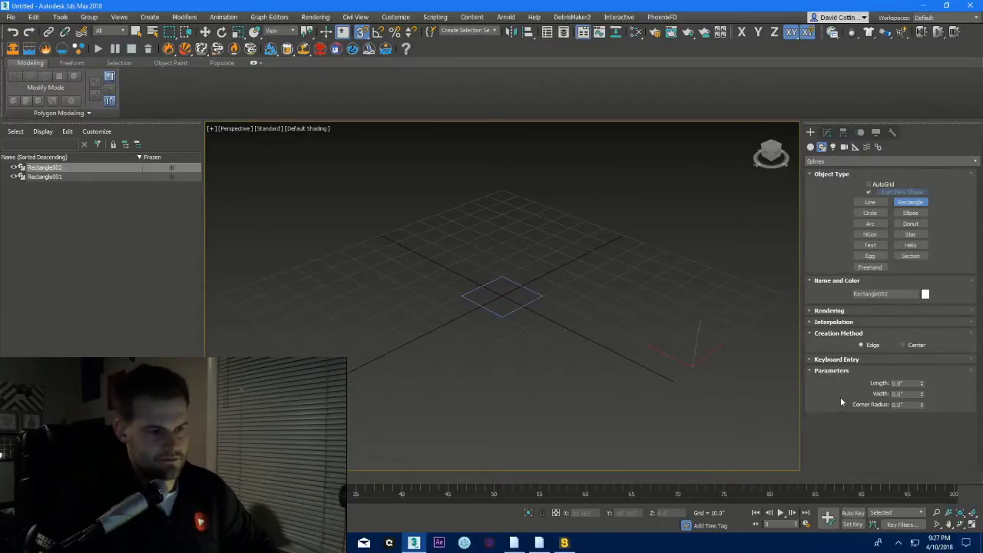
right_click(716, 386)
click(827, 133)
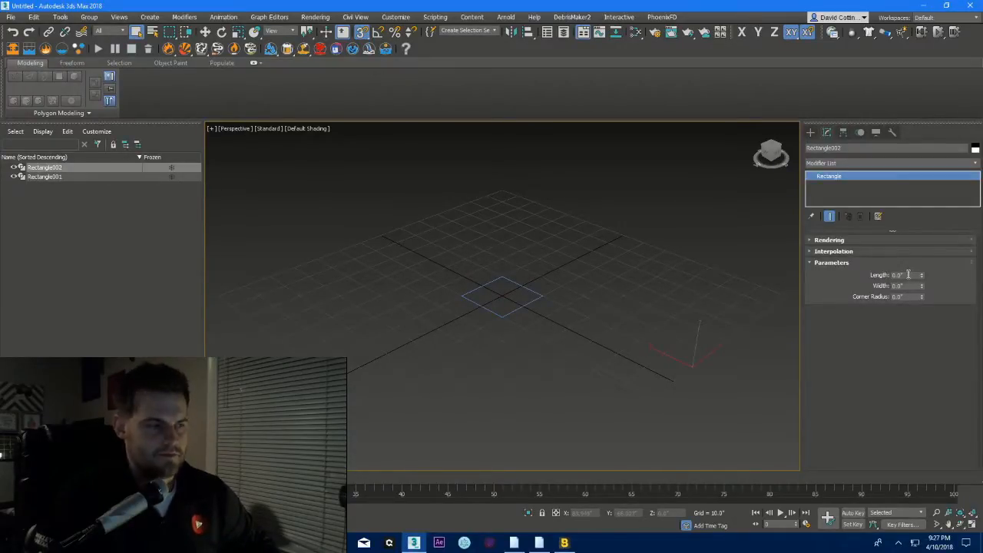
drag(463, 323, 463, 323)
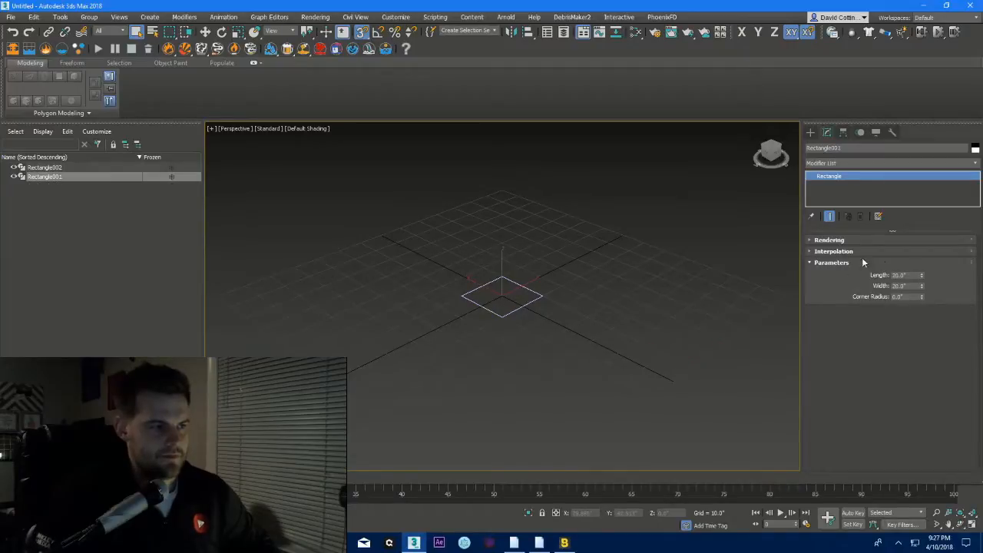
double_click(912, 274)
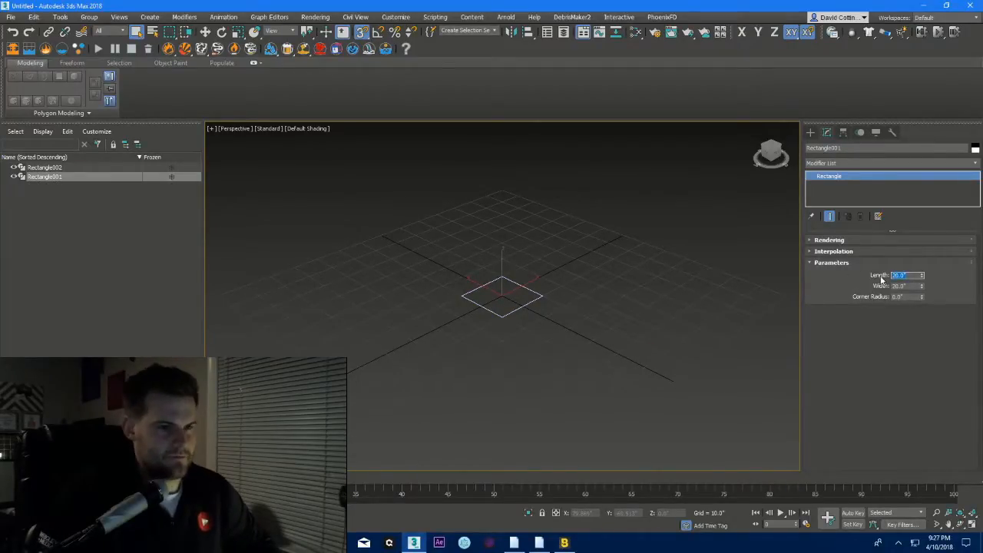
drag(923, 270, 923, 241)
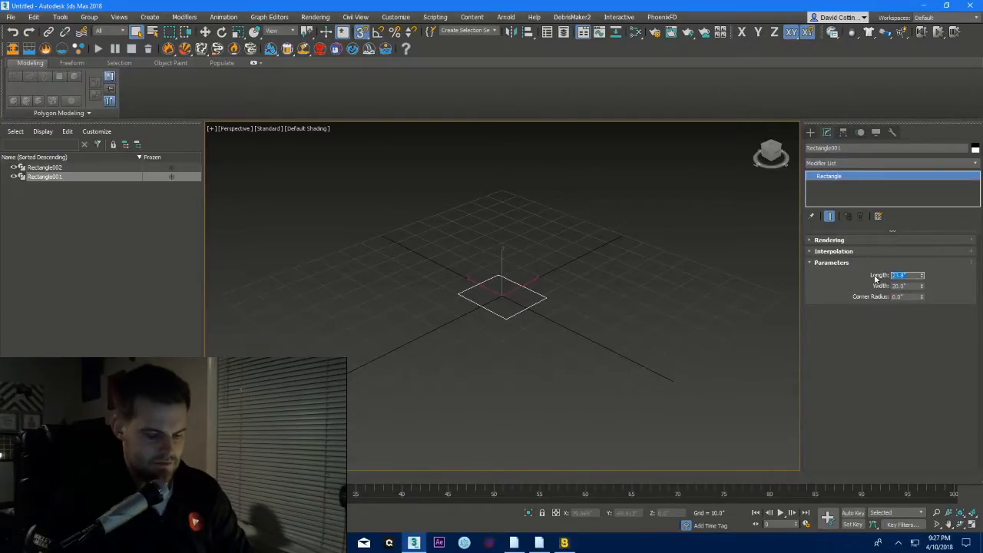
text(40)
key(Return)
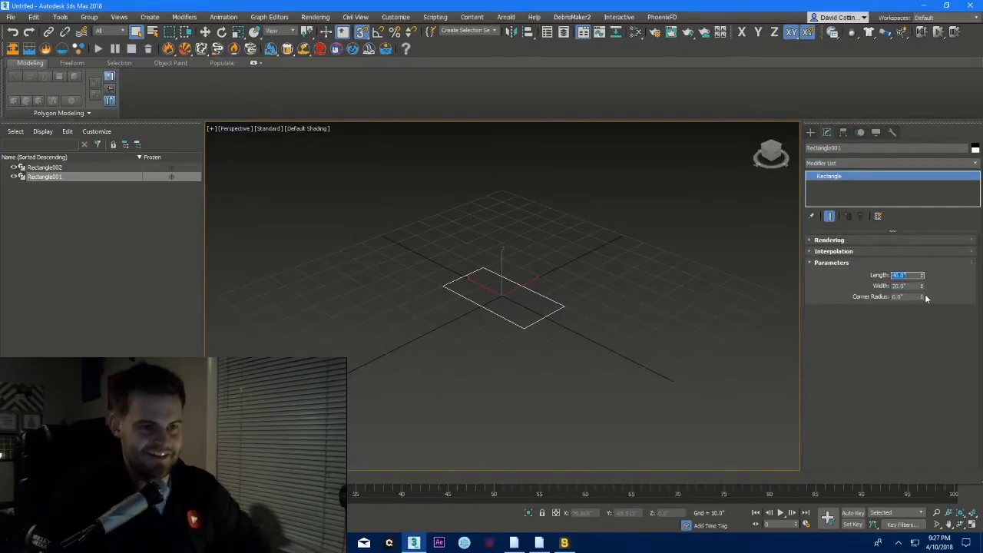
- Set the rectangle's width to 30 inches
click(908, 286)
text(30)
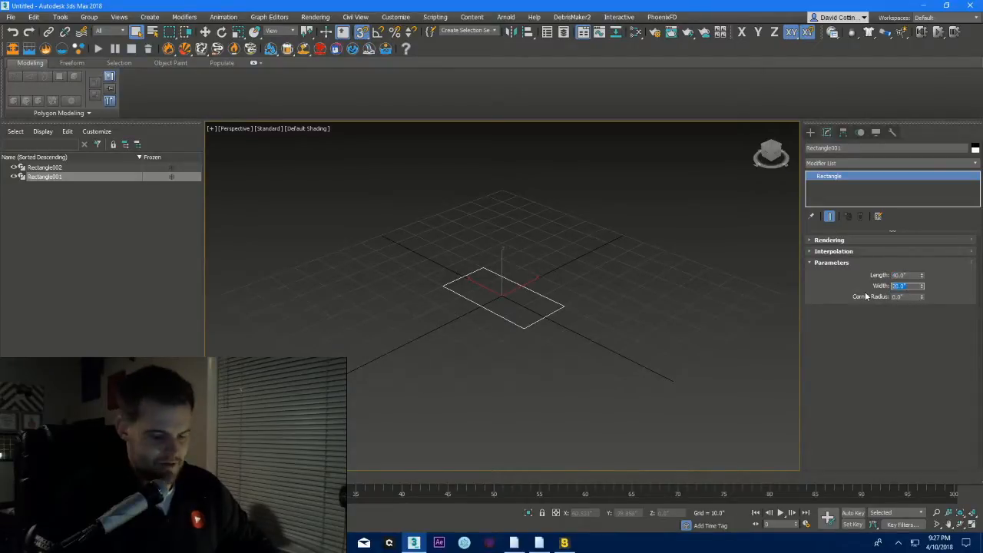
key(Return)
scroll(490, 266, up, 2)
scroll(492, 268, up, 3)
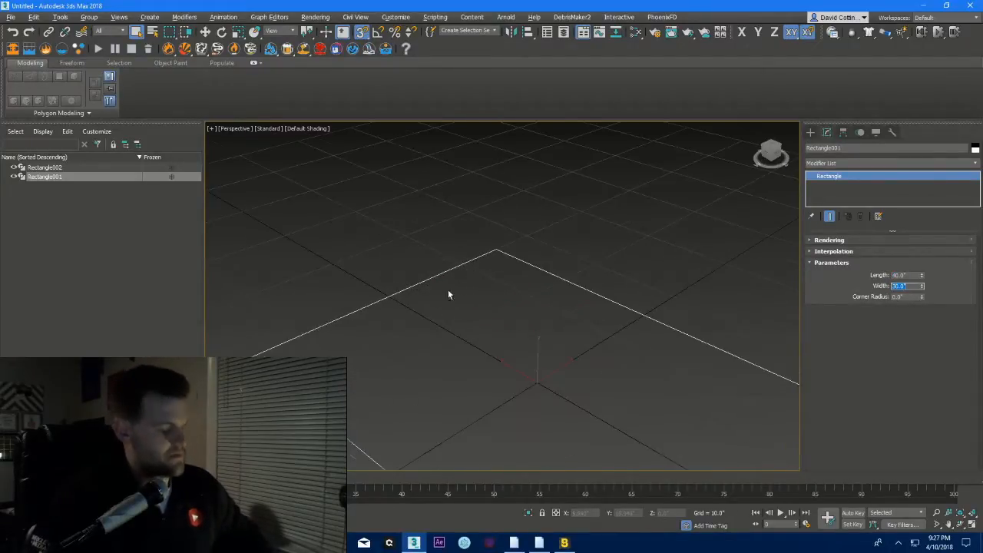
alt+middle_drag(448, 290, 490, 282)
scroll(508, 327, down, 2)
scroll(490, 281, down, 2)
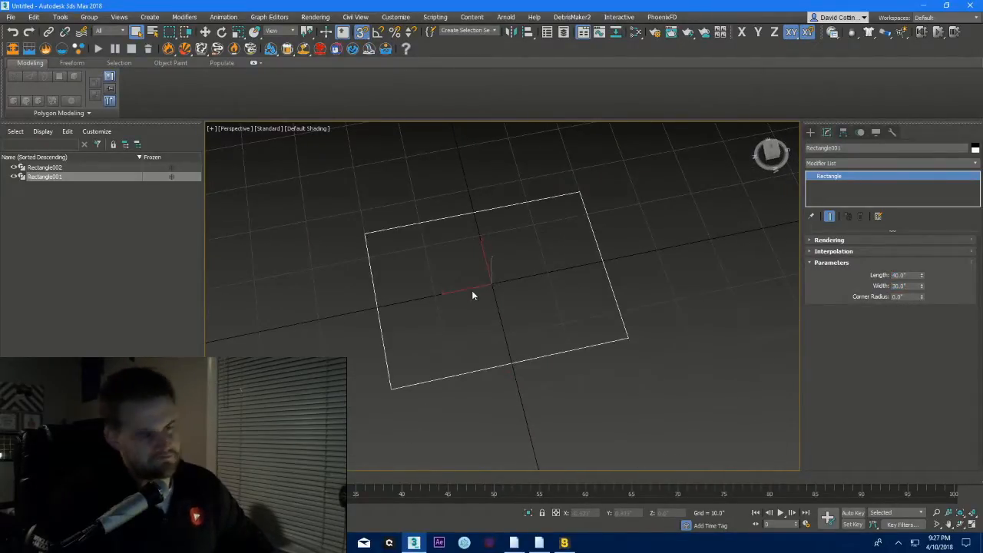
- Set the rectangle's width to 25 inches
click(914, 285)
text(25)
key(Return)
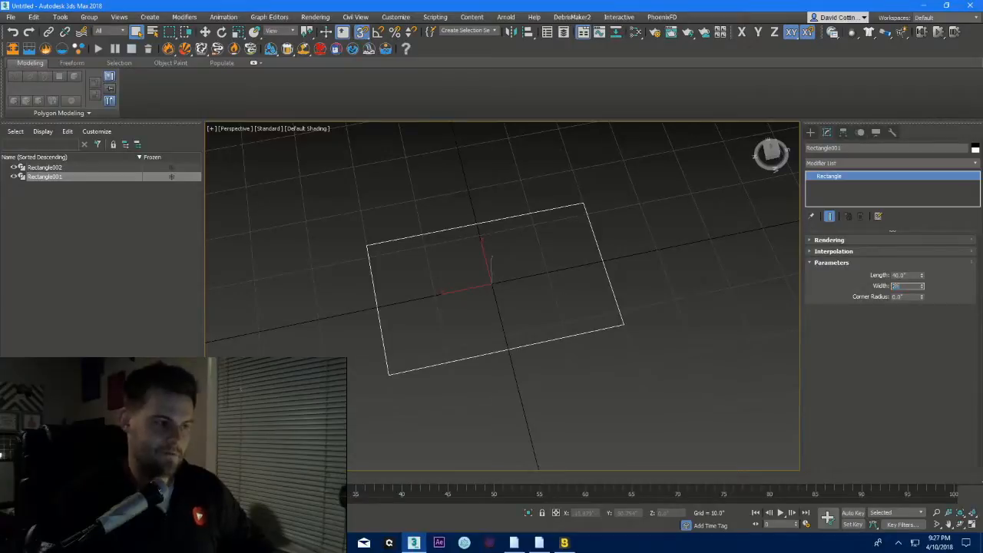
key(Return)
text(25)
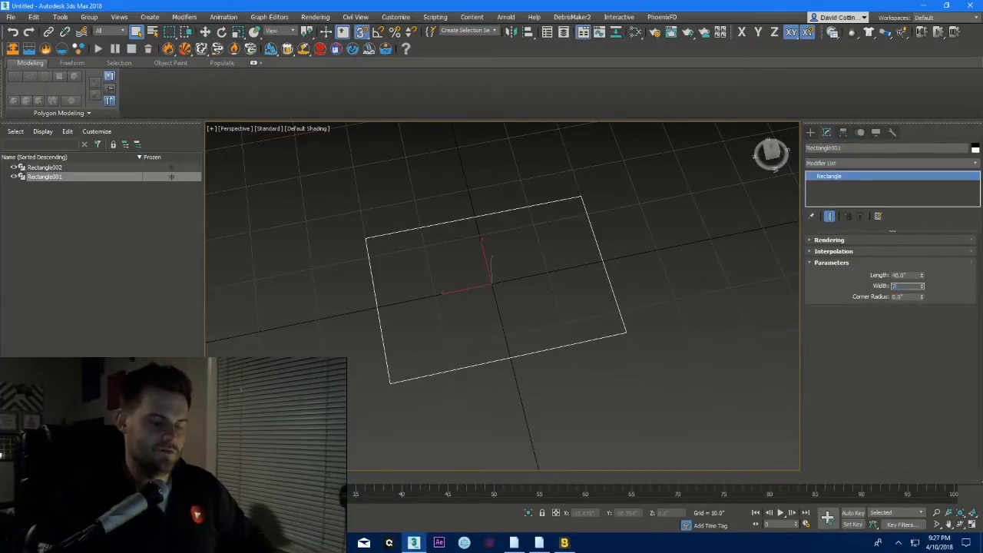
key(Return)
scroll(513, 271, down, 5)
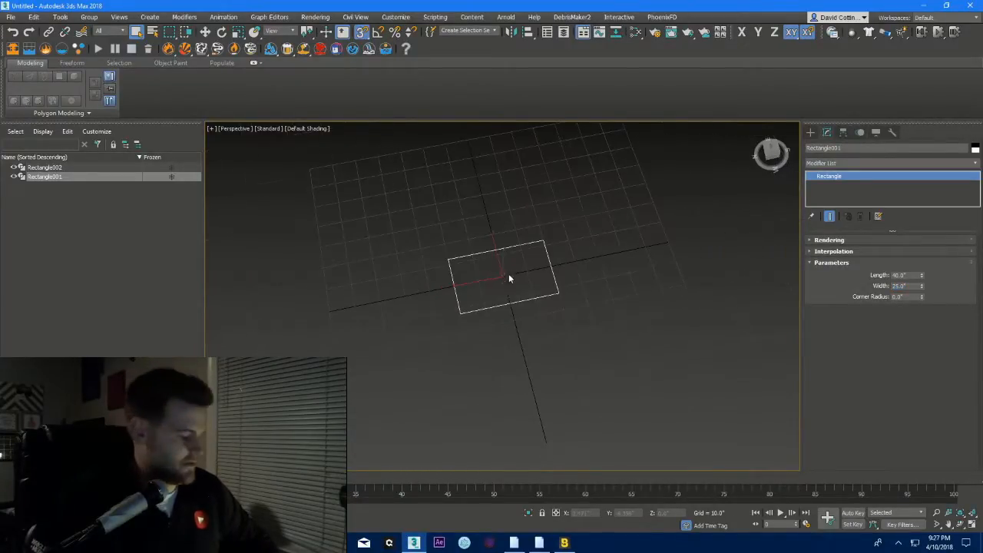
- Clone the rectangle as an independent copy, offset about 42.8 inches along the Y axis beside the original
key(w)
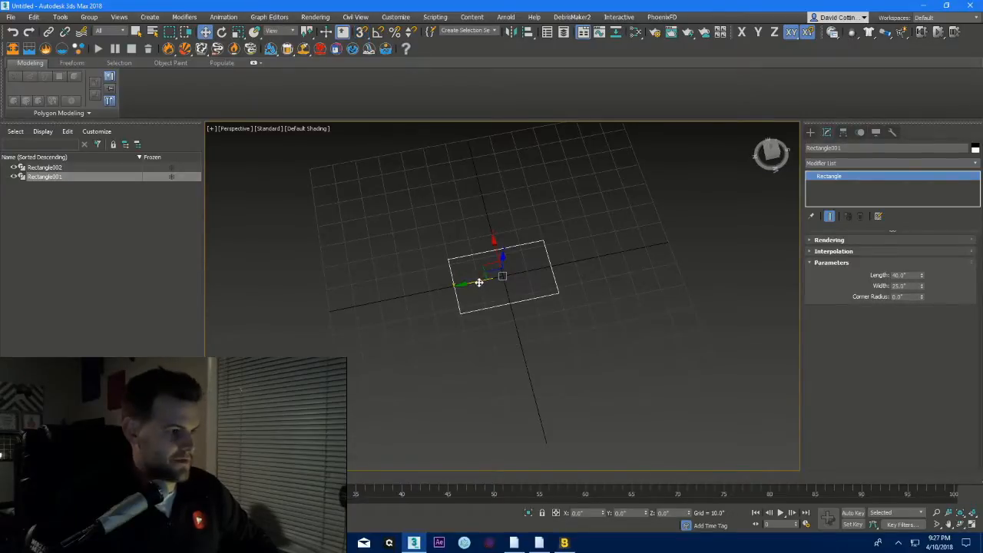
shift+drag(480, 282, 373, 296)
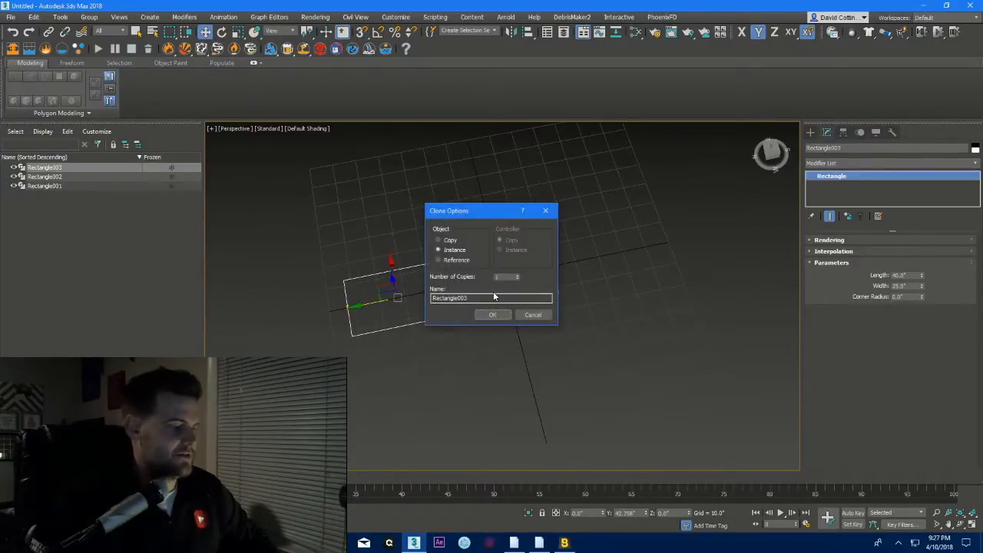
click(440, 240)
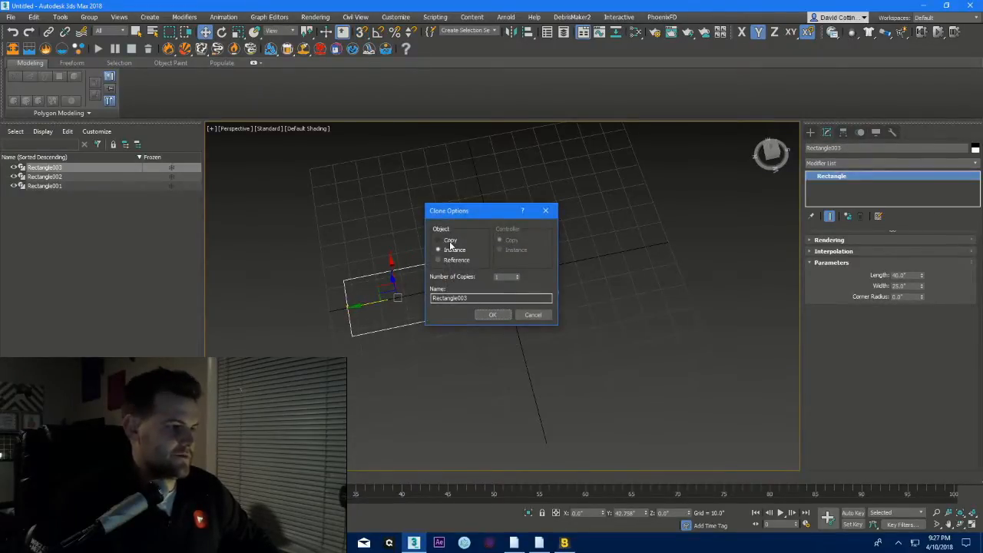
click(494, 316)
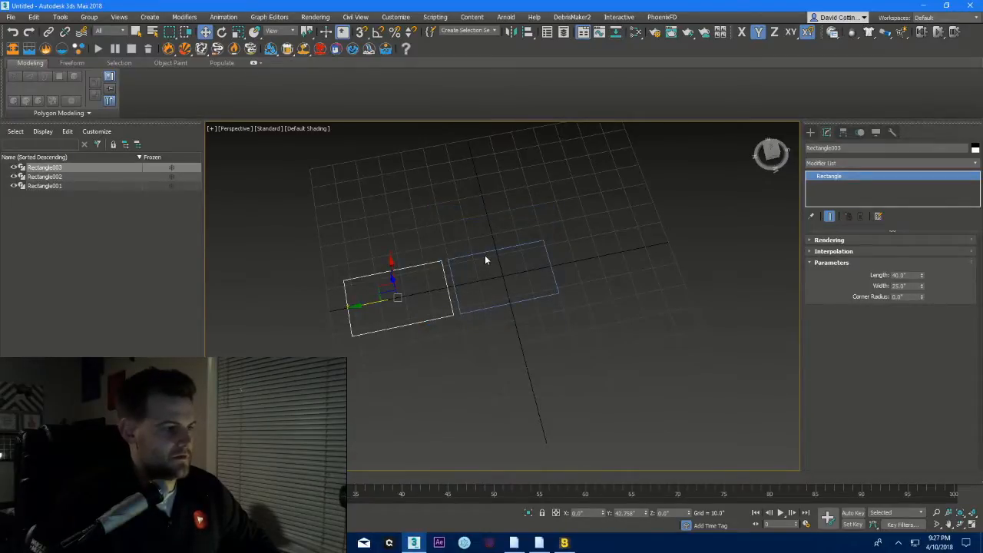
- Convert the original rectangle at the origin to an editable spline
click(484, 253)
right_click(485, 252)
mouse_move(503, 355)
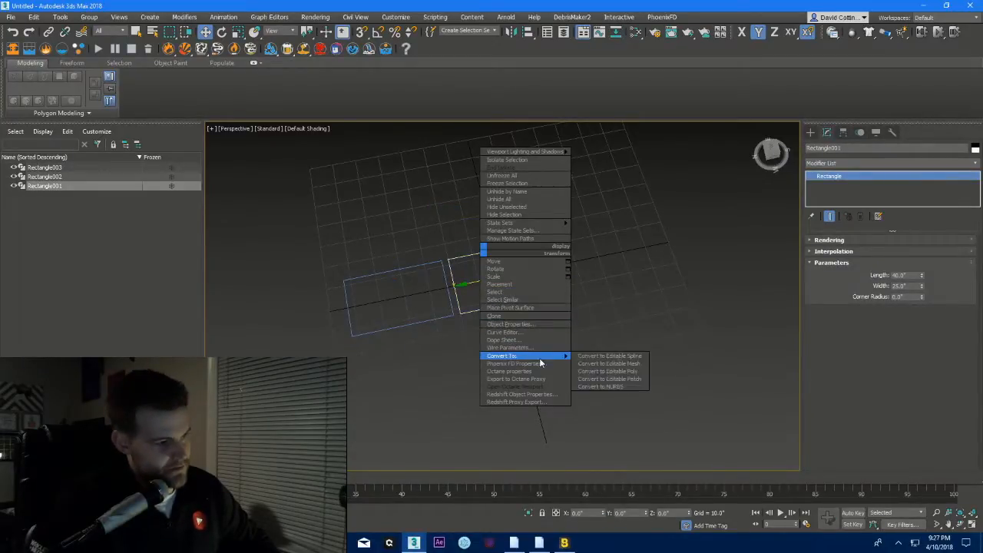
click(608, 355)
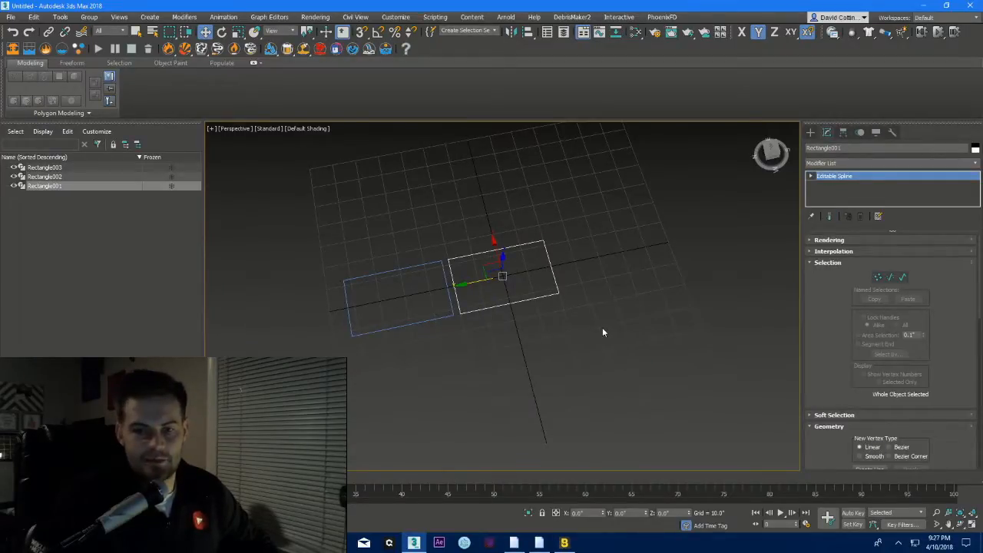
- Attach the copied rectangle to the editable spline so both outlines form one object
scroll(827, 263, down, 3)
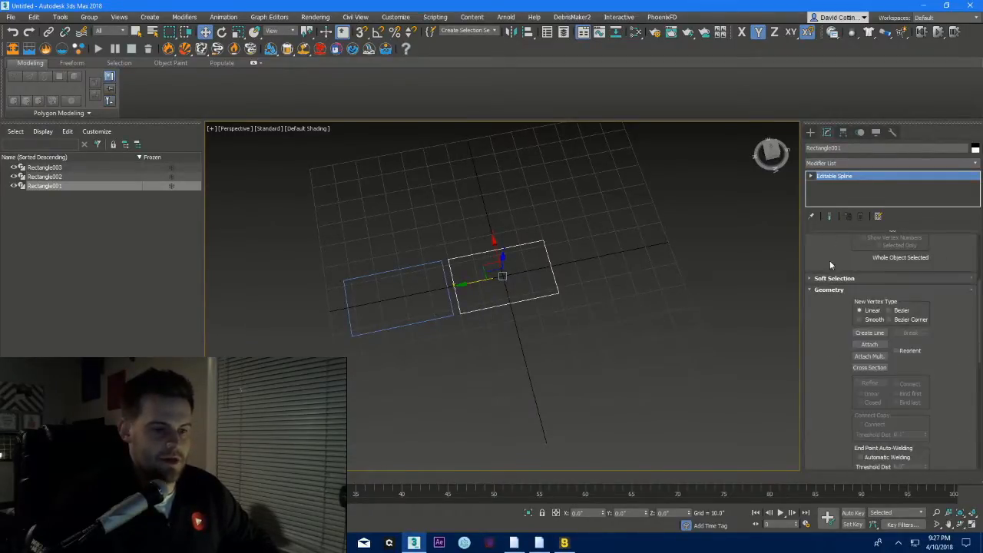
click(869, 344)
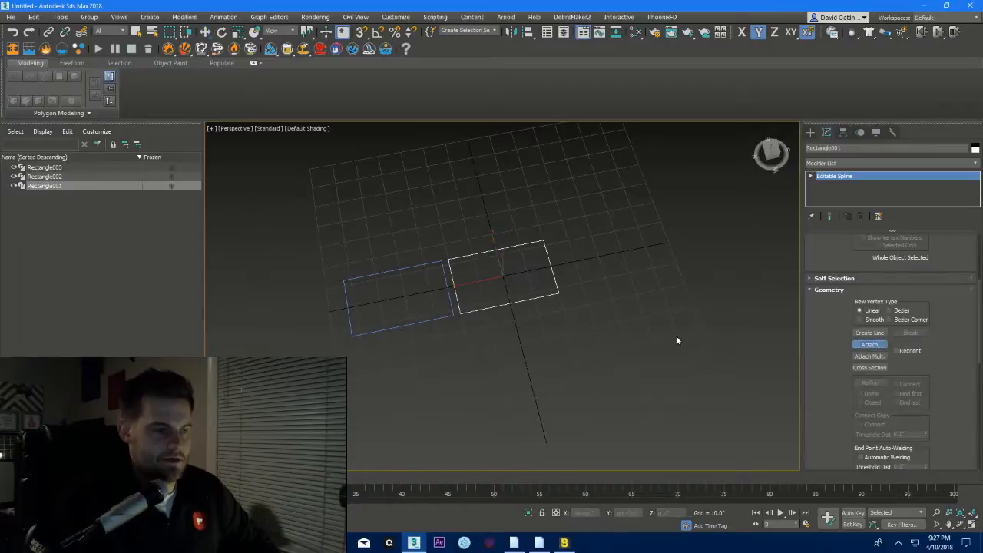
click(443, 318)
click(865, 346)
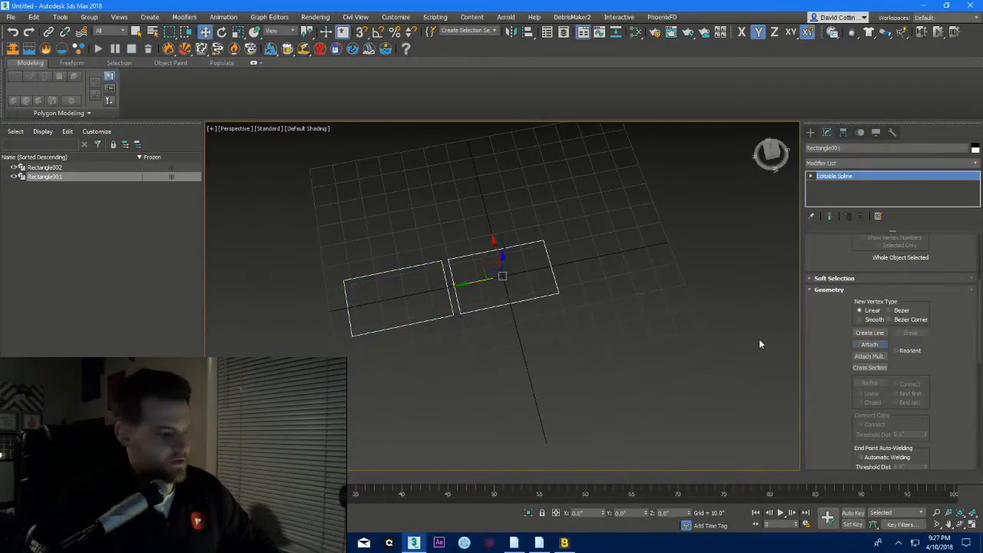
- Inspect the vertices of both attached outlines at vertex level and return to the whole spline object
key(1)
drag(598, 355, 598, 355)
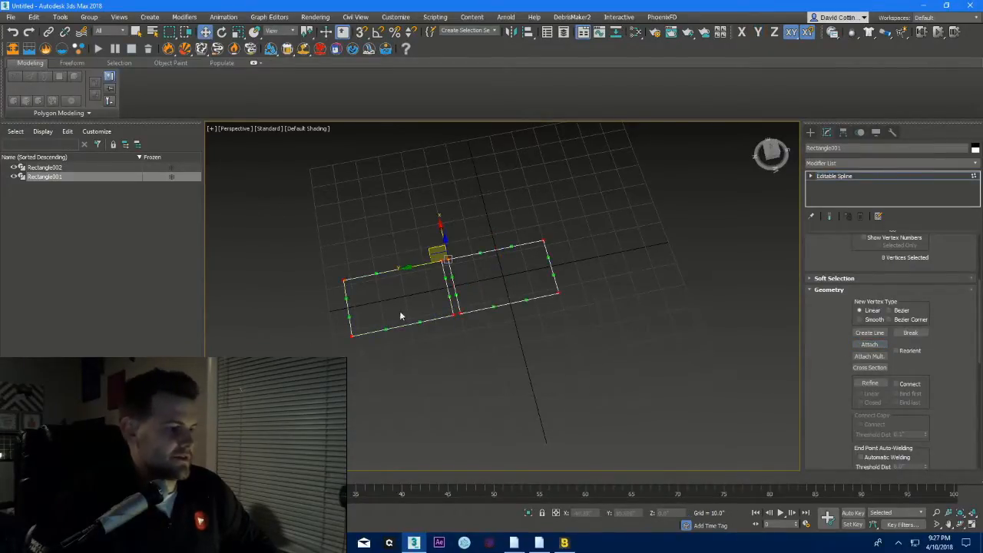
click(447, 315)
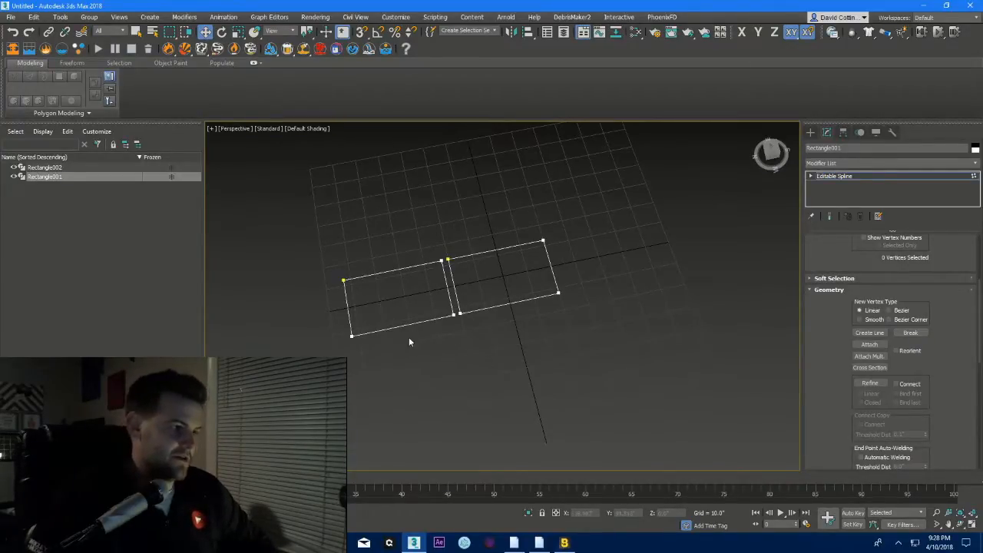
click(820, 176)
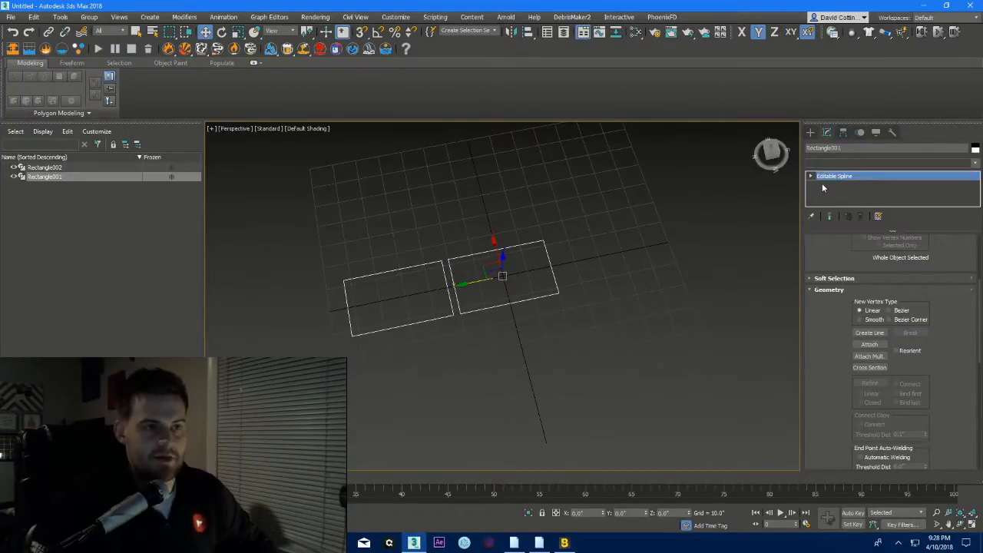
- Add a Garment Maker modifier to the attached rectangle spline
click(825, 163)
key(g)
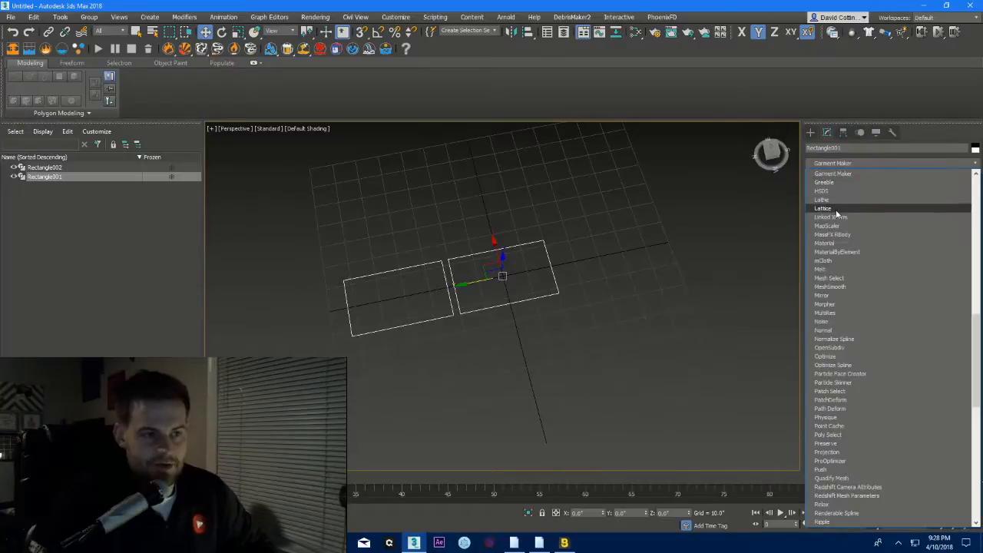
click(841, 174)
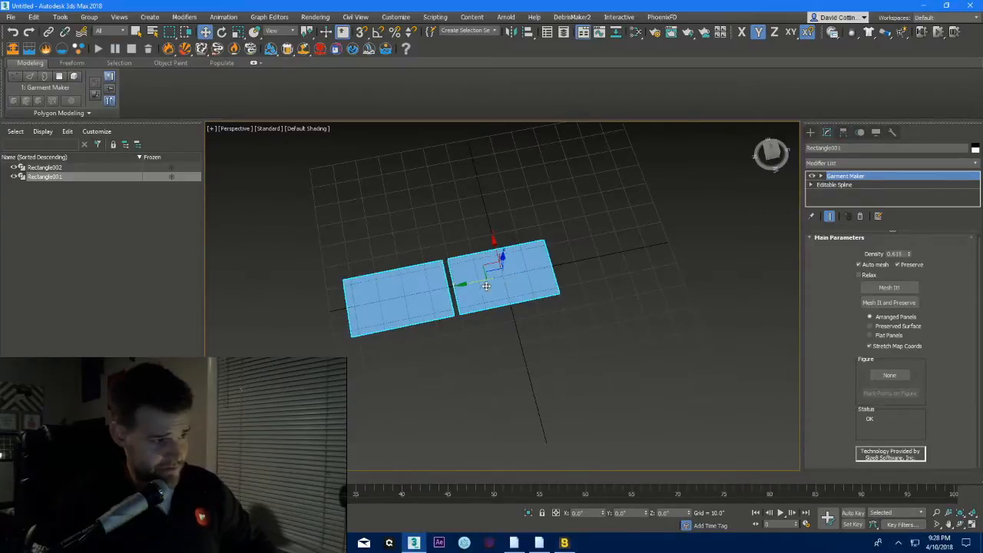
- At the Panels level, set the origin panel's Y position to 42.874 inches, copied from the other panel, to overlap them
click(821, 176)
click(840, 194)
click(520, 275)
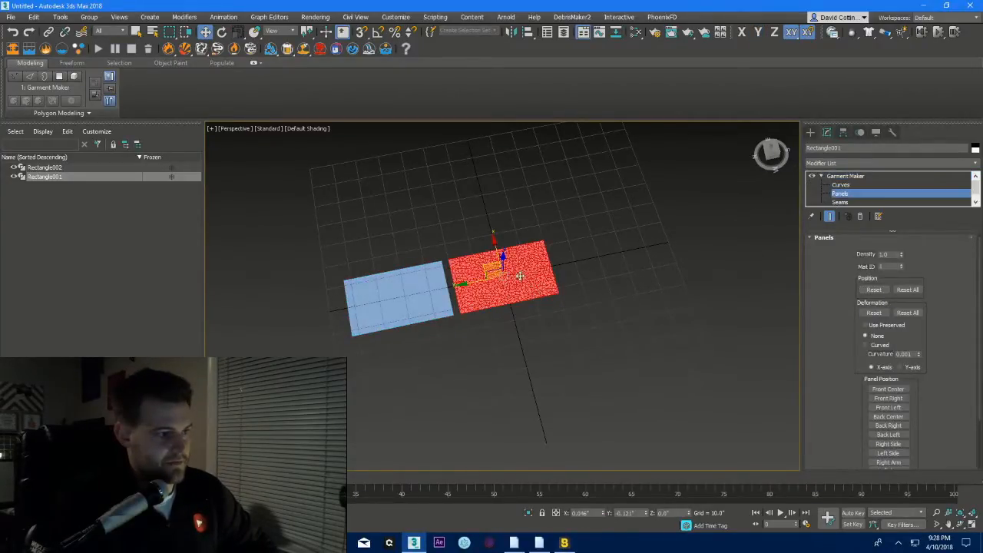
click(399, 285)
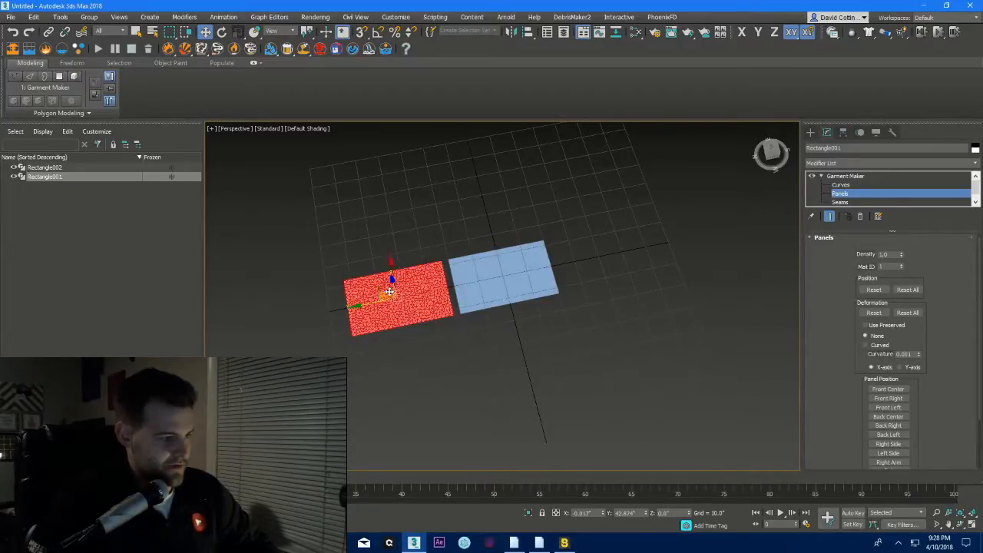
click(630, 513)
key(ctrl+c)
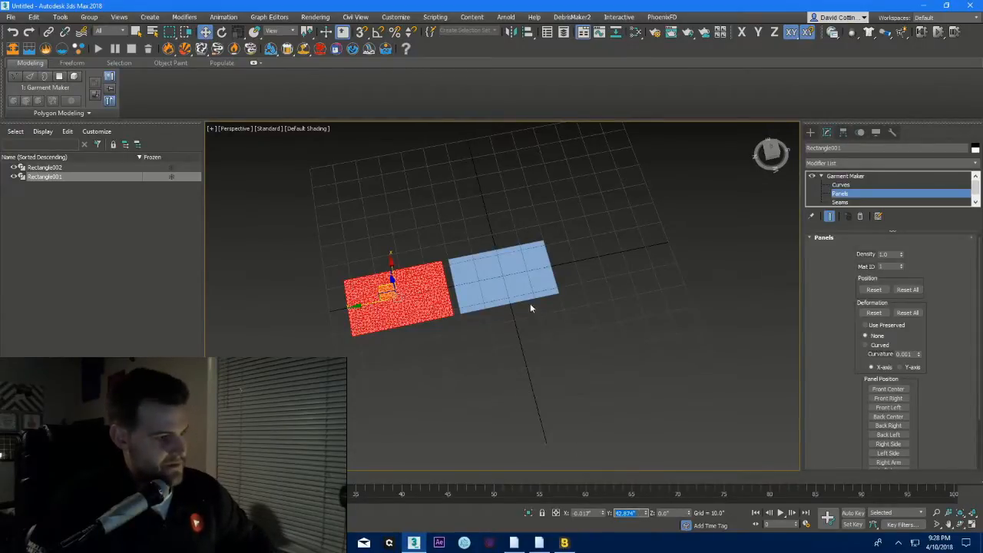
click(530, 305)
click(636, 512)
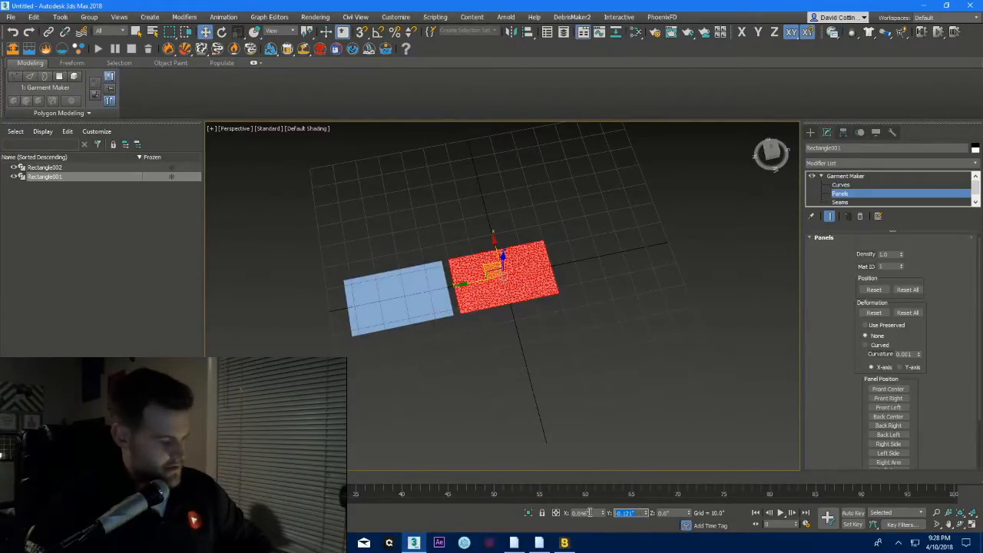
key(ctrl+v)
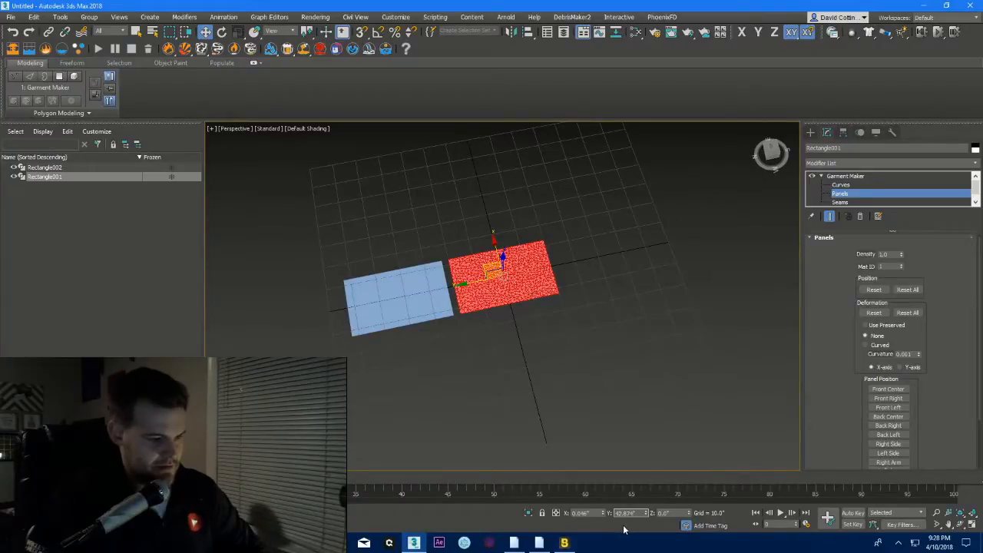
key(Return)
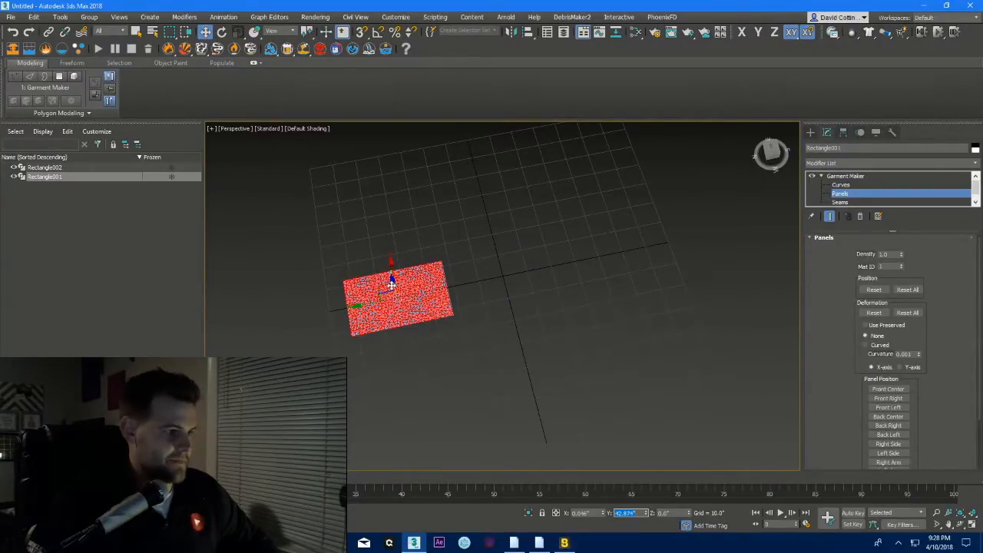
- Raise the selected overlapping panel about 3.7 inches along the Z axis above the other panel
scroll(389, 296, up, 5)
alt+middle_drag(378, 295, 414, 253)
drag(413, 250, 412, 233)
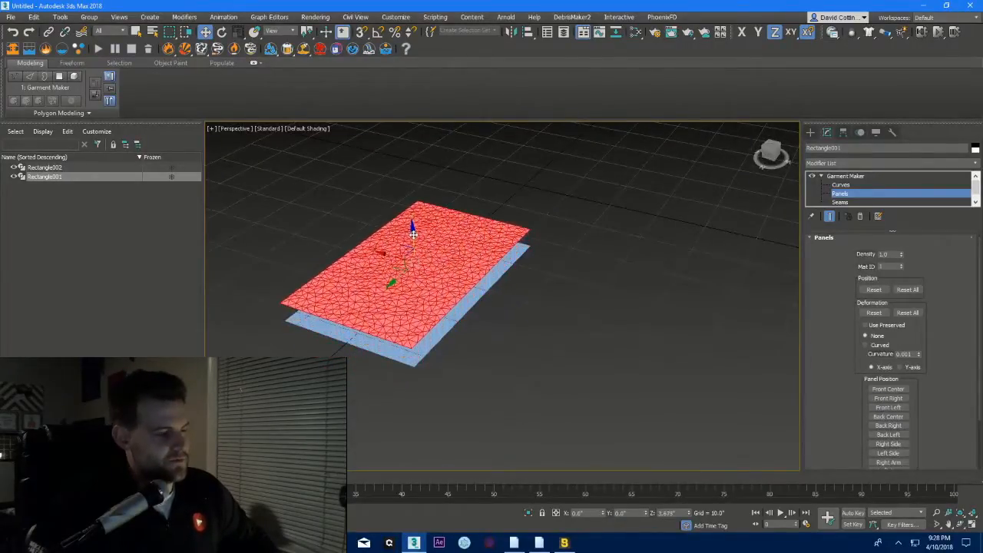
- Select the lower panel and rotate it 180 degrees about the X axis to flip it over
alt+middle_drag(426, 302, 415, 287)
scroll(415, 288, up, 3)
drag(420, 310, 430, 334)
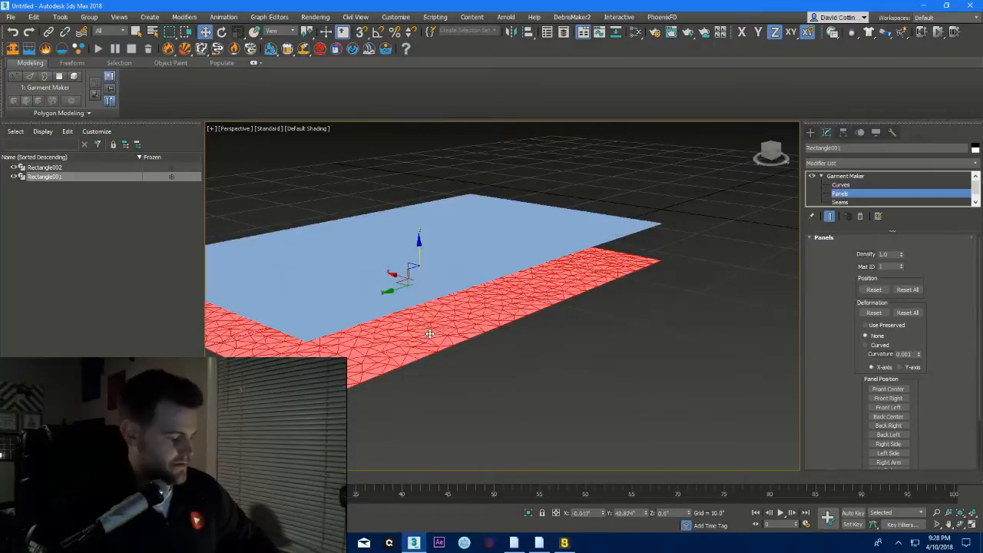
key(e)
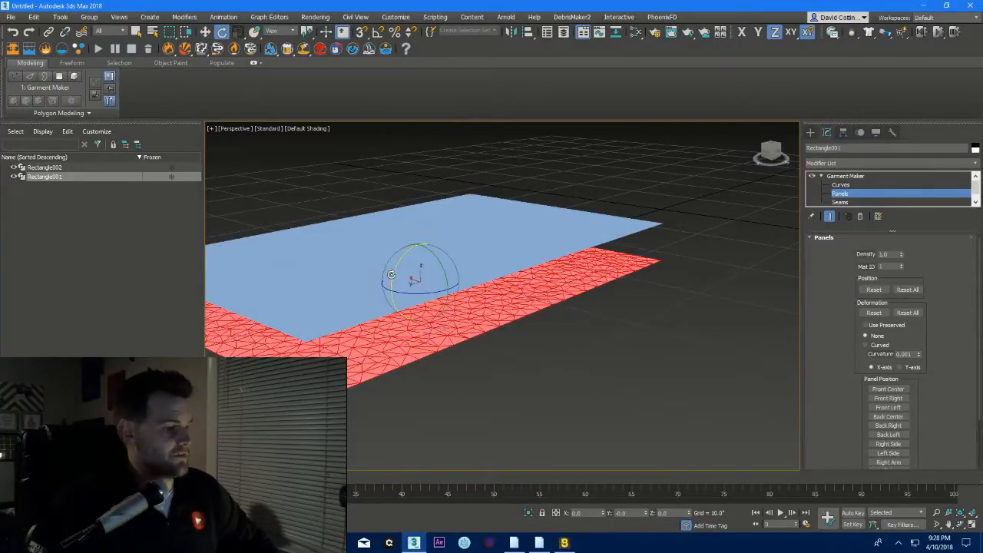
drag(391, 274, 502, 214)
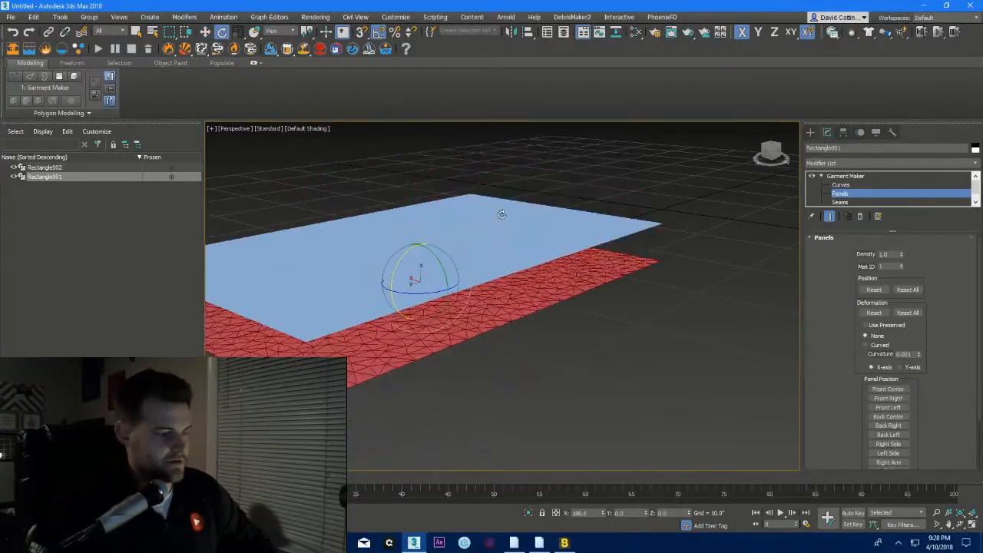
alt+middle_drag(501, 309, 467, 308)
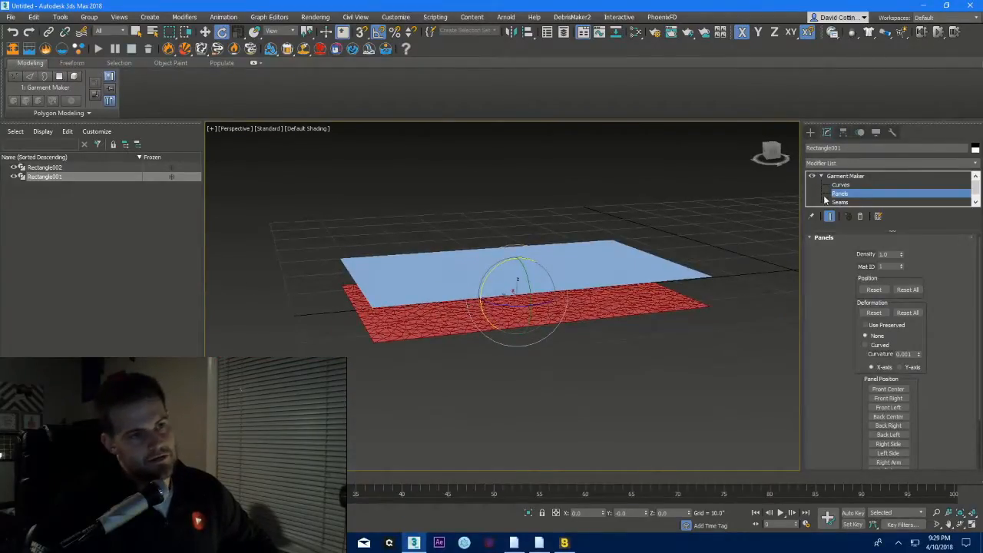
- Return to the main Garment Maker level, set the mesh density to 1.0 and display edged faces
click(844, 176)
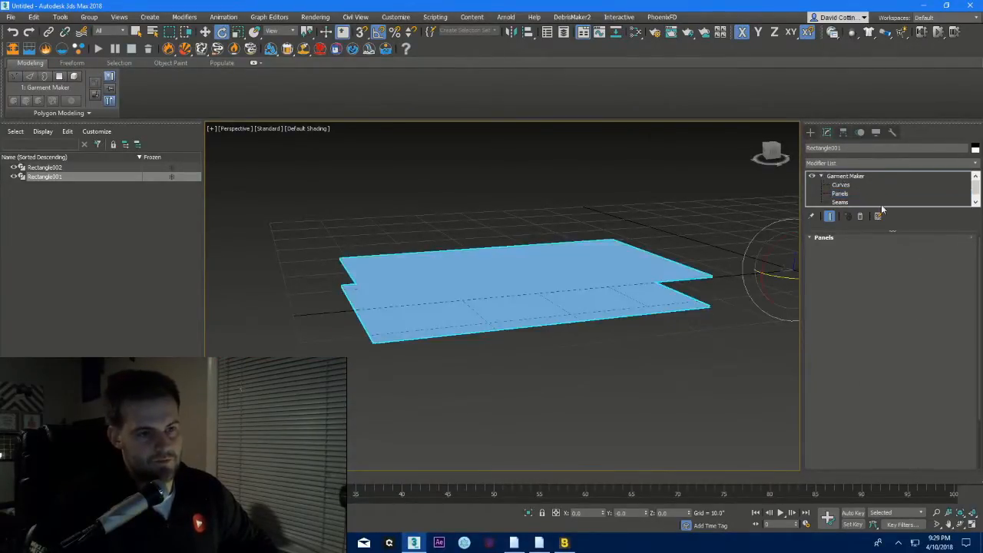
double_click(905, 254)
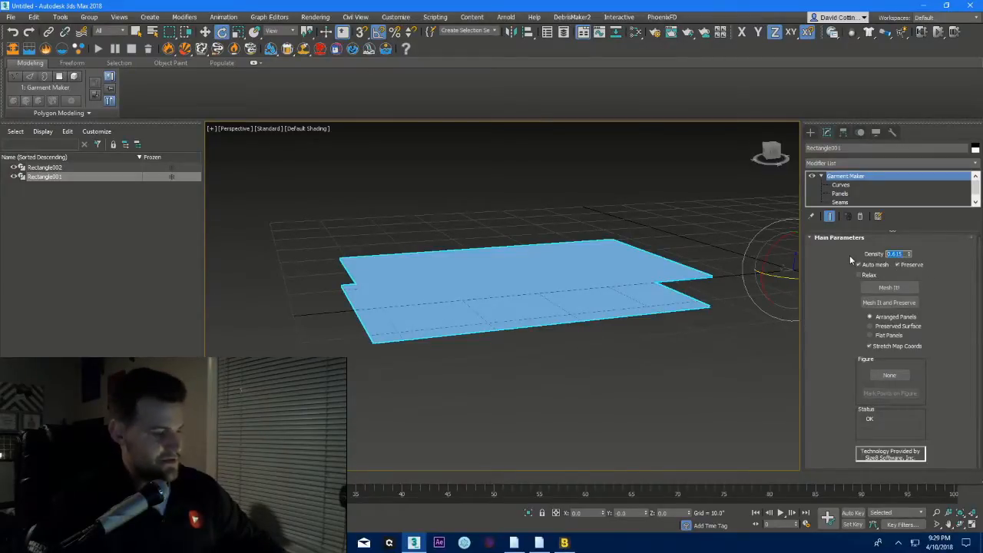
text(1.0)
key(Return)
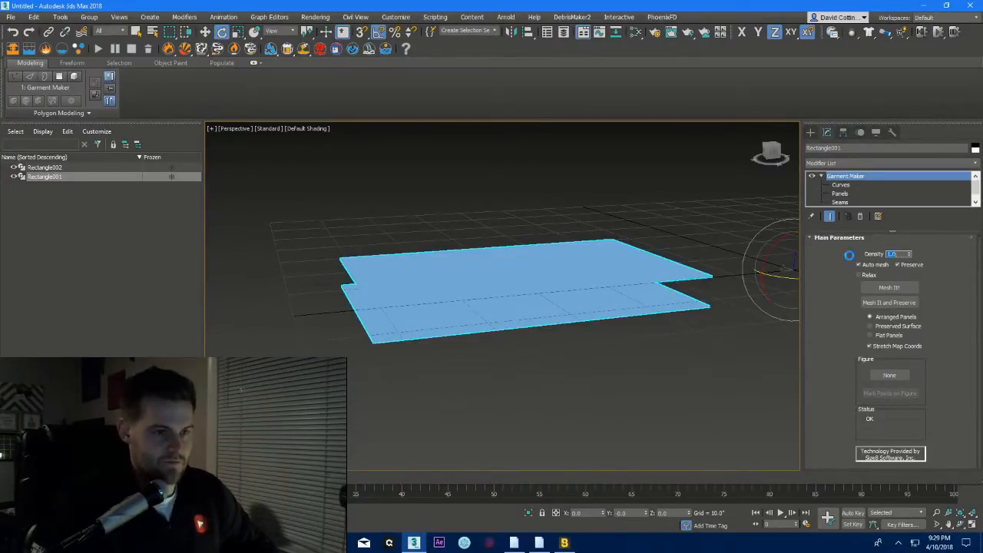
key(F4)
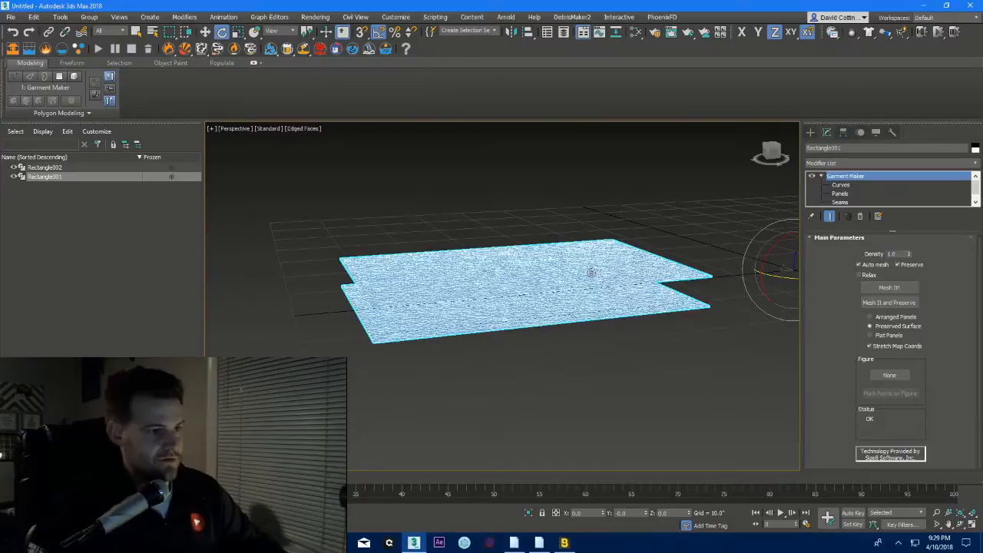
scroll(543, 273, up, 3)
alt+middle_drag(543, 273, 545, 298)
scroll(541, 284, down, 5)
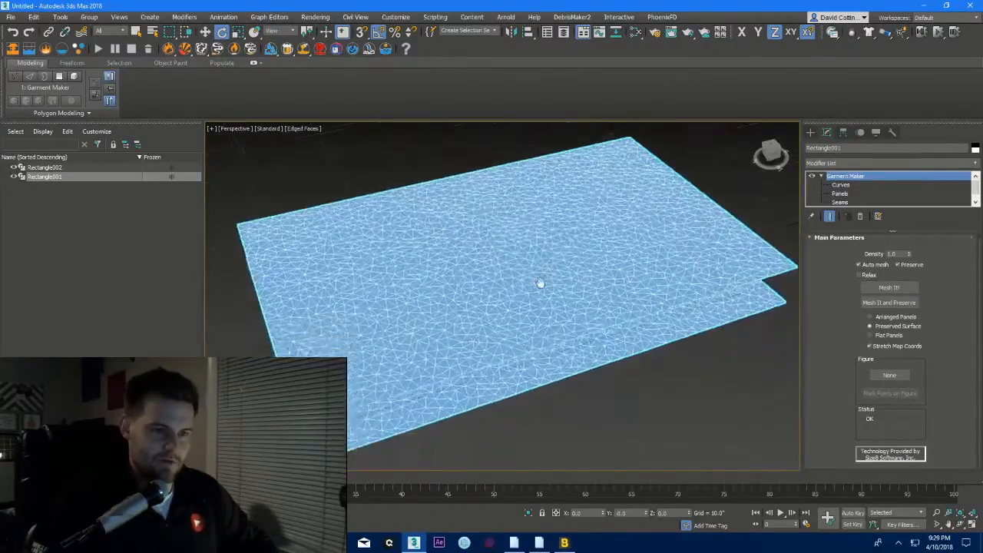
- Raise the Garment Maker mesh density to 1.5 and settle on 1.4
click(895, 254)
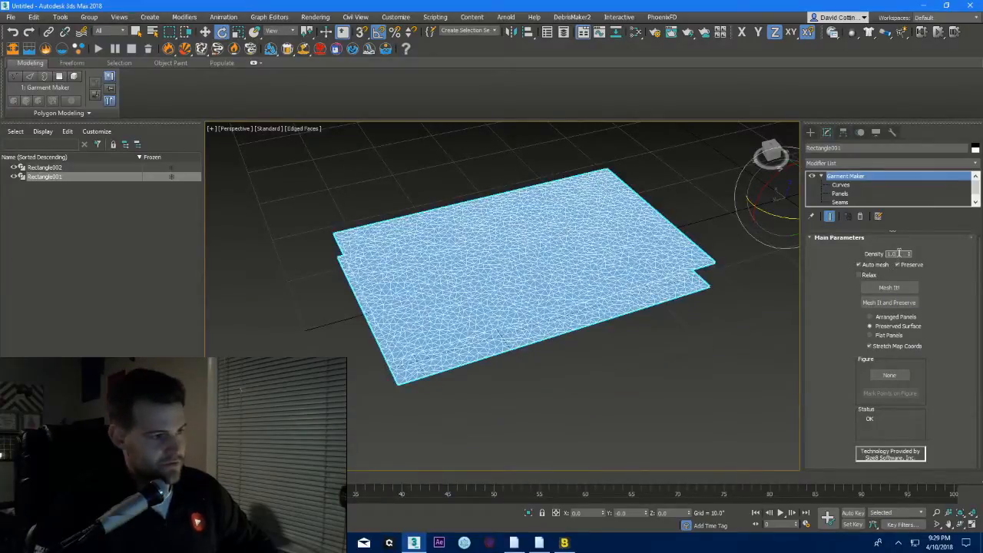
text(1)
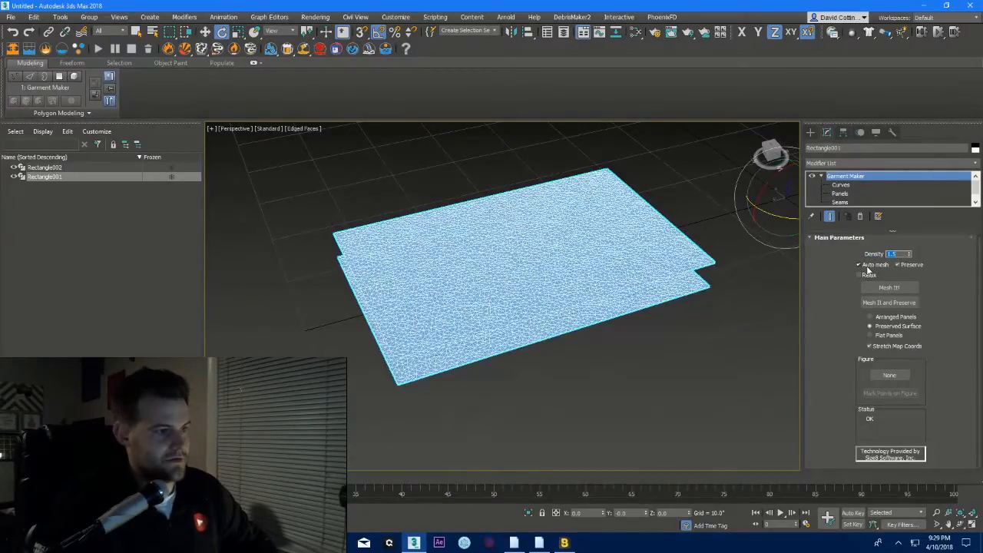
click(868, 274)
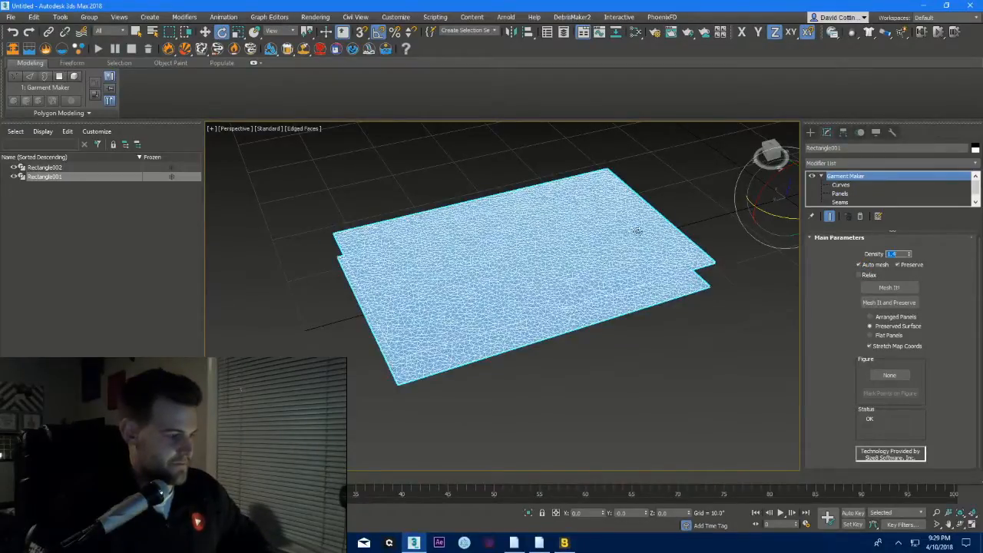
scroll(638, 230, up, 5)
scroll(527, 272, down, 6)
alt+middle_drag(512, 294, 487, 286)
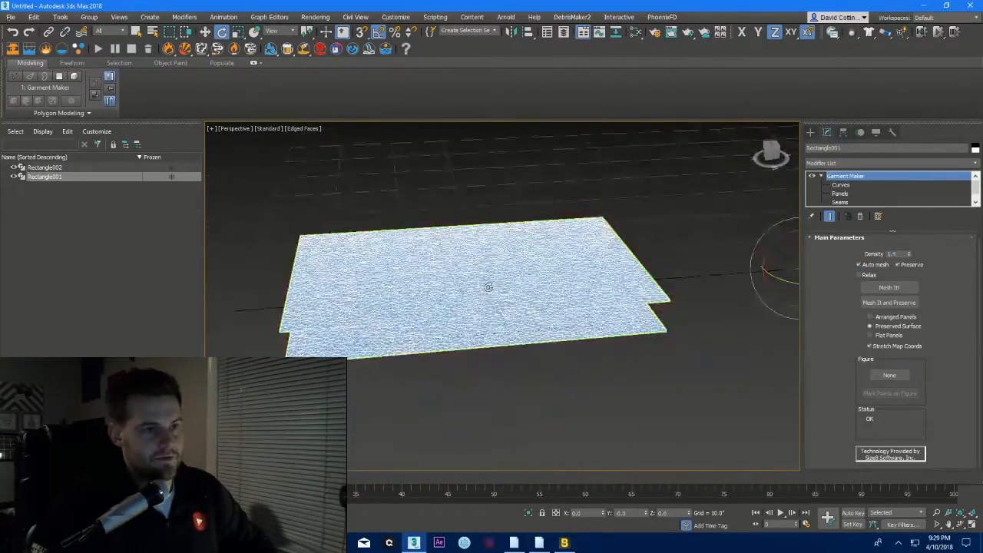
click(821, 175)
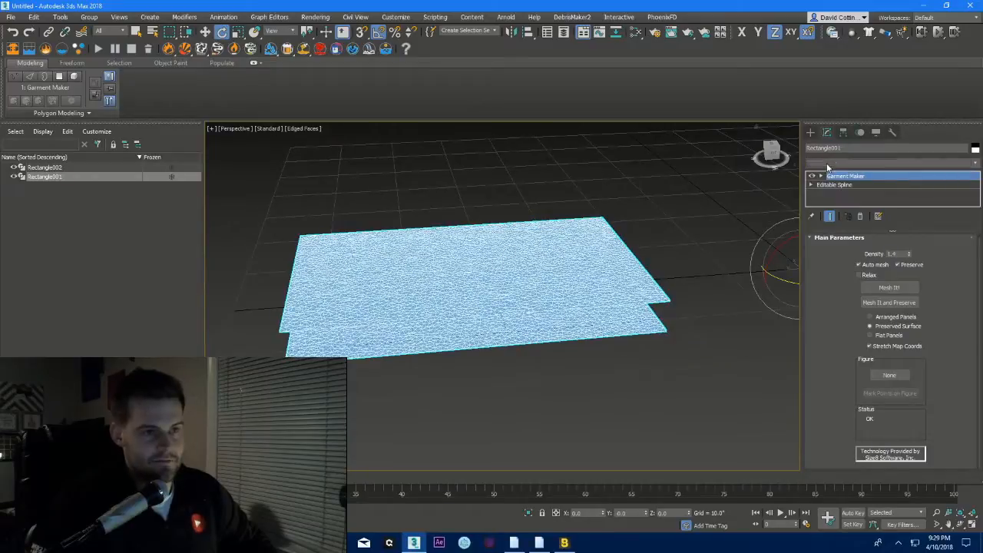
click(827, 163)
scroll(841, 187, up, 3)
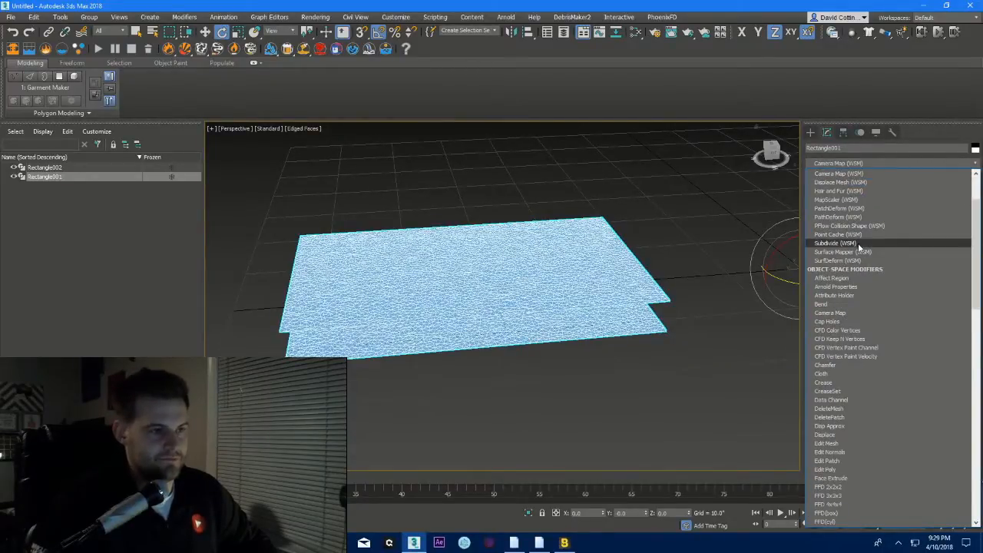
click(611, 261)
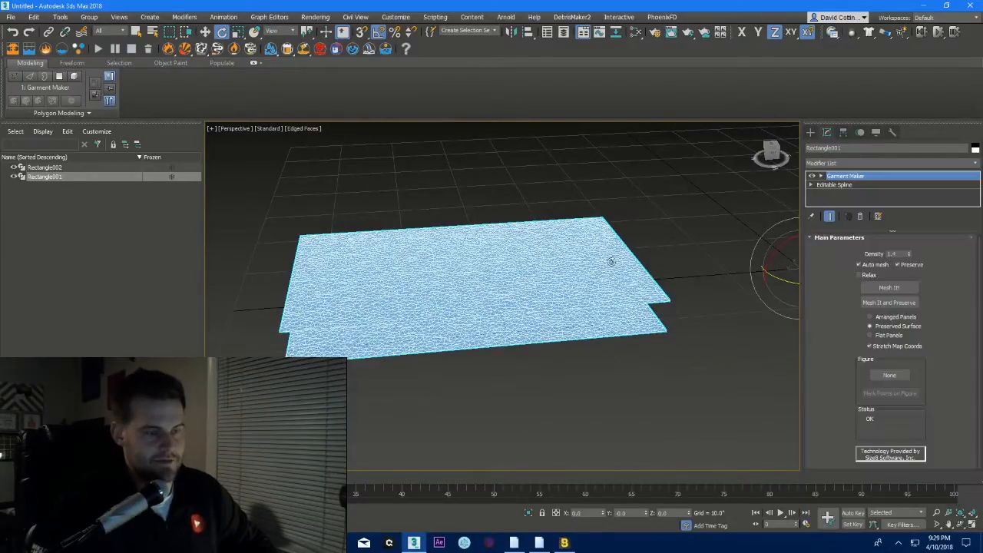
- At the Garment Maker Seams level, create a seam joining the front 40-inch edges of the two panels
click(821, 176)
click(840, 201)
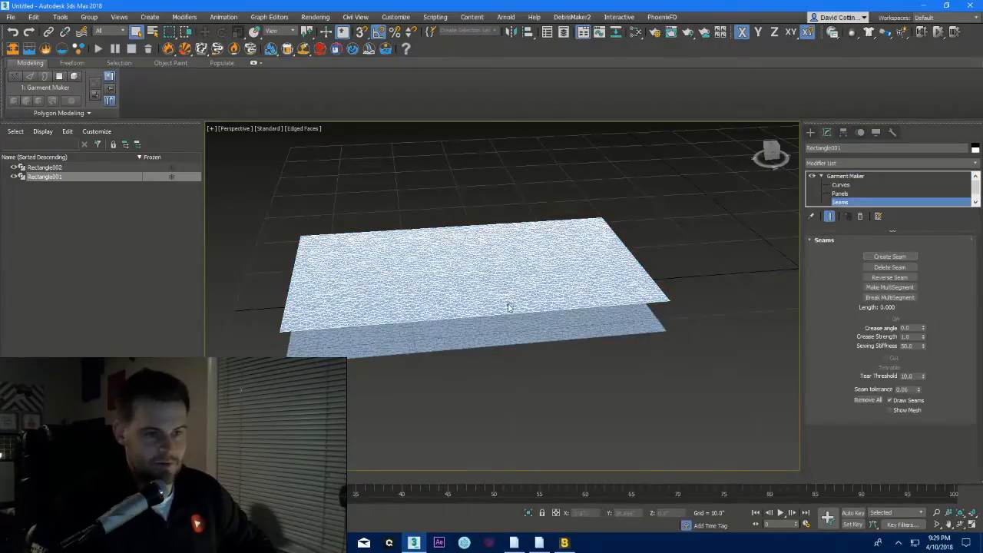
click(890, 257)
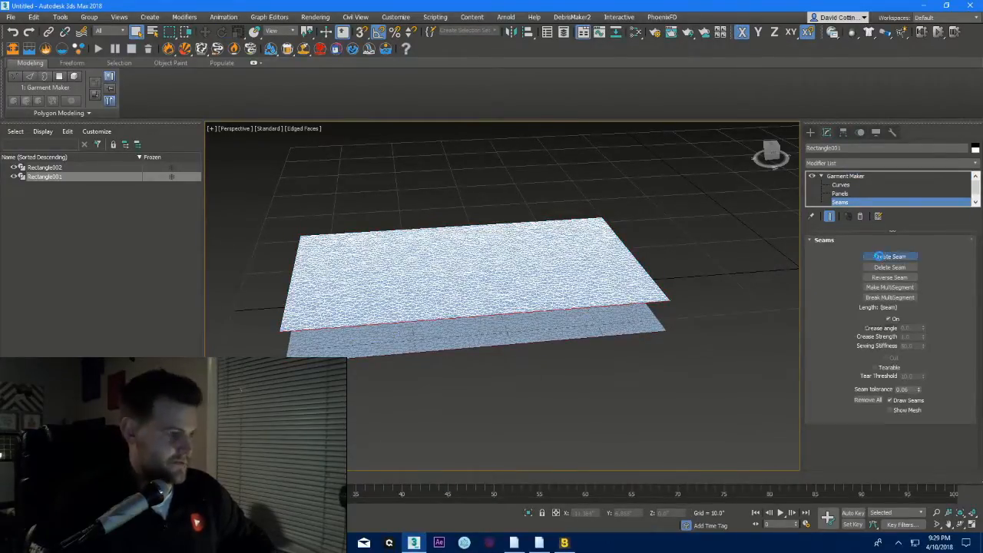
- Try to create a second seam between the adjacent short edges of the two panels
middle_drag(357, 310, 506, 281)
drag(493, 242, 494, 351)
click(868, 256)
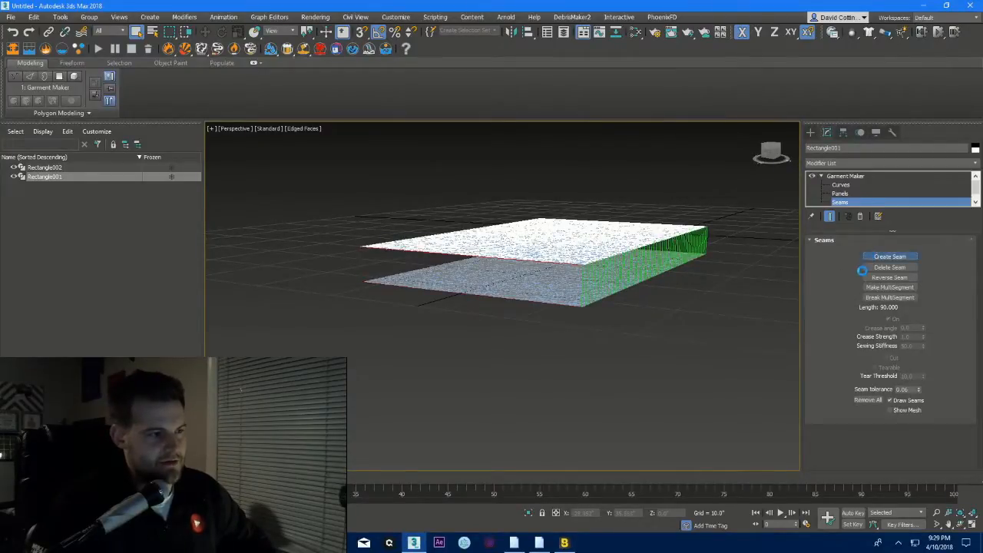
drag(527, 323, 547, 243)
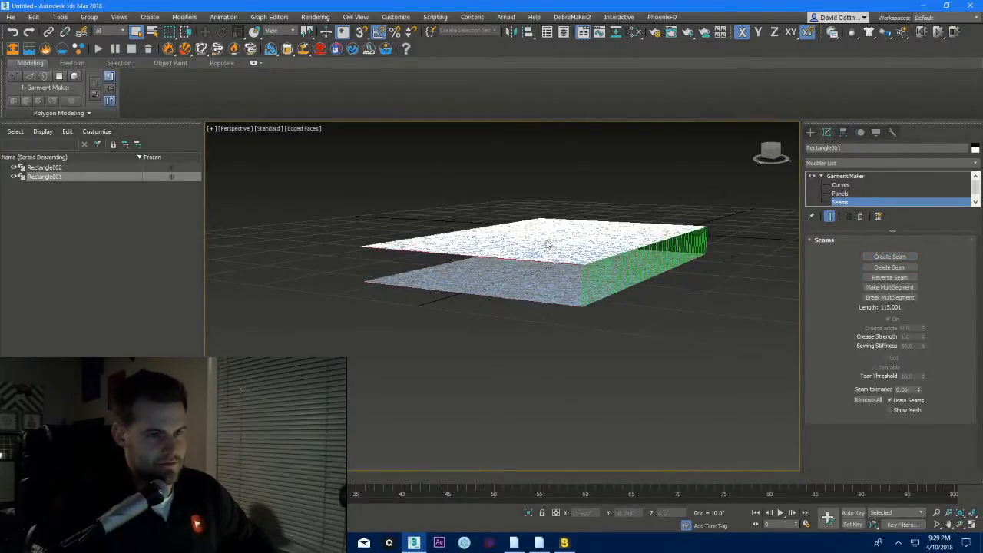
click(875, 256)
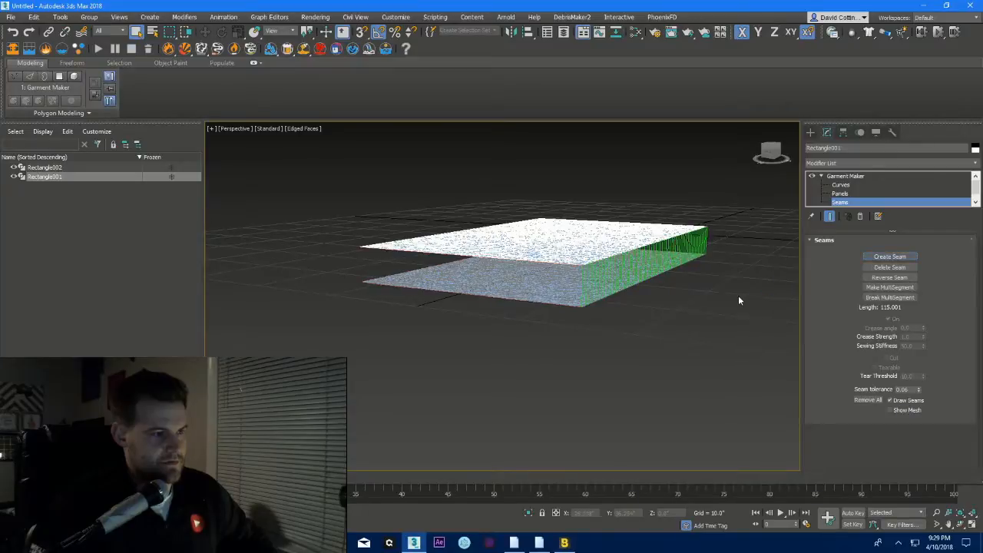
scroll(496, 281, up, 3)
scroll(535, 274, up, 5)
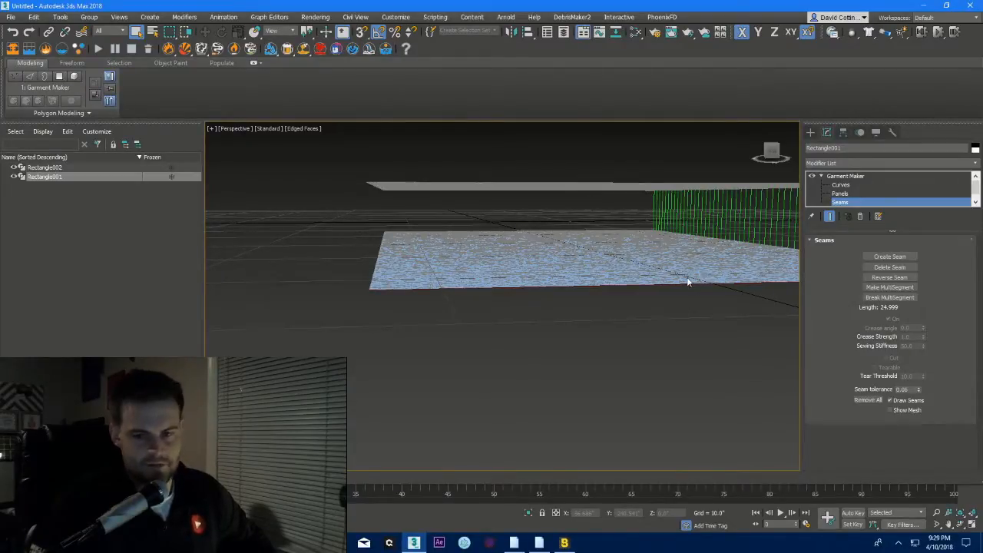
alt+middle_drag(670, 279, 580, 212)
click(652, 266)
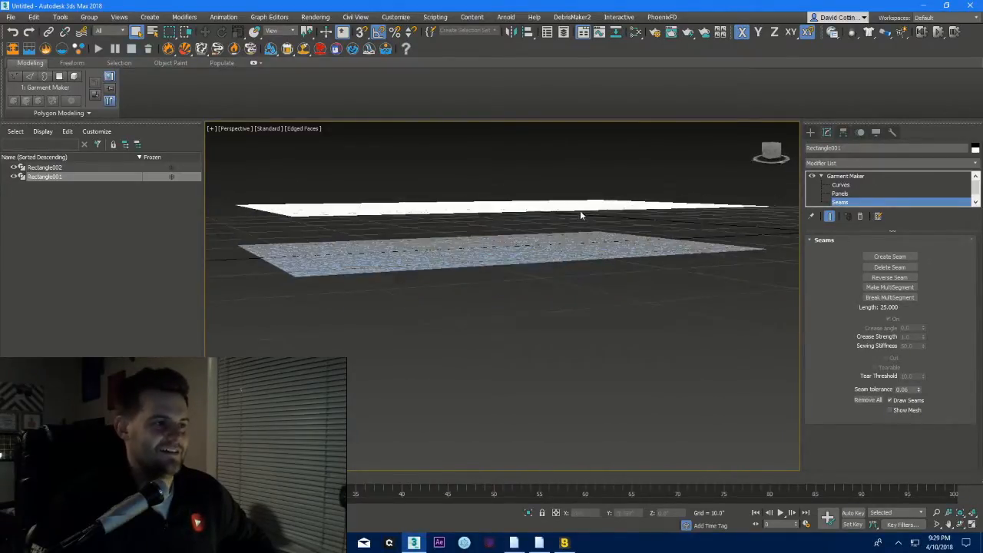
- Select the matching near long edges of the upper and lower panels and create a seam between them
click(578, 212)
ctrl+click(583, 273)
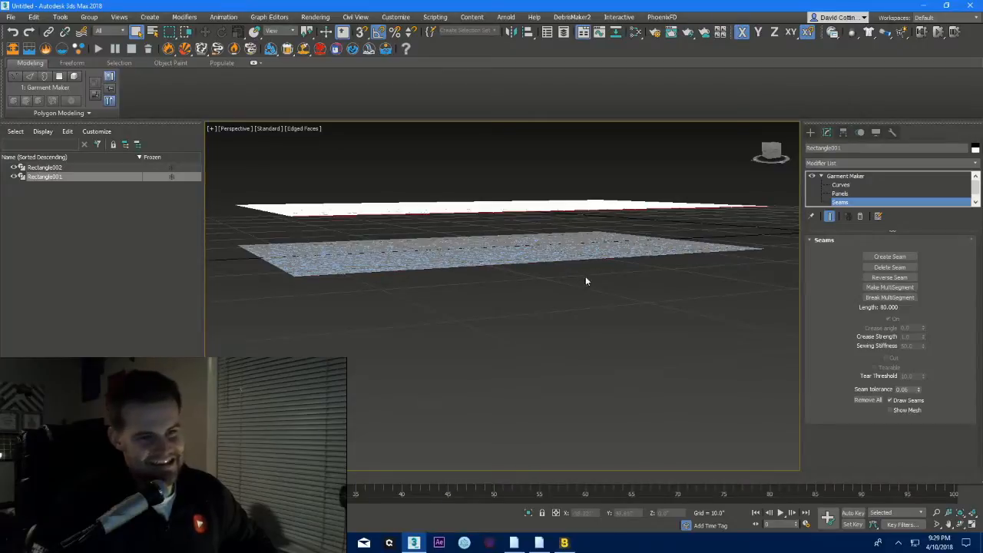
click(883, 257)
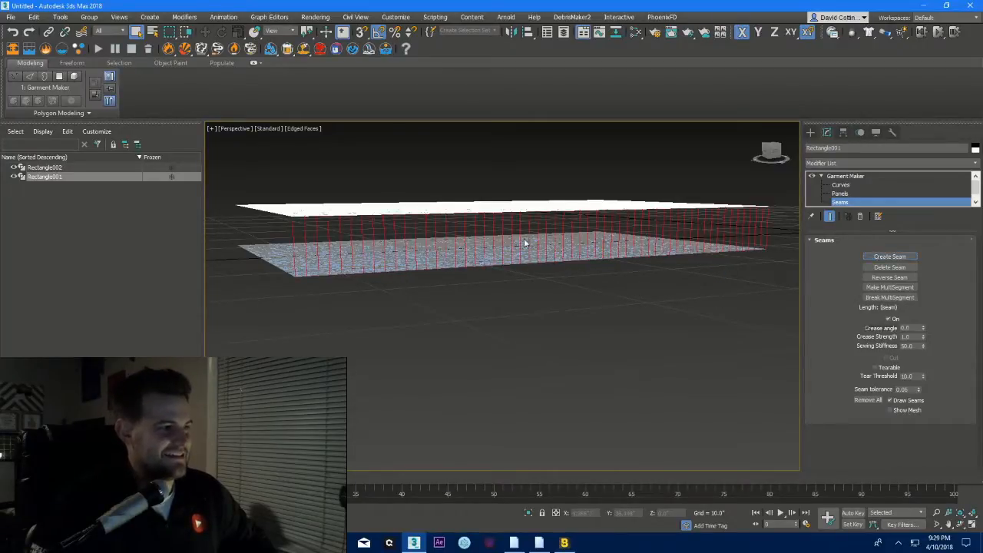
- Create a seam joining the matching short edges of both panels next to the seamed long side
middle_drag(527, 241, 557, 234)
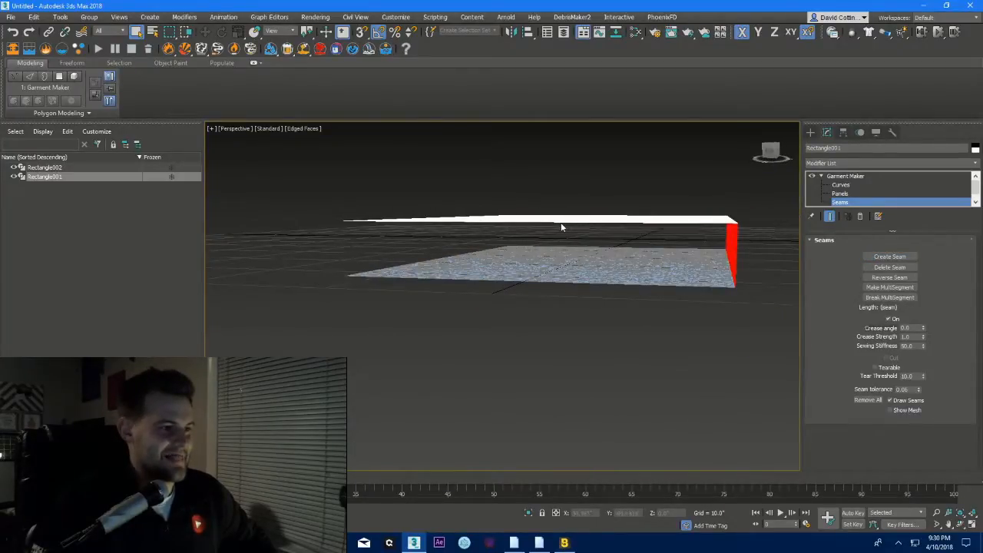
click(562, 222)
ctrl+click(562, 285)
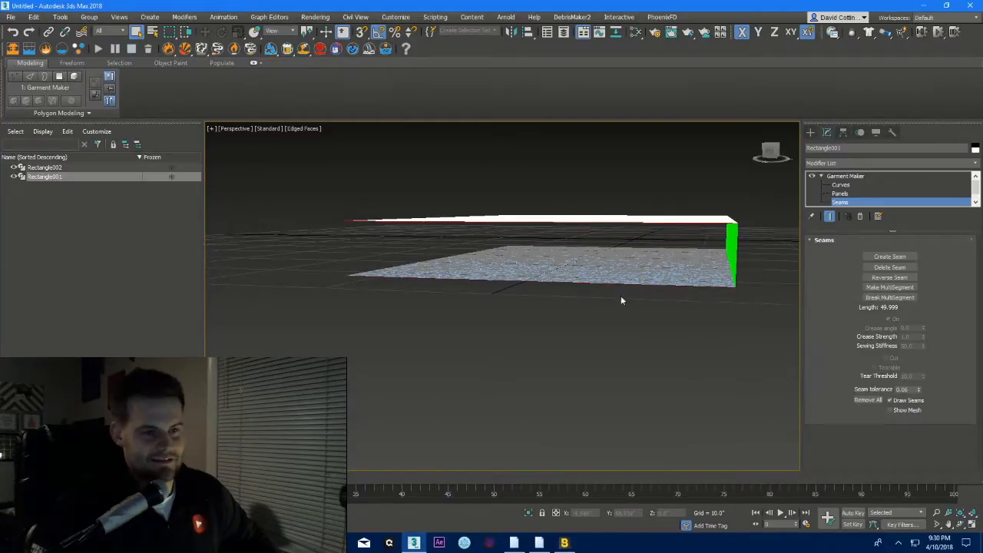
click(889, 256)
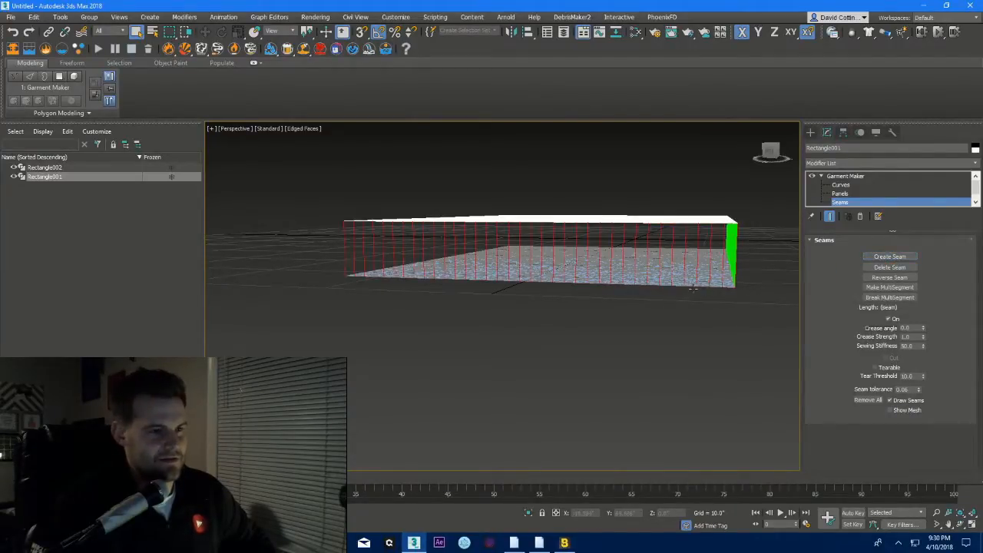
- Create a seam joining the open long edges of both panels on the opposite side
alt+middle_drag(775, 264, 597, 232)
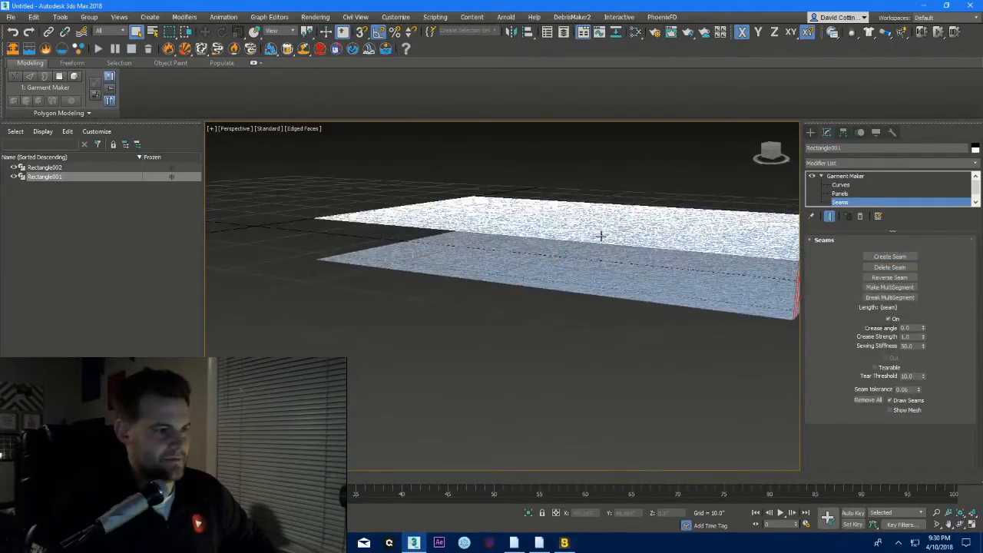
click(600, 249)
ctrl+click(602, 243)
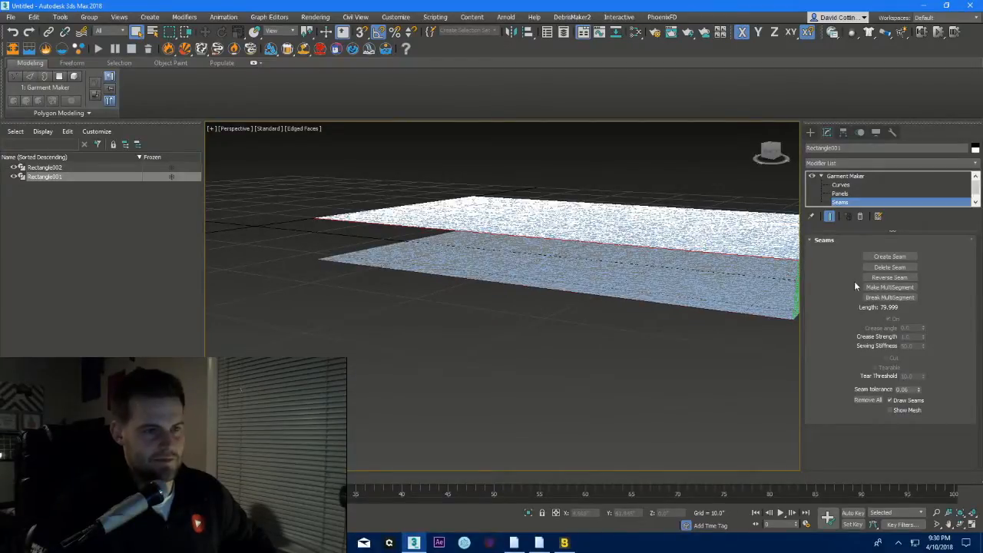
click(870, 259)
- Create a seam joining the last open pair of short panel edges and apply Reverse Seam to it
alt+middle_drag(491, 259, 603, 247)
click(603, 239)
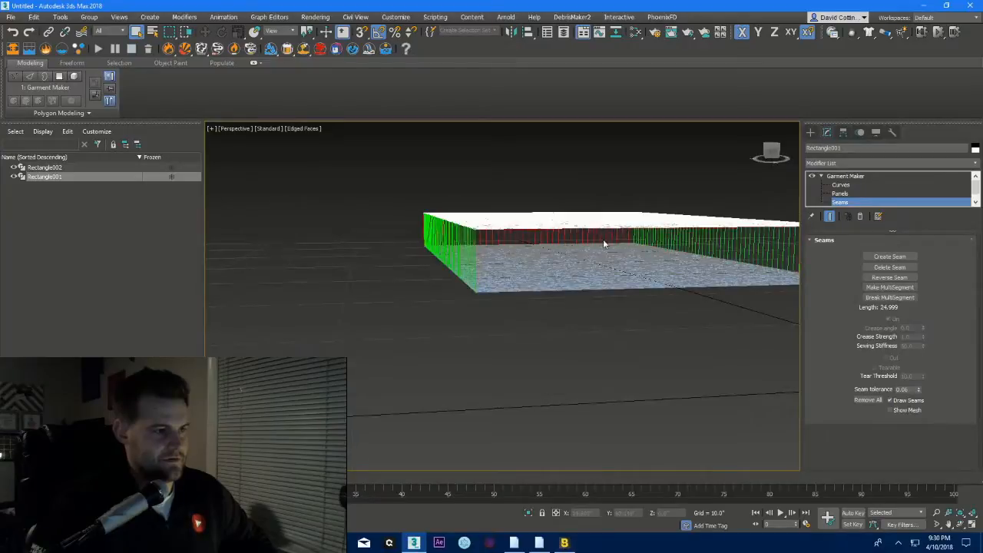
click(594, 221)
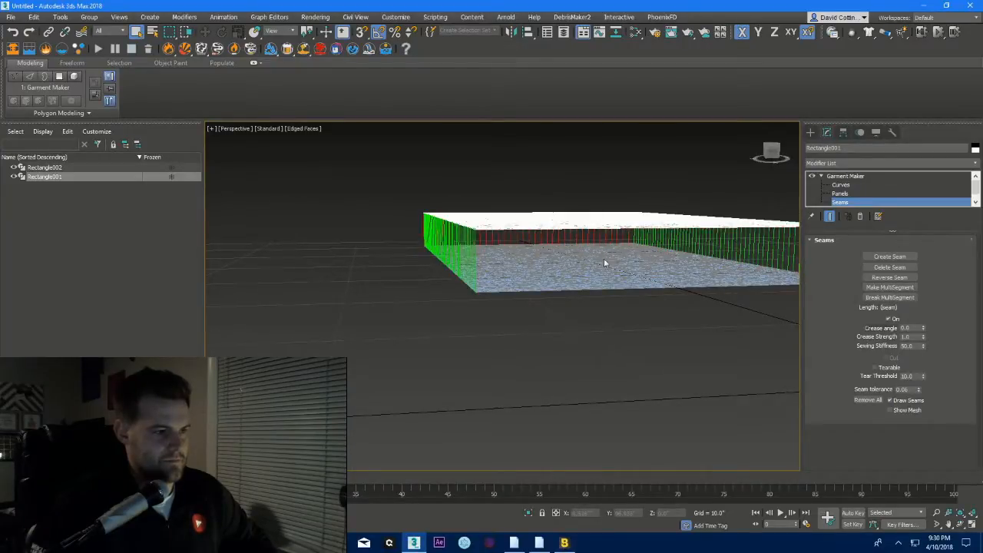
click(613, 289)
alt+middle_drag(642, 217, 622, 271)
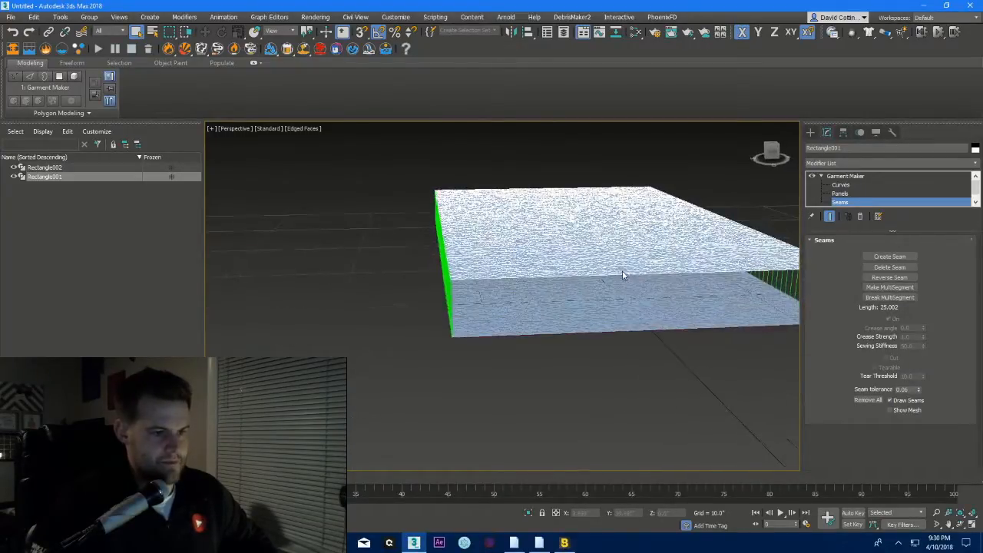
ctrl+click(625, 278)
click(889, 257)
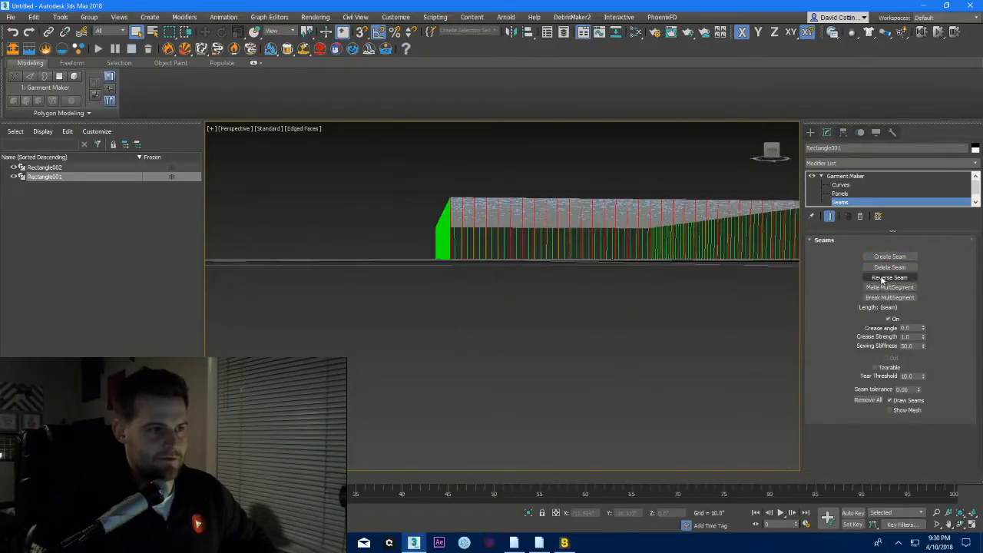
click(889, 277)
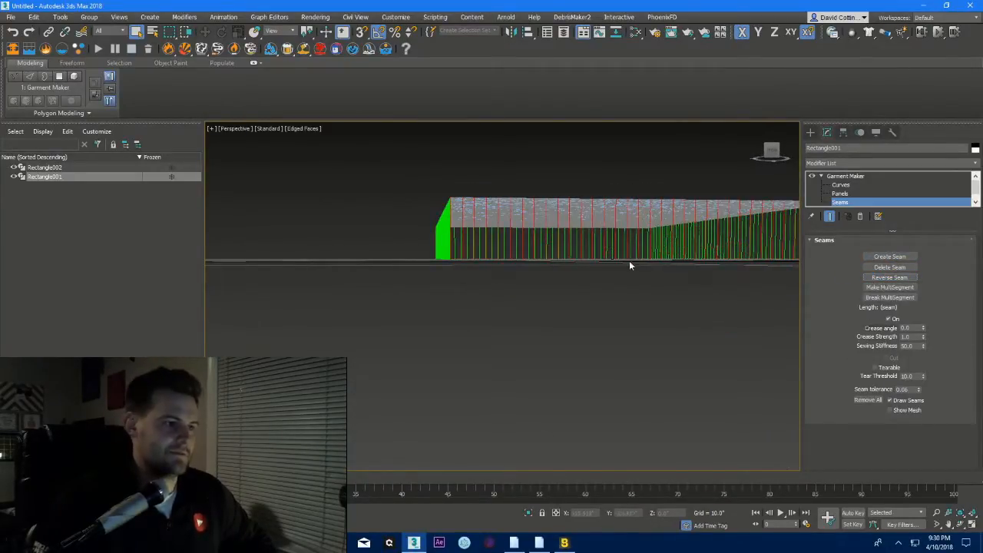
- Apply a Cloth modifier to the sewn panel object, on top of its Garment Maker modifier
alt+middle_drag(629, 266, 582, 342)
scroll(638, 238, up, 5)
scroll(555, 245, up, 3)
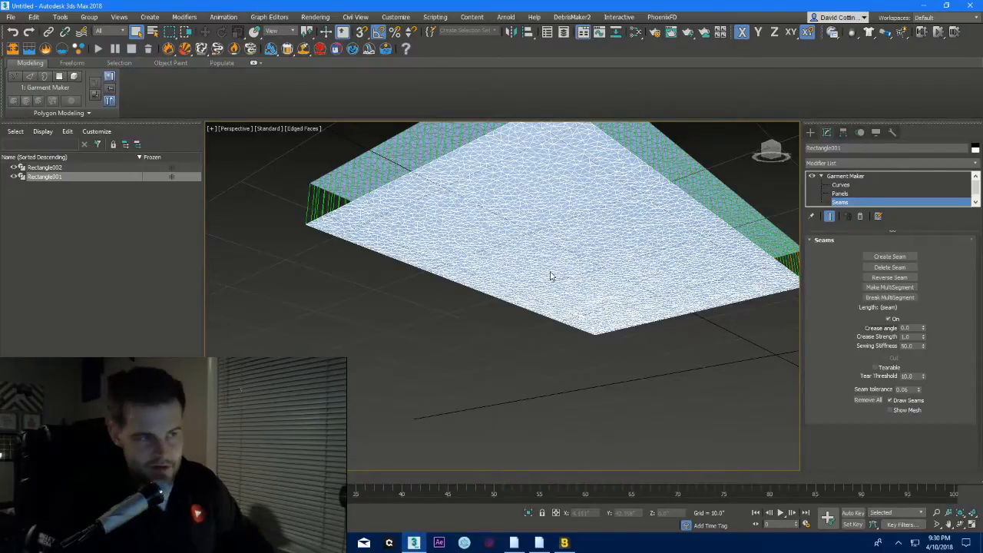
alt+middle_drag(580, 245, 559, 272)
alt+middle_drag(592, 231, 696, 226)
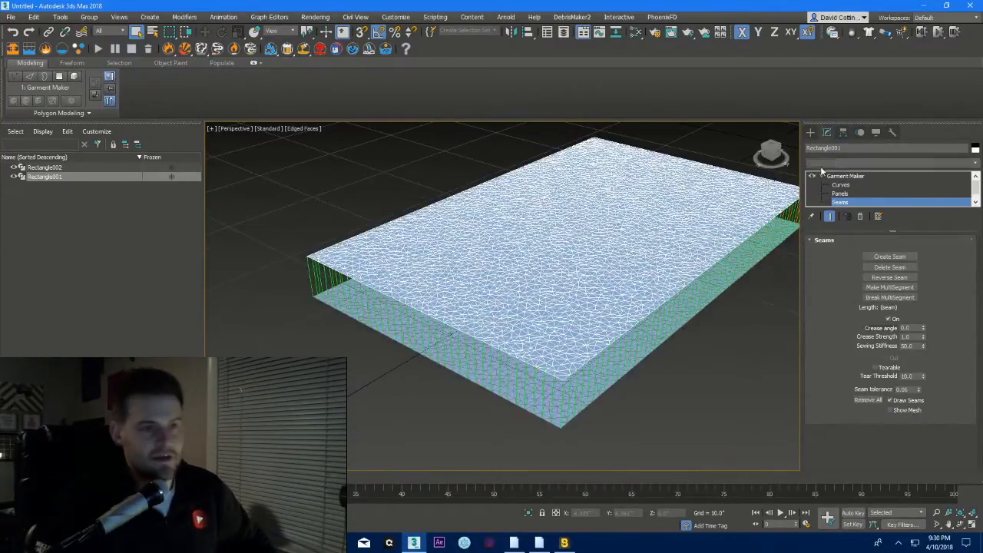
click(810, 163)
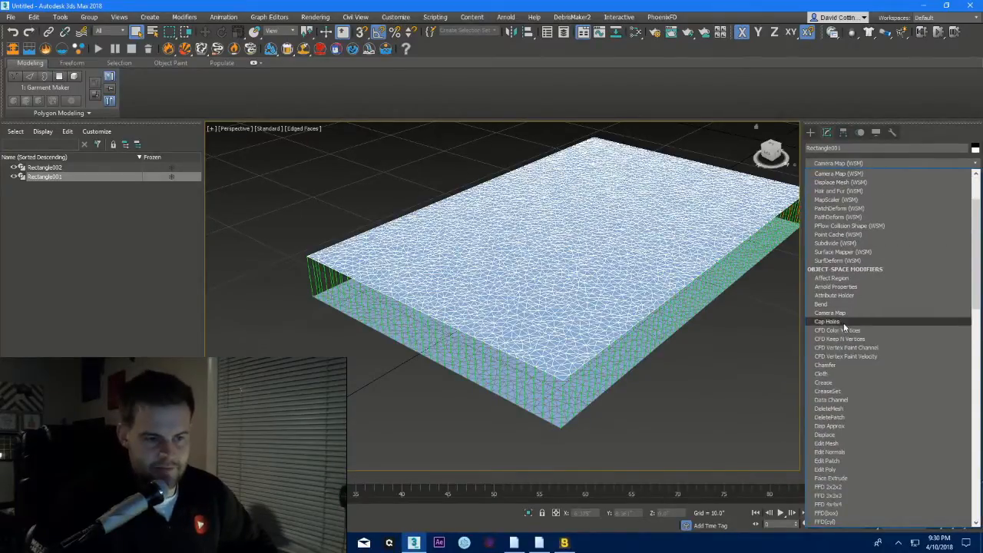
click(833, 373)
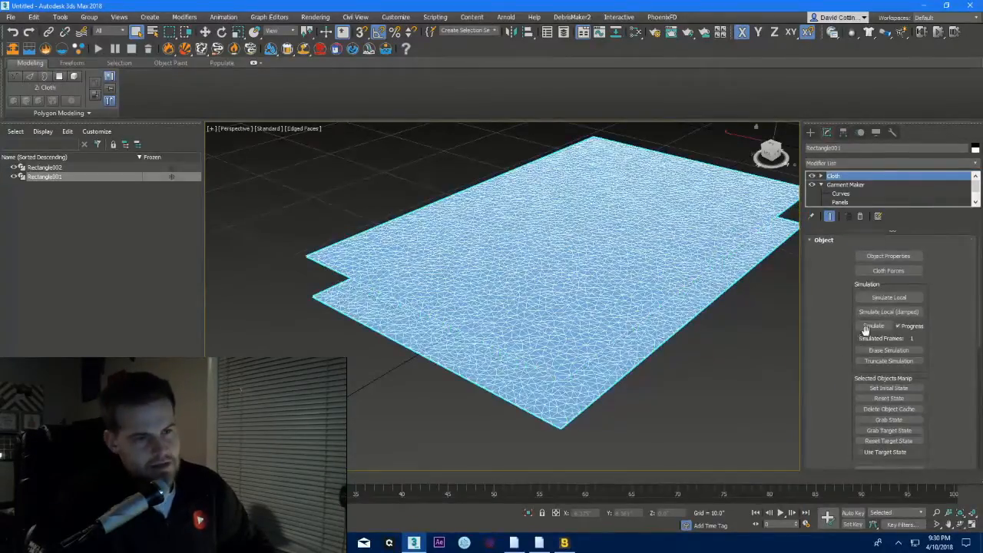
- Define Rectangle001 as Cloth in the cloth object properties and apply the Cotton preset
click(888, 255)
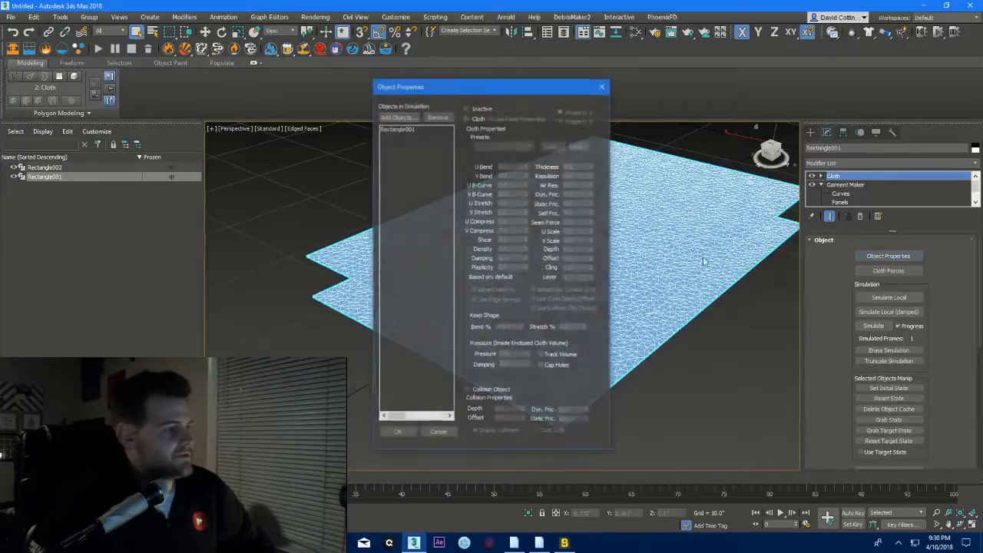
click(399, 129)
click(467, 118)
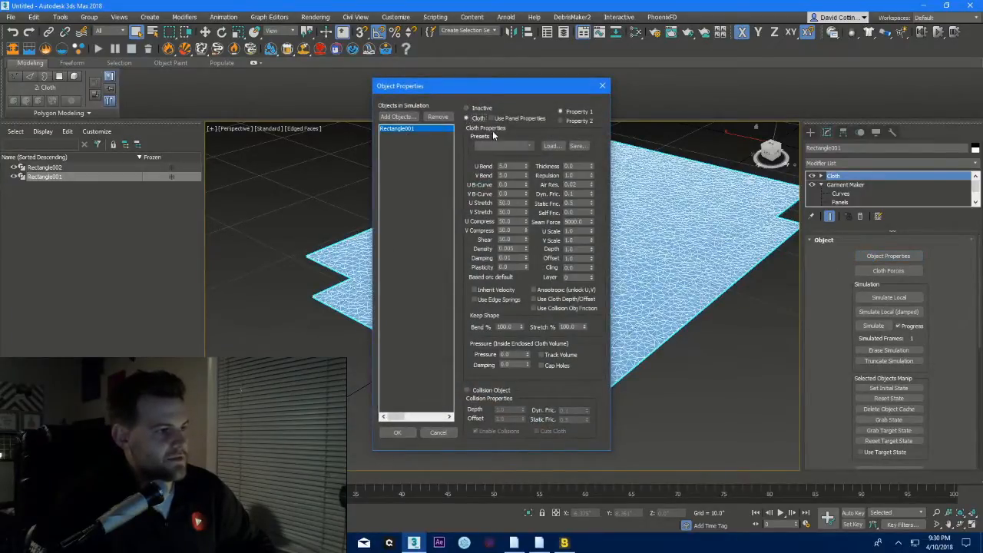
click(506, 145)
click(491, 168)
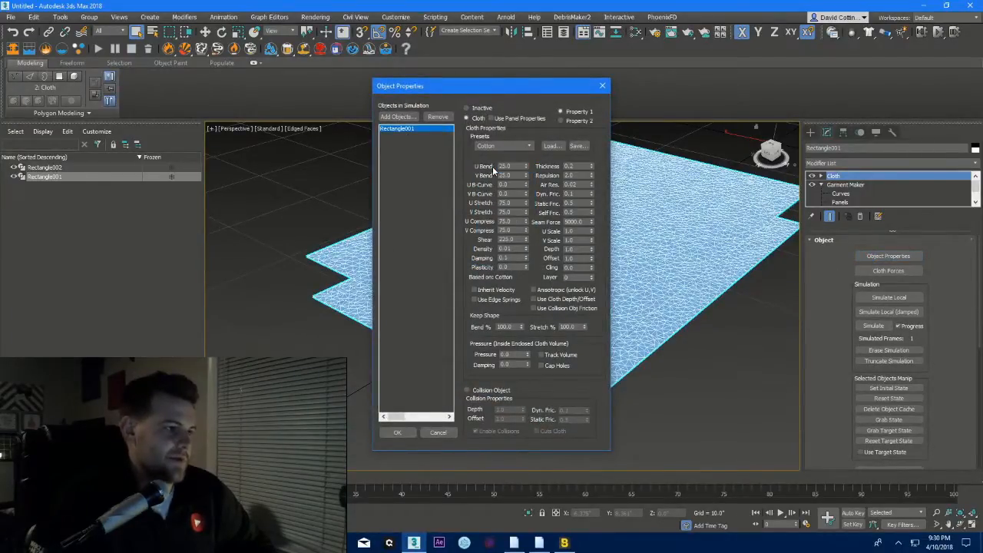
- Set the cloth's internal pressure to 40 and accept the object properties
click(519, 354)
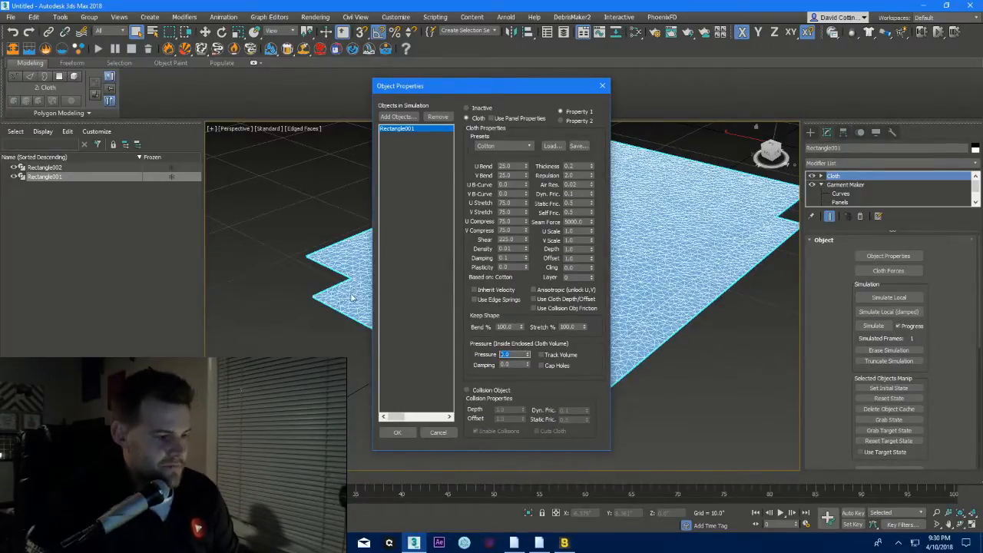
click(519, 364)
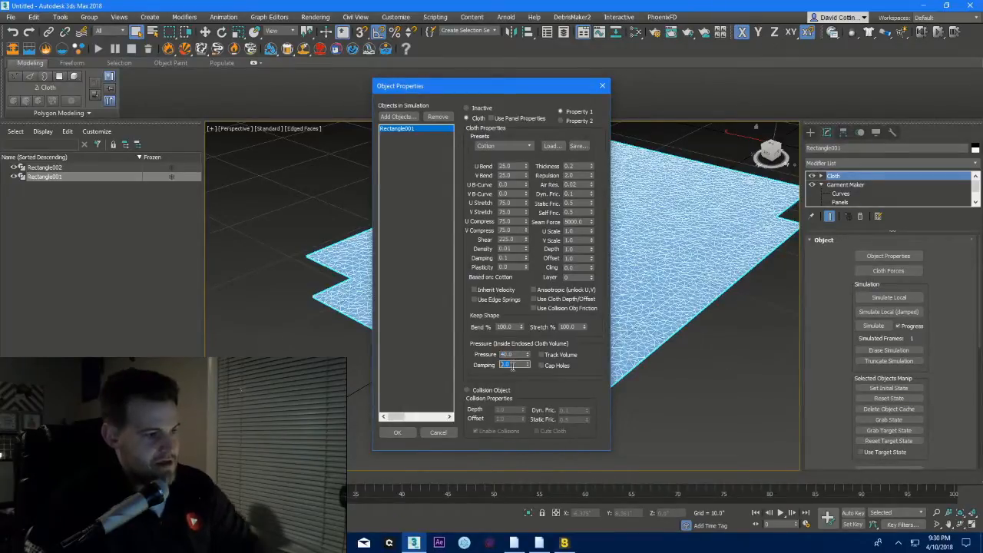
click(398, 433)
- Create a box about 62 by 40 inches and 7.5 inches high covering the area beneath the cloth panels
click(810, 132)
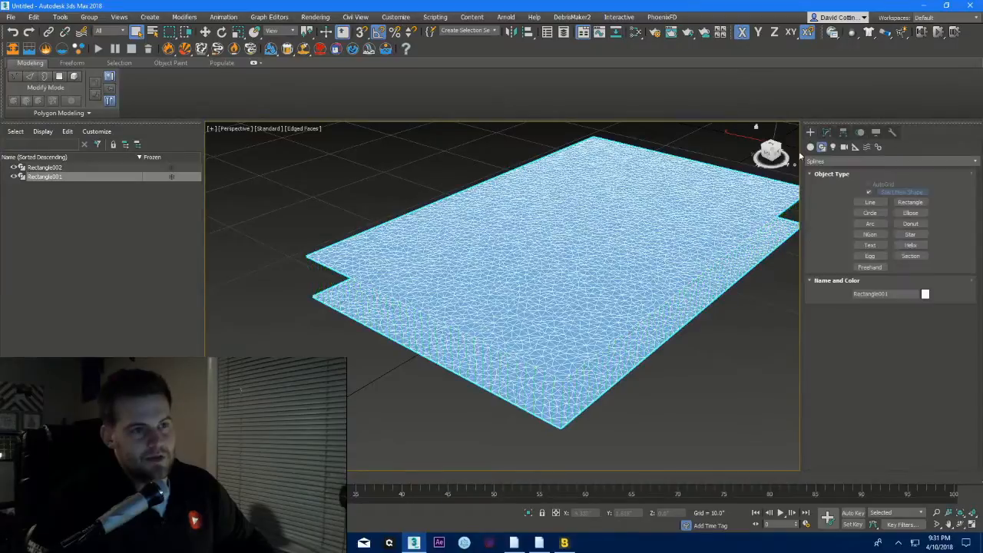
click(810, 146)
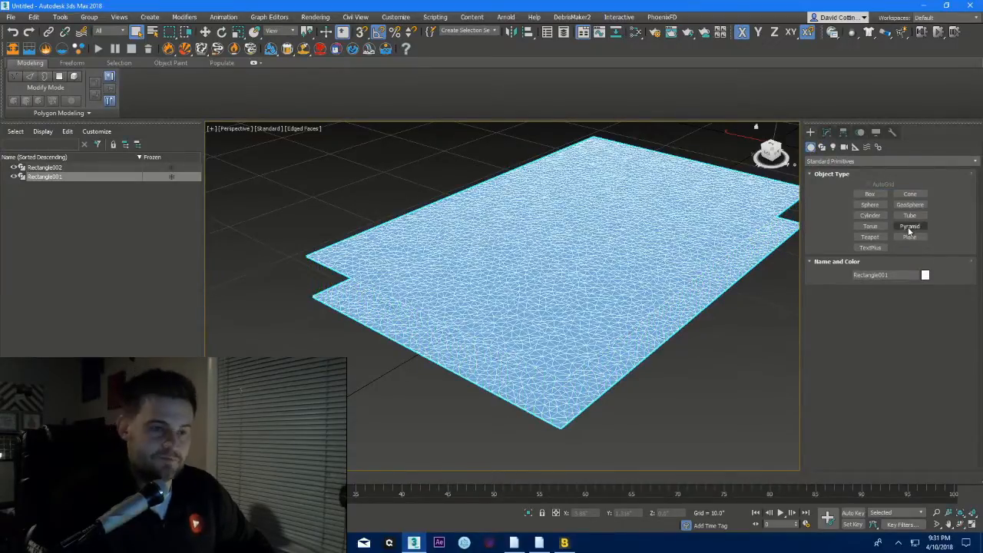
click(870, 194)
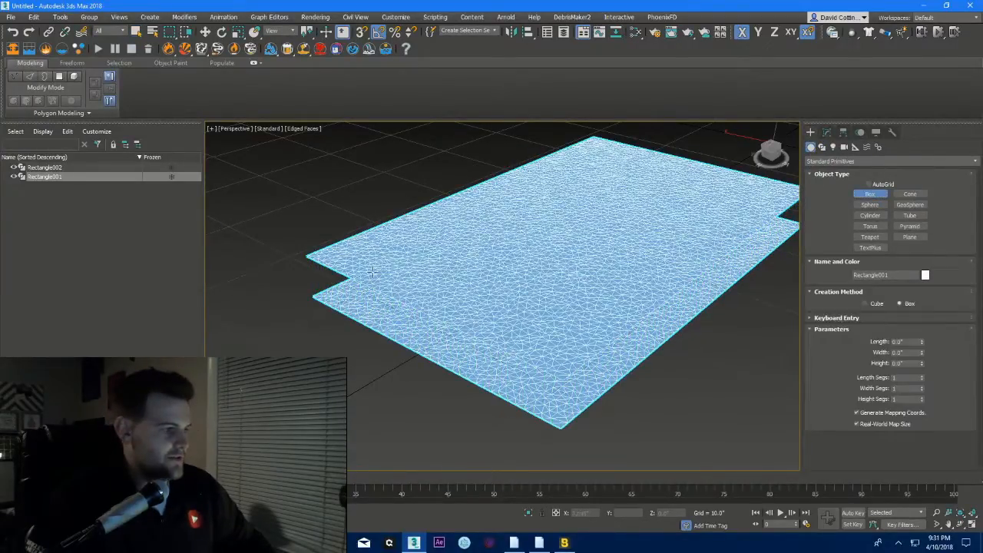
drag(249, 265, 931, 211)
click(918, 96)
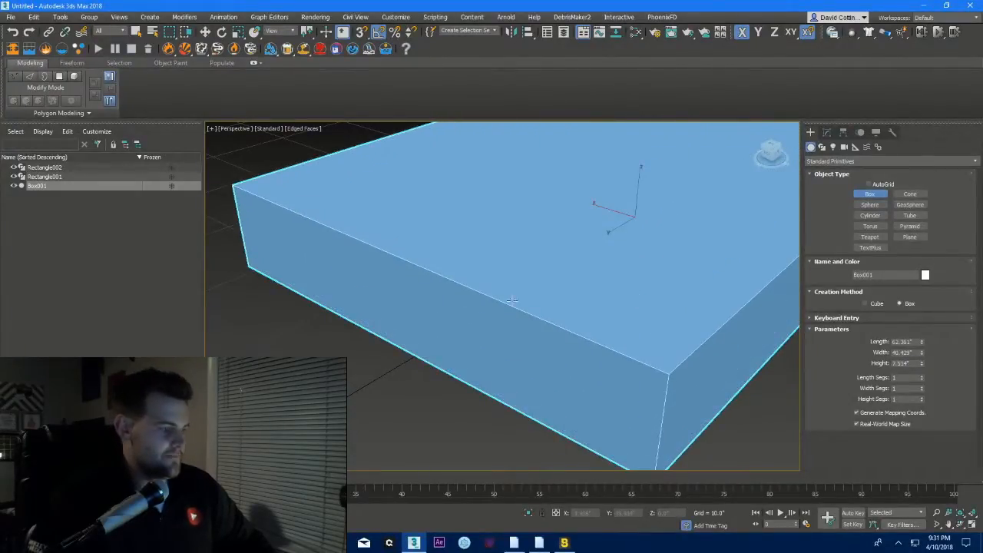
- Finish box creation and convert the box to an Editable Poly
scroll(474, 287, down, 1)
right_click(378, 194)
right_click(390, 217)
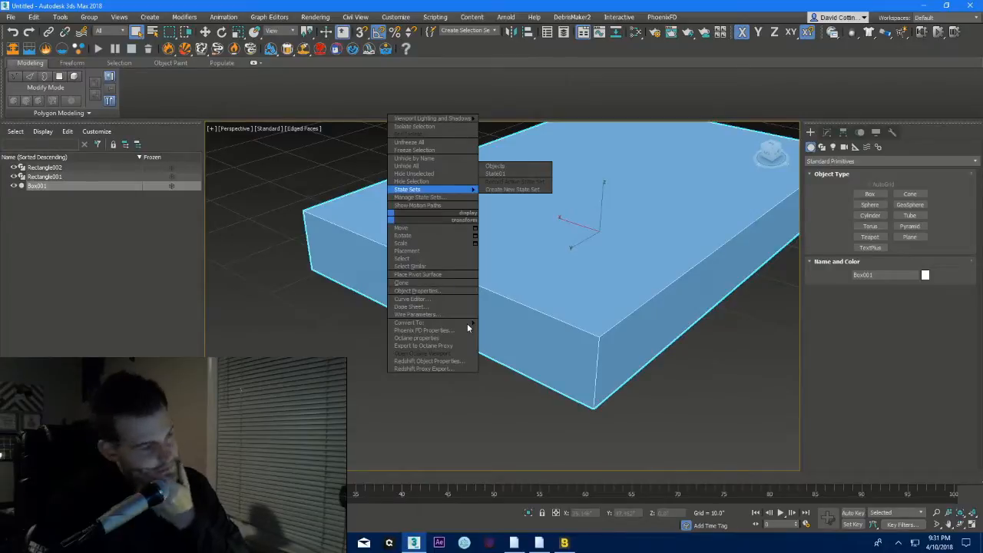
key(Escape)
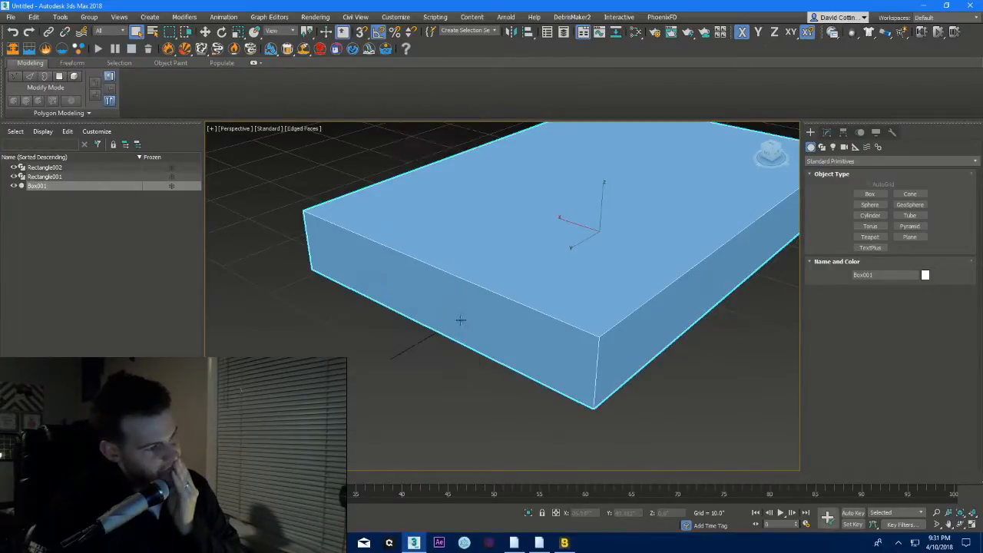
right_click(470, 313)
mouse_move(538, 419)
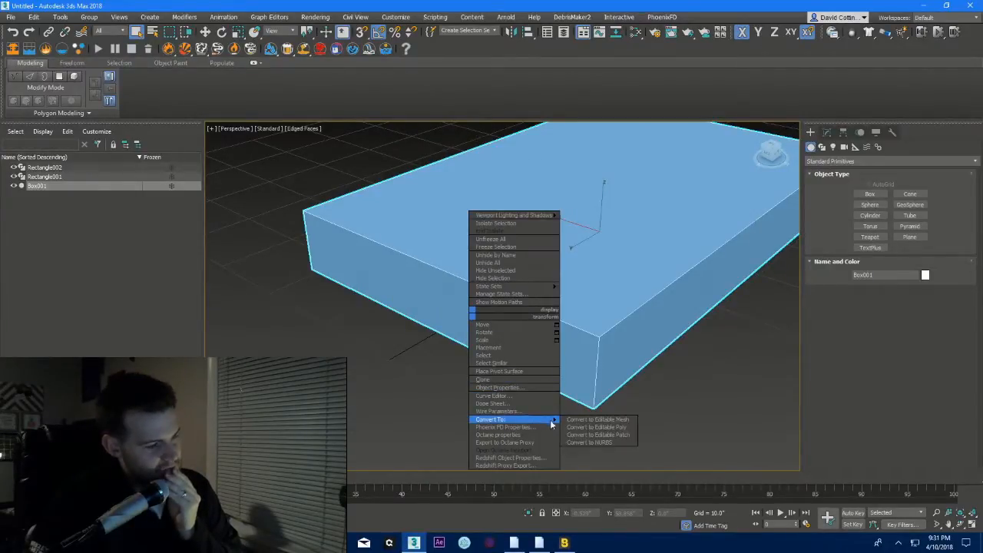
click(584, 424)
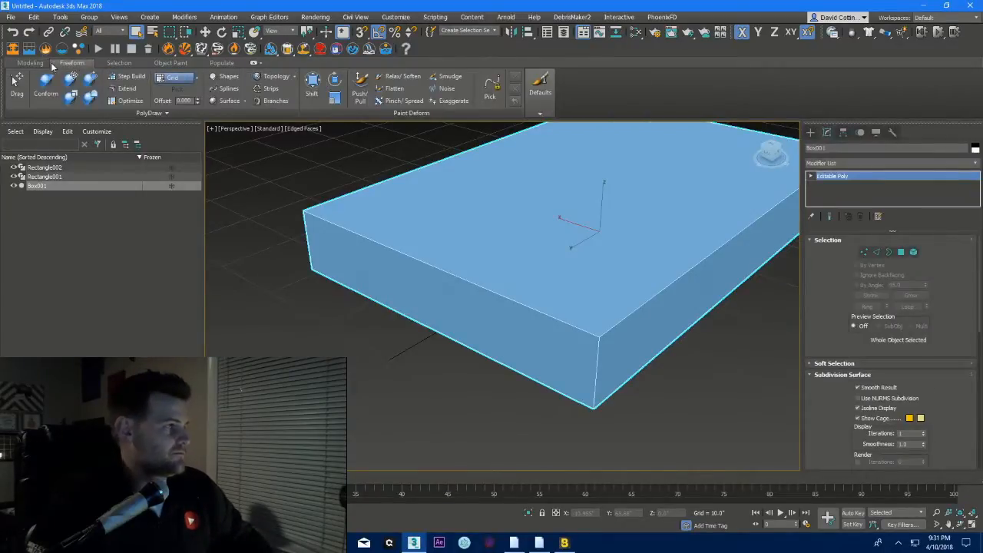
- Insert an edge loop with Swift Loop close to the box's long rear edge, parallel to it
click(363, 76)
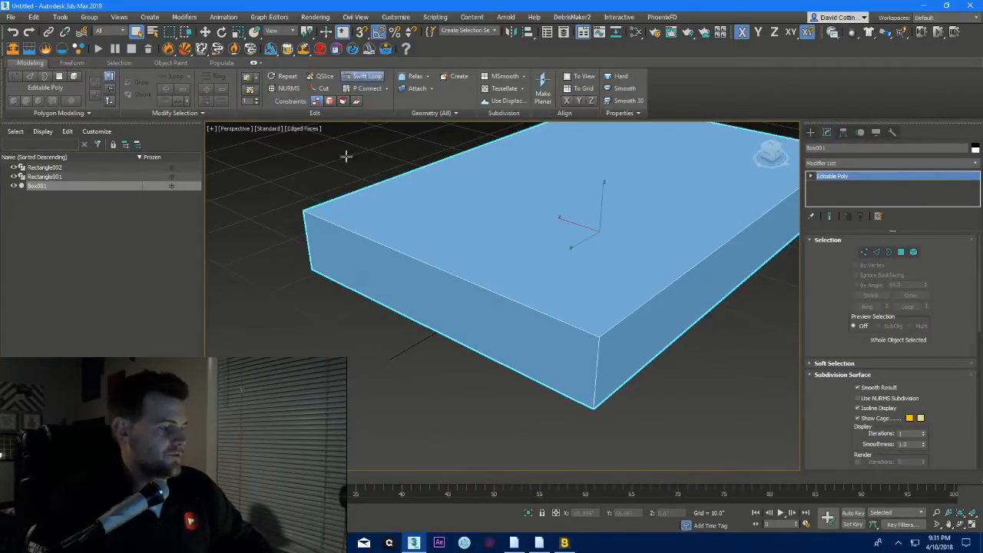
key(w)
- Extrude the narrow rear strip of the box's top face upward by more than 10 inches as a back wall
key(4)
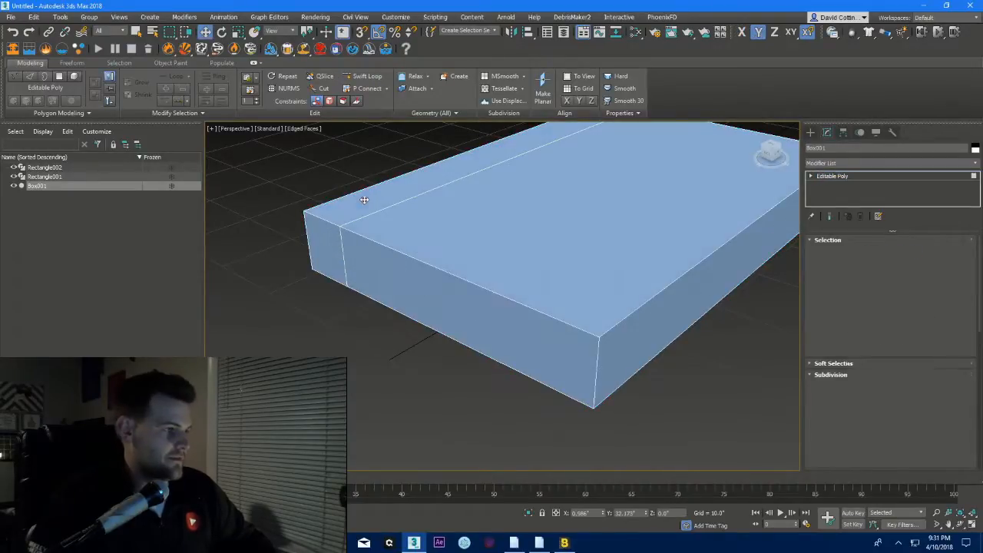
click(383, 190)
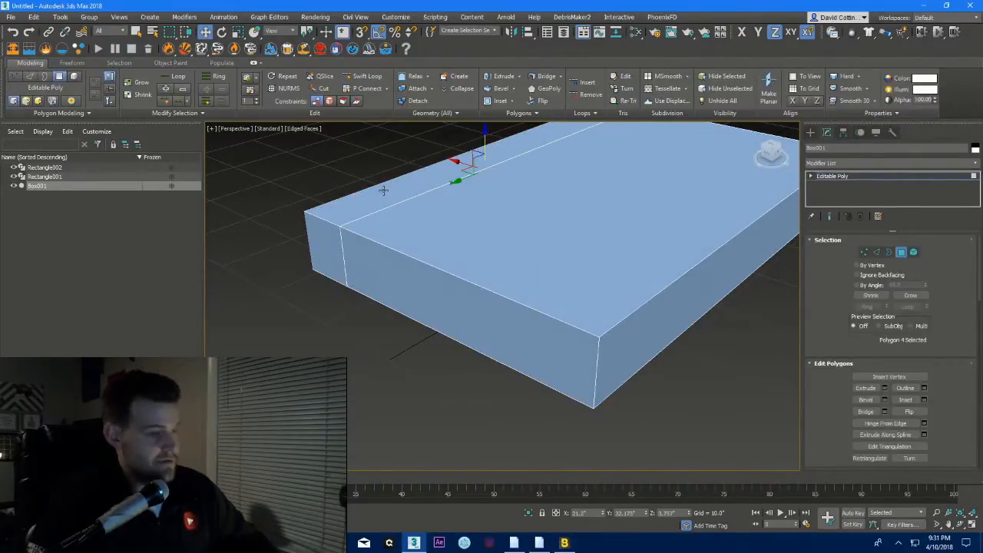
click(379, 207)
scroll(393, 217, down, 5)
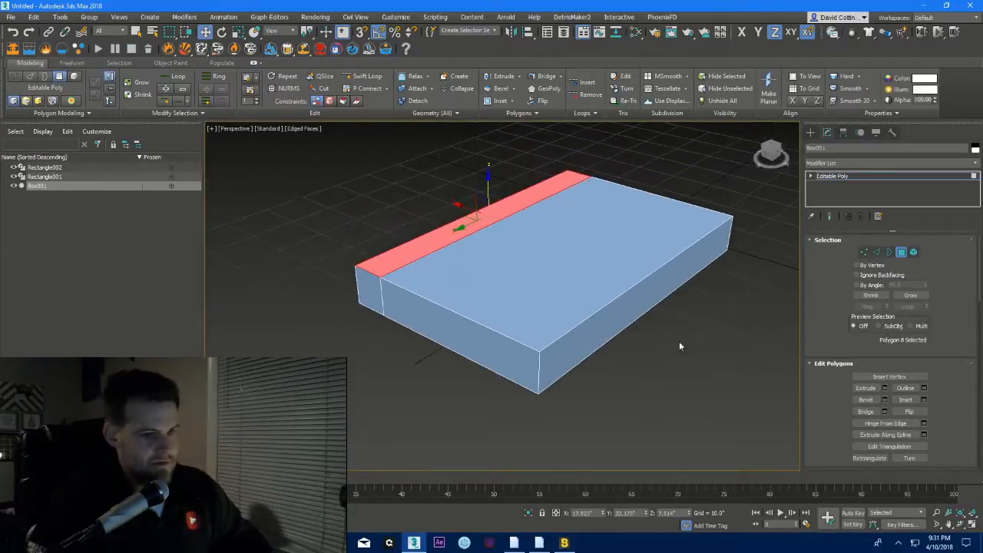
click(884, 387)
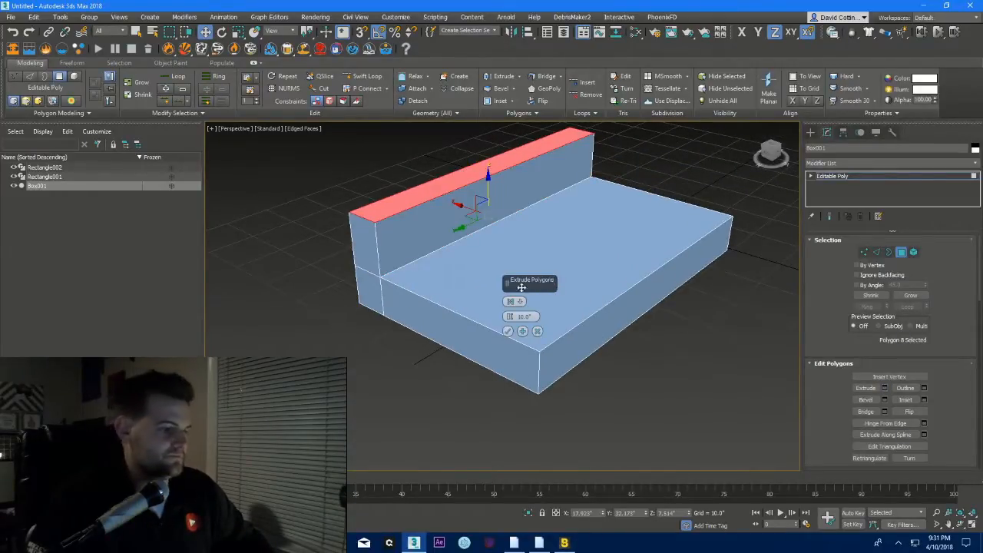
drag(509, 315, 507, 311)
click(508, 331)
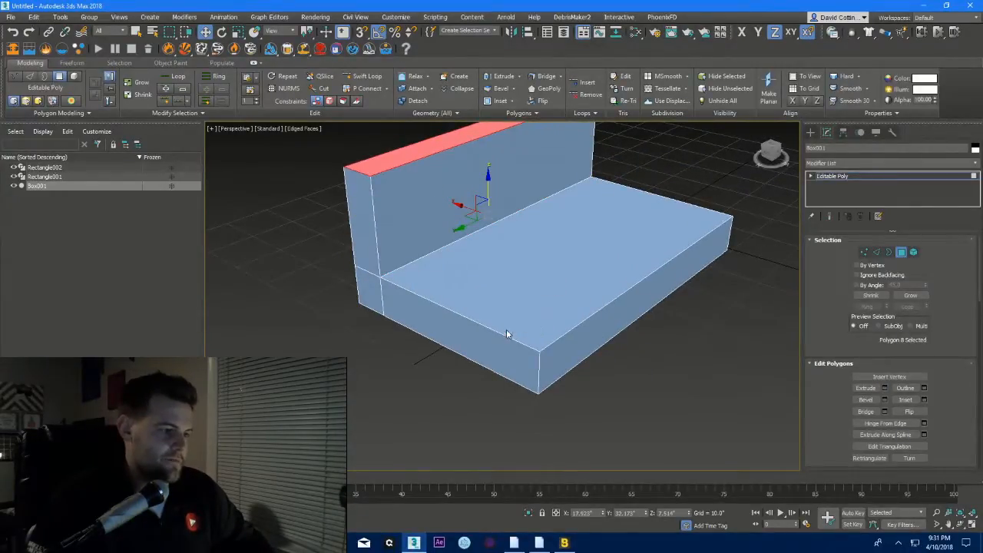
- Move the cloth panels above the box's seat, in front of the back wall, to about X -3.2, Y -11.9, Z 14.6 inches
click(48, 177)
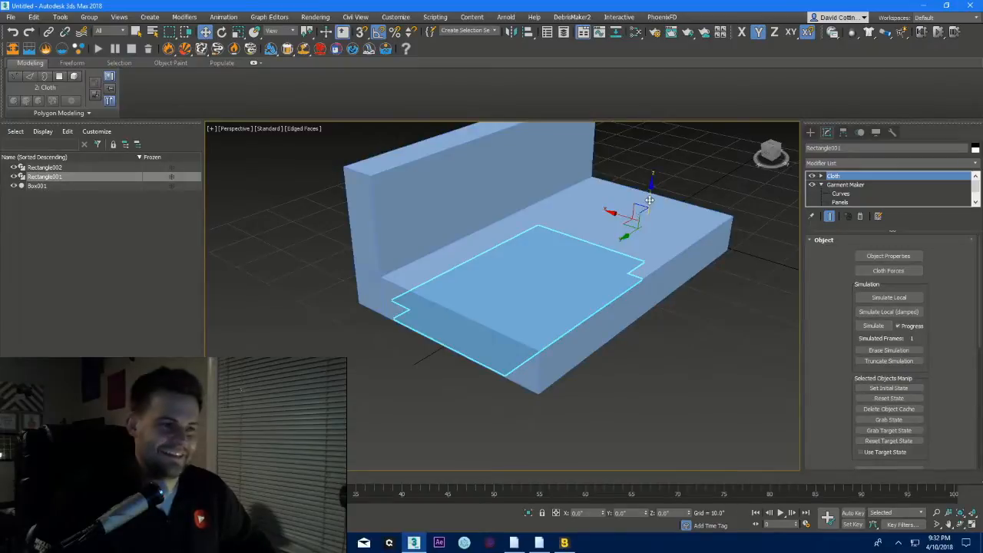
drag(650, 196, 658, 150)
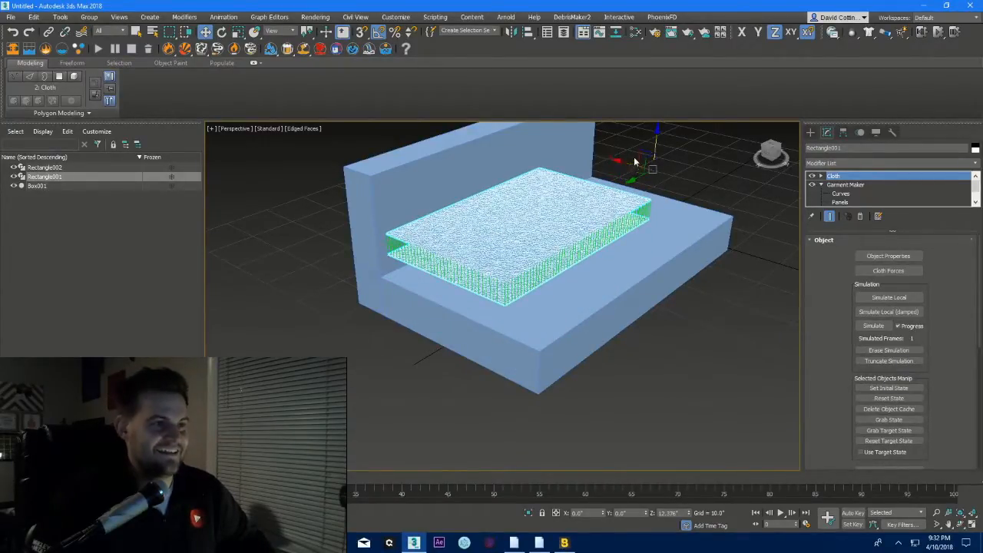
drag(637, 160, 652, 158)
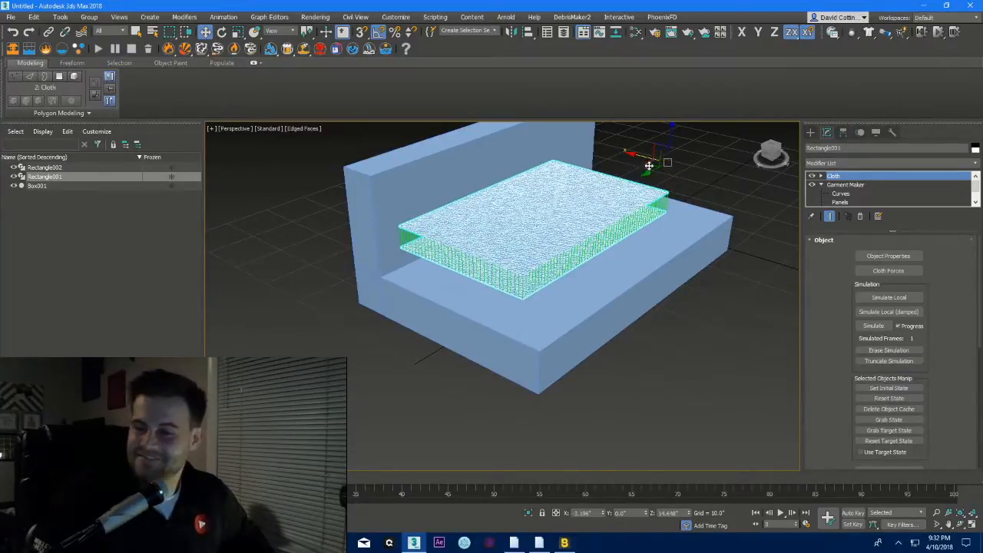
alt+middle_drag(560, 219, 575, 245)
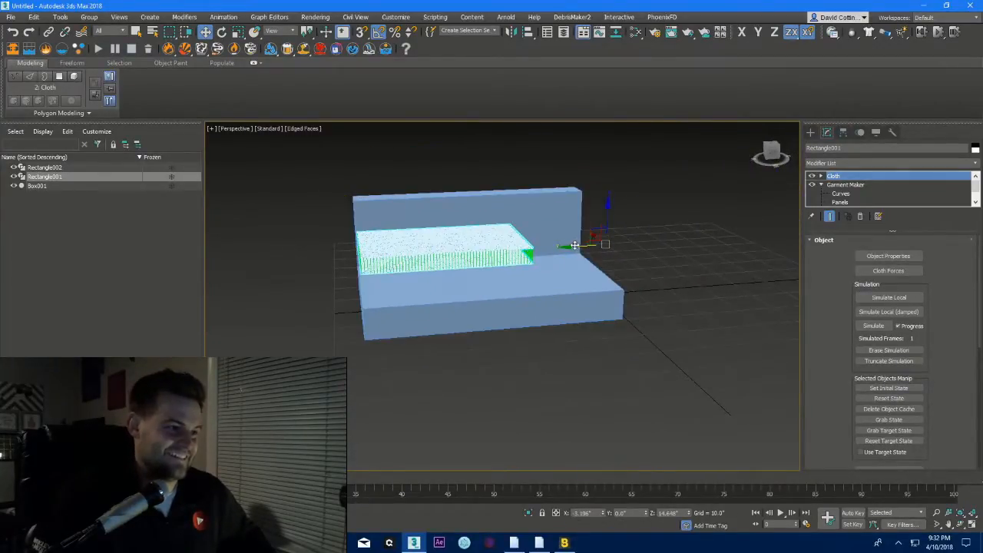
drag(575, 245, 602, 232)
scroll(500, 234, up, 5)
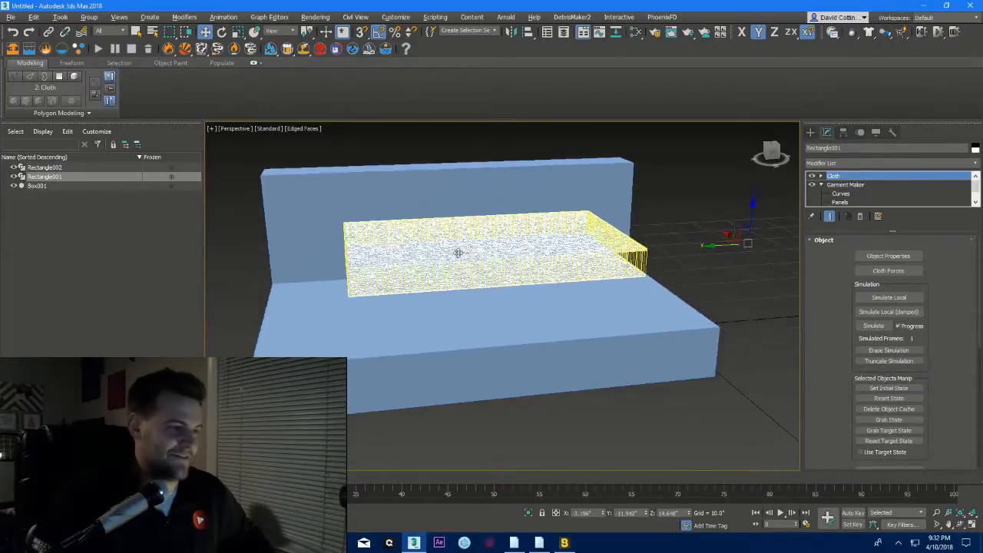
- Add Box001 to the cloth simulation and define it as a Collision Object
alt+middle_drag(458, 252, 500, 252)
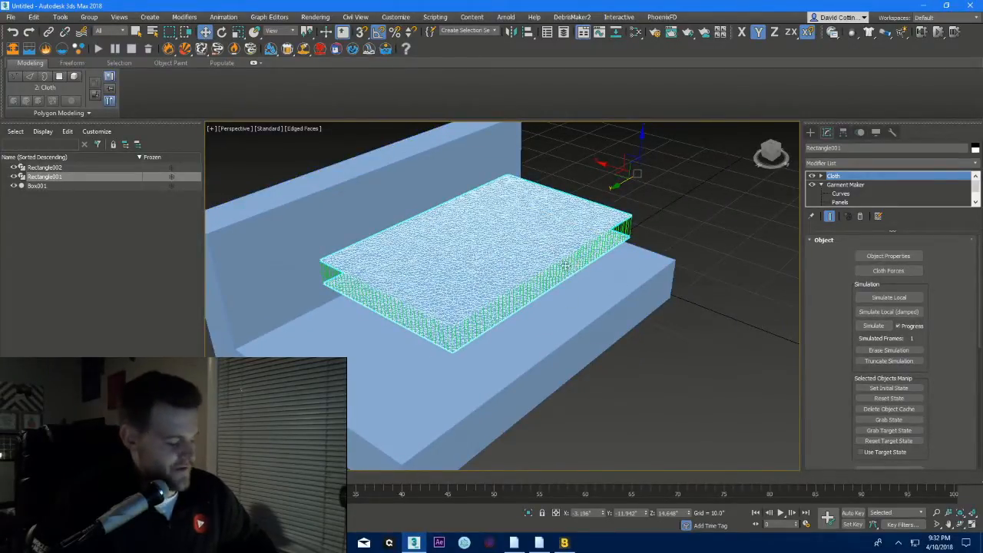
alt+middle_drag(565, 265, 622, 272)
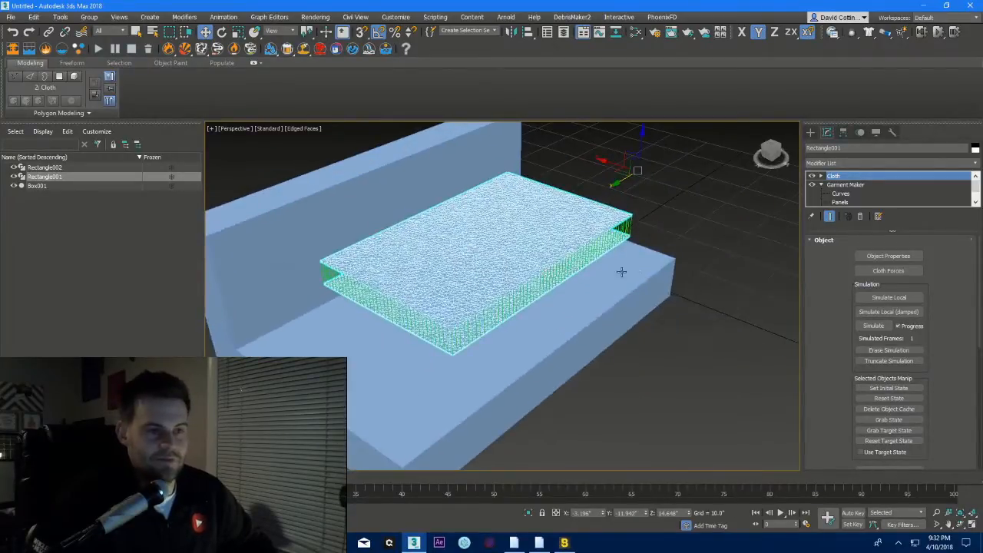
click(868, 256)
click(397, 116)
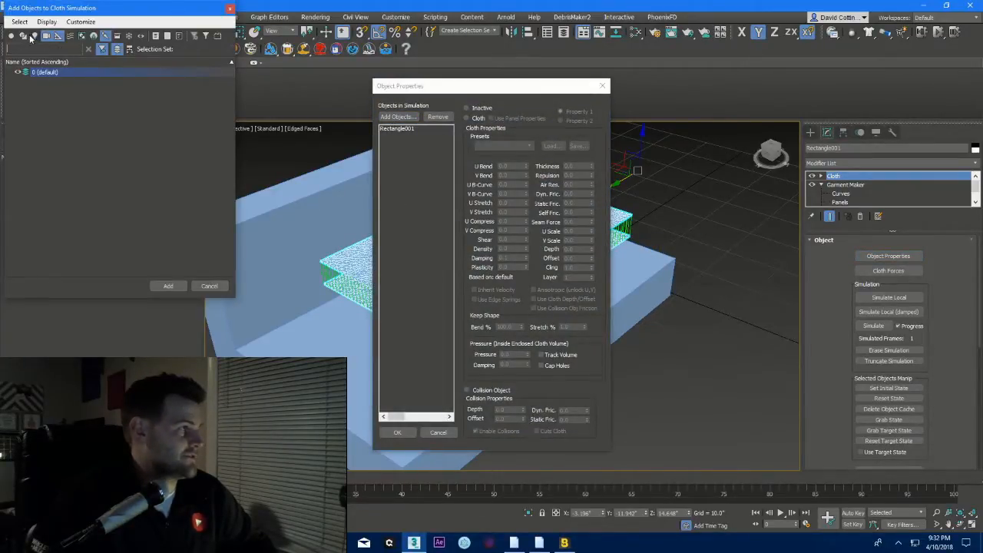
click(11, 36)
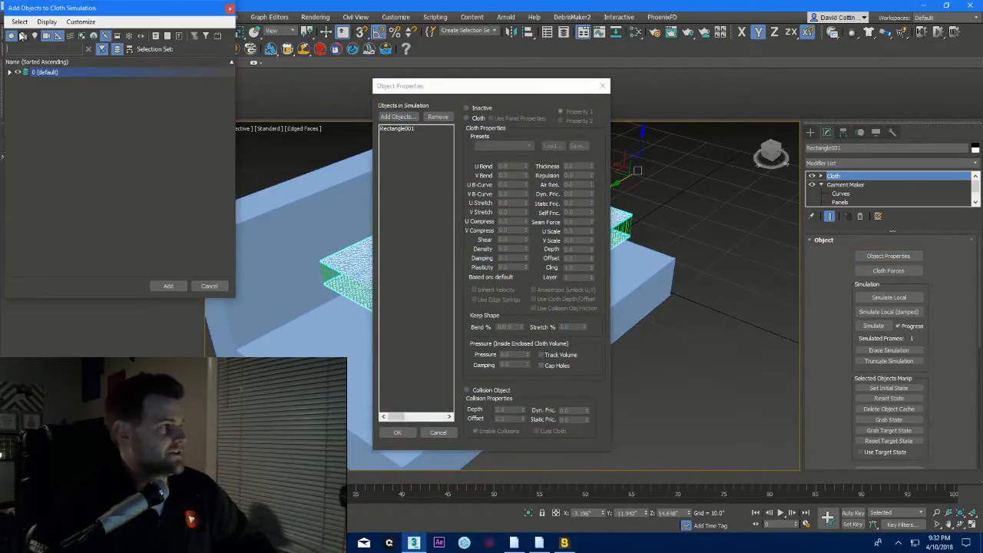
click(8, 72)
click(42, 82)
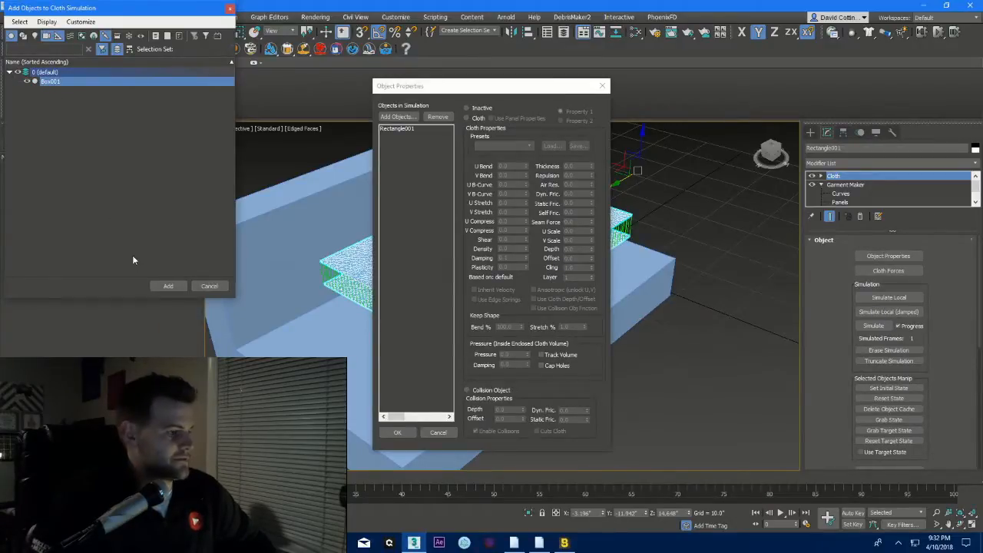
click(166, 286)
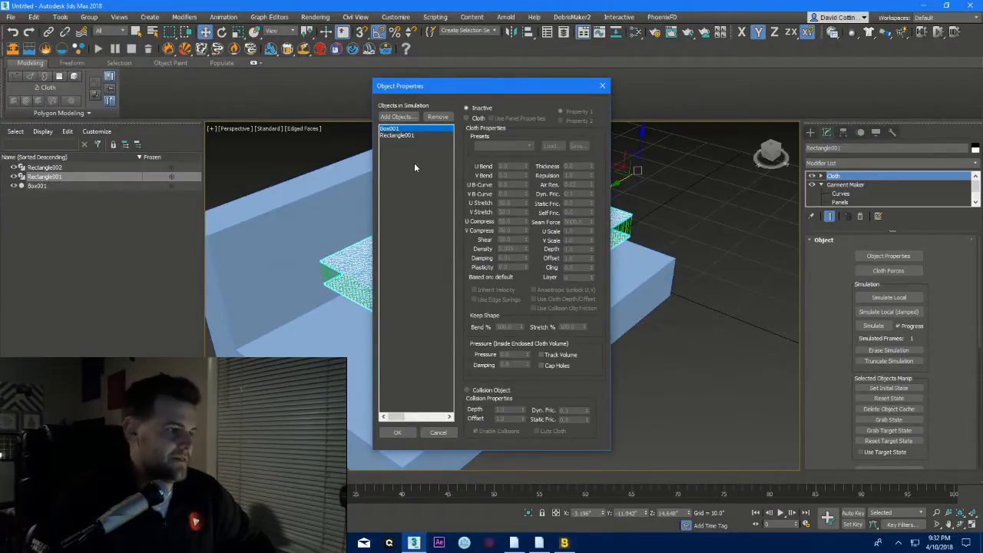
click(484, 390)
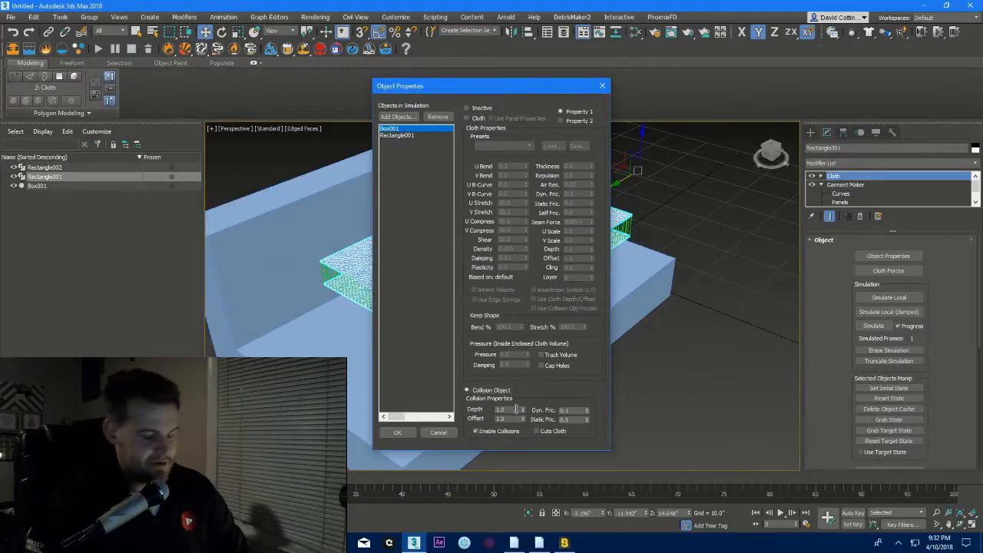
- Set the collision depth of Box001 to 0.3 and apply the cloth object properties
text(0.3)
key(Tab)
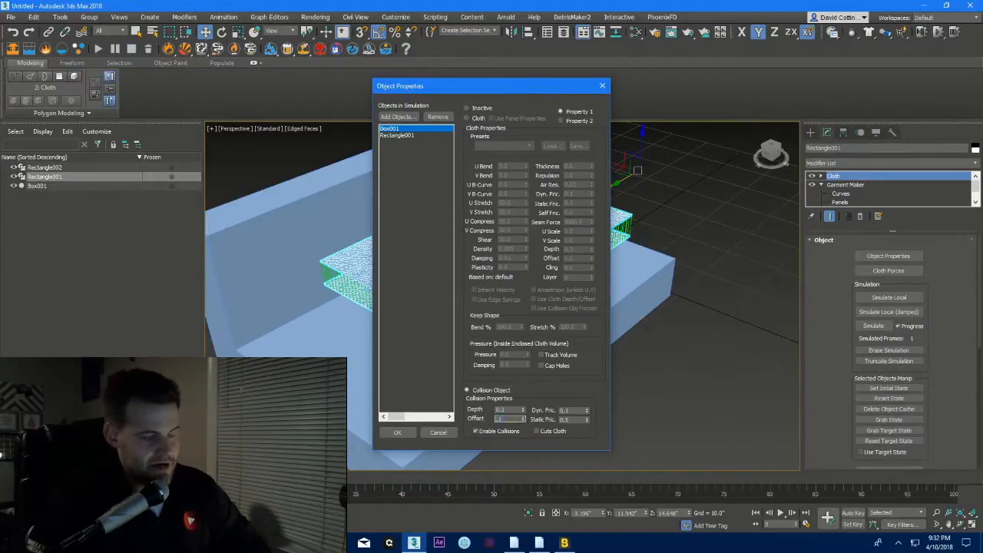
click(405, 434)
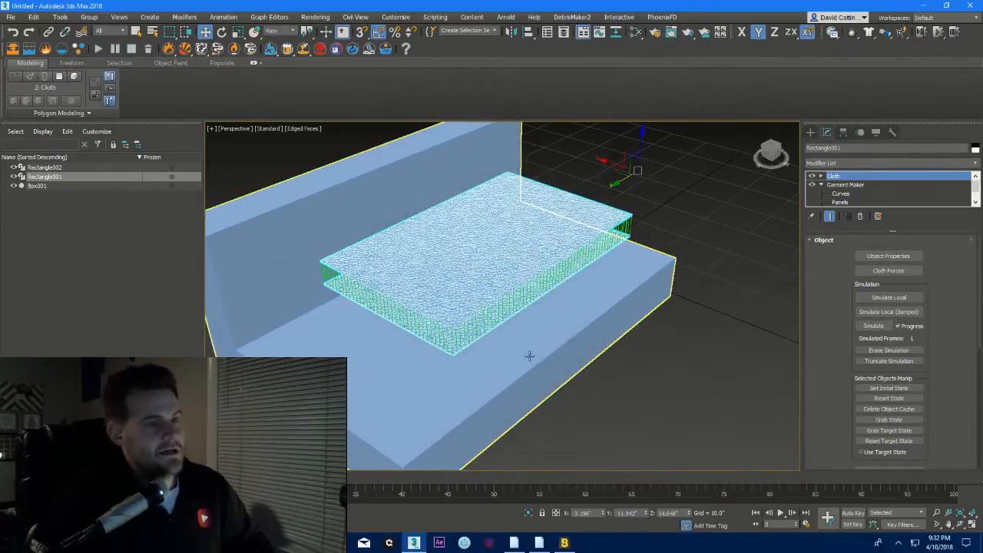
click(848, 148)
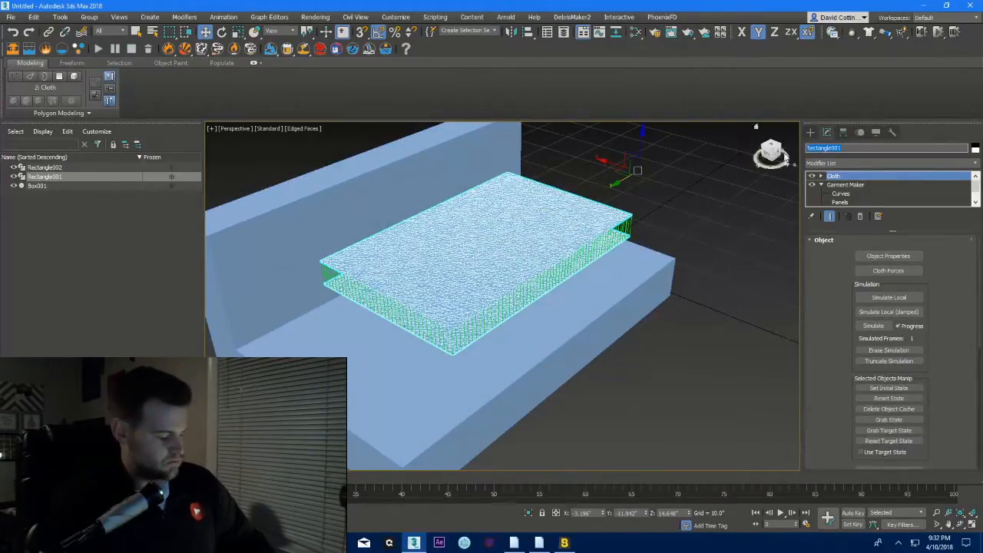
text(ced)
key(Return)
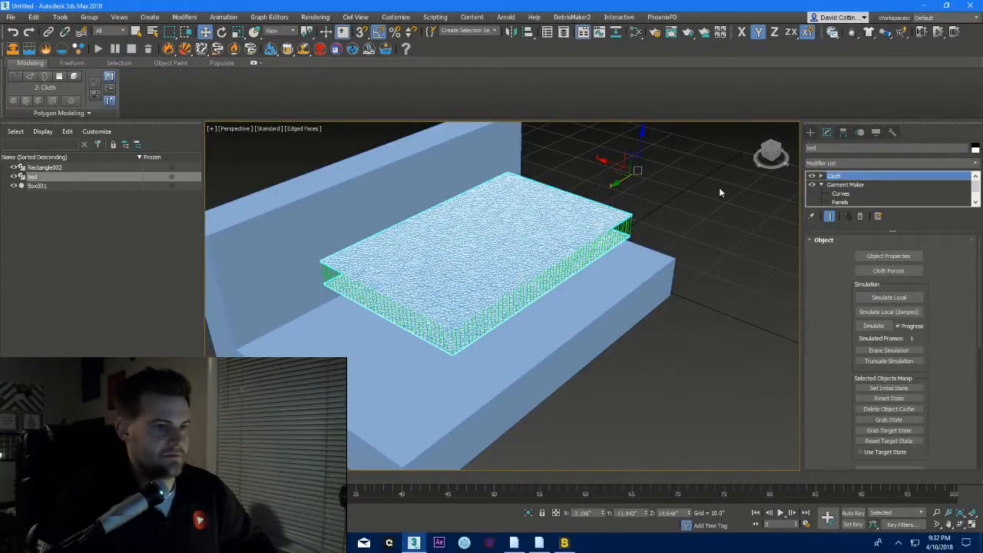
- Rename the cloth panel object as pillow and the collision box as bed
drag(821, 149, 770, 159)
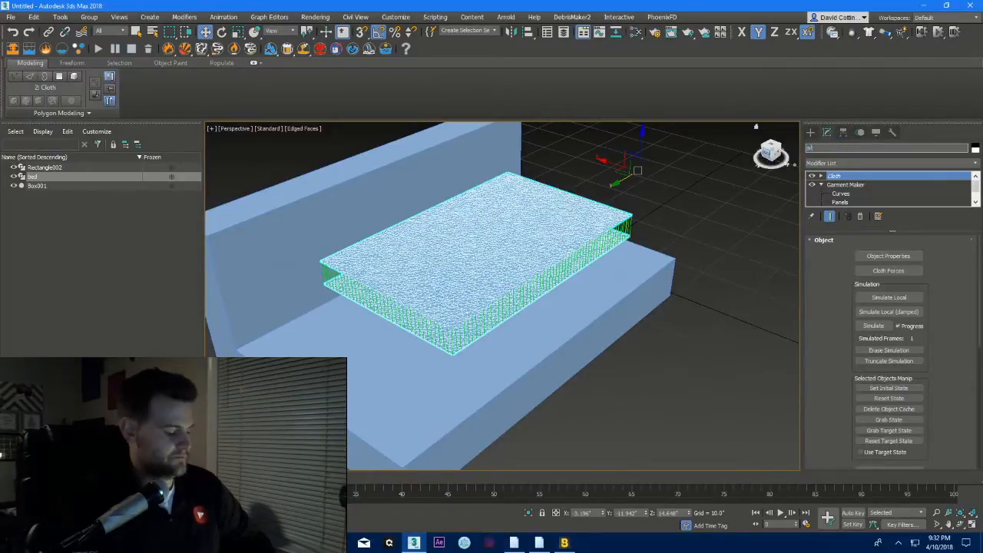
text(pillow)
click(459, 150)
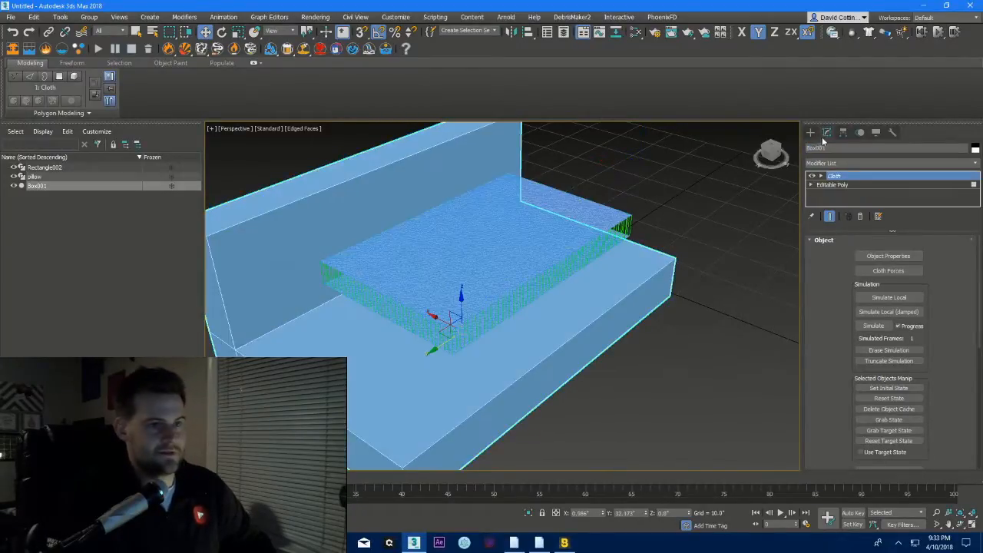
drag(839, 146, 685, 147)
text(bed)
key(Return)
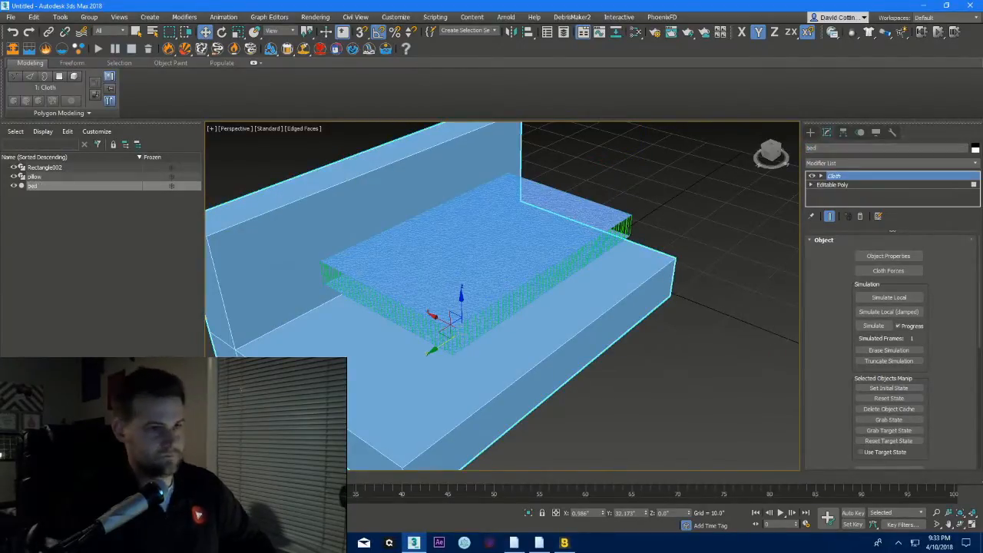
- Try a damped local simulation of the pillow above the bed, and reset the pillow to its starting state
click(507, 228)
scroll(837, 307, down, 6)
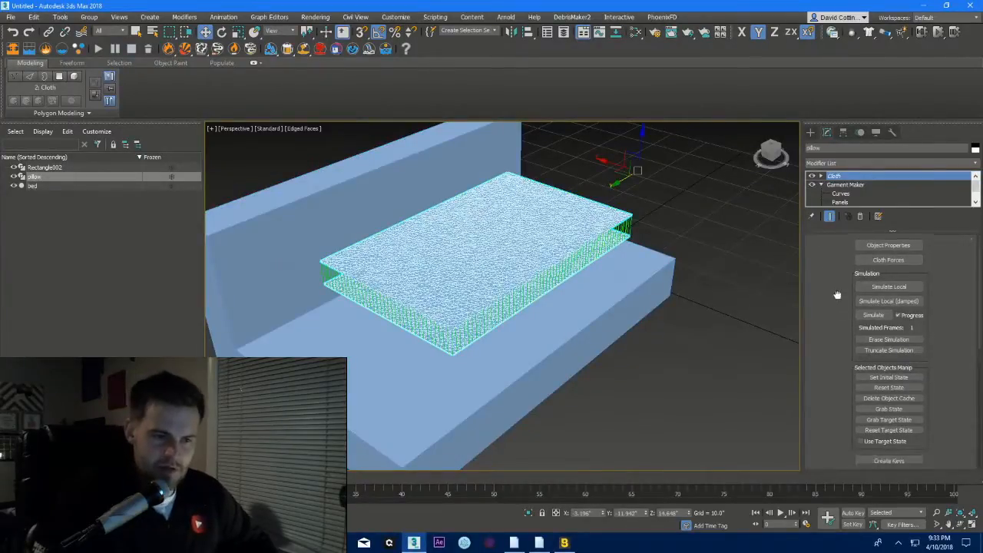
scroll(841, 355, down, 1)
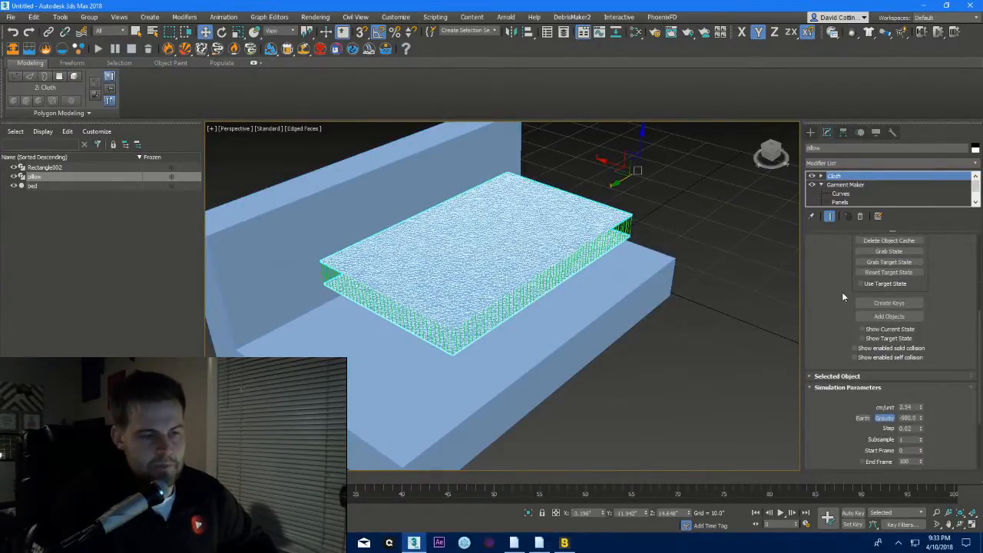
scroll(843, 299, down, 4)
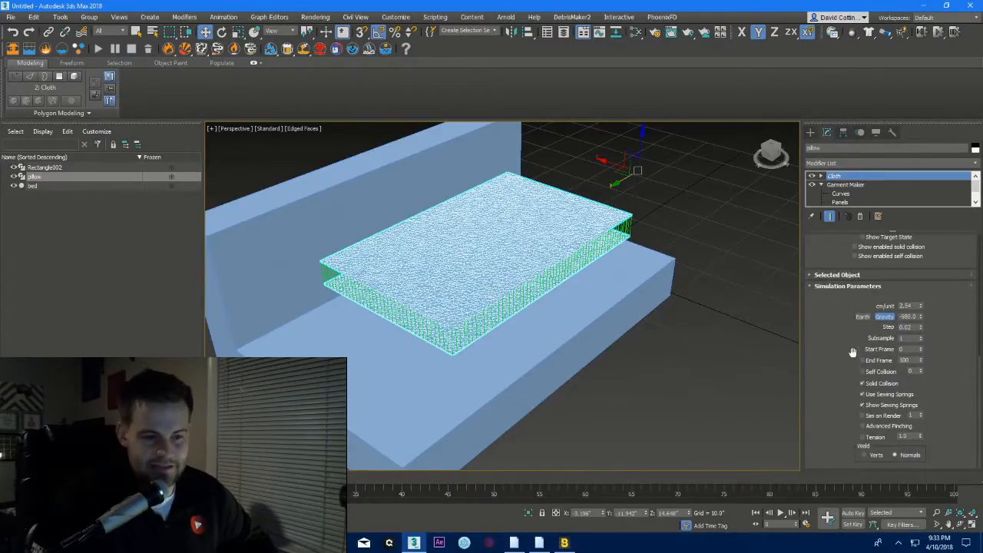
scroll(850, 360, up, 1)
scroll(838, 279, up, 5)
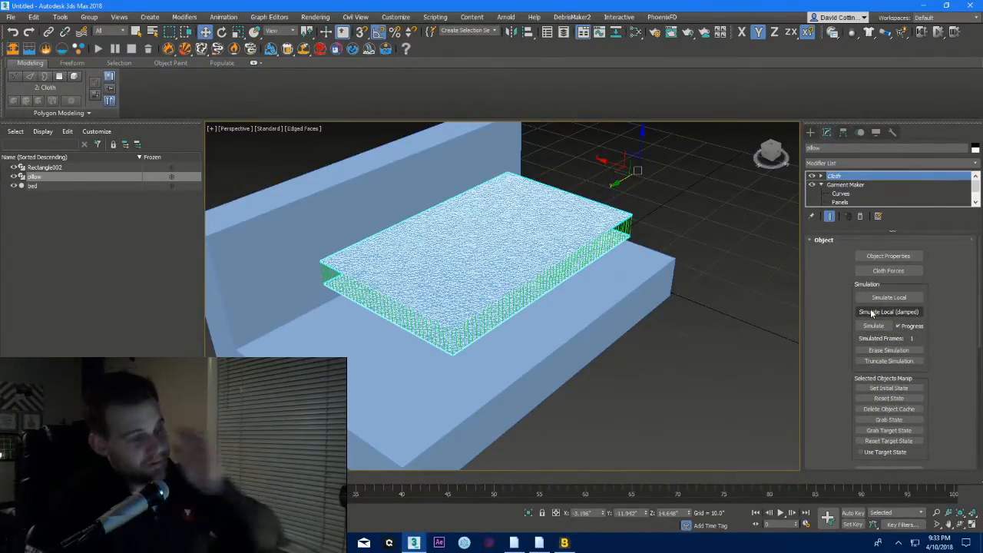
click(872, 312)
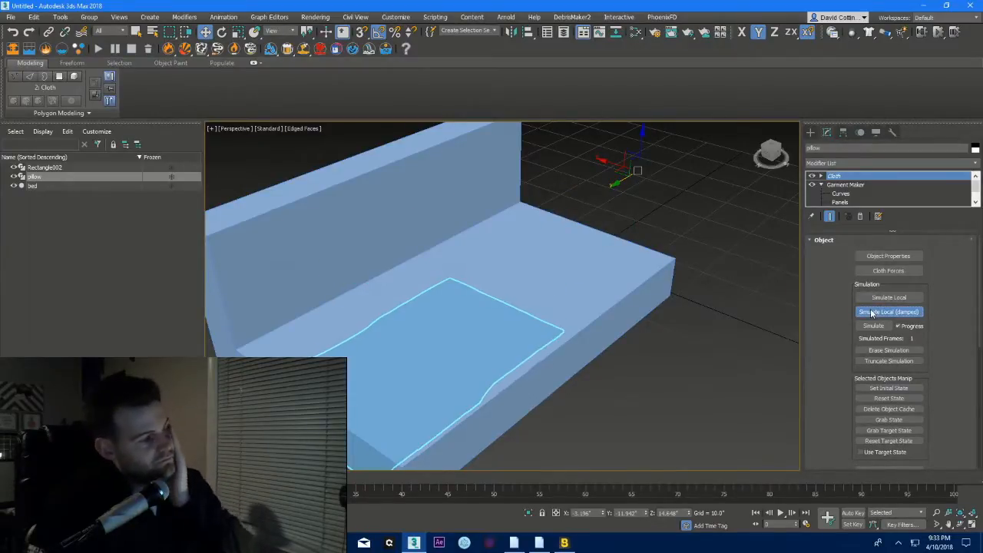
click(872, 311)
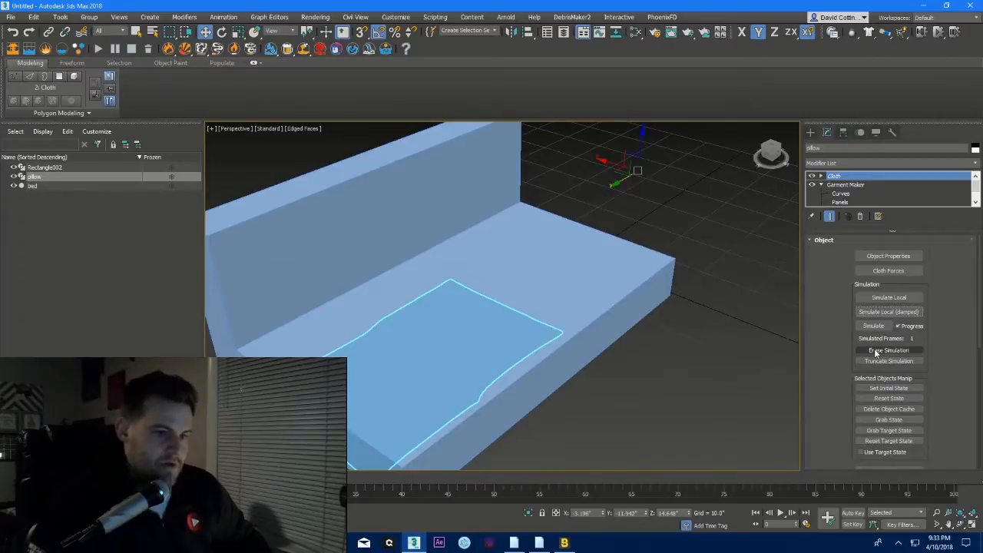
click(888, 398)
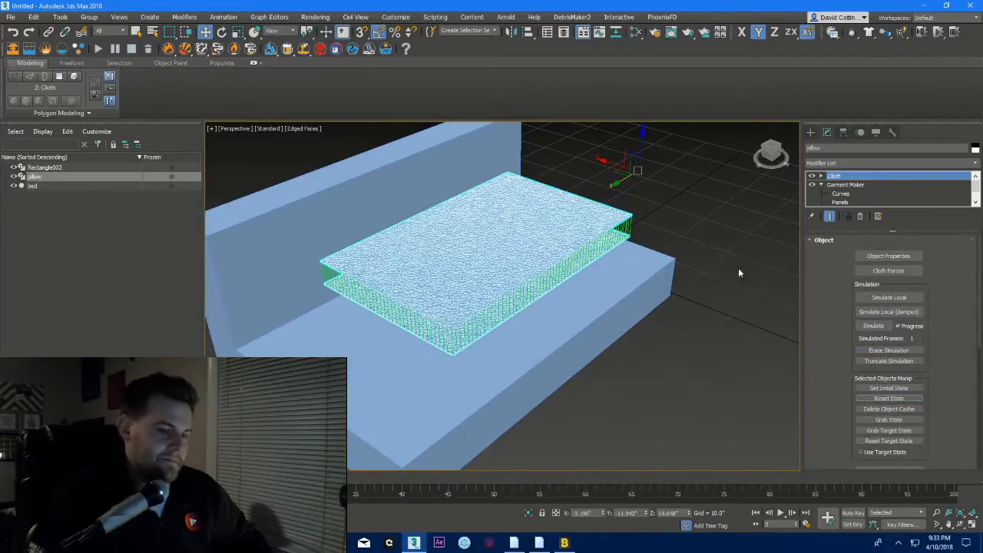
- Set the pillow's initial state and run the damped local simulation until the panels are sewn together and inflated
click(873, 389)
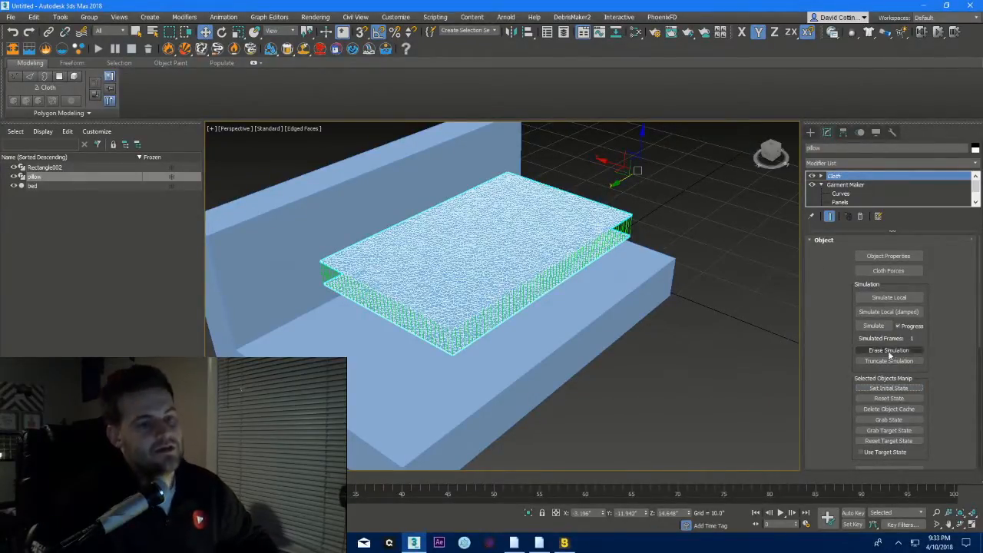
click(882, 310)
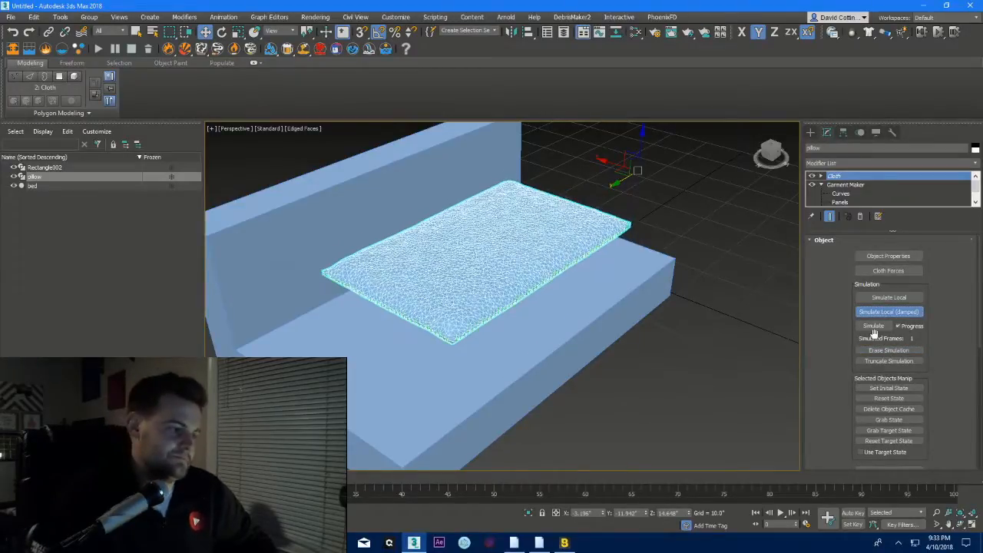
scroll(528, 288, up, 5)
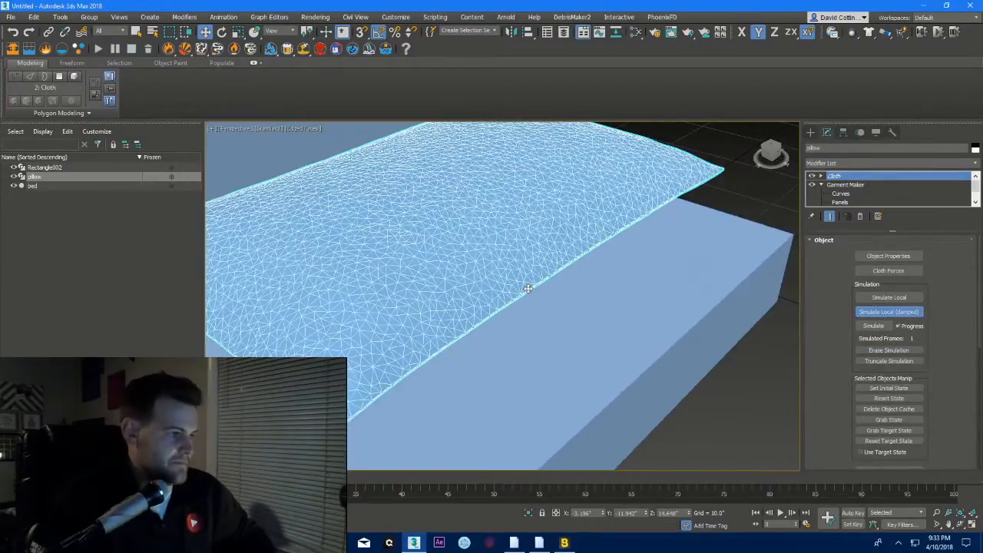
scroll(470, 297, down, 3)
alt+middle_drag(470, 297, 469, 262)
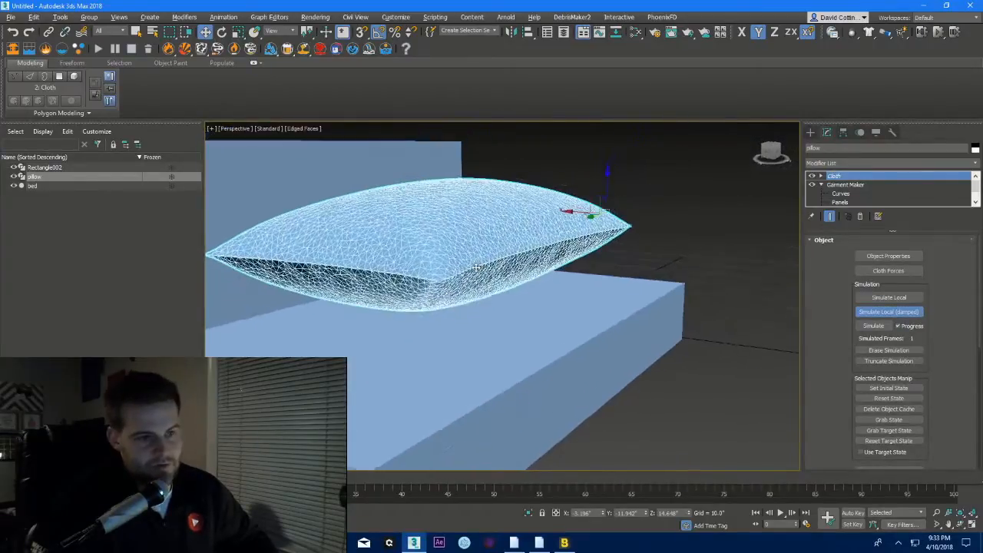
click(875, 313)
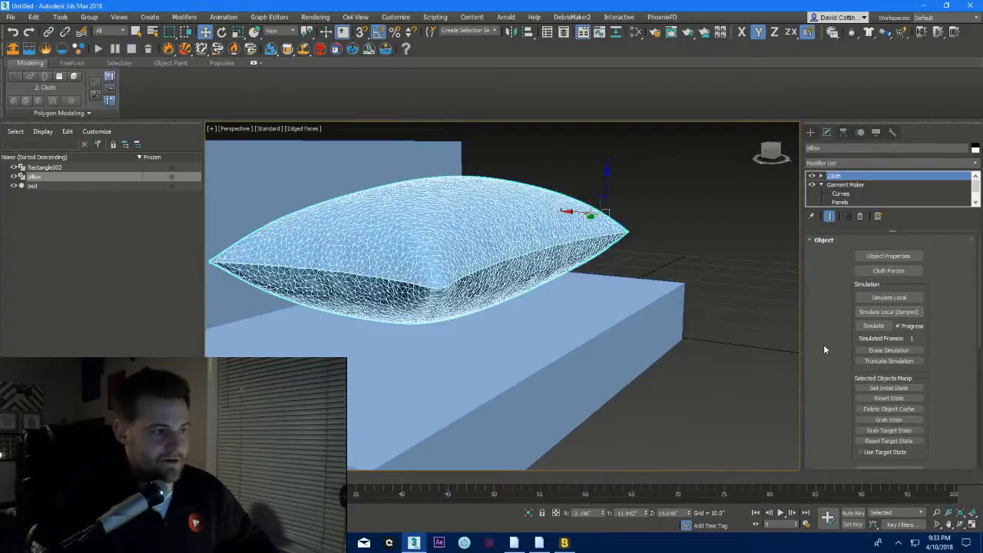
- Continue the damped local simulation briefly to let the inflated pillow settle further towards the bed's seat
scroll(829, 369, down, 6)
scroll(833, 397, down, 2)
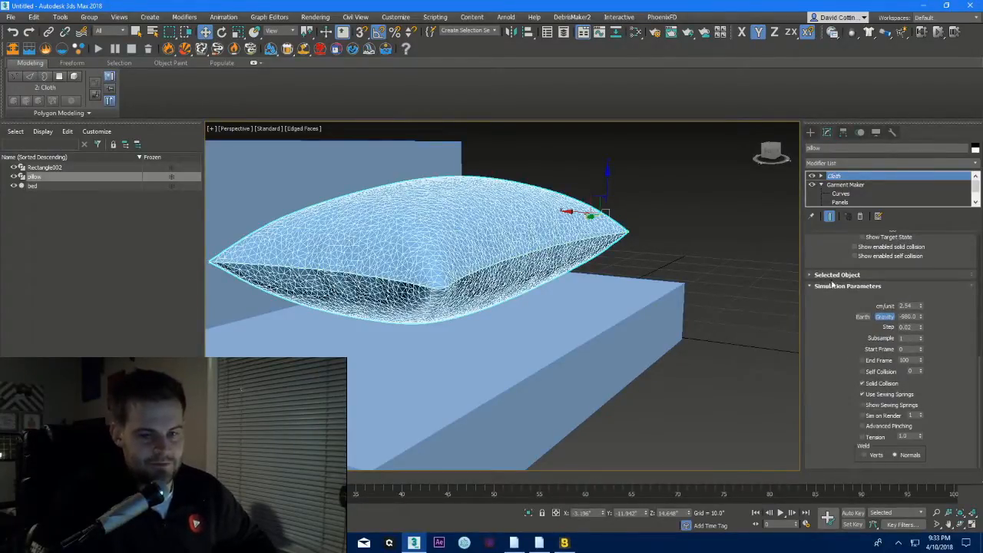
scroll(830, 303, up, 5)
scroll(830, 305, up, 2)
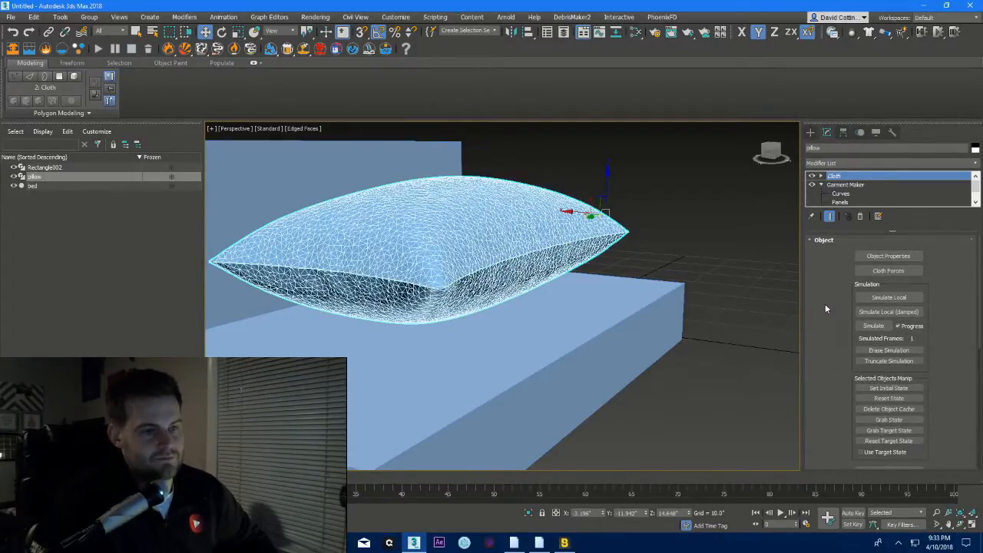
click(883, 313)
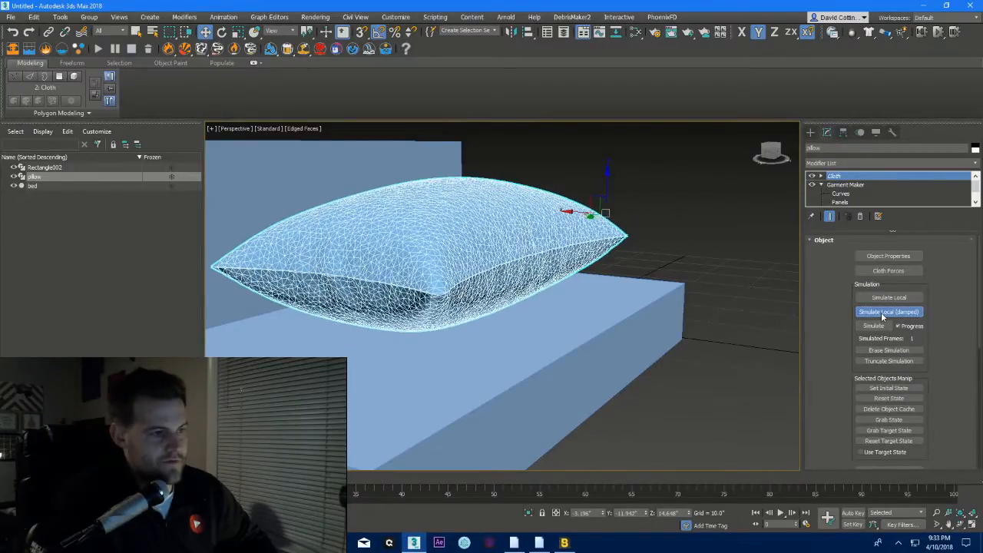
click(881, 312)
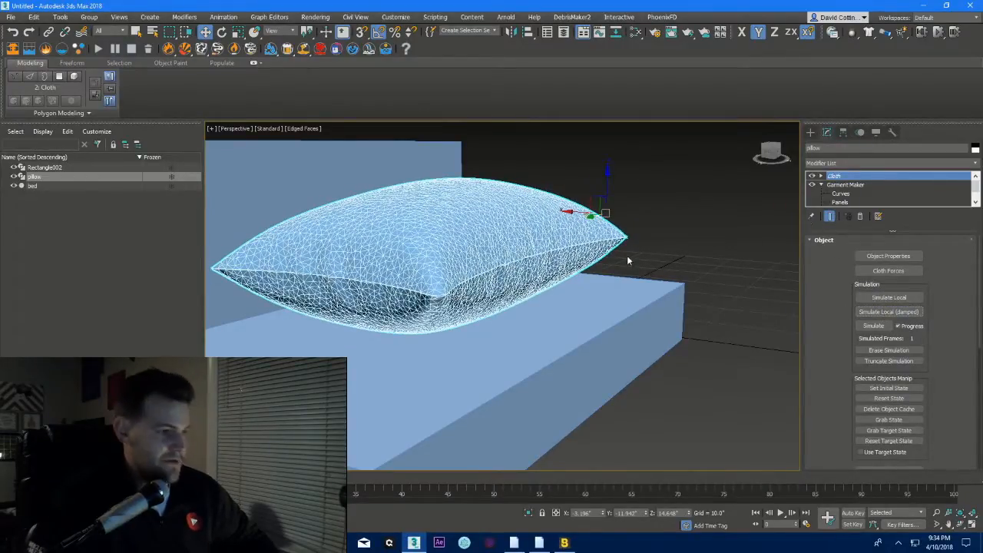
- Select the narrow band of Cloth group vertices along the pillow's entire middle seam in the Left view
key(ctrl+z)
key(1)
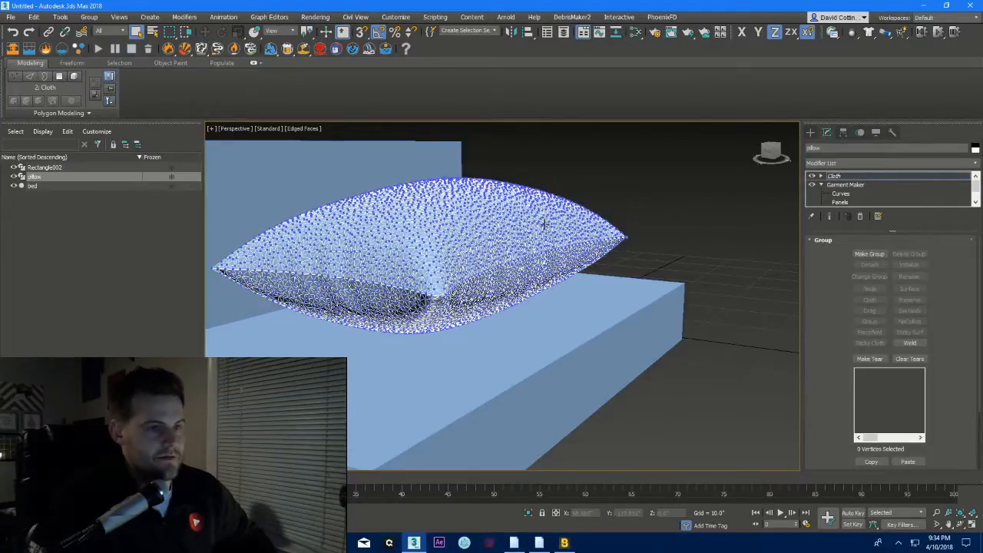
alt+middle_drag(457, 254, 422, 245)
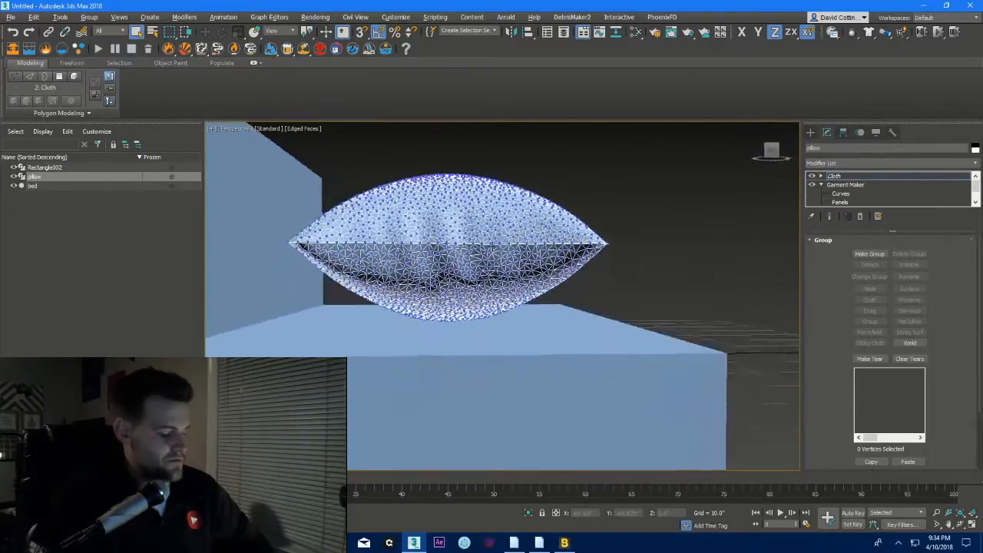
key(l)
key(z)
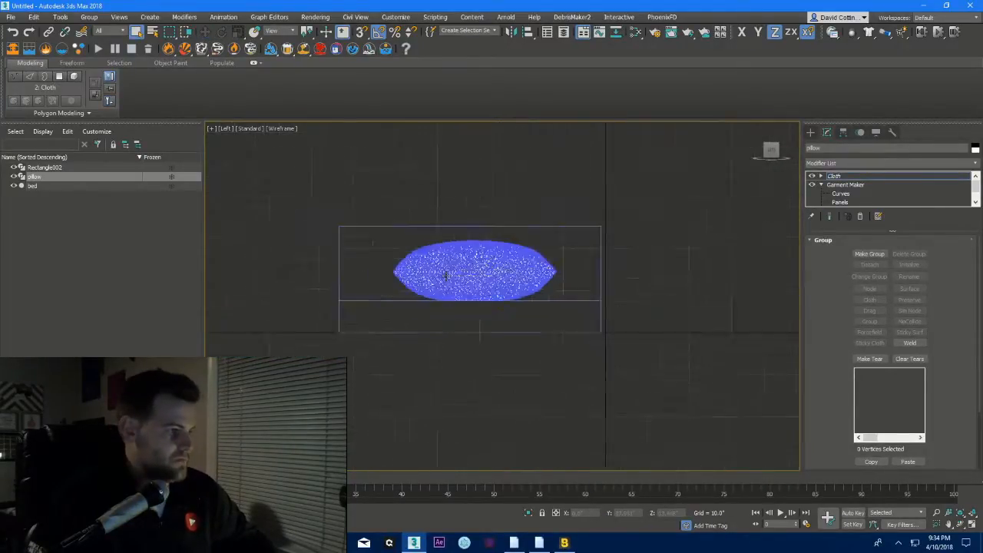
drag(338, 266, 700, 283)
scroll(700, 283, up, 6)
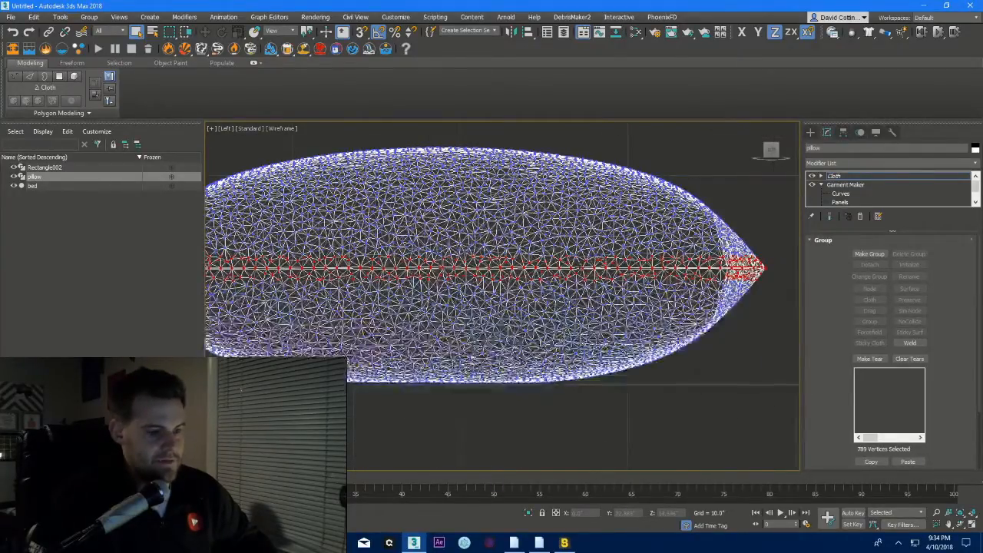
scroll(597, 275, up, 4)
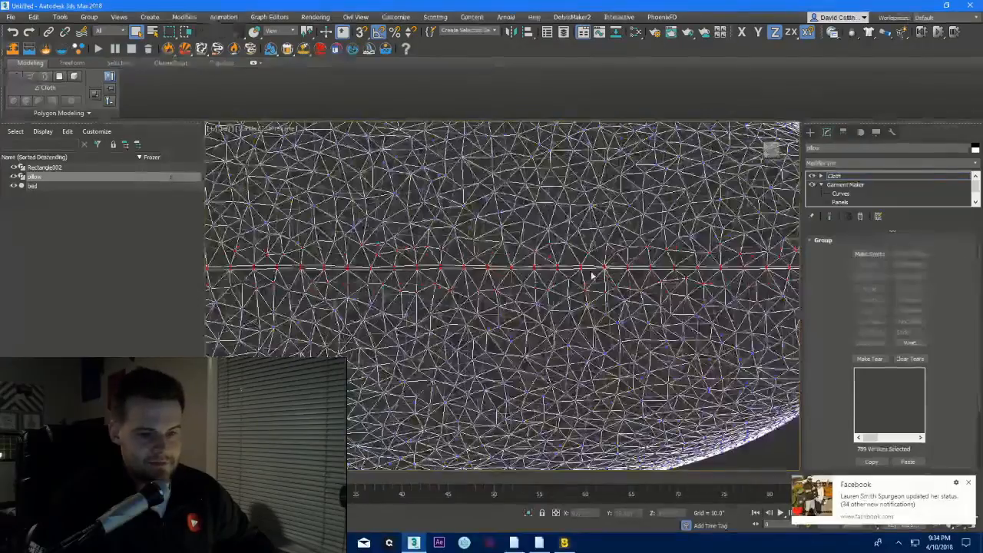
scroll(592, 264, down, 3)
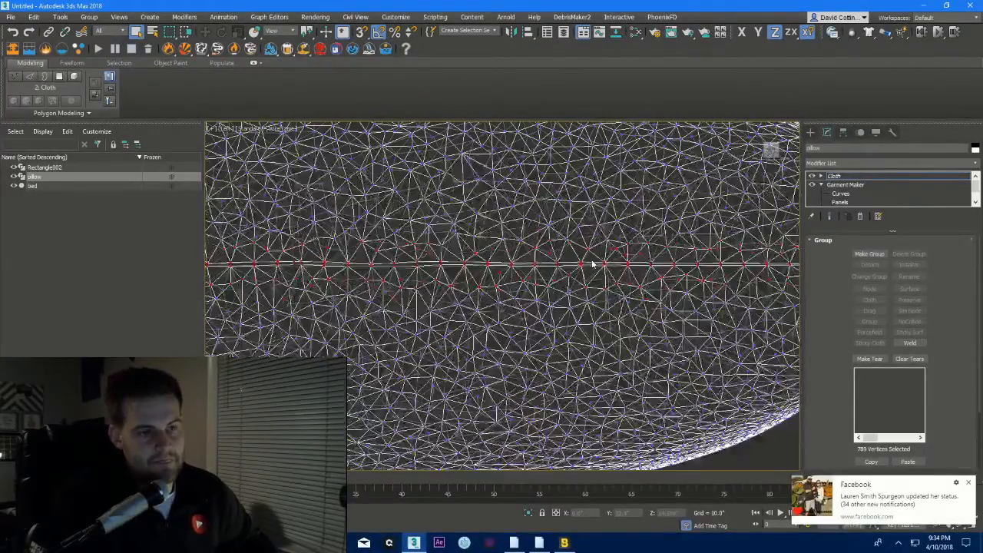
scroll(592, 263, down, 3)
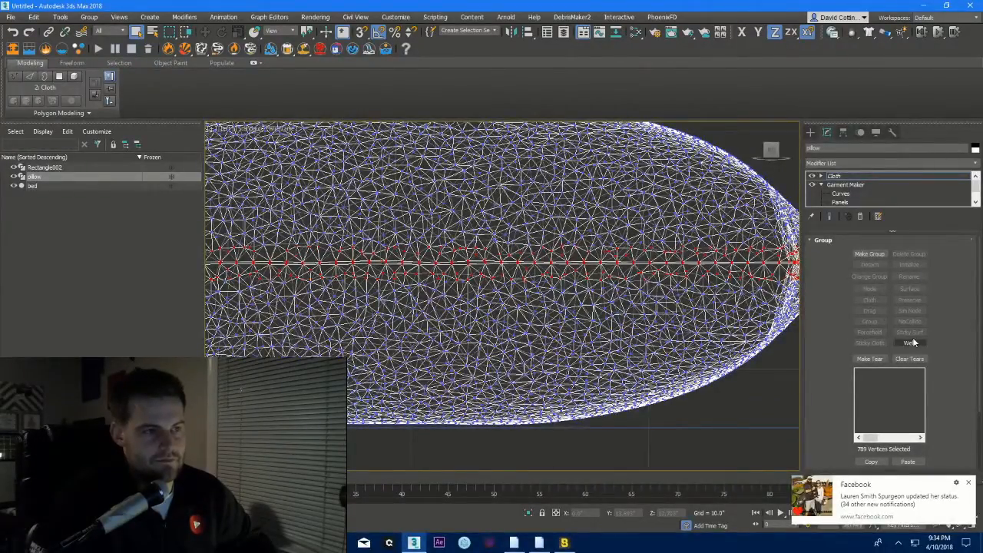
- Add an Edit Poly modifier above the pillow's Cloth modifier and enter its vertex level with the seam vertices selected
click(835, 184)
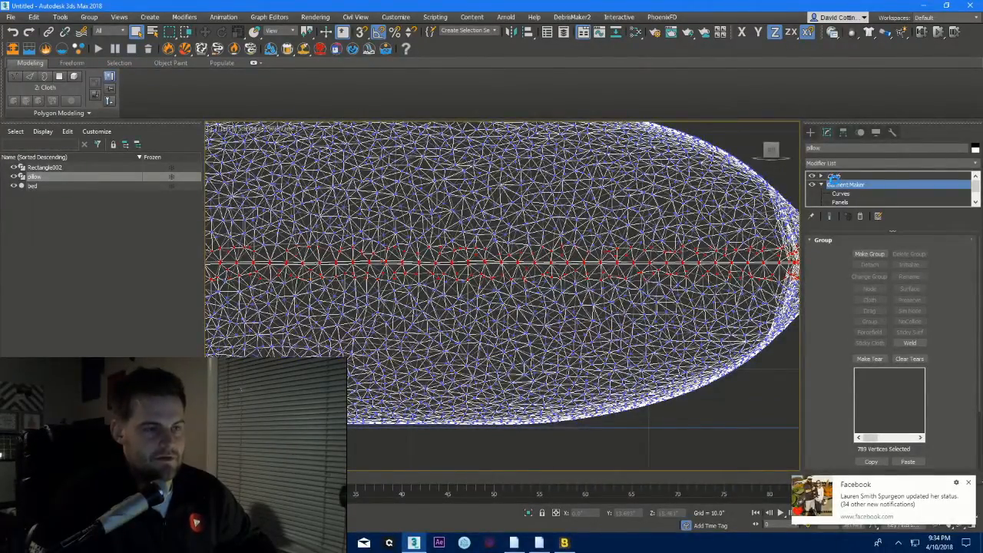
key(Return)
click(828, 163)
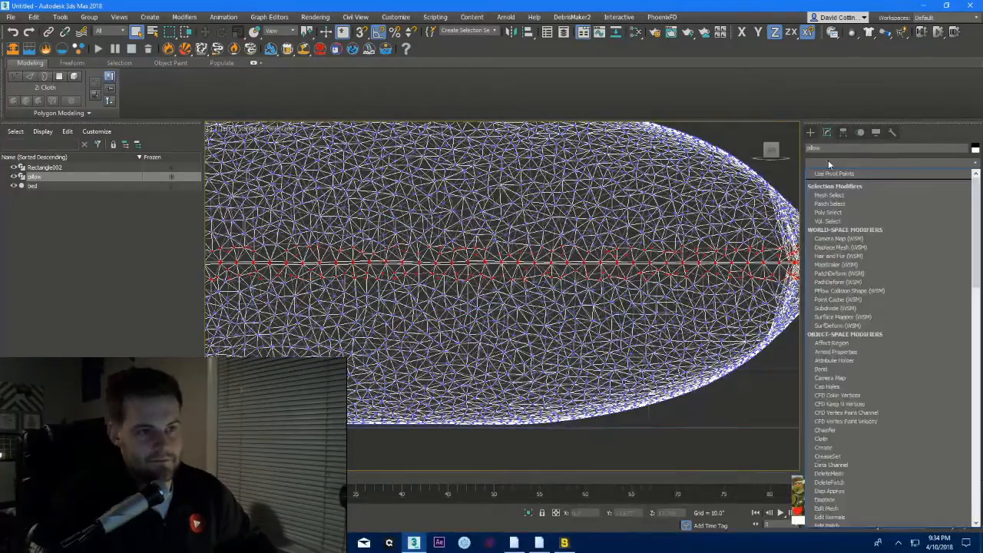
key(e)
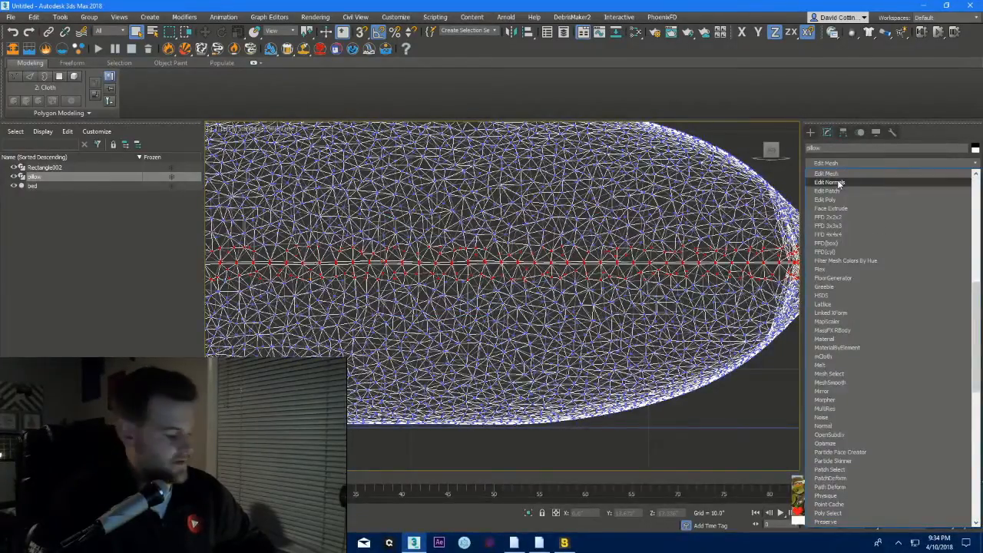
key(Escape)
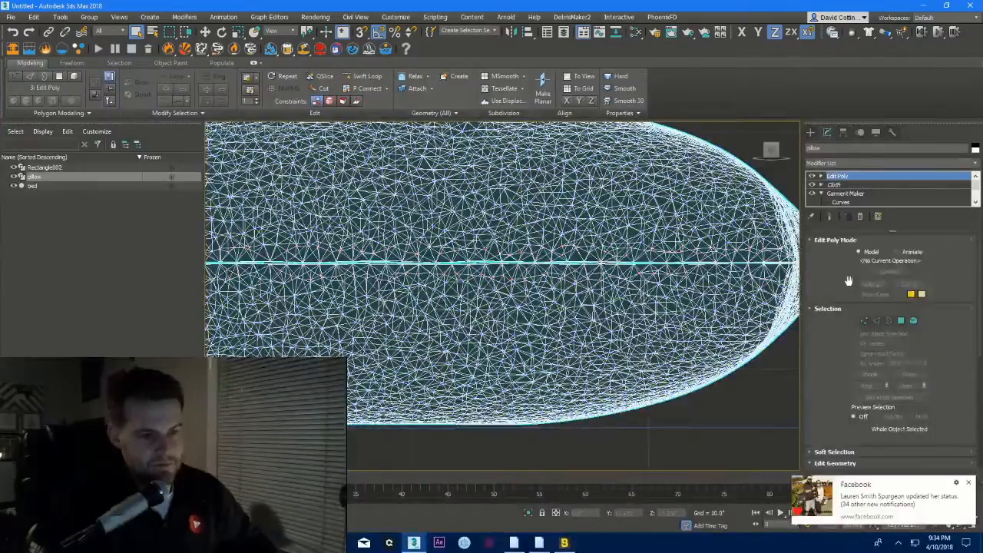
key(1)
key(z)
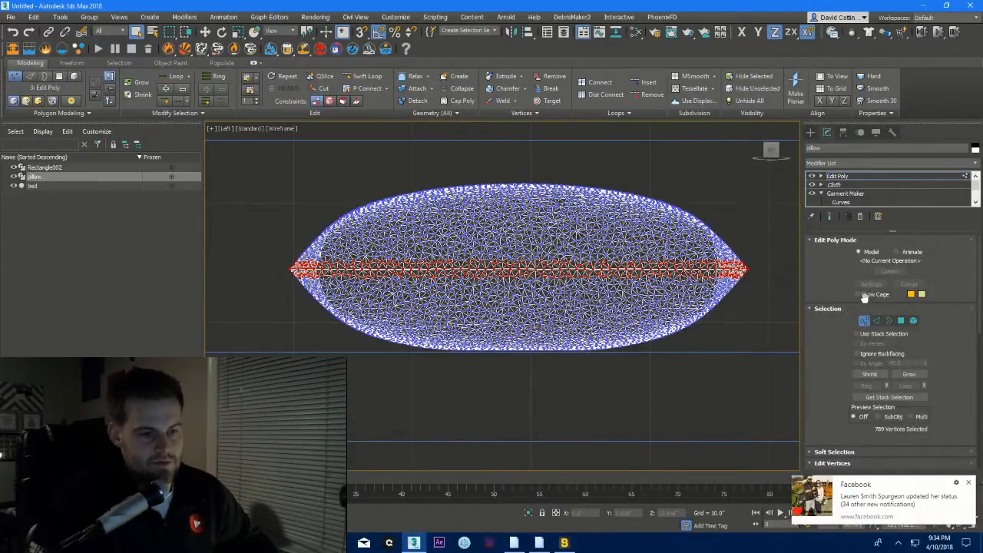
- Weld the selected middle-seam vertices with a 0.17" weld threshold and return to the Edit Poly object level
scroll(847, 306, down, 3)
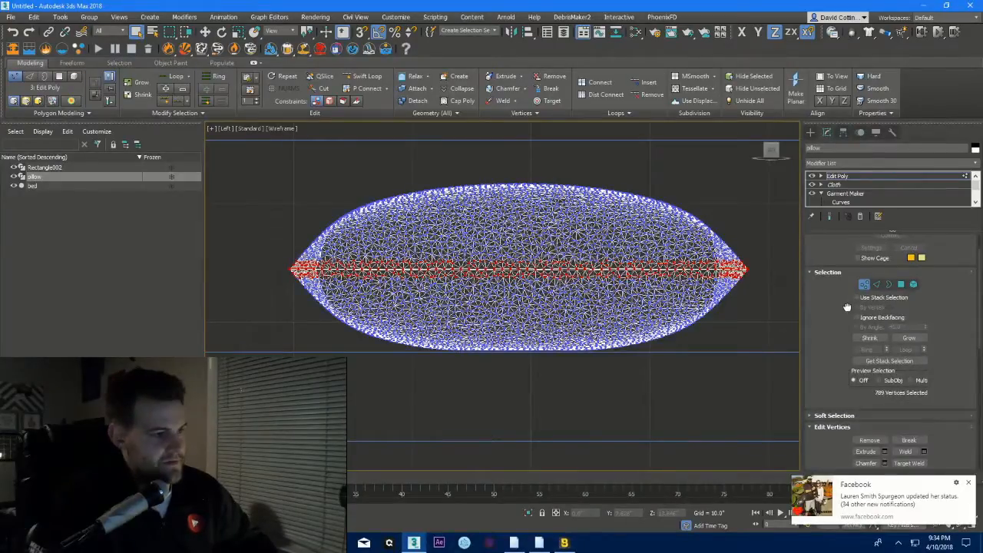
scroll(848, 307, down, 4)
click(923, 394)
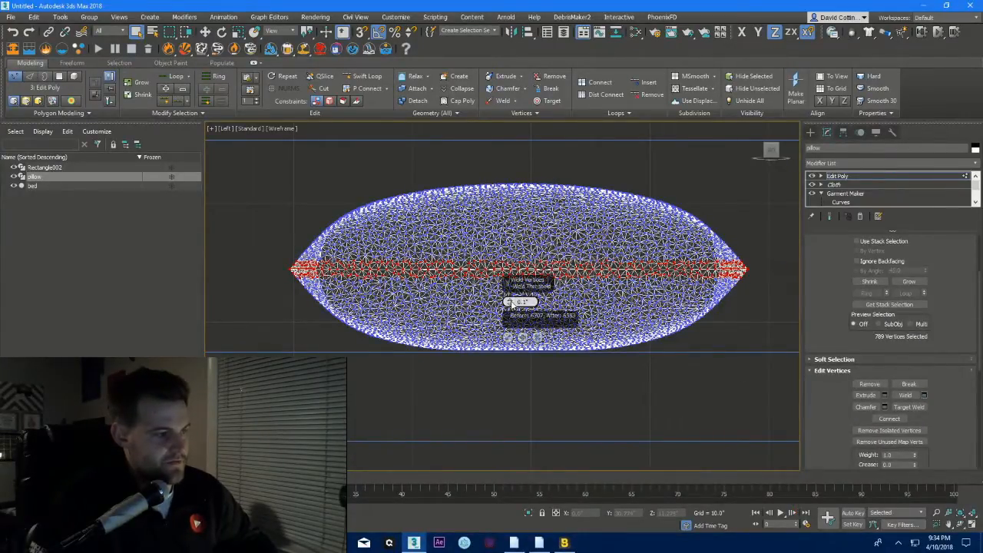
drag(508, 302, 509, 304)
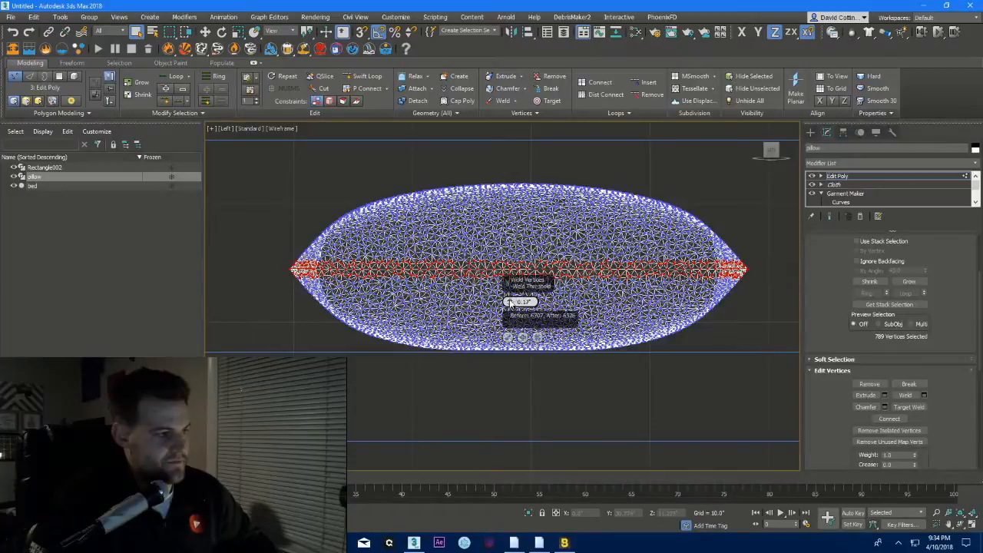
click(507, 338)
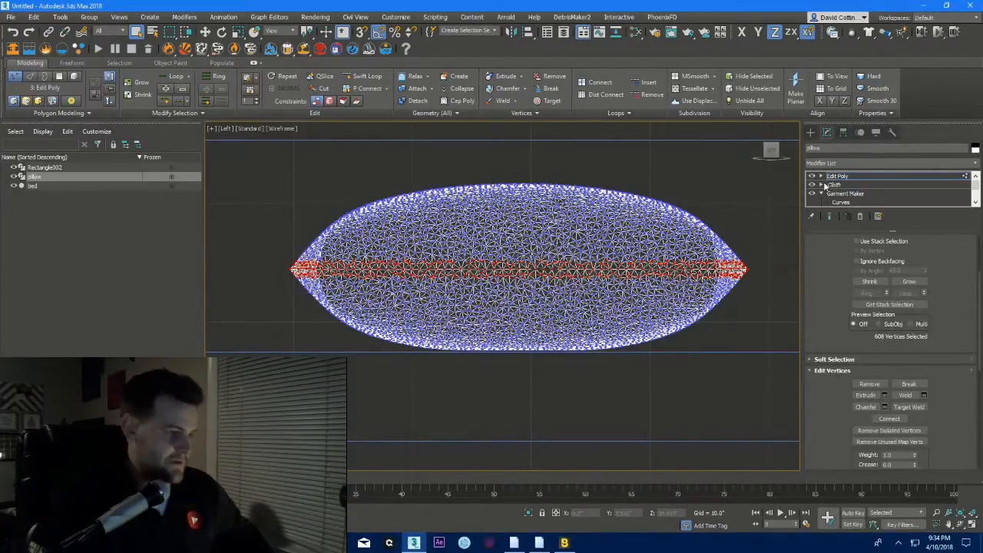
key(1)
click(837, 176)
- Examine the welded pillow's seam and wrinkles from an angled view, shaded without edged faces
scroll(562, 275, down, 2)
mouse_move(562, 275)
alt+middle_down()
mouse_move(498, 281)
mouse_move(561, 292)
alt+middle_up()
scroll(562, 292, up, 3)
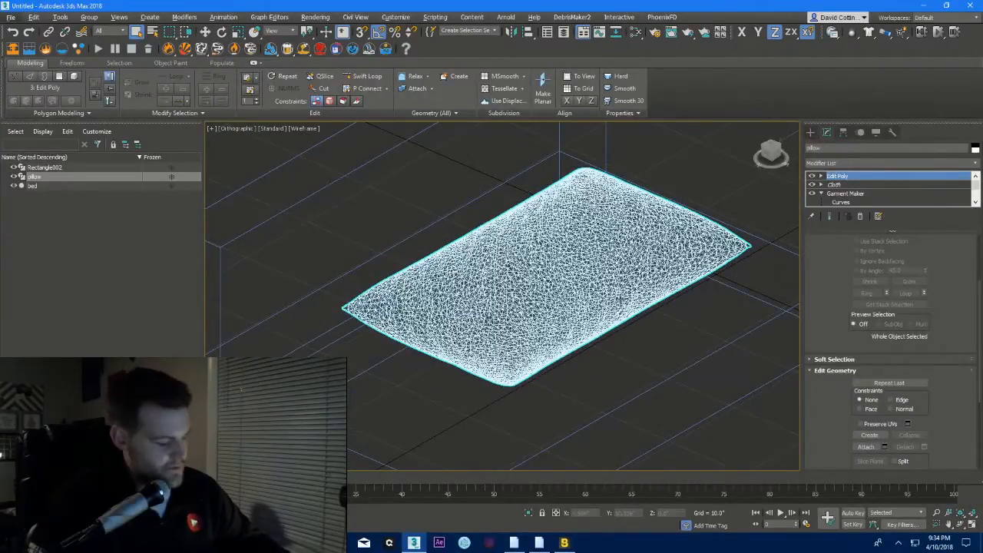
middle_drag(621, 299, 620, 300)
key(F3)
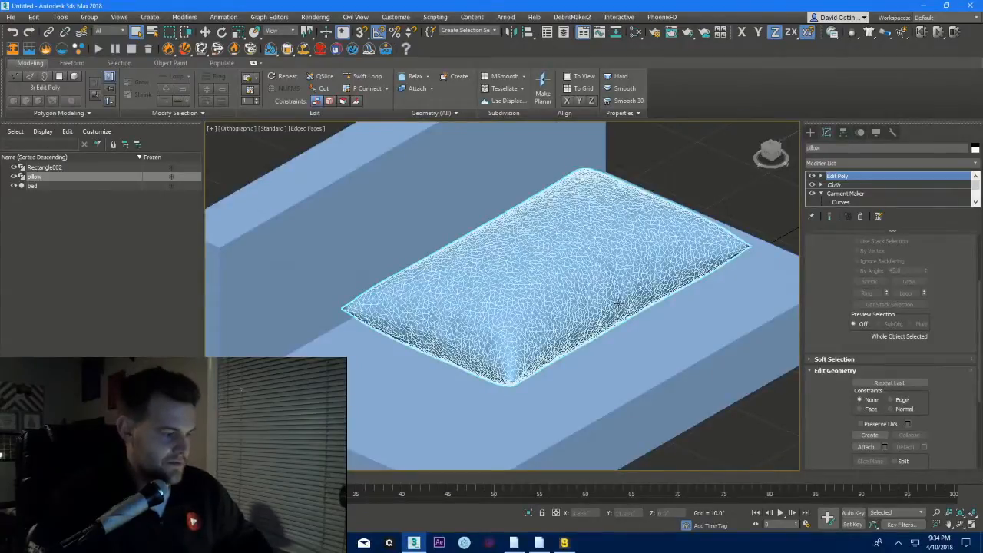
key(F4)
scroll(577, 288, down, 2)
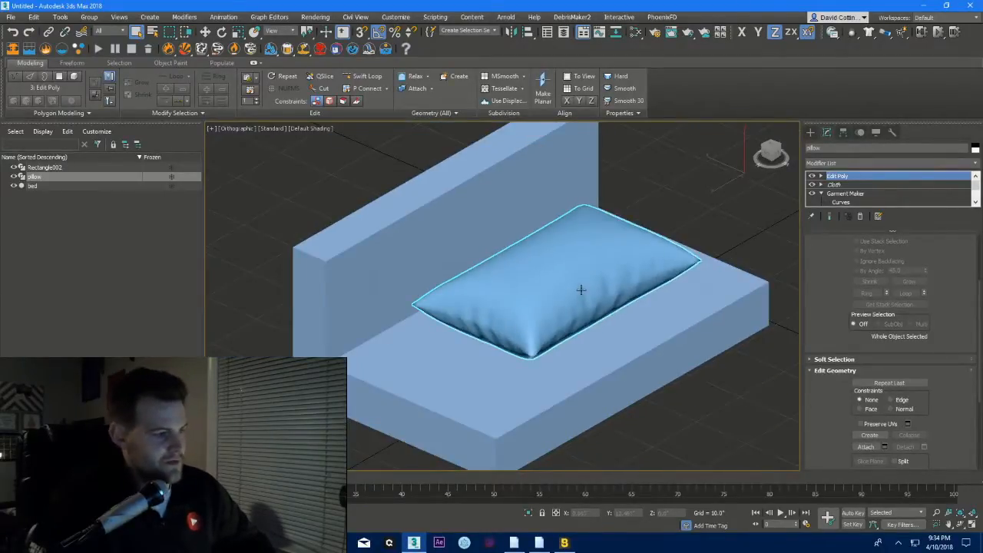
scroll(581, 289, up, 2)
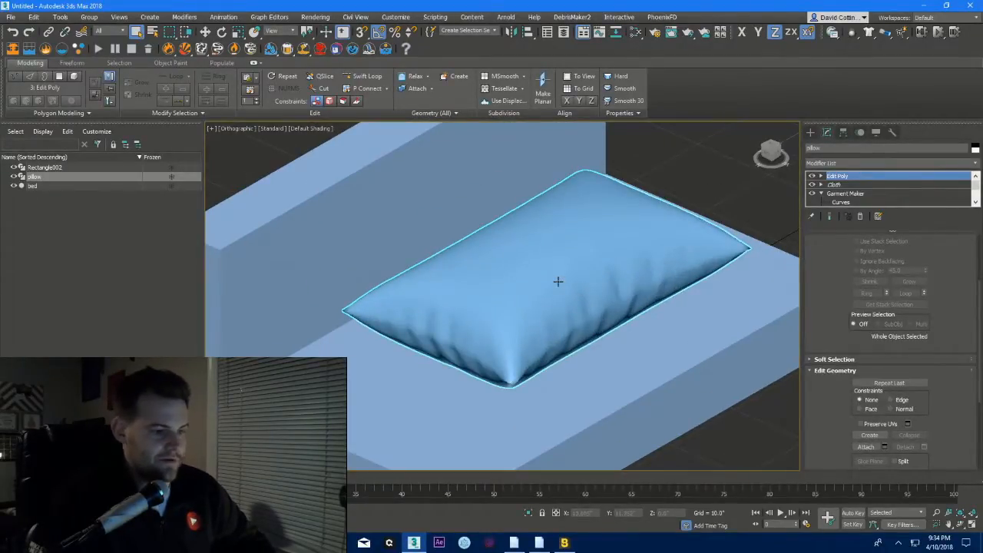
- Convert the pillow and its modifier stack to an Editable Poly
right_click(558, 281)
mouse_move(591, 384)
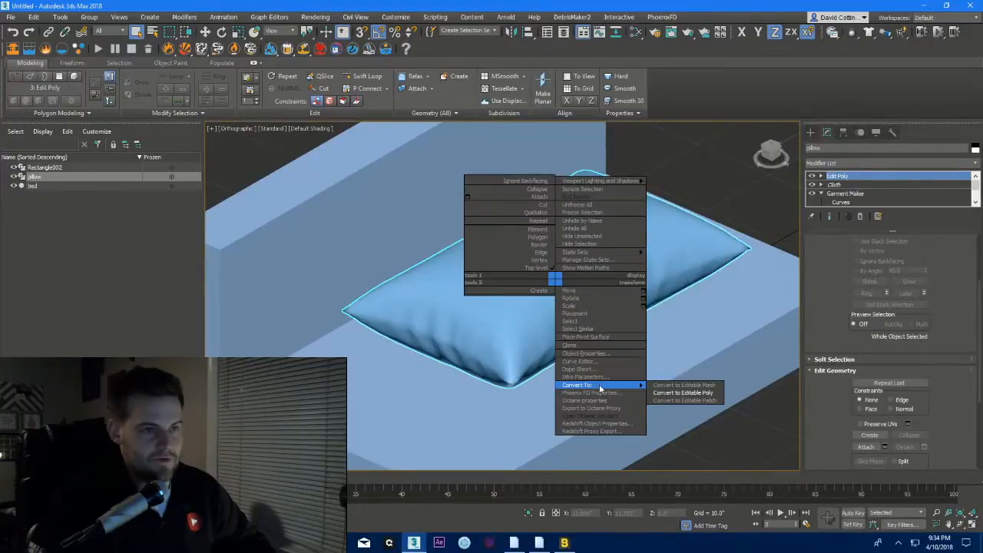
click(665, 393)
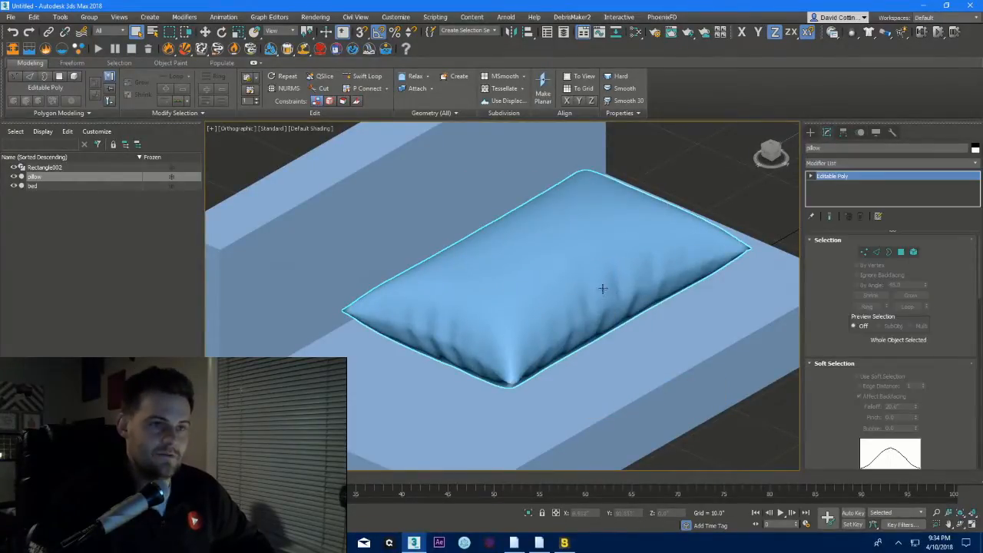
- Centre the pillow's pivot on the object using Affect Pivot Only, leaving pivot editing when done
key(e)
scroll(602, 276, down, 5)
scroll(602, 273, up, 5)
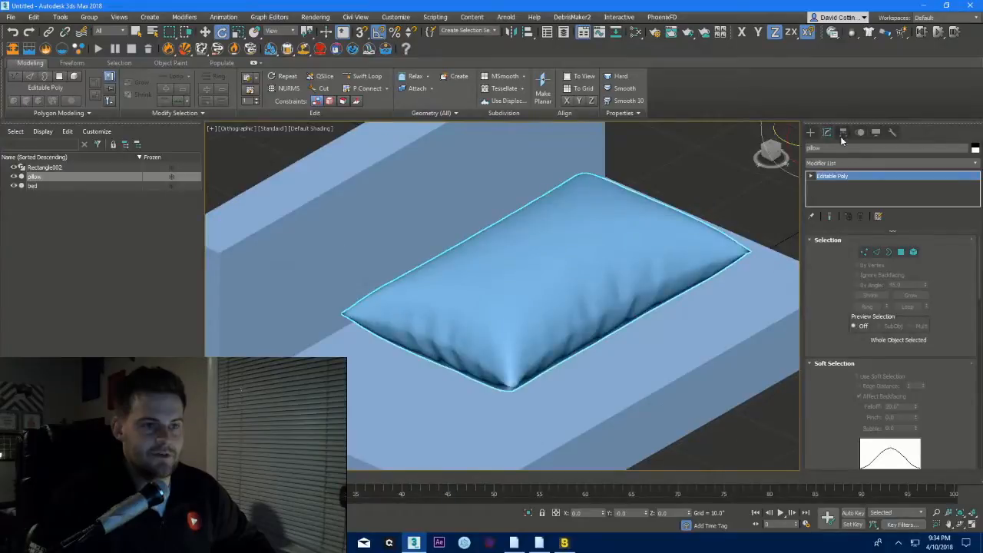
click(844, 131)
click(890, 203)
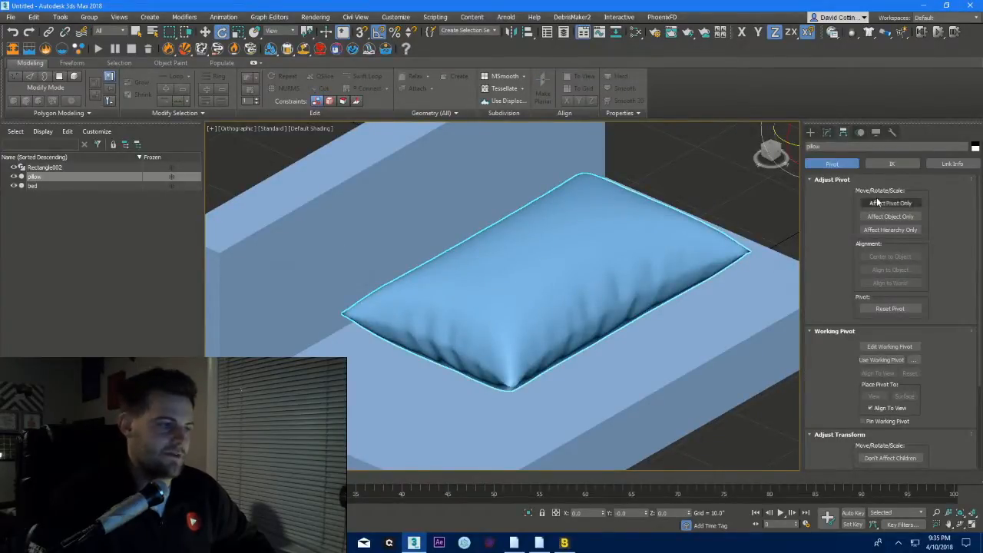
click(888, 257)
click(882, 203)
- Tilt the pillow and move it above the bed's seat near the backrest, at a height of about 29" in Z
alt+middle_drag(584, 269, 598, 263)
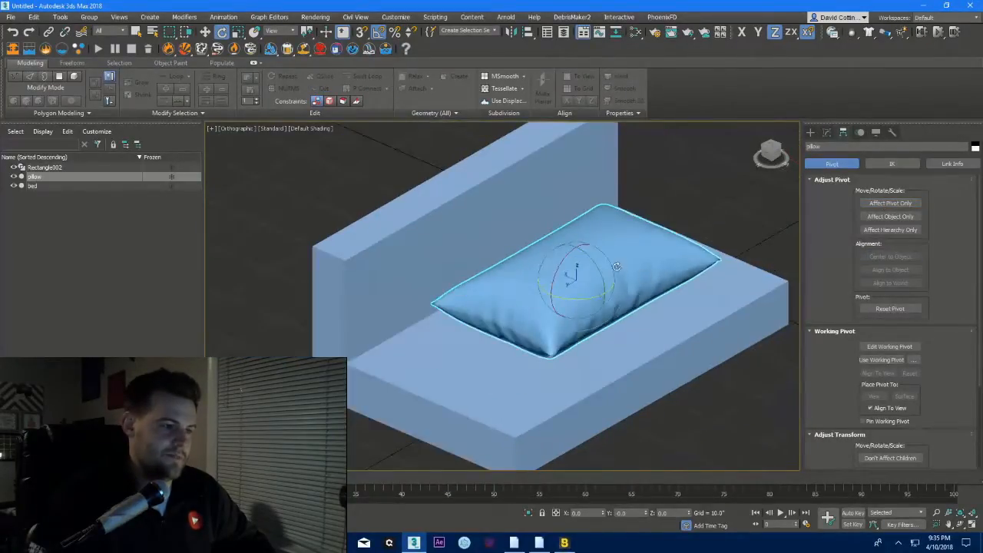
drag(597, 263, 564, 180)
key(w)
alt+middle_drag(502, 280, 604, 228)
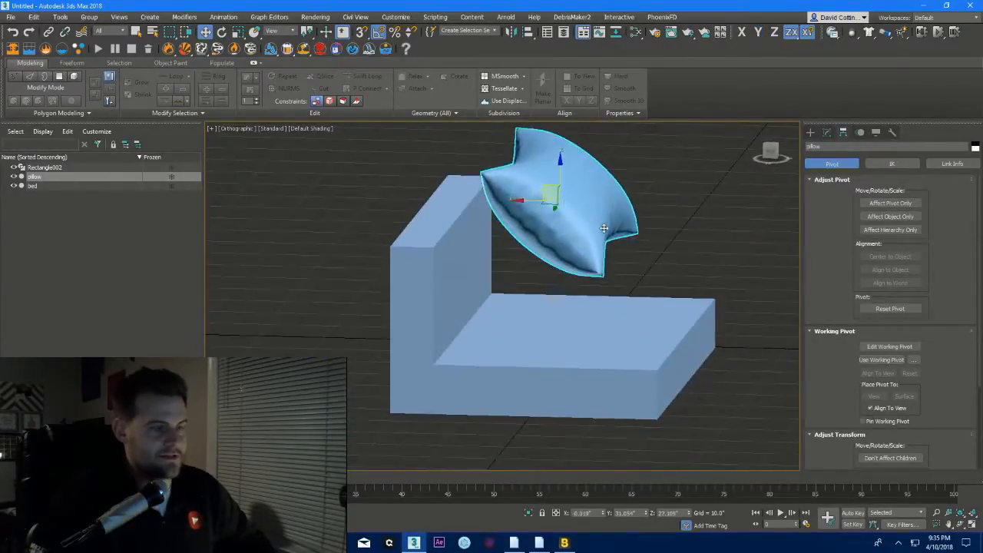
drag(548, 186, 529, 173)
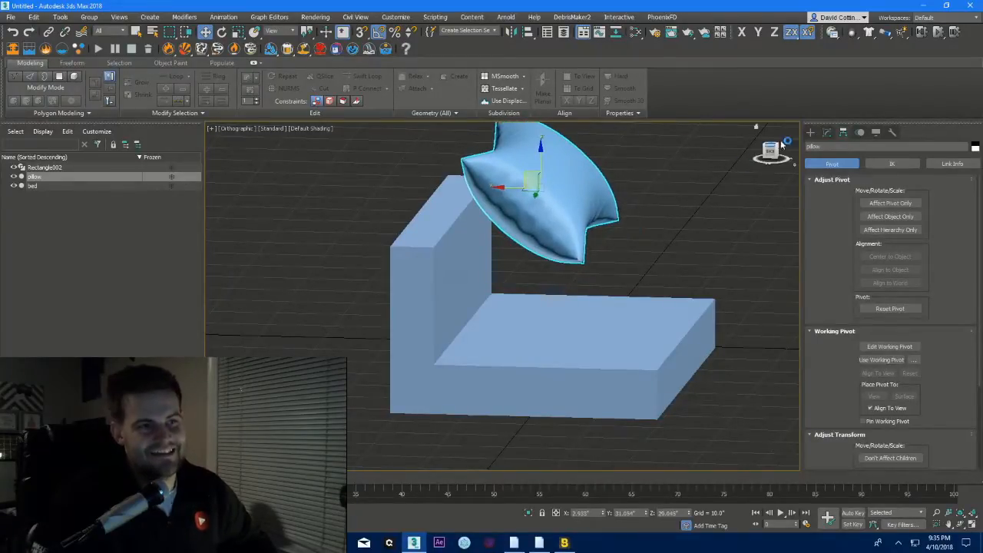
- Add a new Cloth modifier above the pillow's Editable Poly
click(827, 132)
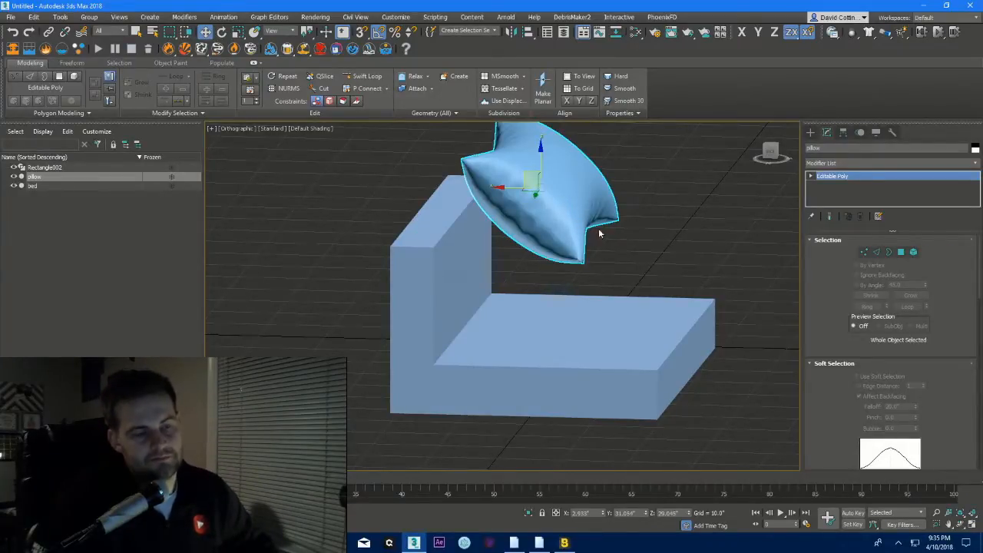
drag(862, 286, 836, 221)
scroll(831, 246, down, 5)
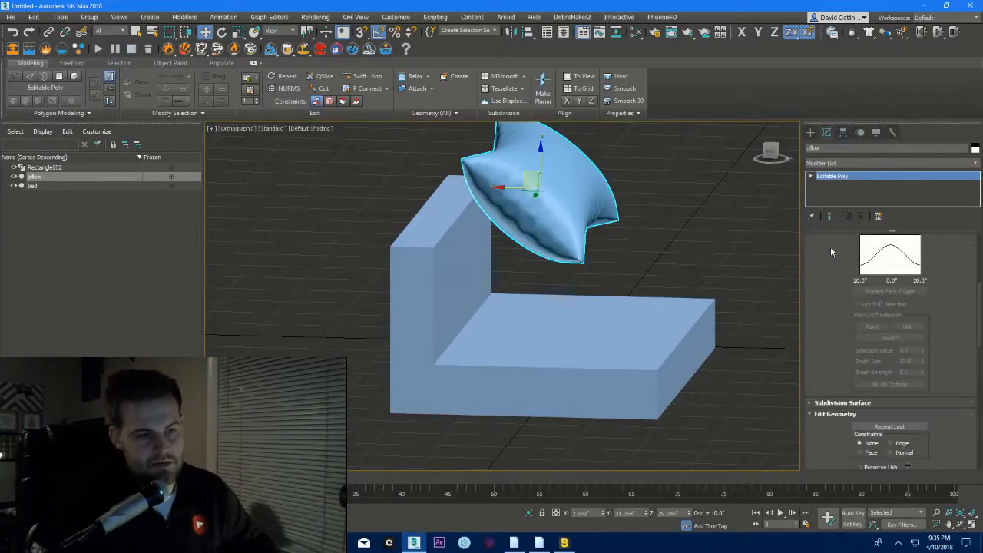
scroll(858, 348, up, 3)
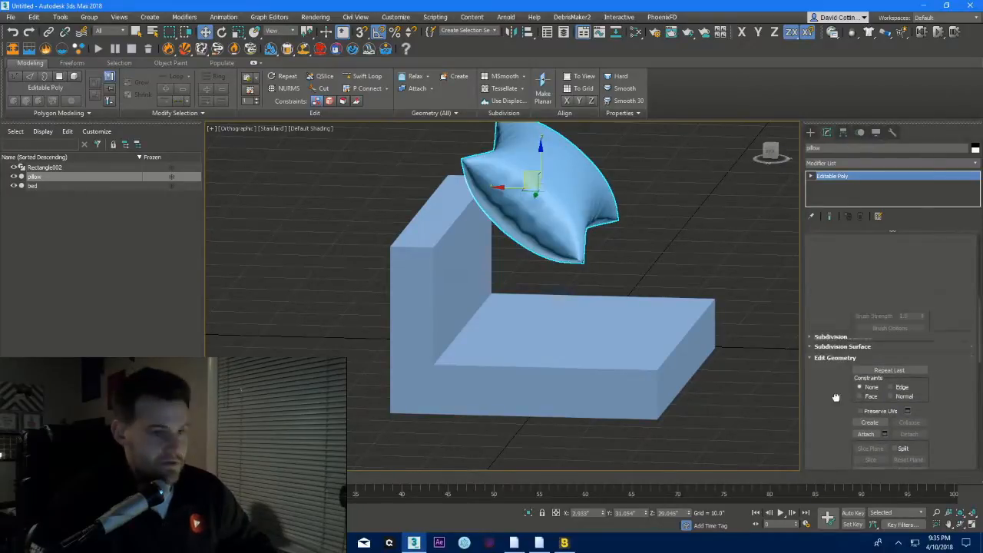
click(832, 163)
scroll(841, 246, down, 3)
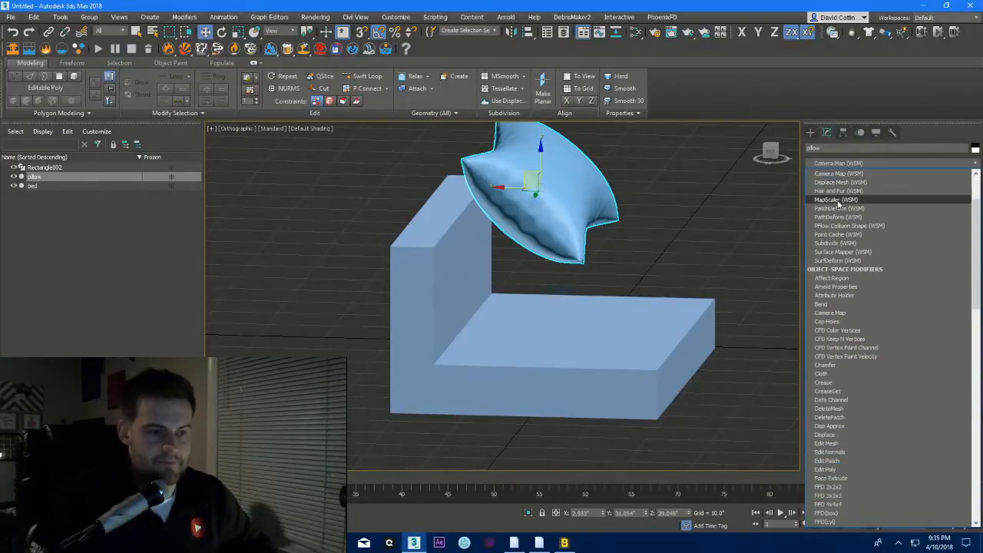
click(842, 373)
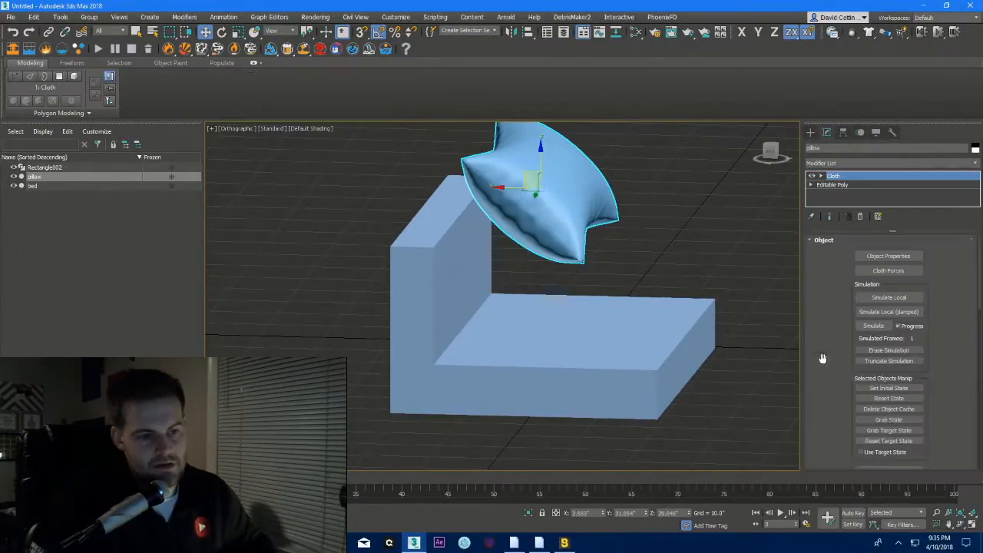
- Define the pillow as Cloth in the simulation's object properties, using the Cotton preset with a pressure of 50
scroll(834, 363, down, 2)
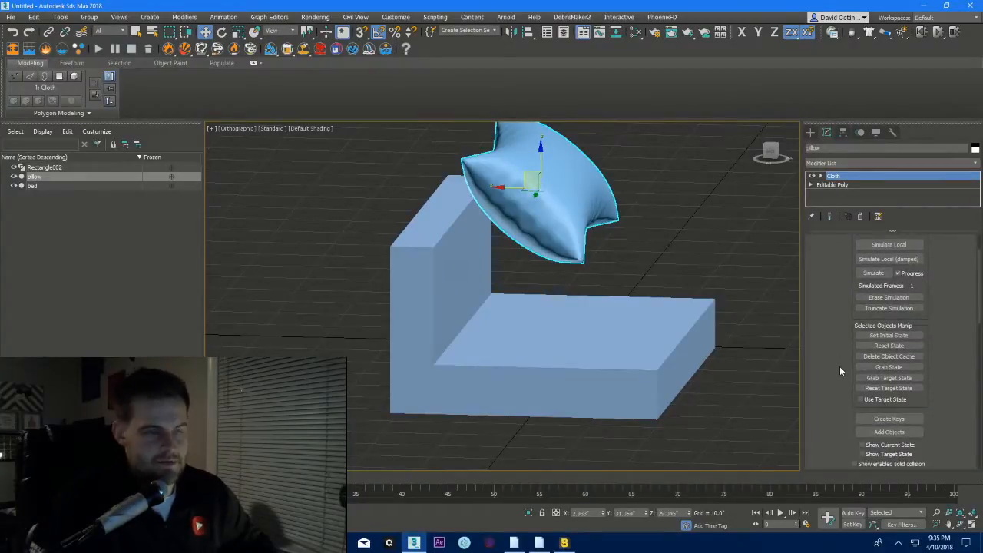
scroll(839, 365, up, 2)
click(887, 256)
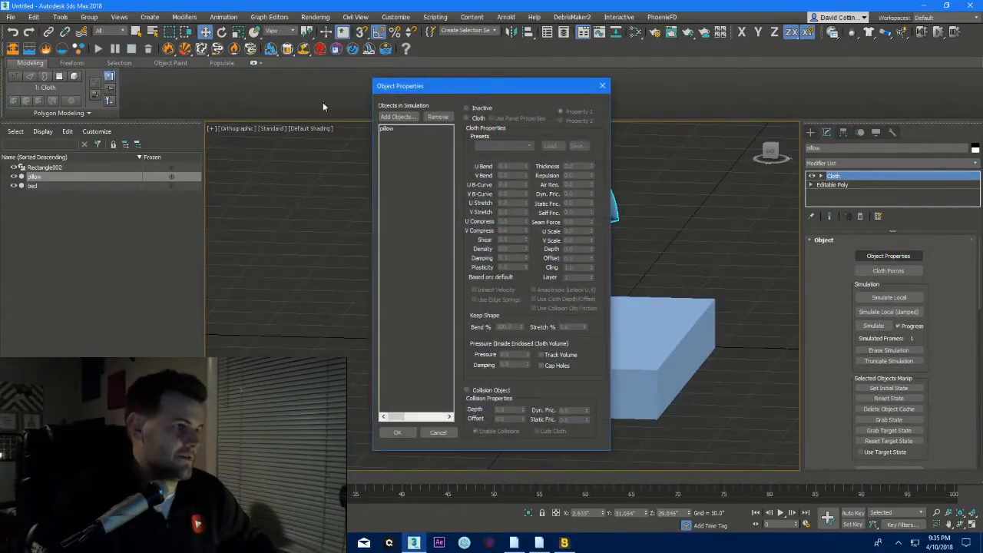
click(388, 128)
click(466, 117)
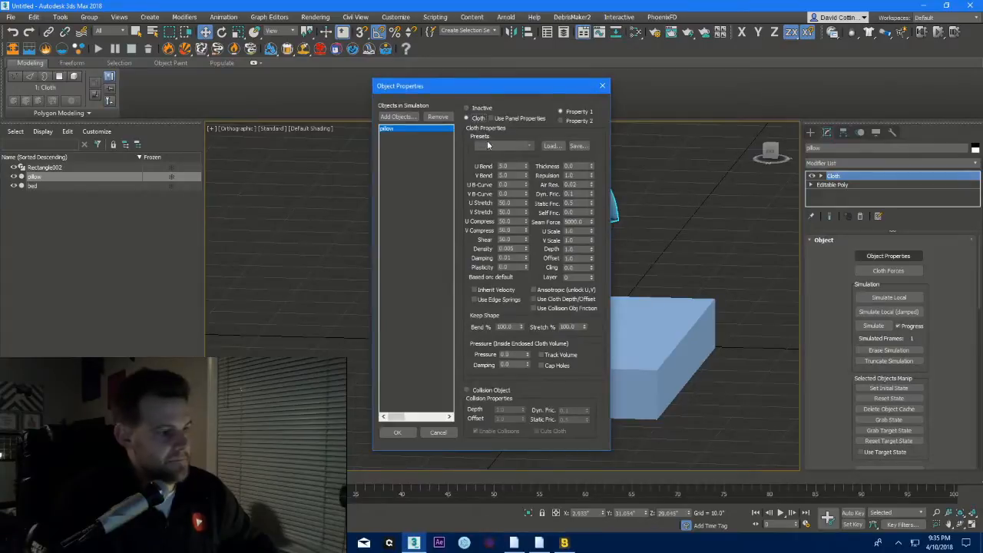
click(495, 145)
click(492, 170)
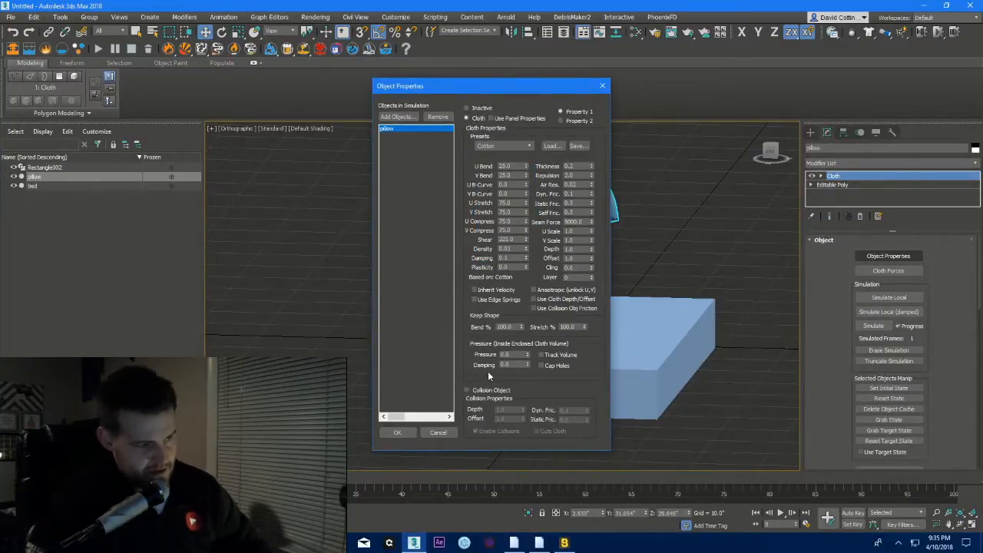
double_click(513, 354)
text(50)
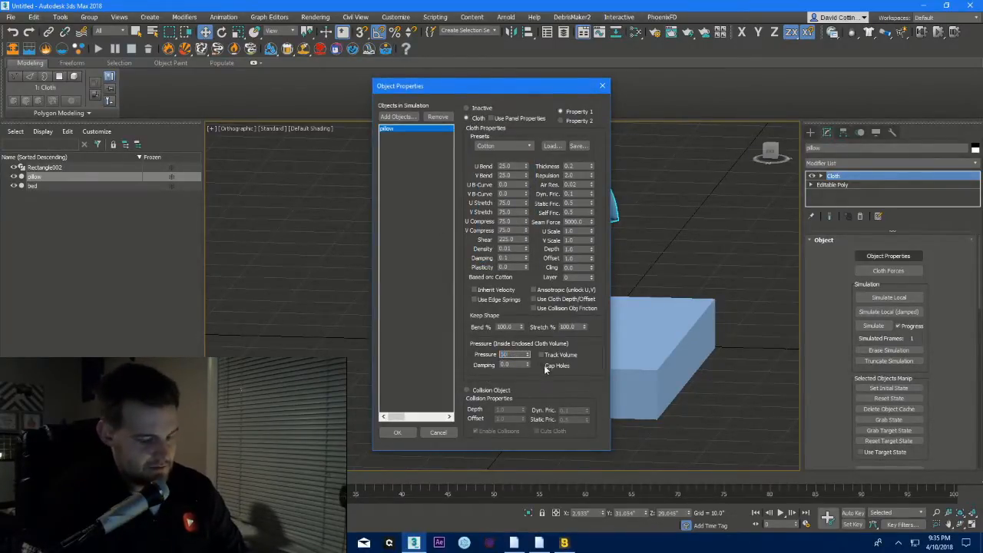
key(Tab)
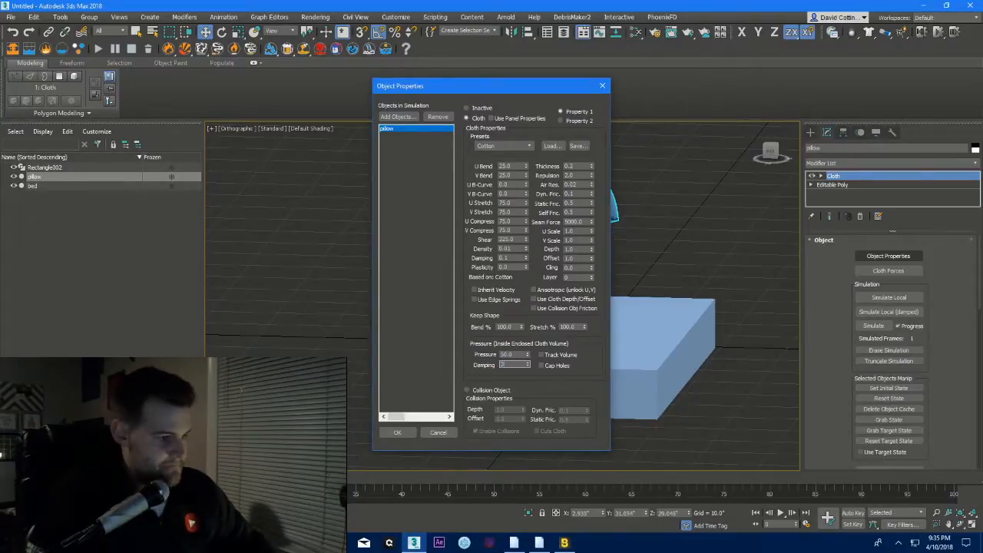
click(397, 432)
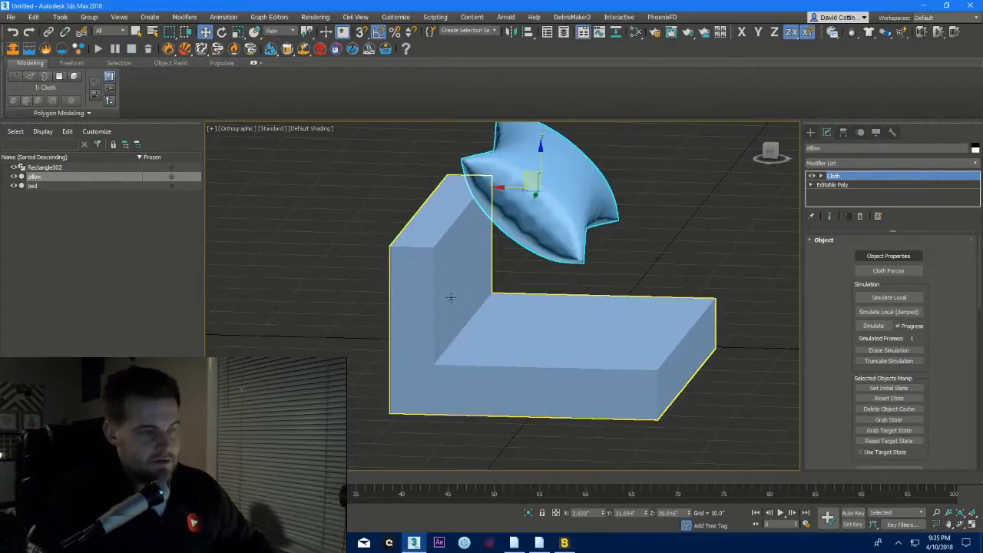
- Add the bed to the pillow's cloth simulation and define it as a Collision Object
click(887, 255)
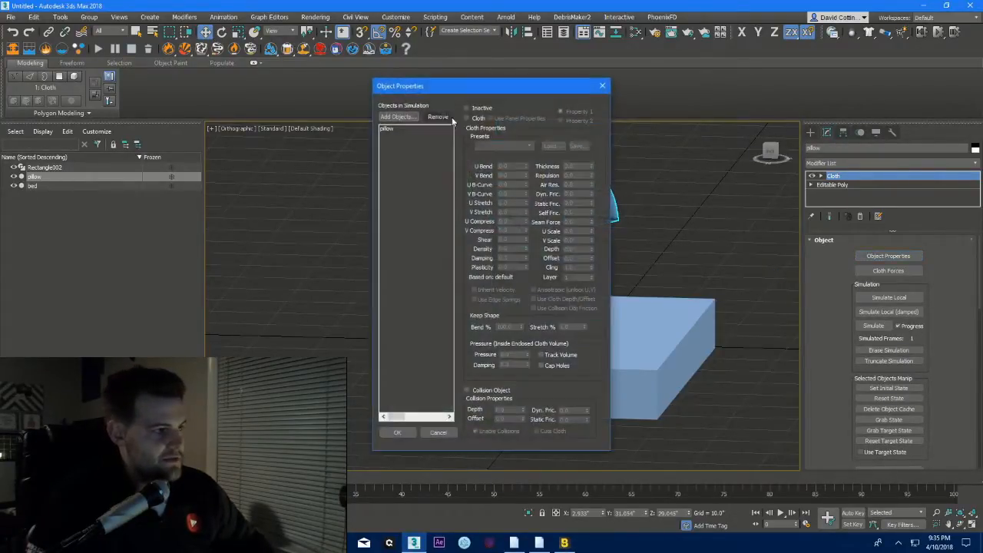
click(397, 116)
click(10, 72)
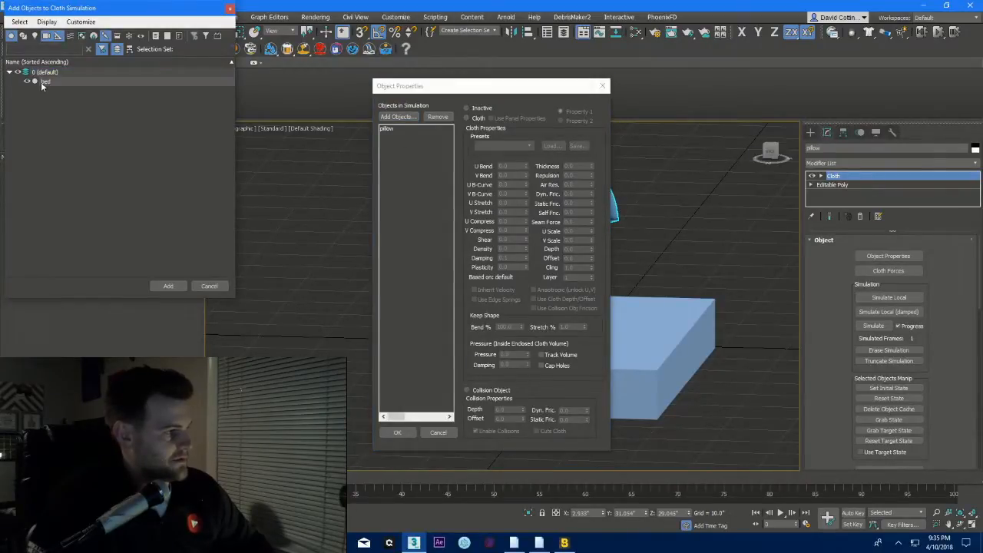
click(41, 81)
click(171, 288)
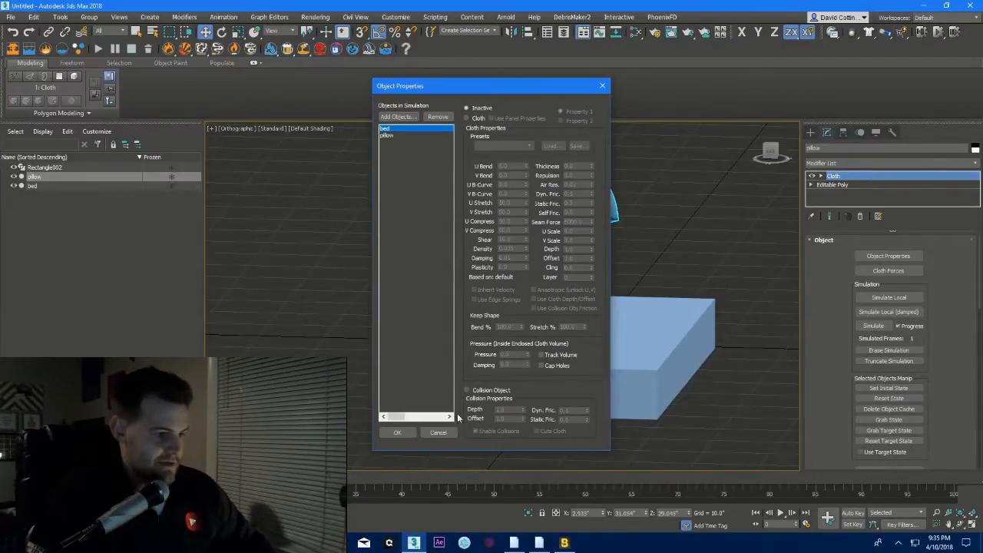
click(466, 391)
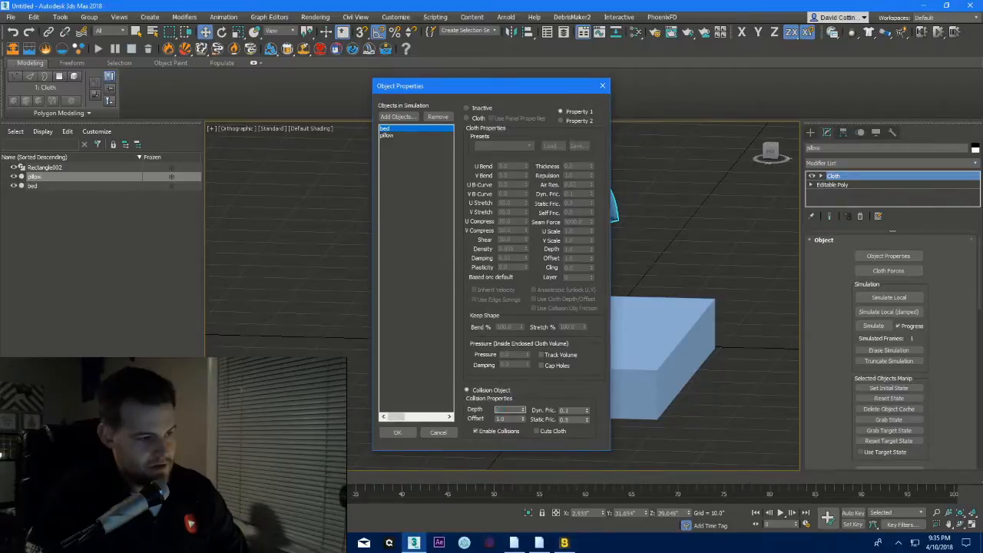
click(397, 432)
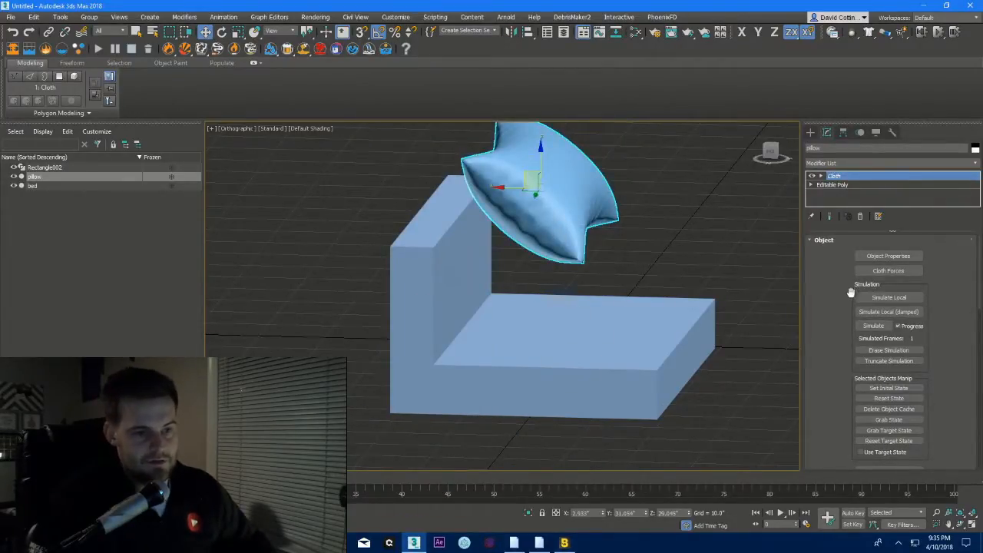
- Start the damped local cloth simulation to drop the pillow onto the bed
click(884, 312)
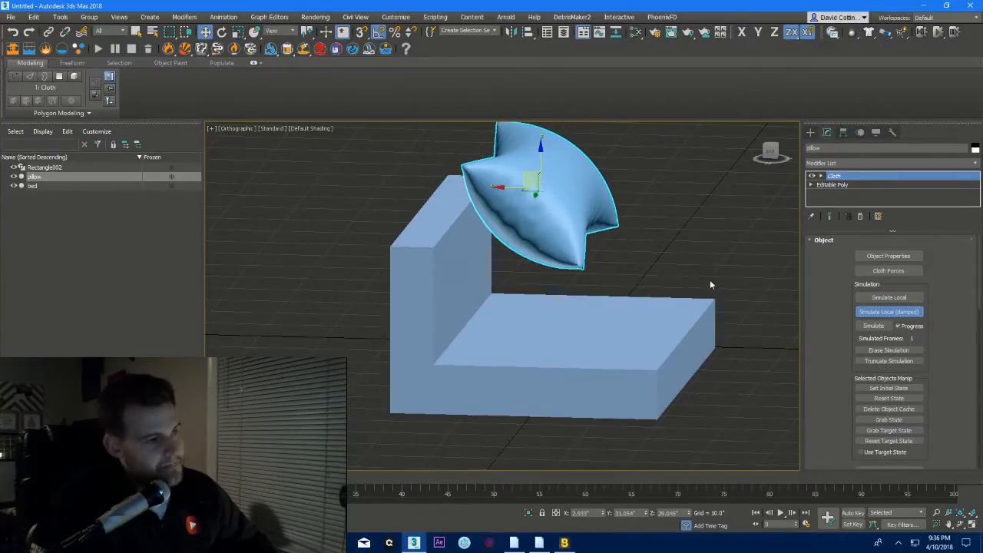
scroll(648, 290, up, 5)
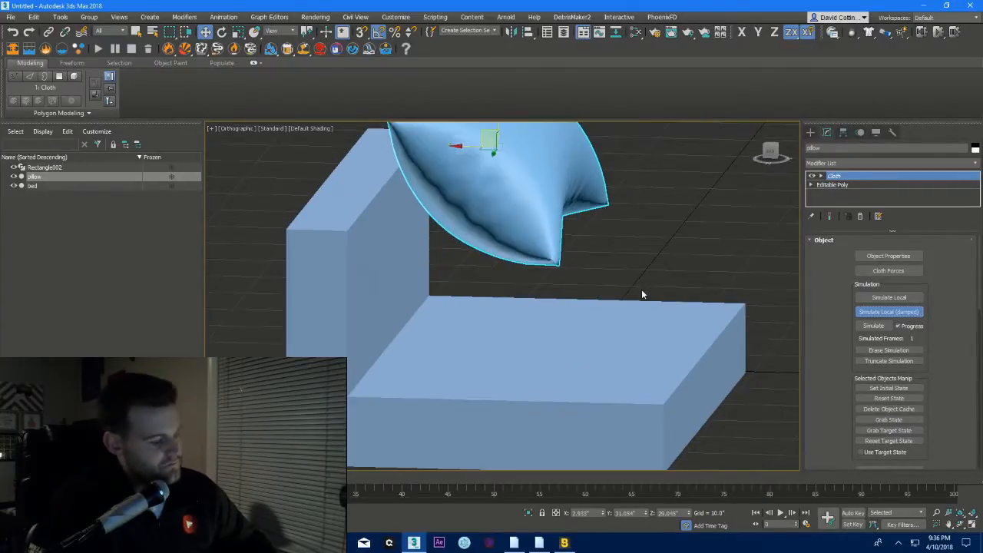
alt+middle_drag(577, 302, 555, 321)
scroll(515, 293, down, 2)
scroll(523, 274, up, 2)
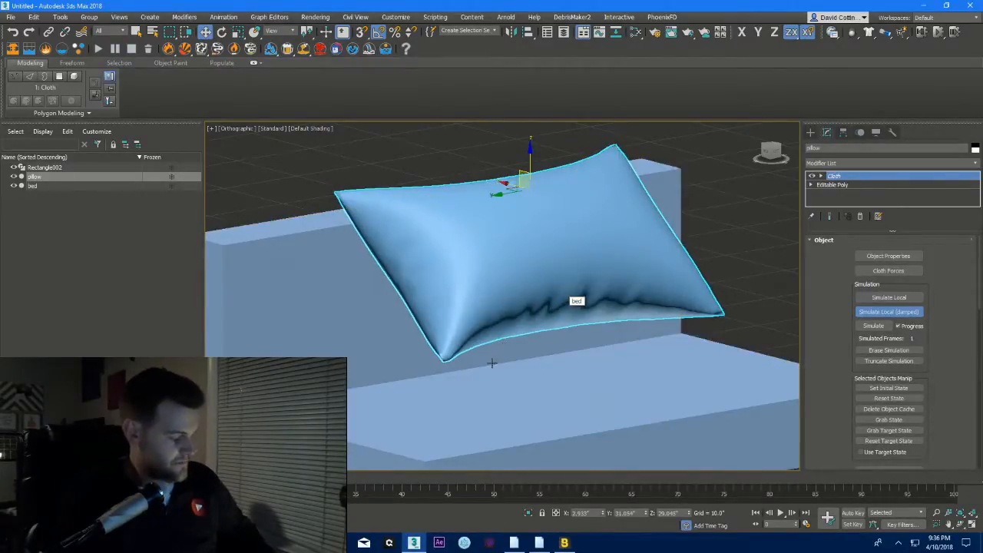
- Switch to the Perspective view and examine from several sides how the falling pillow meets the bed's seat and backrest
key(p)
middle_drag(463, 332, 556, 375)
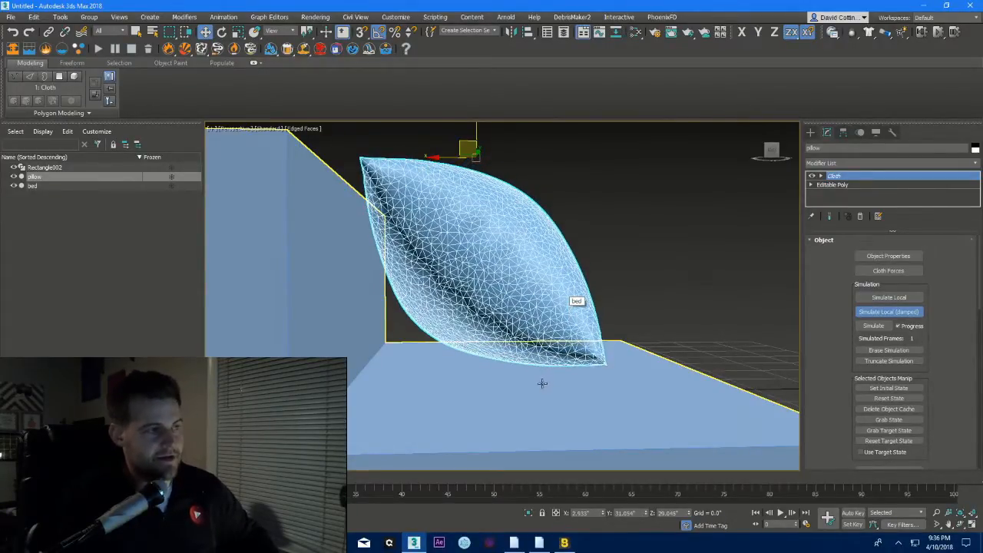
mouse_move(543, 383)
alt+middle_down()
mouse_move(485, 384)
mouse_move(477, 395)
mouse_move(546, 399)
mouse_move(536, 401)
alt+middle_up()
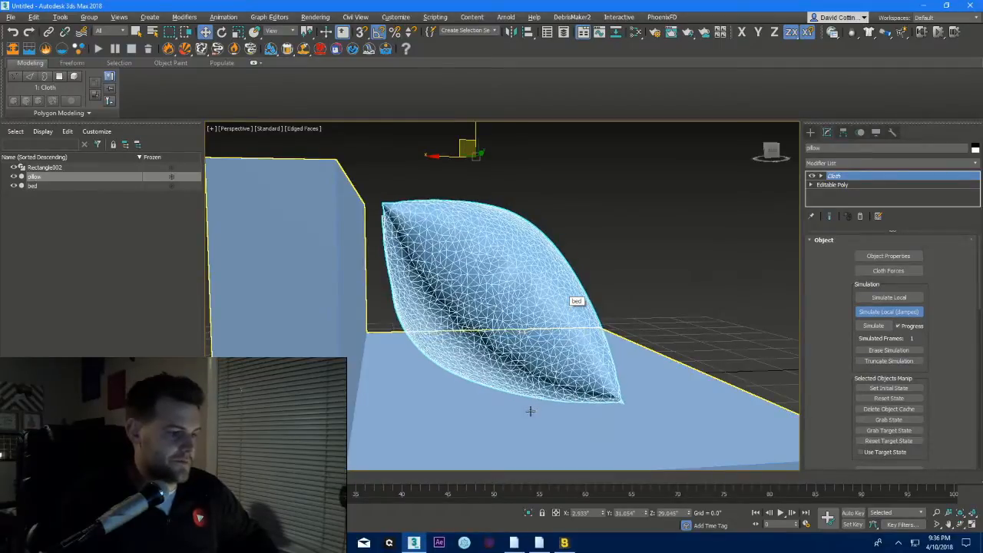
alt+middle_drag(529, 407, 480, 407)
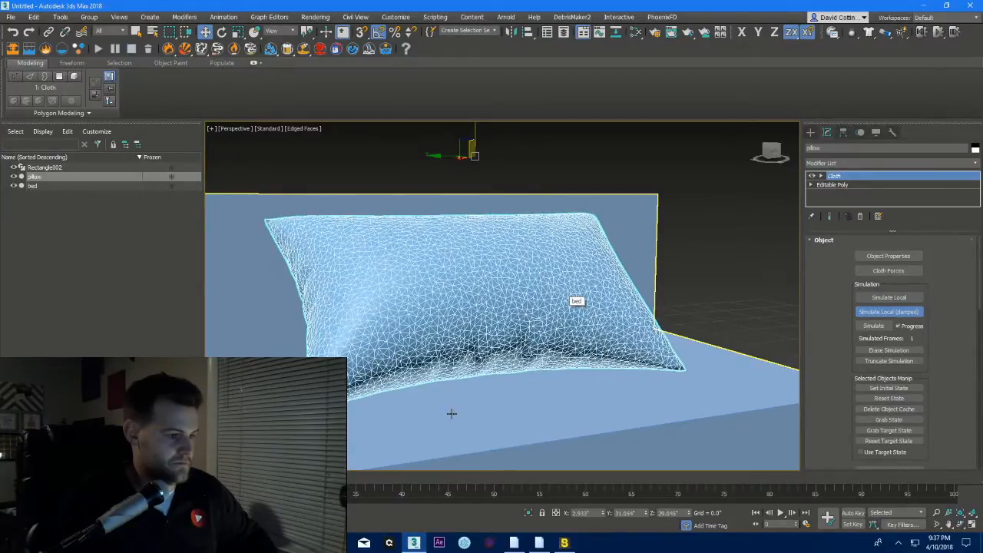
alt+middle_drag(442, 413, 457, 394)
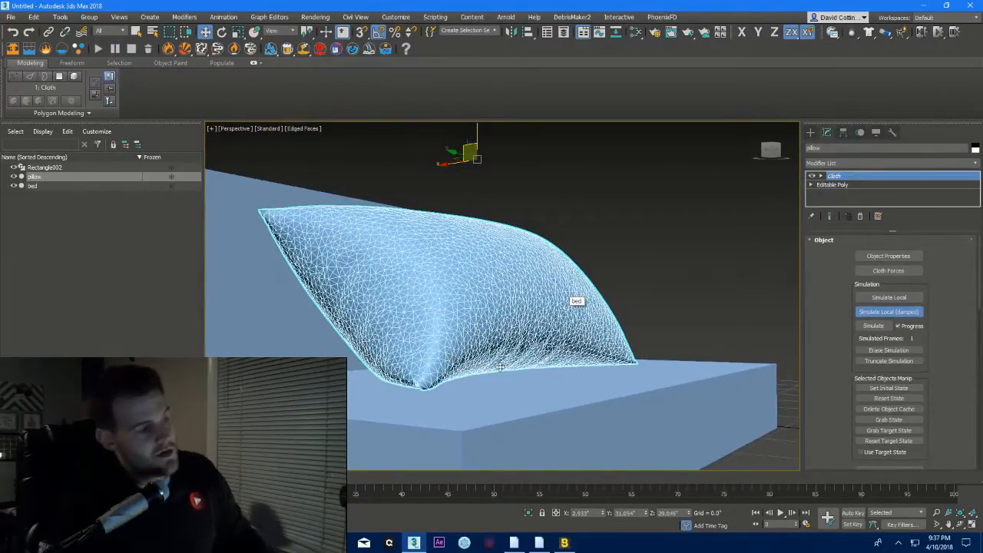
mouse_move(509, 367)
alt+middle_down()
mouse_move(469, 363)
mouse_move(522, 357)
alt+middle_up()
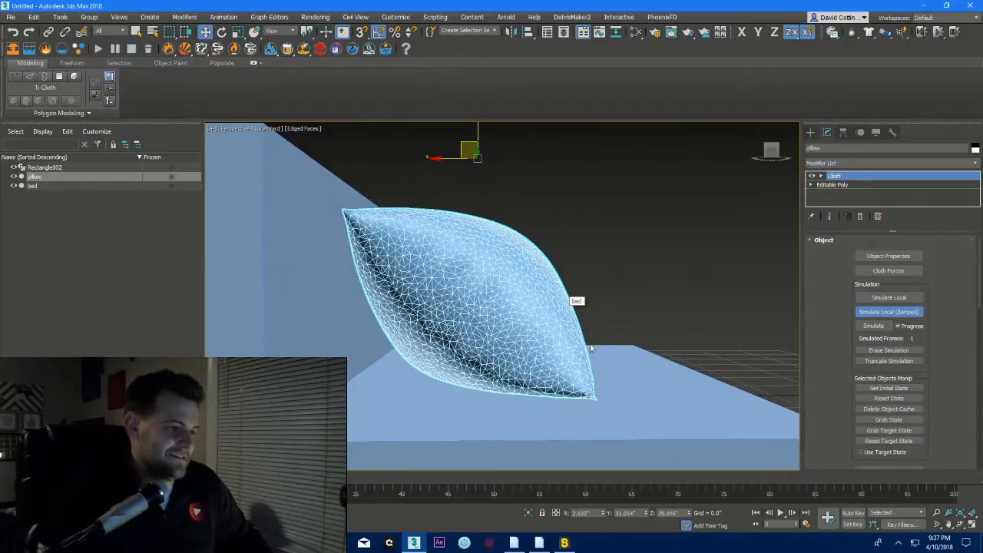
alt+middle_drag(592, 349, 390, 352)
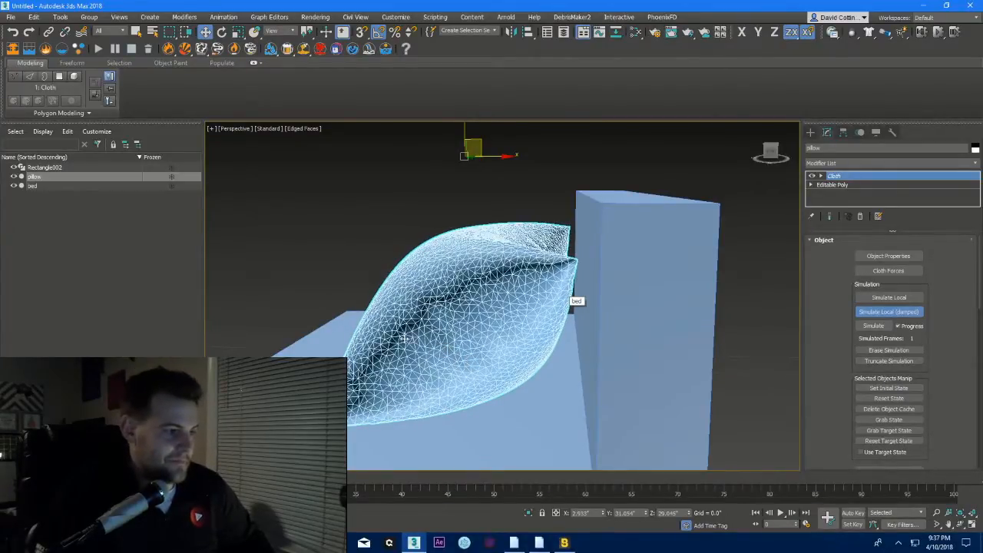
alt+middle_drag(404, 339, 530, 355)
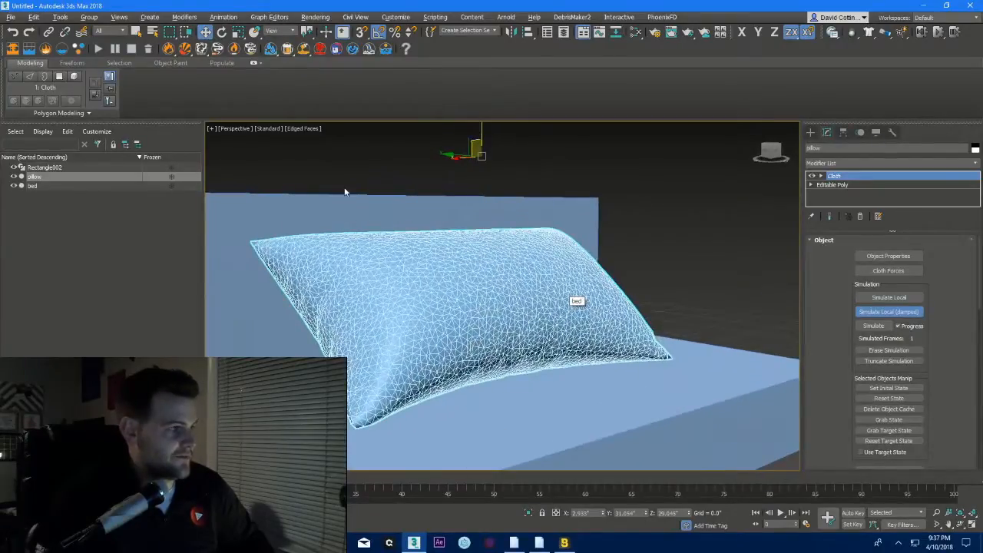
- Display the viewport in Clay shading with the edged faces turned off
click(274, 128)
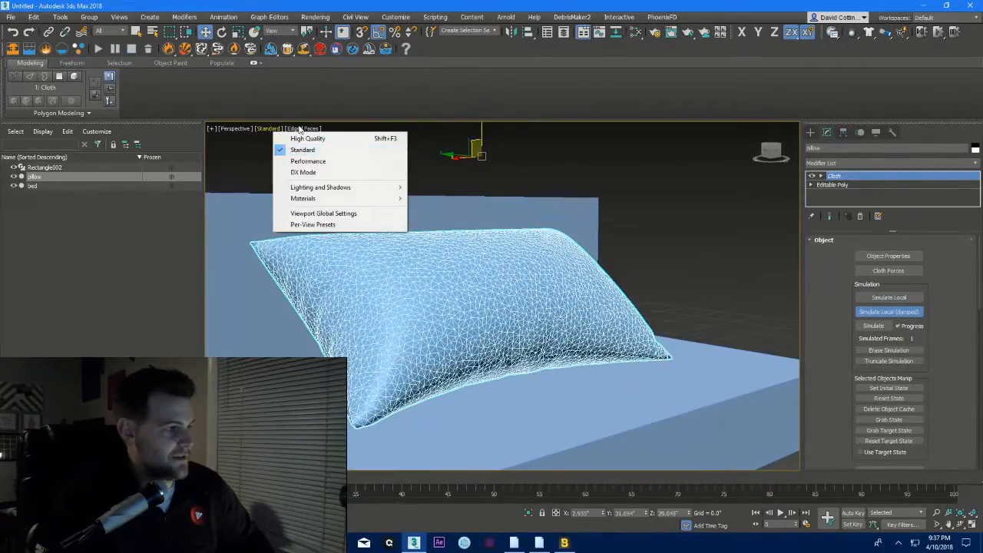
click(301, 128)
click(415, 262)
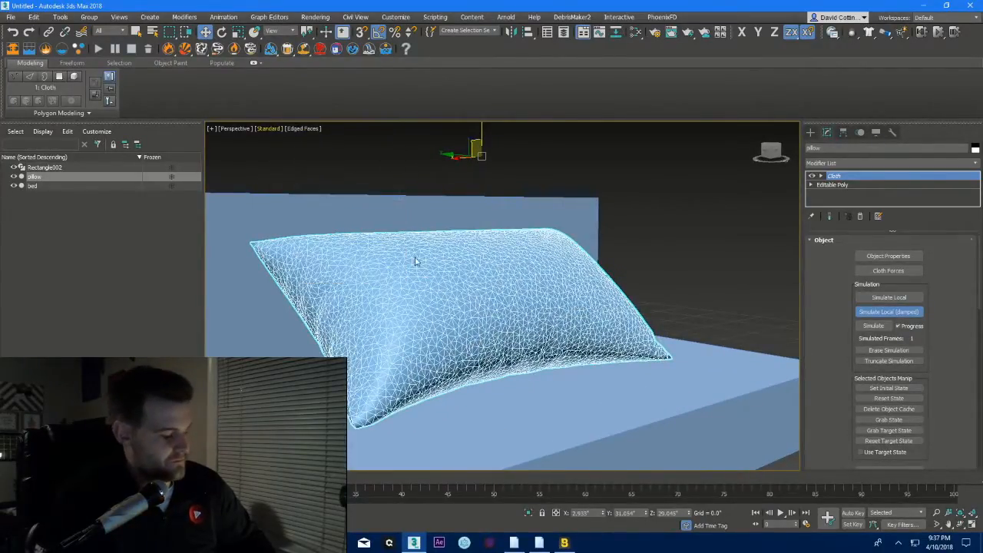
key(F3)
key(F3)
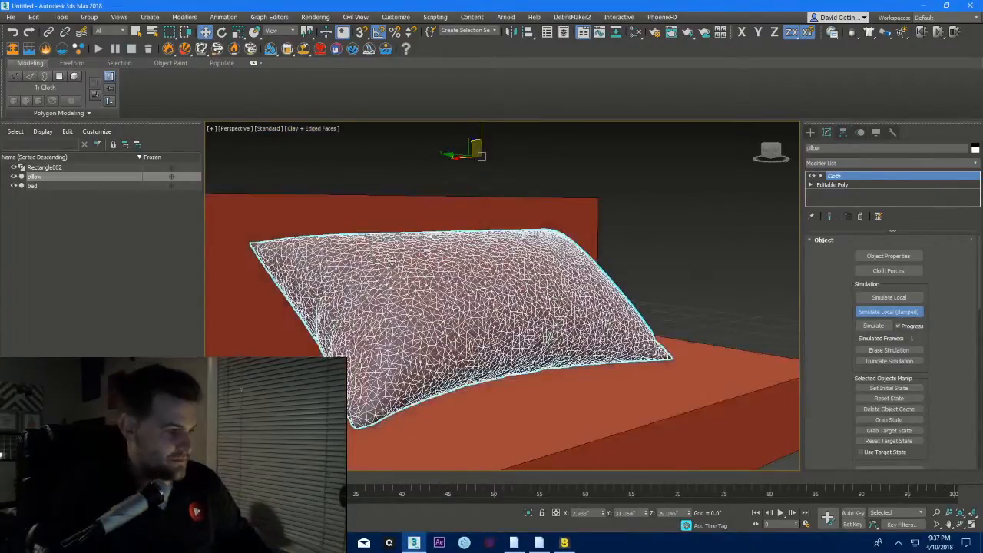
key(F4)
- Check the pillow's folds and contact with the bed from several sides, and stop the damped local simulation
alt+middle_drag(379, 292, 243, 287)
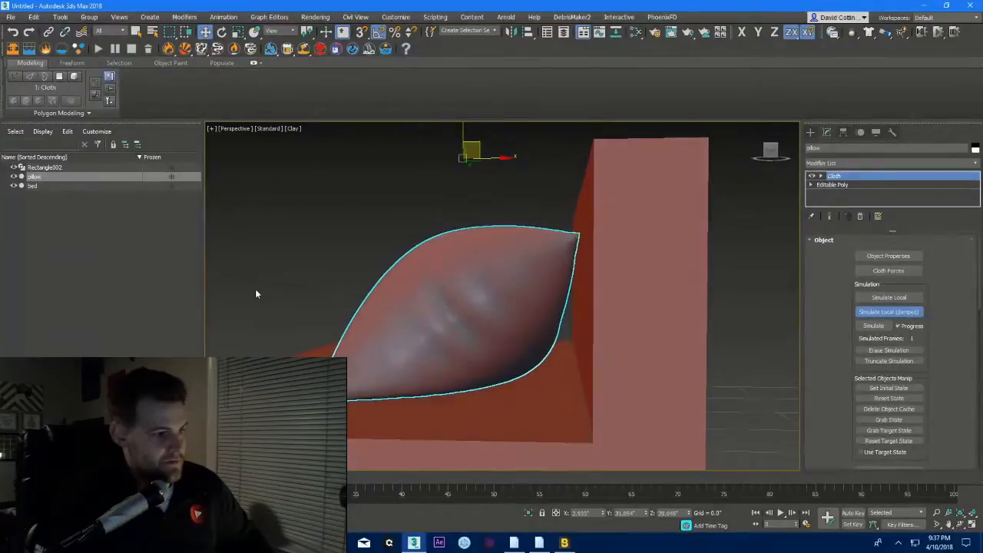
mouse_move(323, 291)
alt+middle_down()
mouse_move(483, 311)
mouse_move(473, 304)
alt+middle_up()
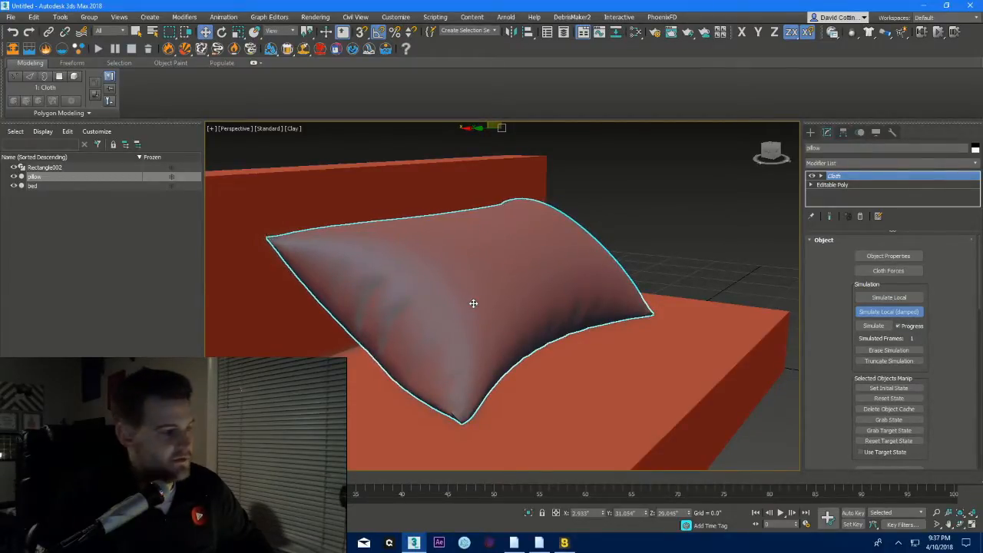
alt+middle_drag(473, 303, 319, 296)
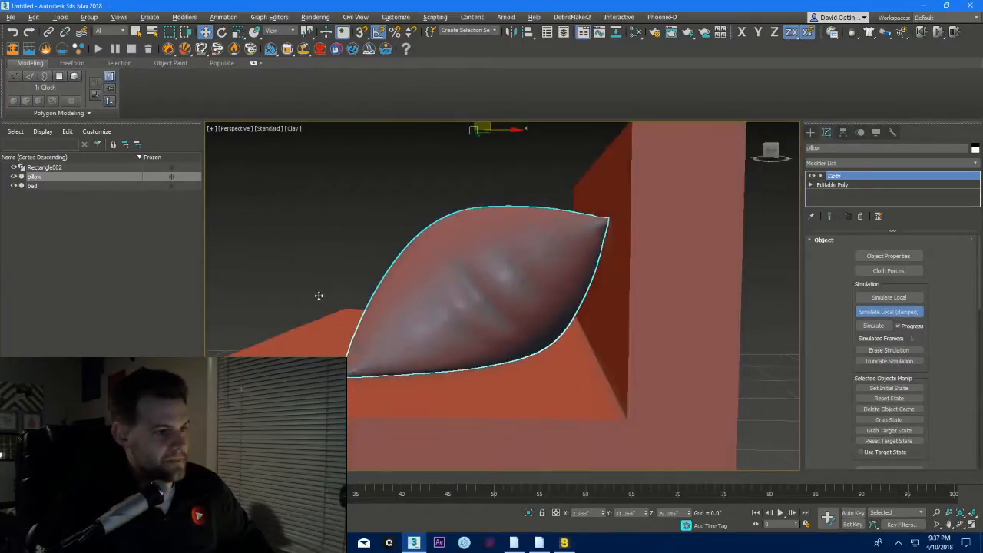
mouse_move(414, 296)
alt+middle_down()
mouse_move(404, 309)
mouse_move(413, 306)
alt+middle_up()
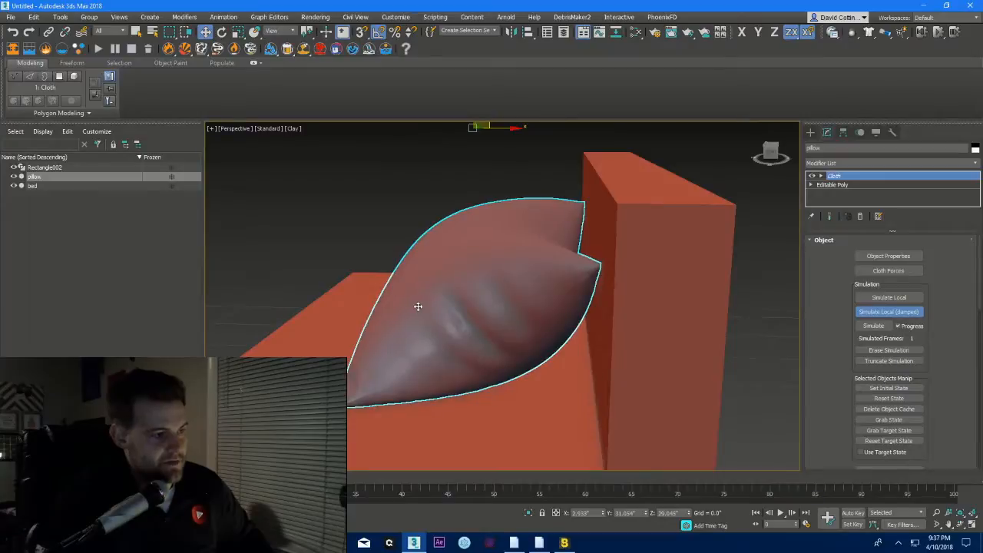
alt+middle_drag(587, 264, 590, 299)
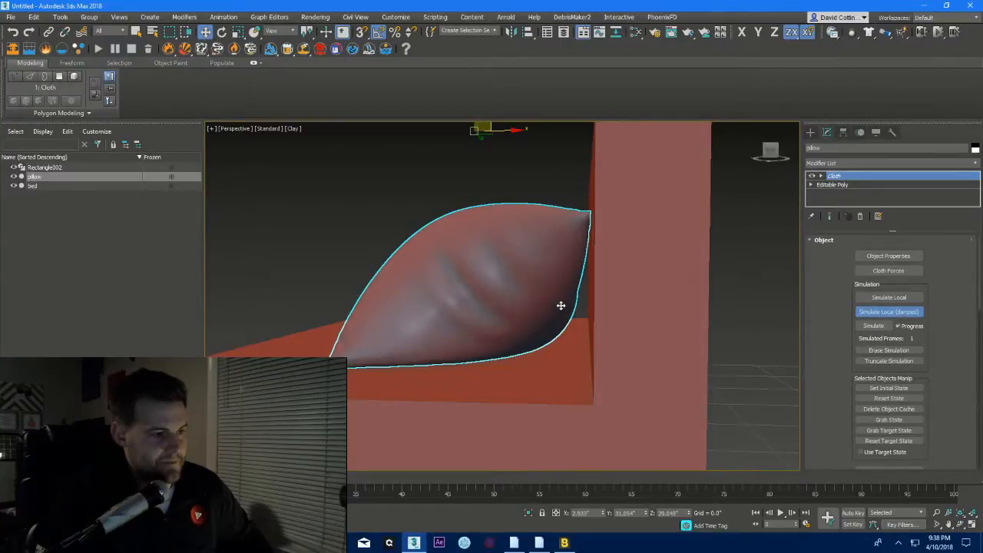
alt+middle_drag(504, 363, 536, 314)
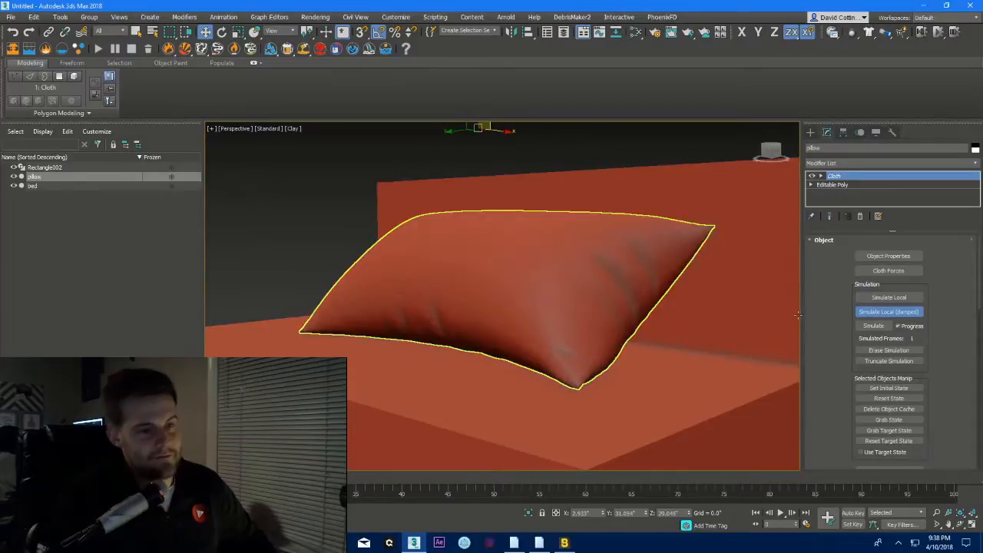
click(868, 311)
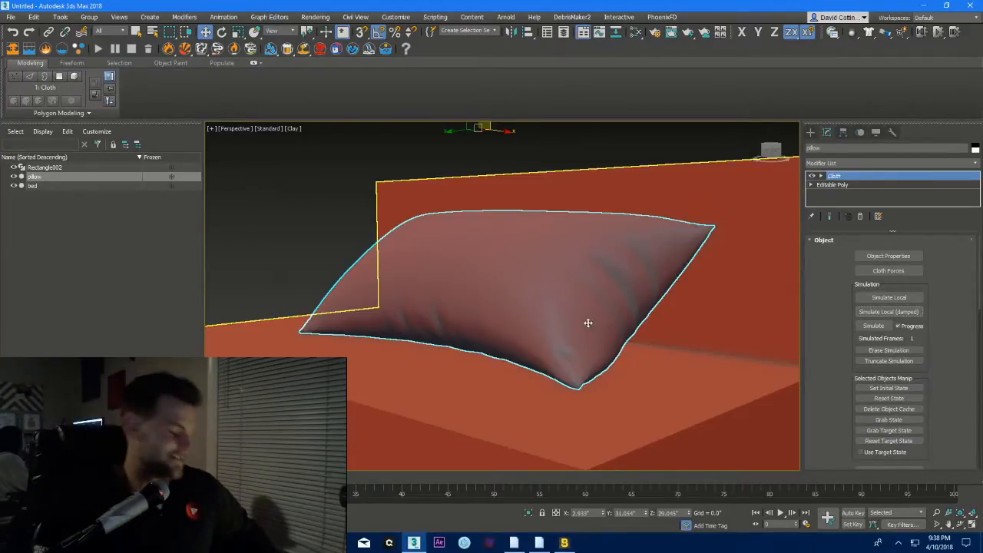
- Create a Redshift Material in the Slate Material Editor and open its parameters
alt+middle_drag(588, 323, 629, 293)
click(635, 33)
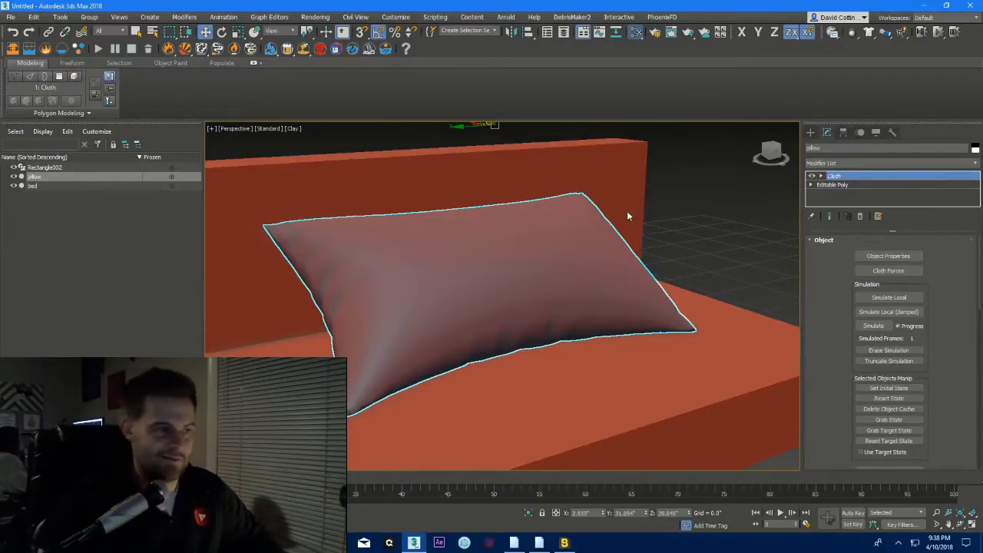
key(m)
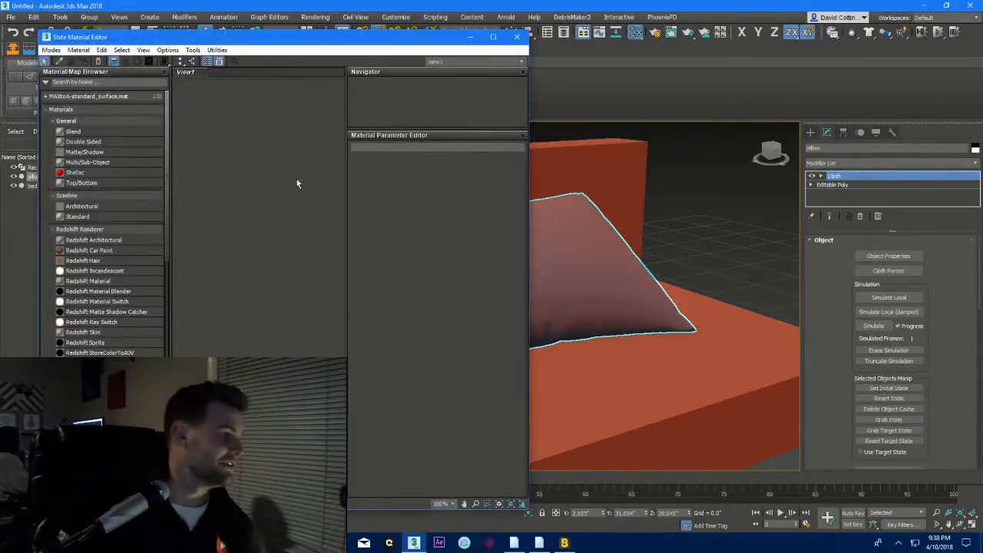
drag(100, 281, 254, 205)
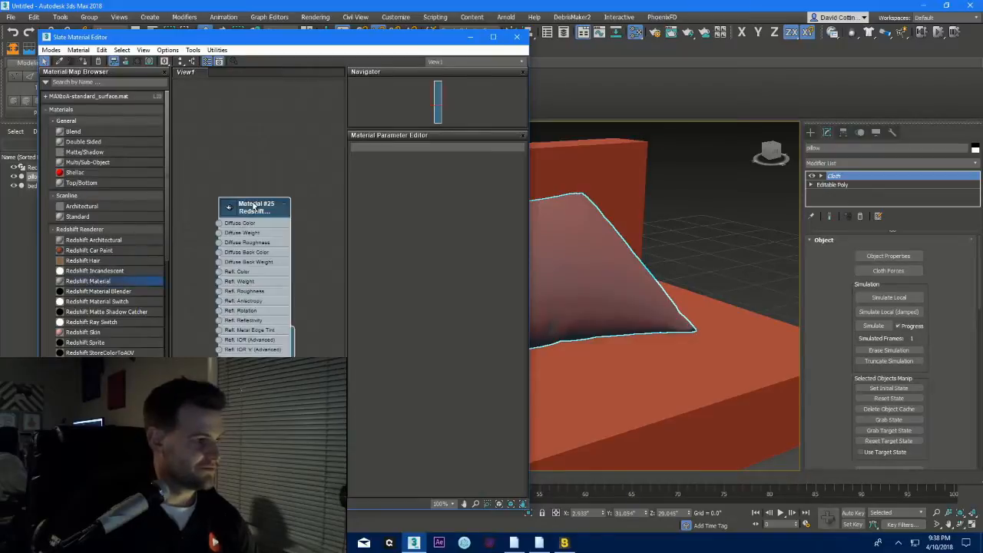
double_click(254, 206)
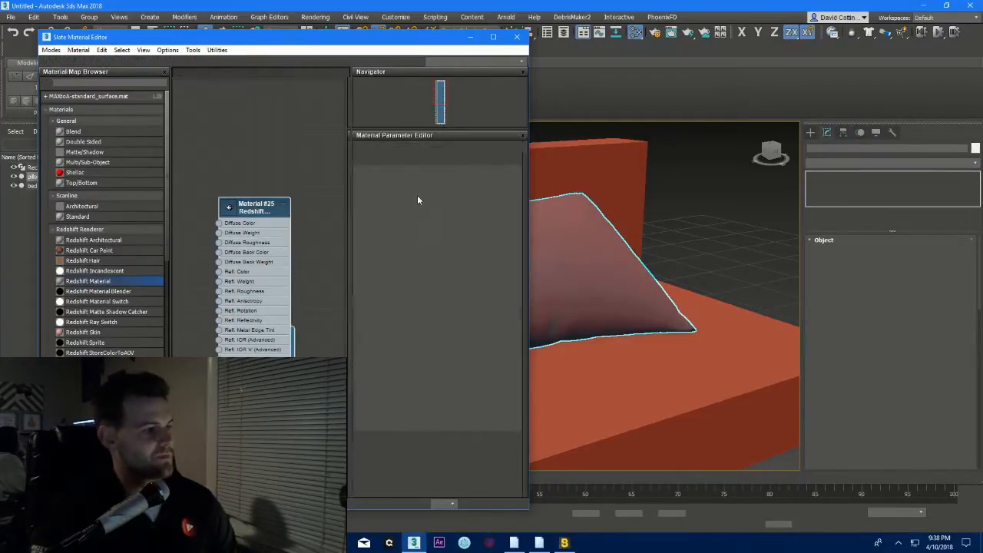
- Give the Redshift material a white diffuse color with roughness 0.5, and set its reflection roughness to 1.0 and reflection weight to 0.25
click(406, 193)
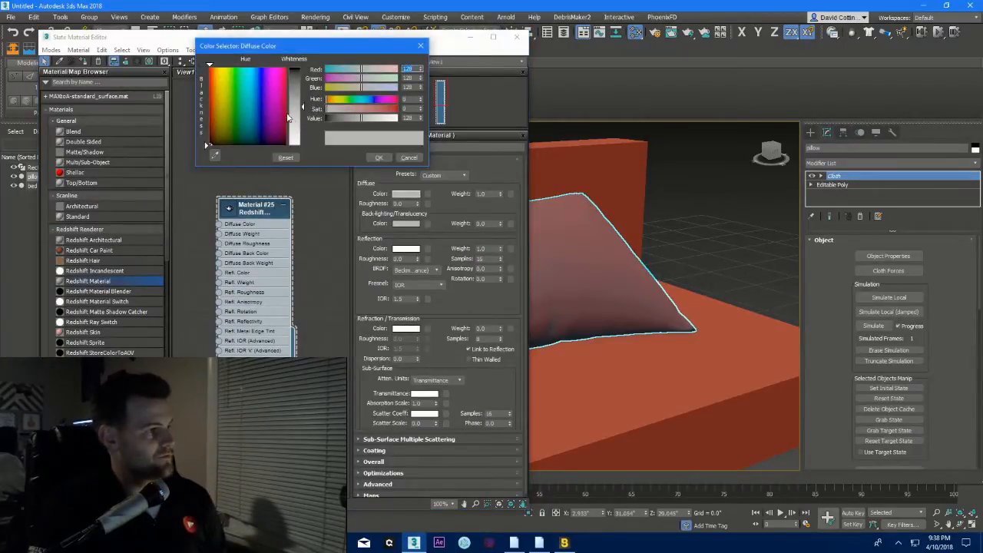
drag(290, 118, 312, 144)
click(379, 158)
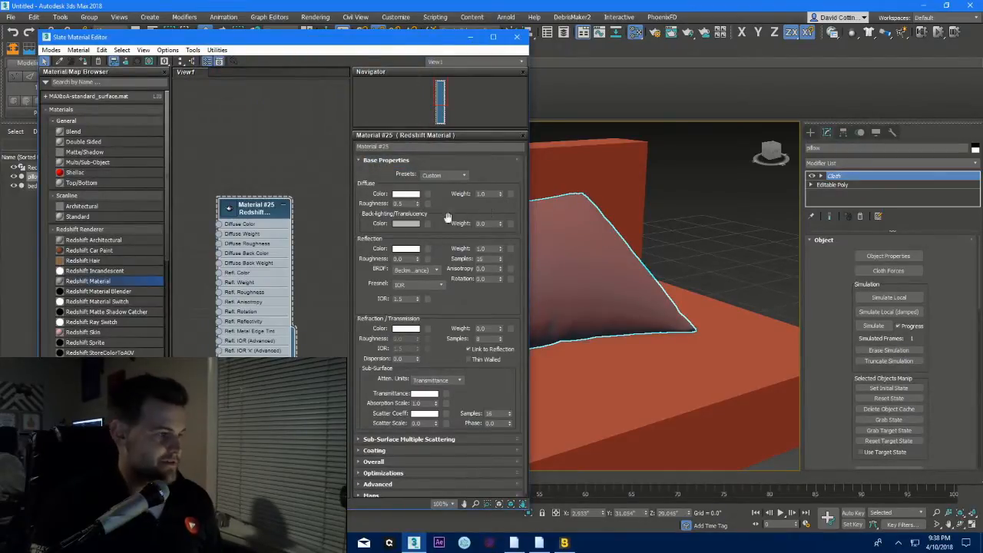
click(414, 249)
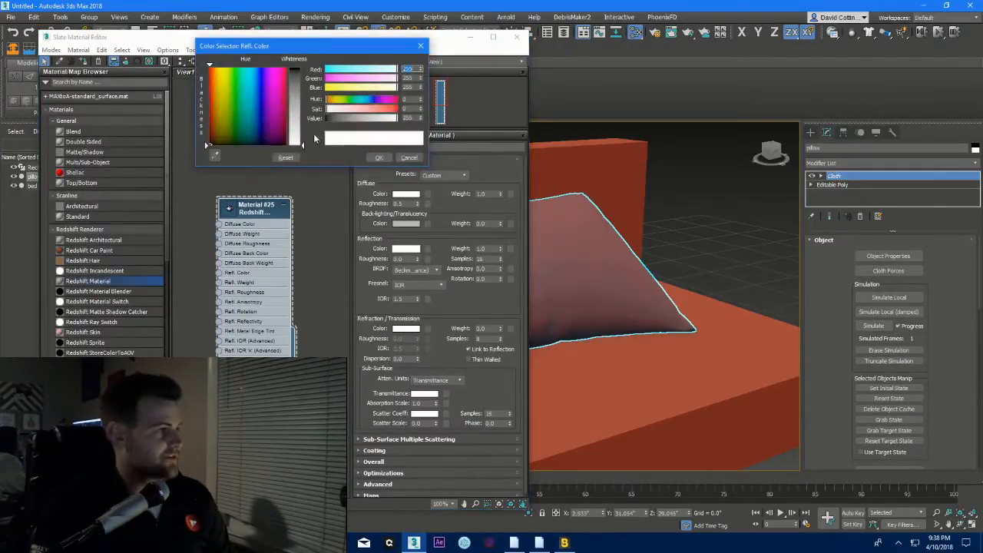
click(379, 157)
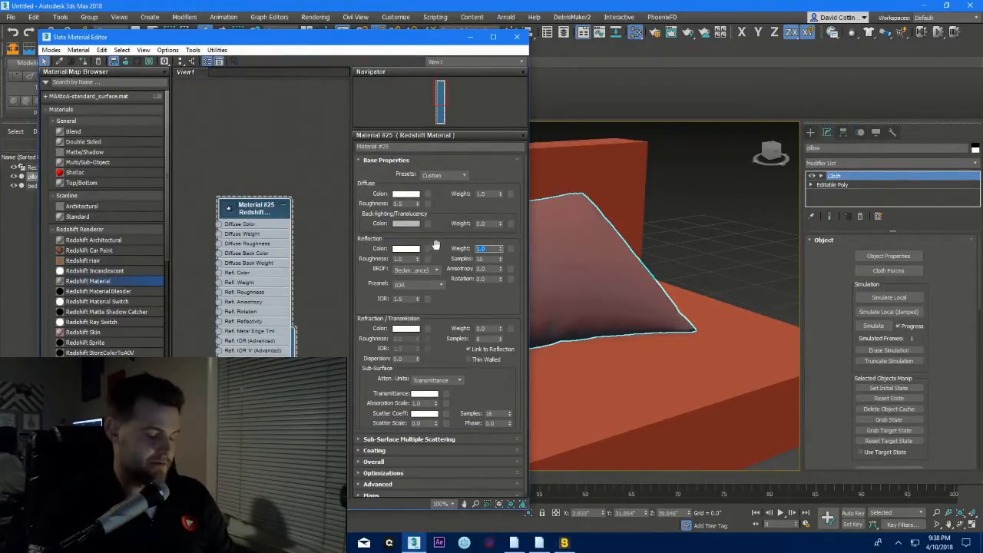
key(Return)
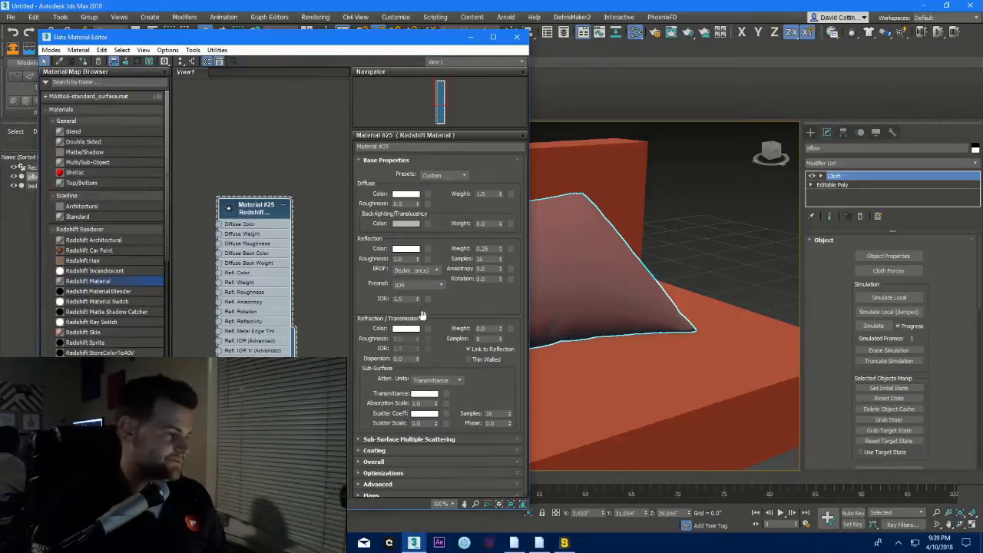
scroll(372, 292, down, 1)
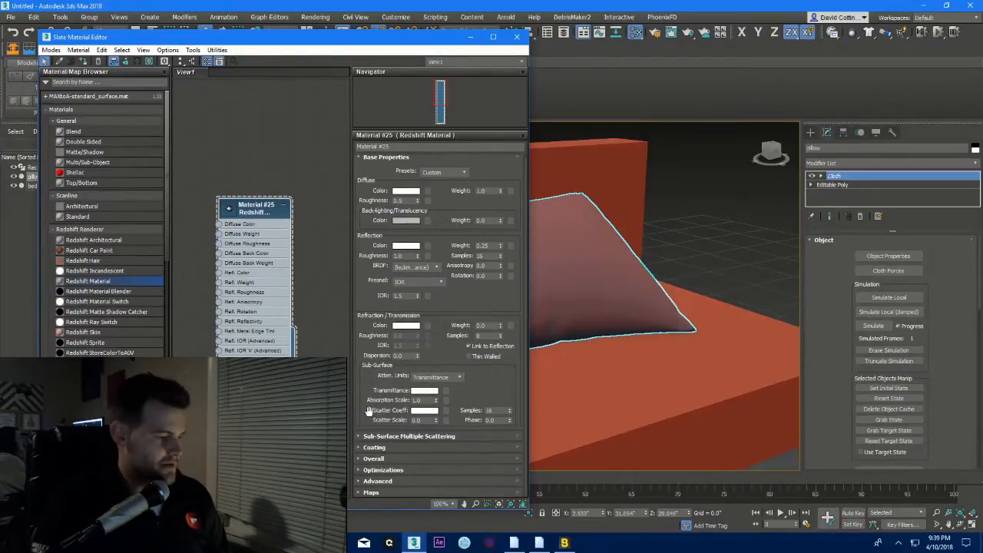
middle_drag(255, 307, 272, 197)
scroll(258, 320, down, 2)
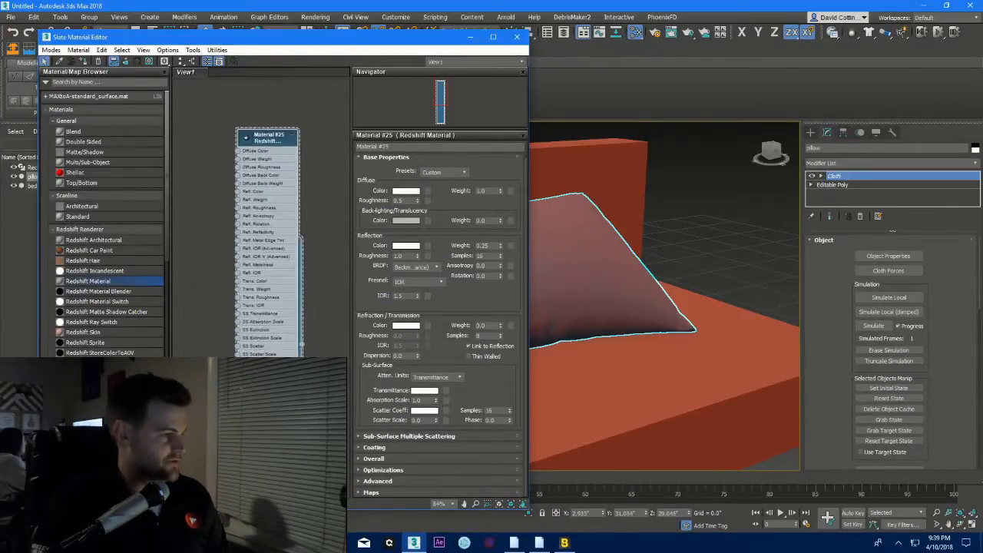
middle_drag(258, 320, 283, 183)
scroll(273, 329, up, 5)
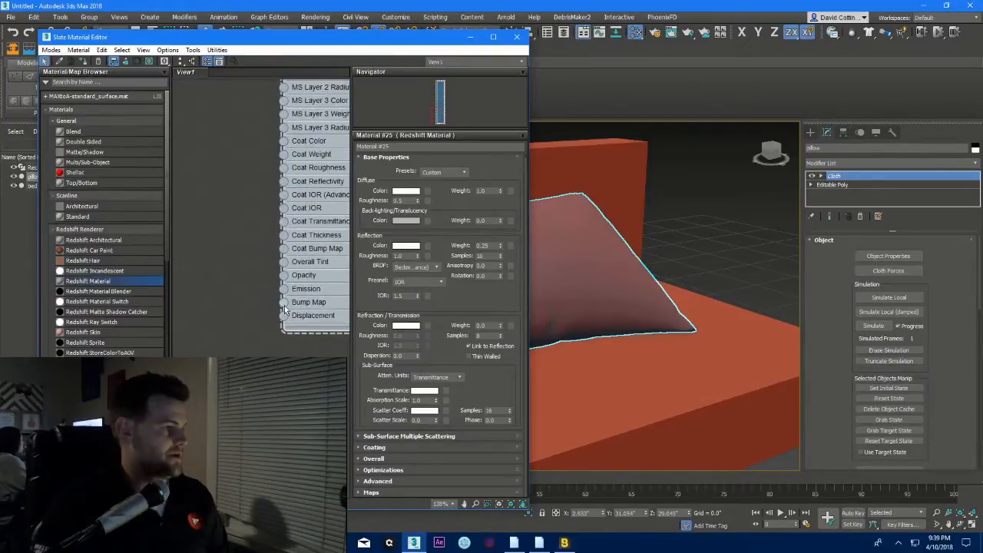
drag(285, 301, 243, 310)
mouse_move(259, 311)
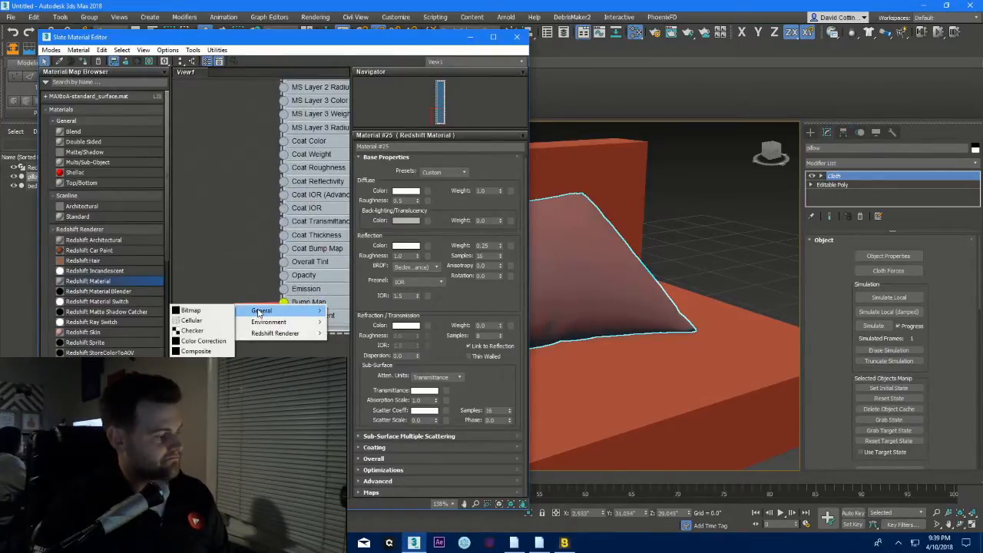
key(Escape)
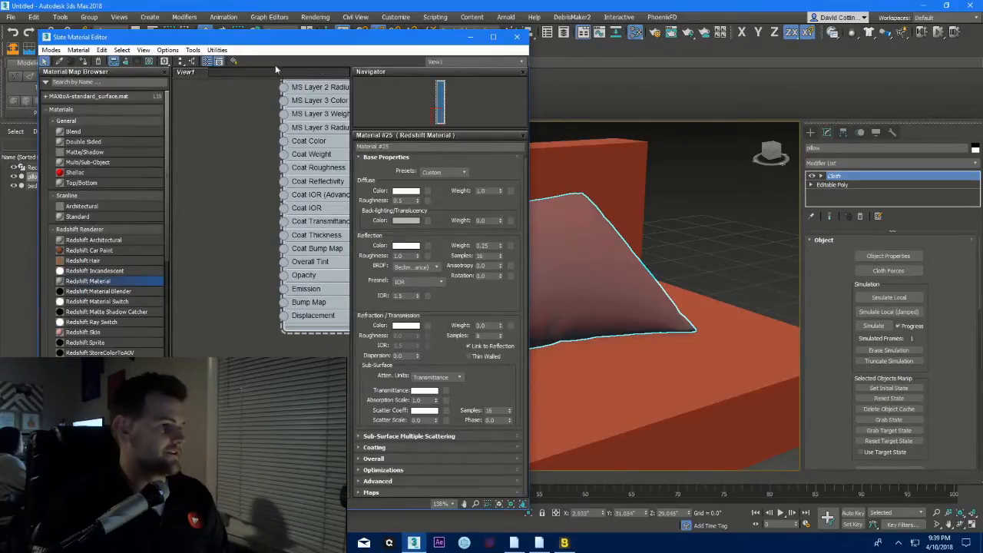
- Close the material editor and convert the pillow to an Editable Poly, collapsing its Cloth modifier
click(516, 37)
right_click(531, 247)
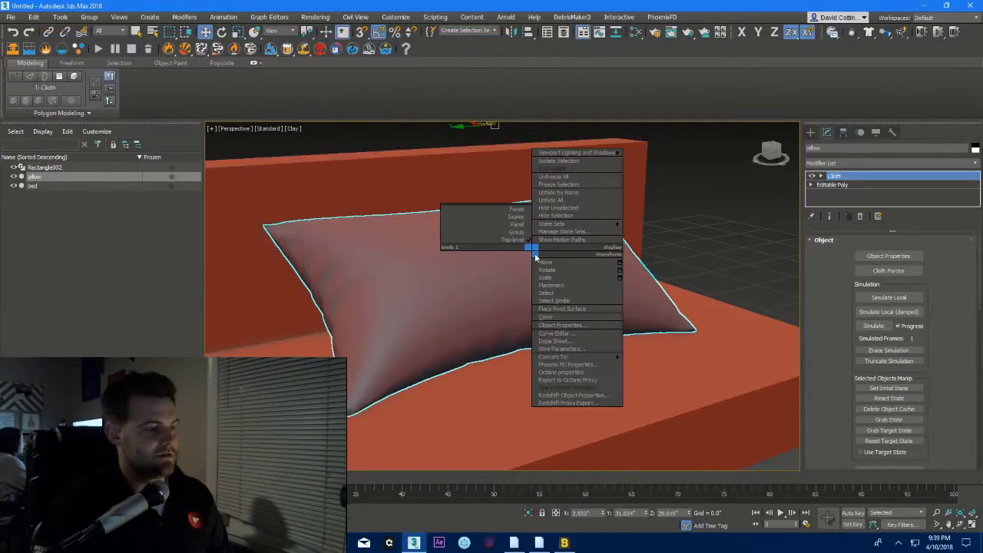
mouse_move(607, 357)
click(645, 364)
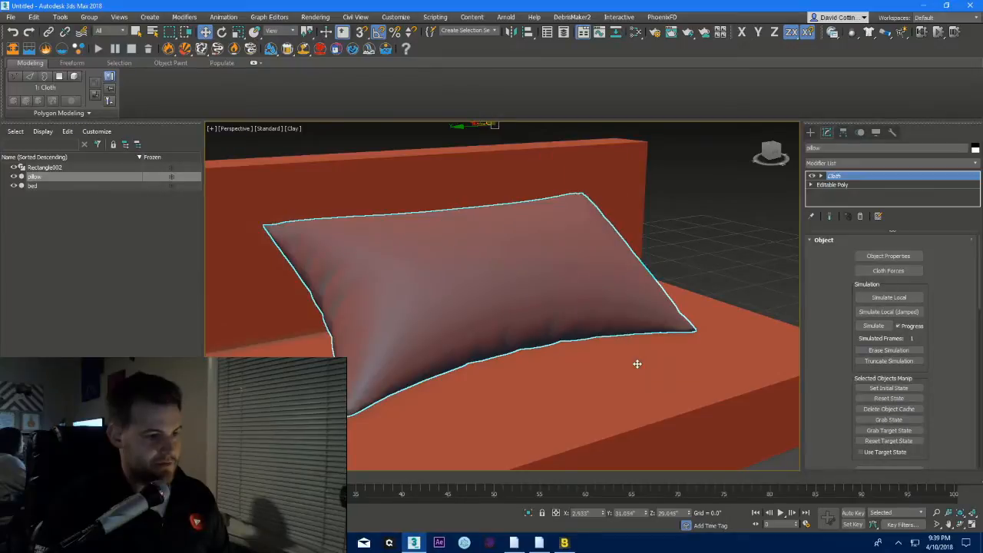
click(841, 175)
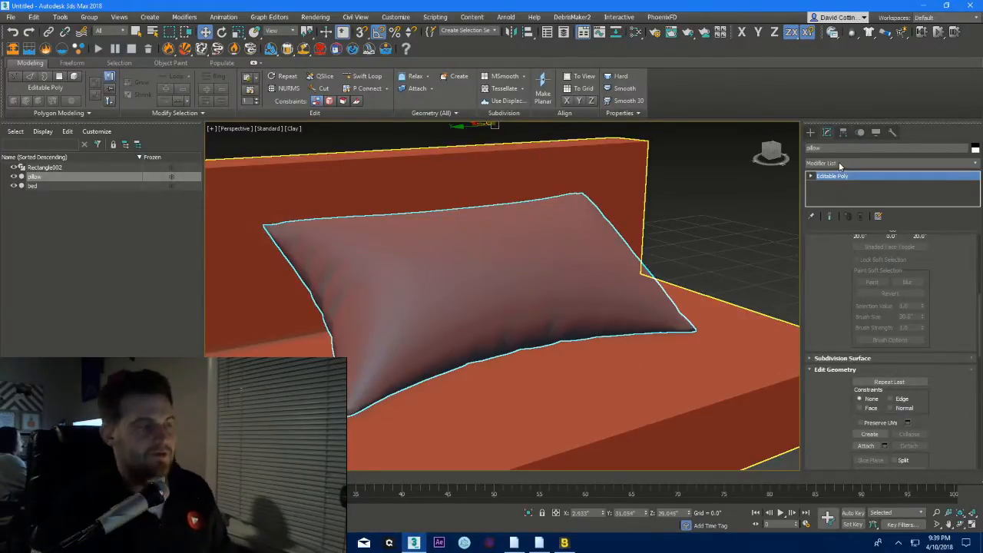
- Add a Noise modifier to the pillow
click(839, 164)
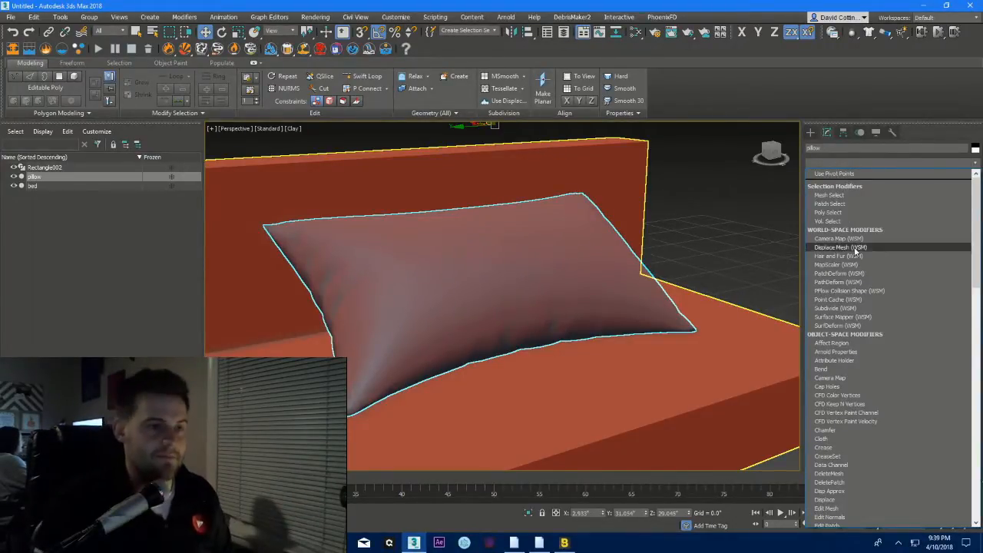
click(839, 174)
click(839, 166)
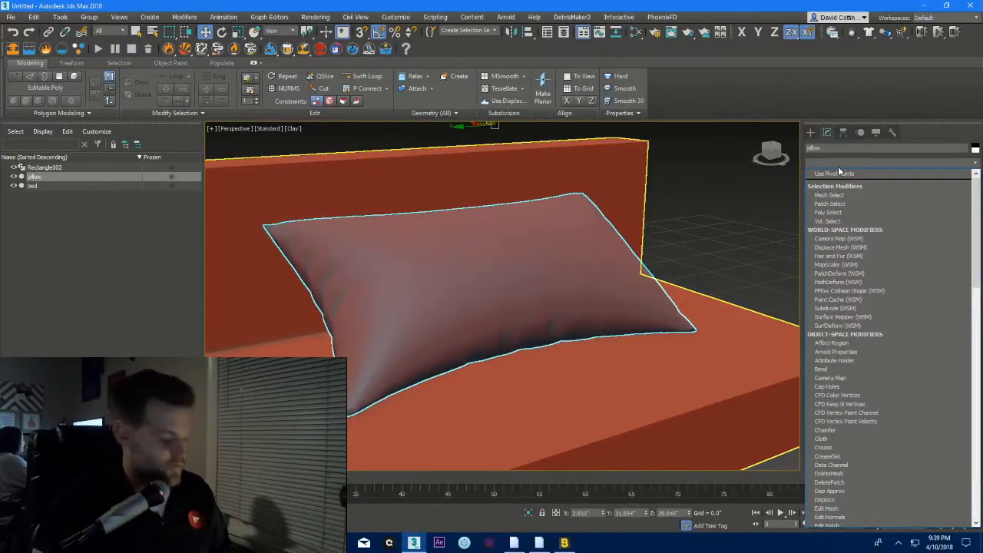
key(n)
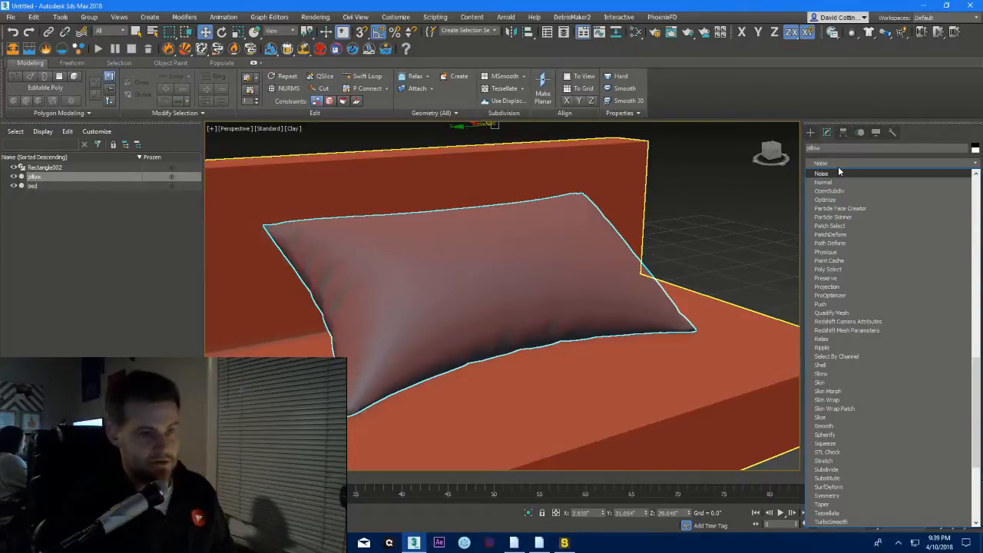
click(838, 166)
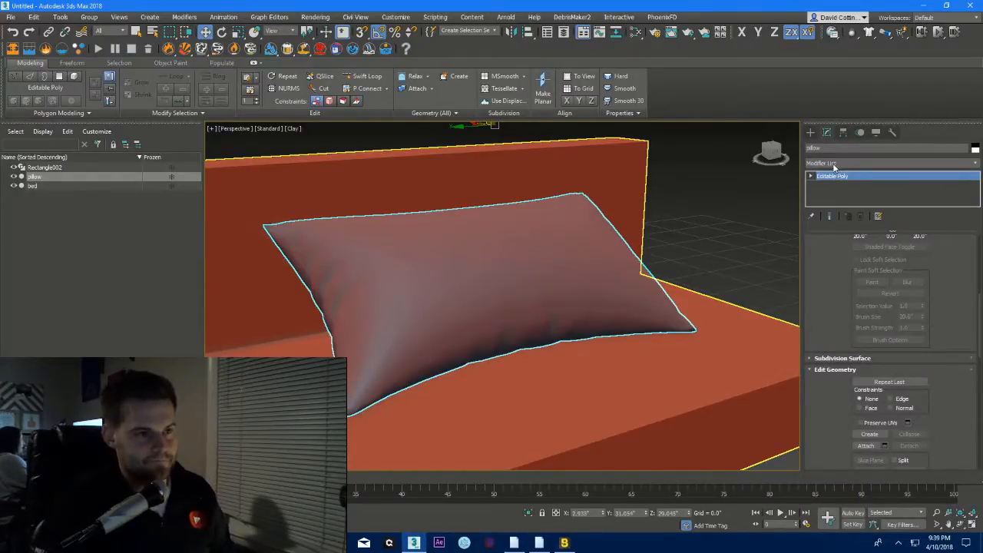
click(832, 163)
key(n)
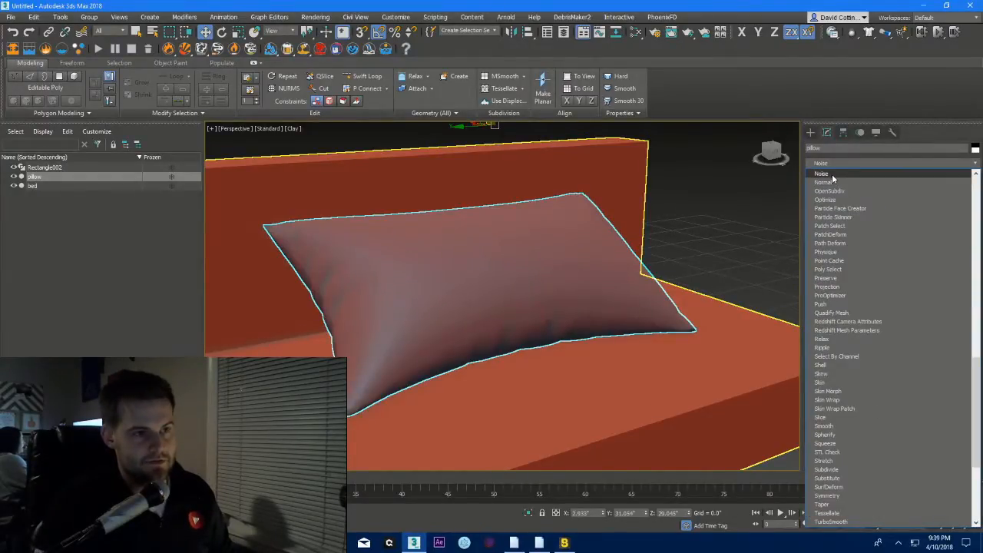
click(832, 176)
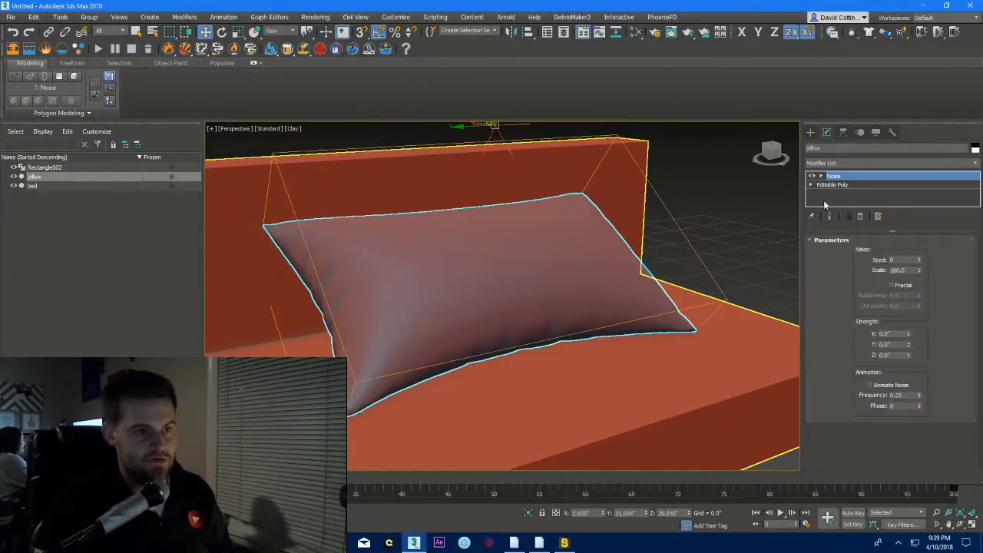
- Tune the pillow's Noise modifier to scale 2.167 with strength X 0.15", Y 0.4" and Z 0.16"
click(919, 269)
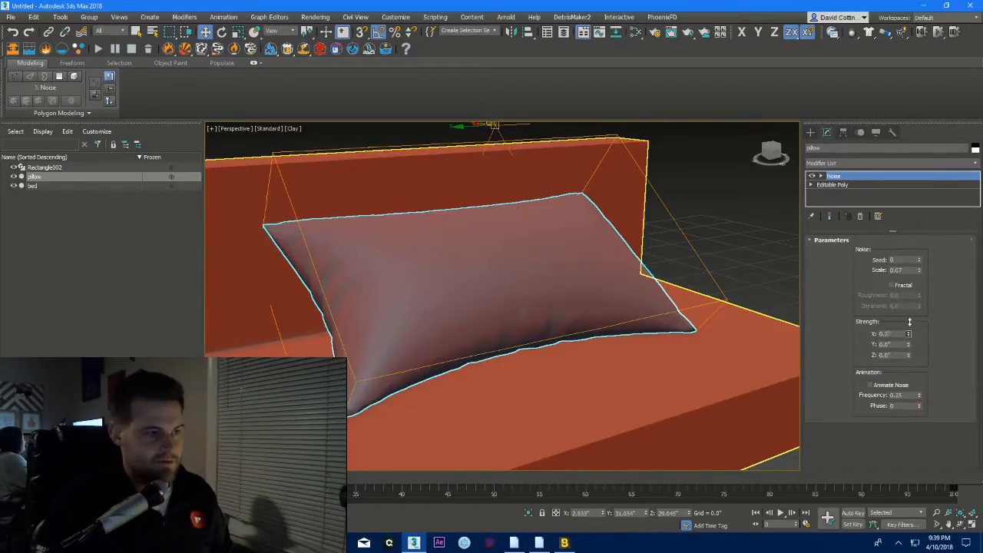
drag(910, 322, 909, 304)
drag(909, 347, 911, 317)
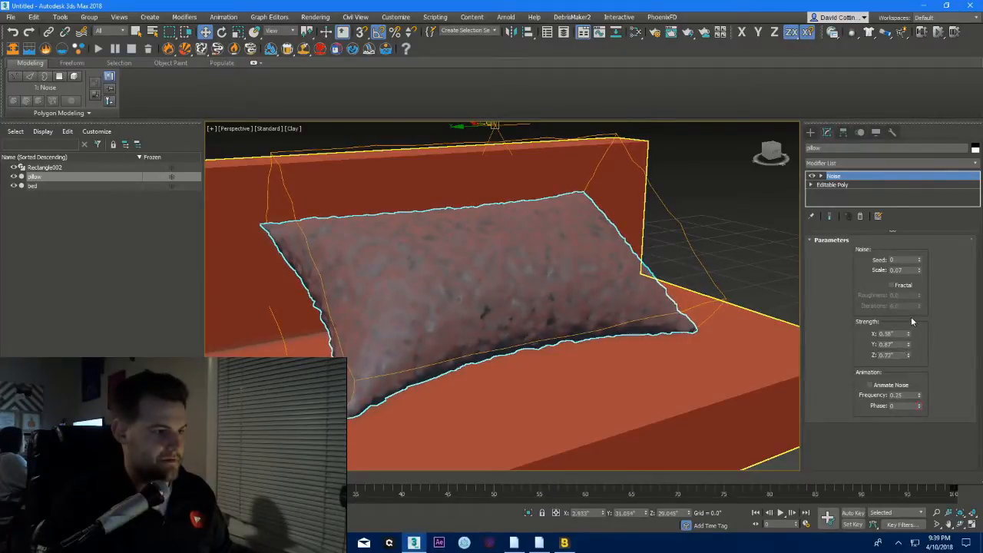
drag(918, 269, 904, 524)
drag(912, 134, 892, 17)
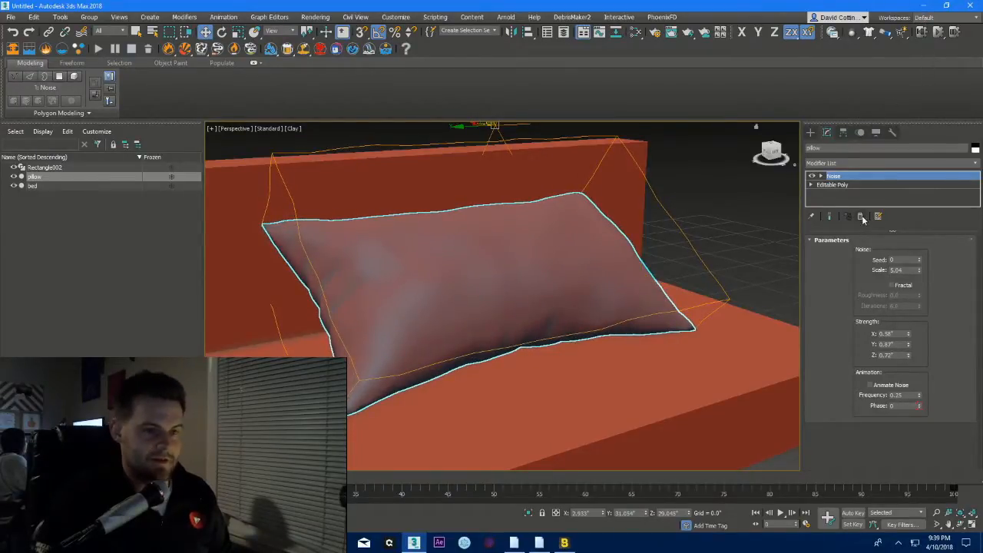
drag(908, 336, 912, 362)
drag(917, 271, 916, 298)
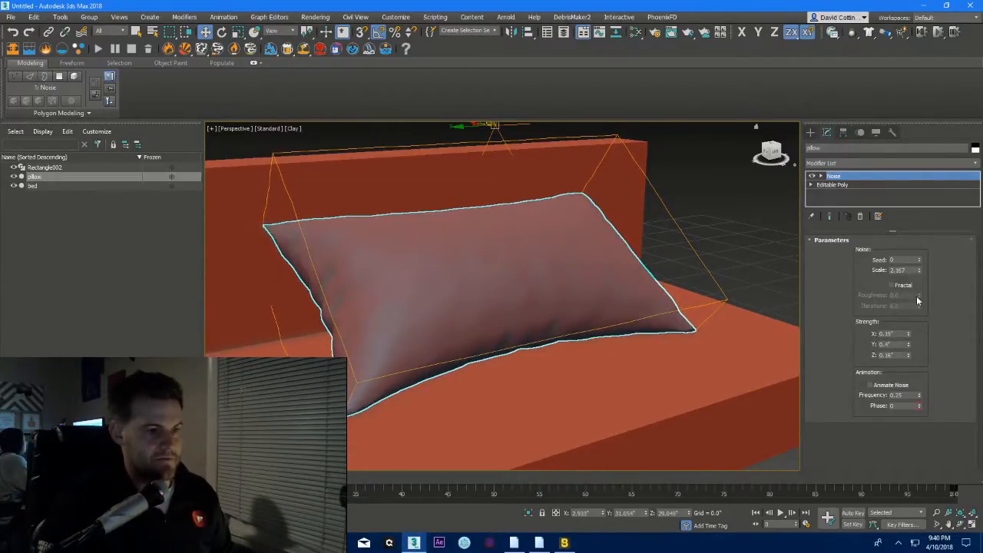
- Add a TurboSmooth modifier above the pillow's Noise modifier and check the smoothed mesh in wireframe and shaded display
click(830, 162)
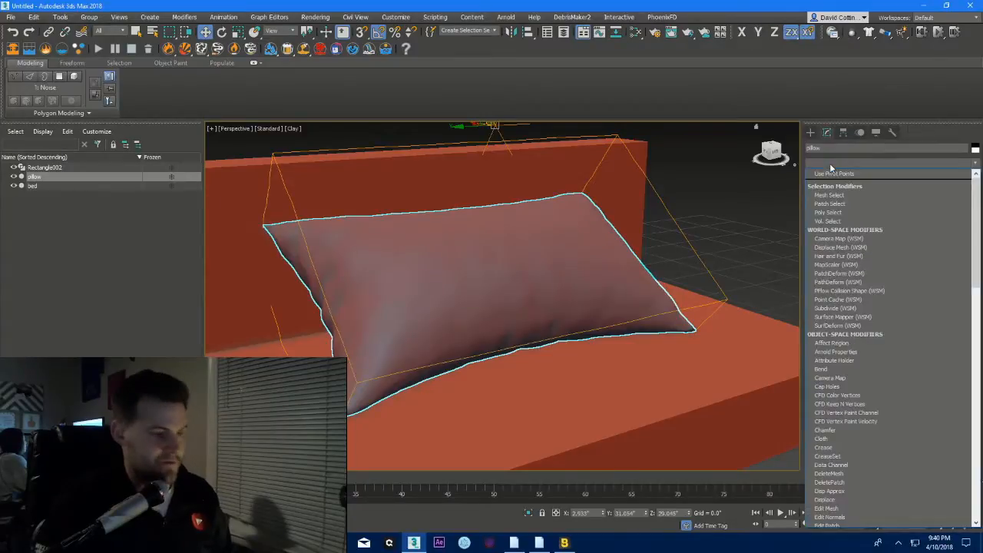
scroll(860, 333, down, 10)
click(857, 356)
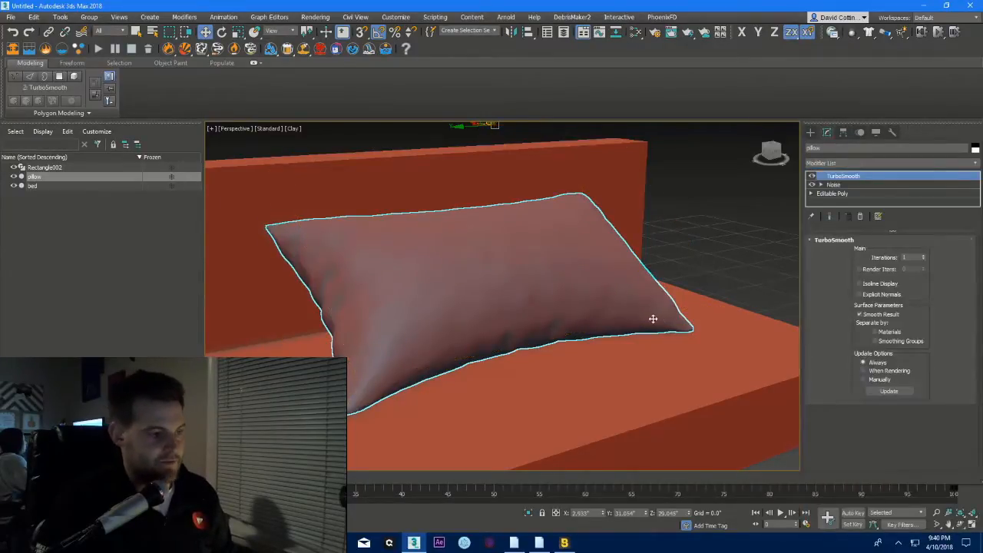
key(F3)
key(F3)
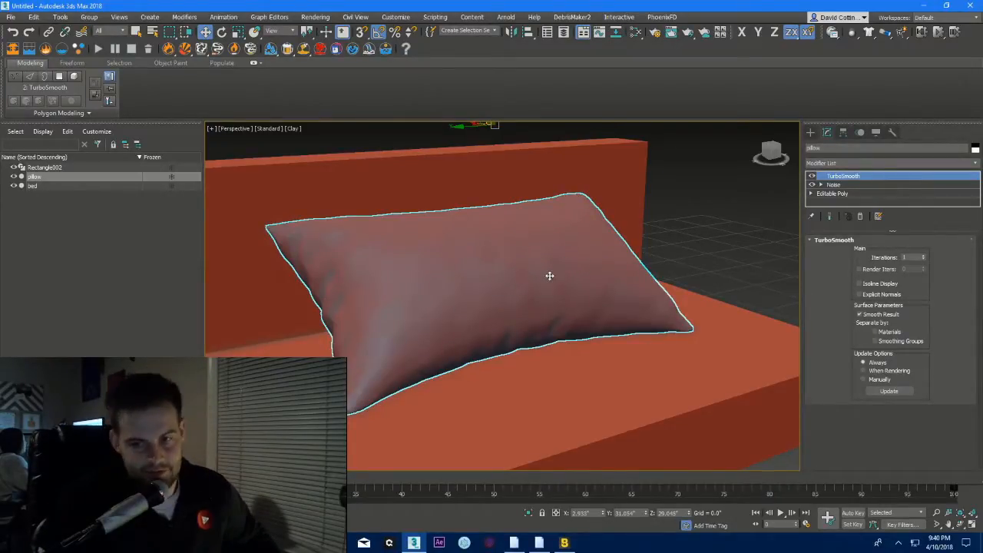
mouse_move(506, 273)
middle_down()
mouse_move(541, 273)
mouse_move(501, 261)
middle_up()
scroll(540, 273, up, 2)
scroll(532, 282, down, 2)
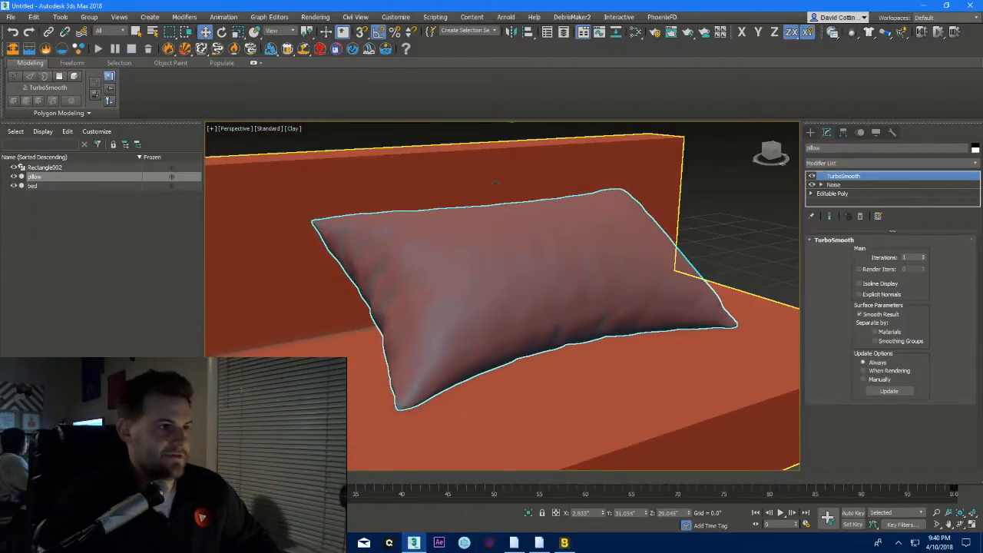
- Select the bed and create a second Redshift Material using the Plastic preset in the Slate Material Editor
click(510, 184)
click(637, 32)
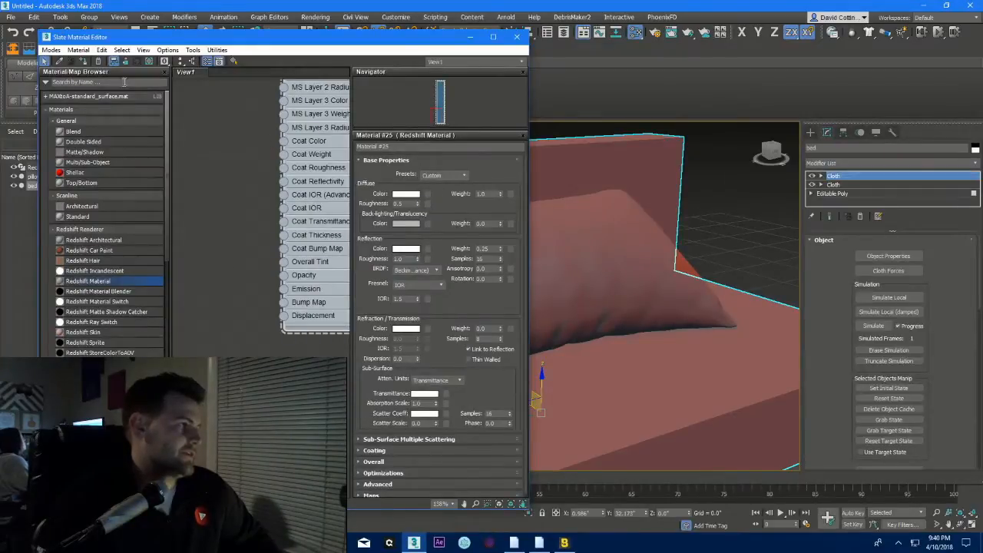
scroll(248, 198, down, 5)
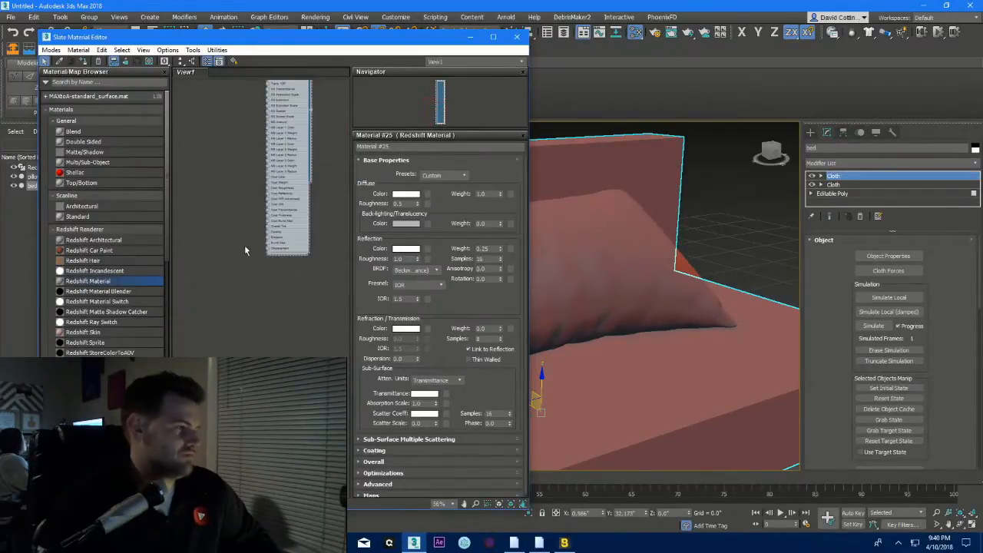
drag(120, 279, 253, 281)
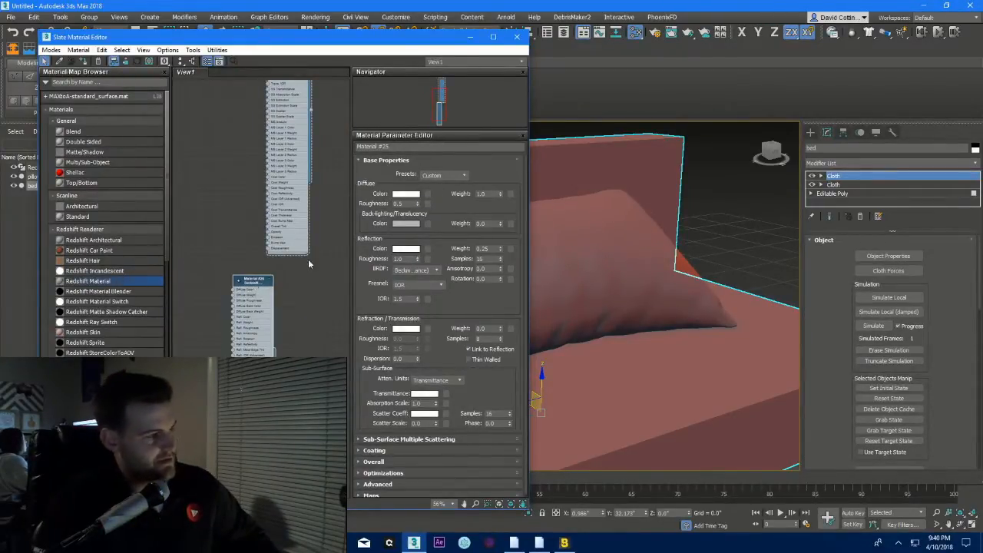
click(453, 175)
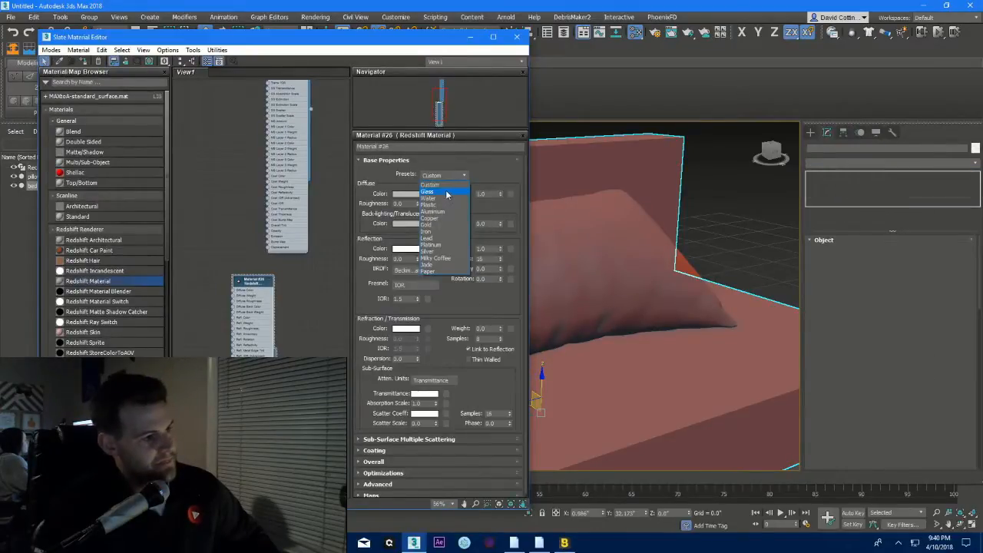
click(250, 282)
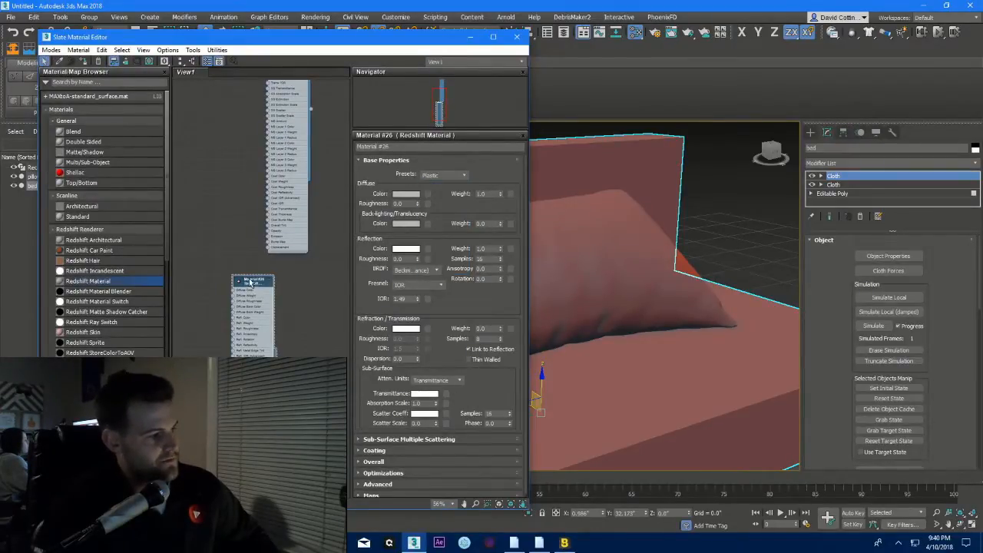
- Give the plastic material a black diffuse color and reflection roughness 0.4, and close the material editor
click(404, 195)
drag(299, 91, 303, 75)
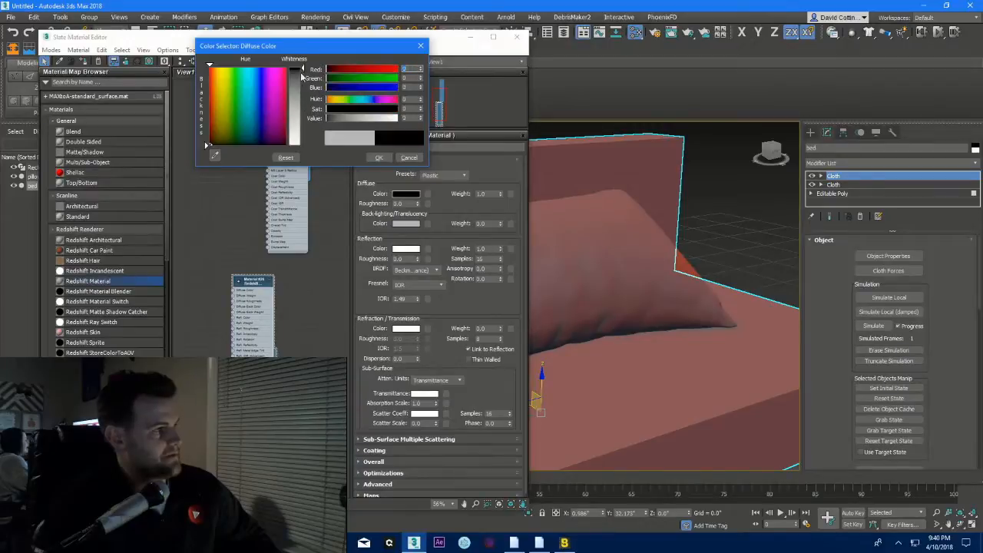
click(376, 158)
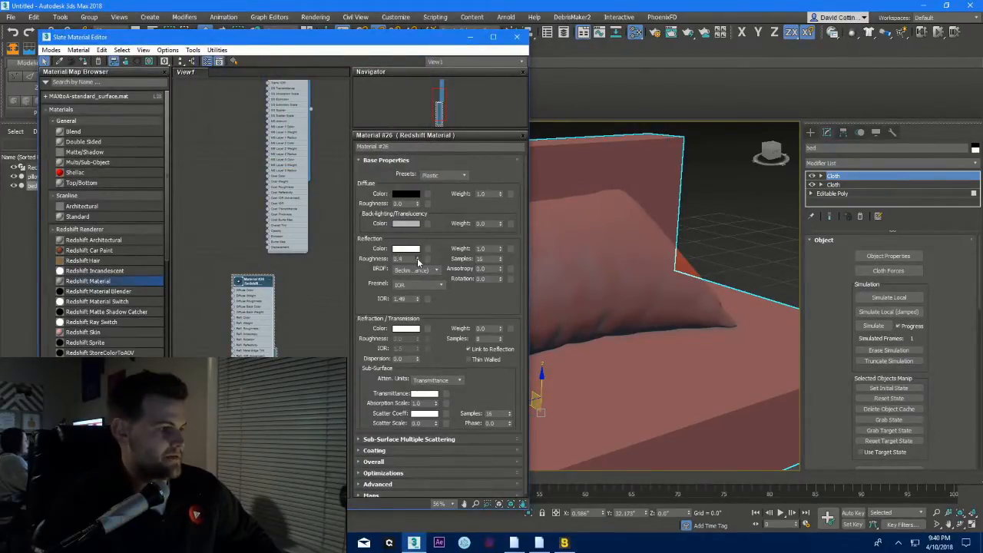
click(516, 37)
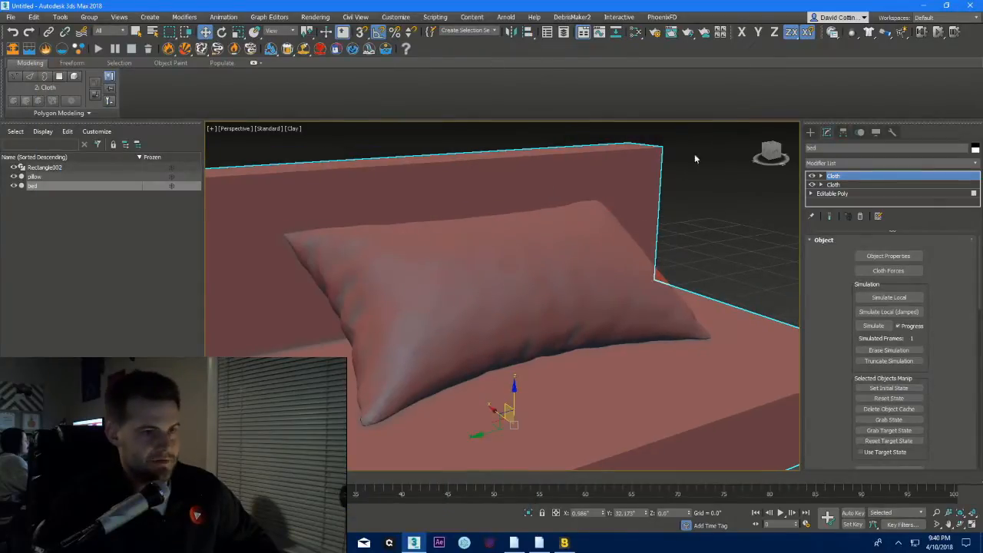
- Create a Redshift Physical area light about 42" long and 64" wide beside the bed
click(809, 133)
click(834, 147)
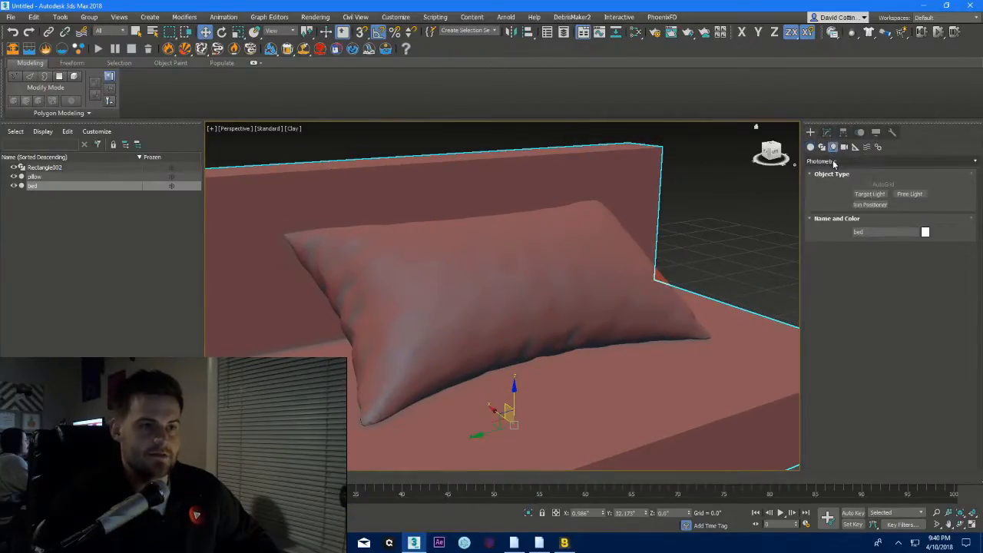
click(834, 160)
click(849, 199)
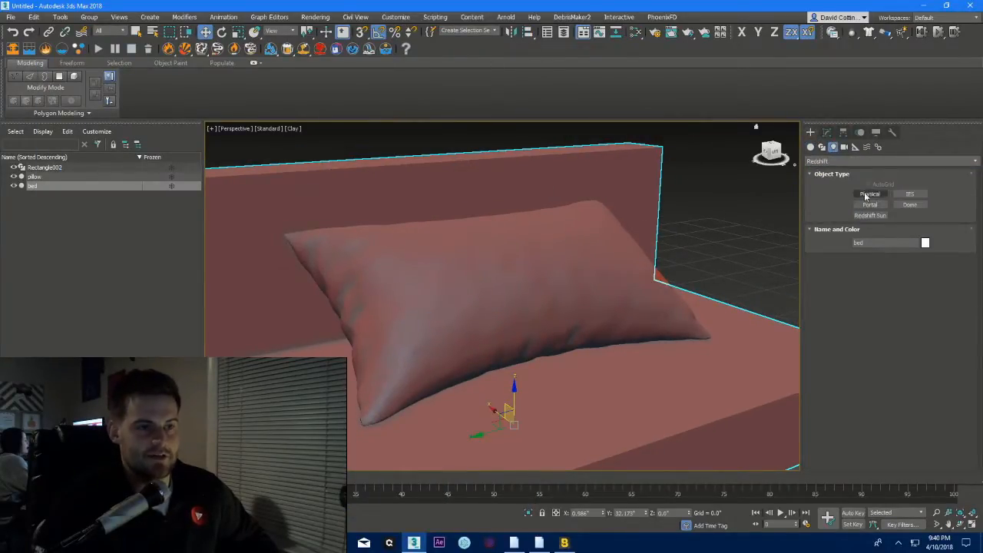
click(873, 197)
scroll(613, 355, down, 10)
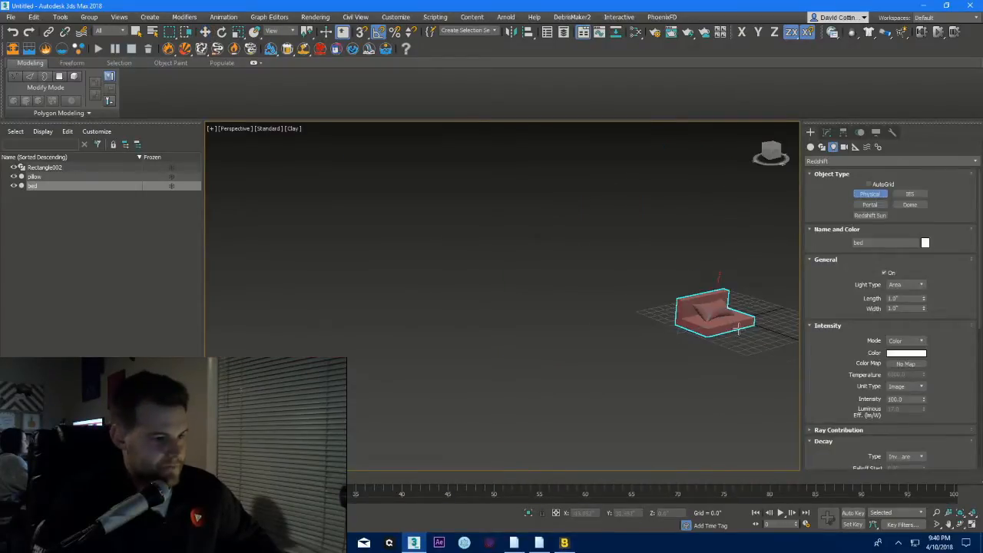
drag(676, 333, 703, 376)
- Rotate the area light to point downward and move it high above the bed and pillow
key(e)
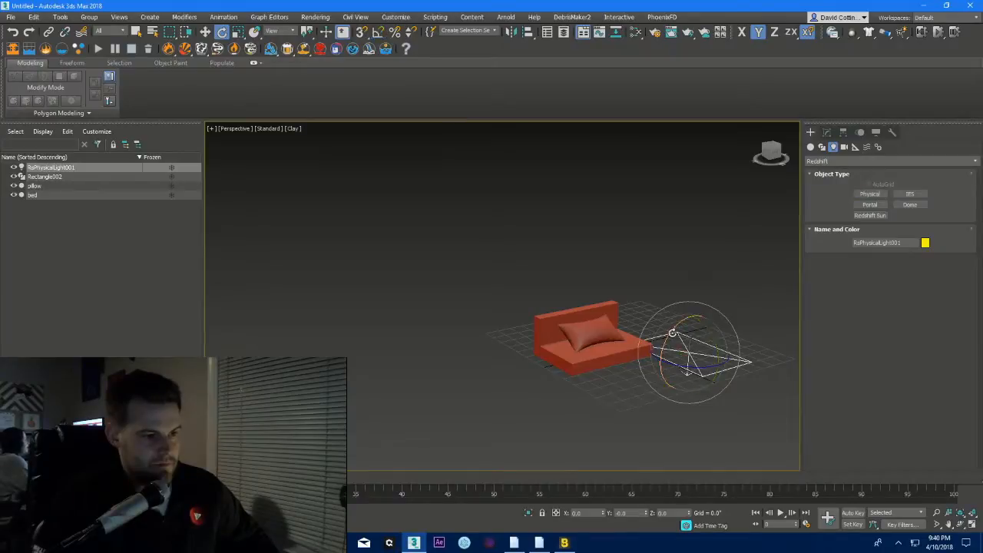
drag(674, 321, 692, 121)
key(w)
middle_drag(691, 169, 671, 186)
drag(610, 217, 522, 216)
key(e)
right_click(522, 216)
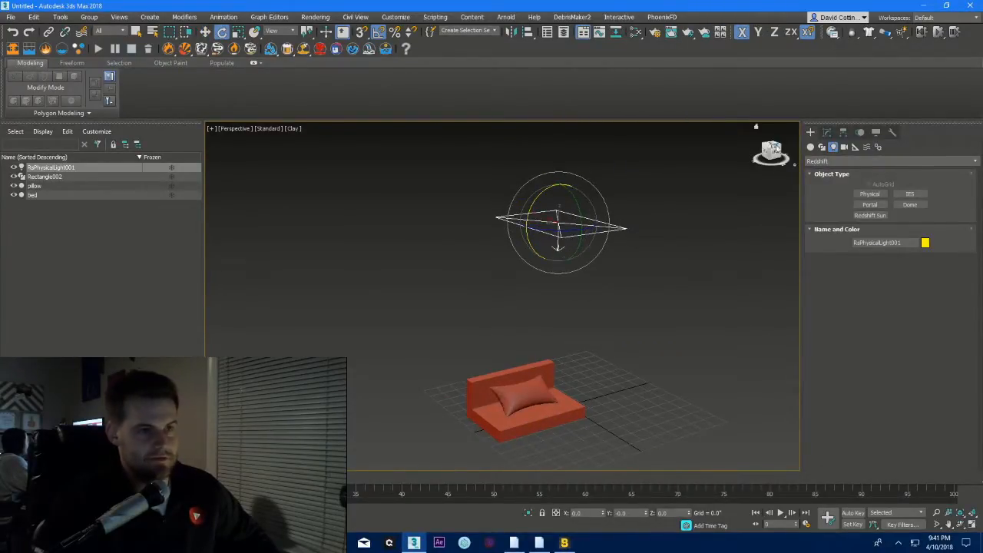
- Enlarge the Redshift area light to a length of 136.293" and a width of 118.038"
click(825, 133)
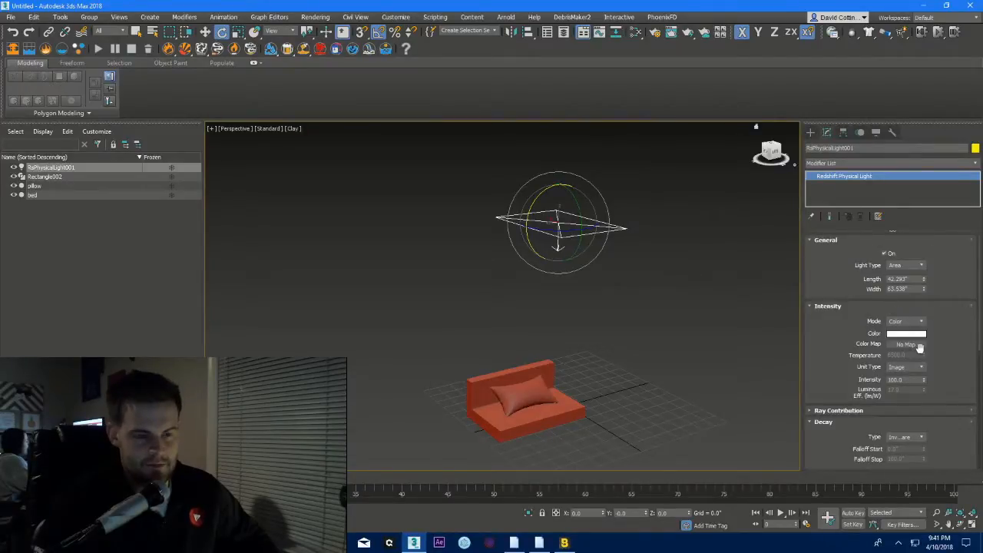
drag(924, 279, 930, 227)
drag(925, 288, 927, 231)
- Set the Redshift primary GI engine to Brute Force and the secondary GI engine to Irradiance Point Cloud
middle_drag(559, 363, 665, 227)
scroll(585, 349, up, 7)
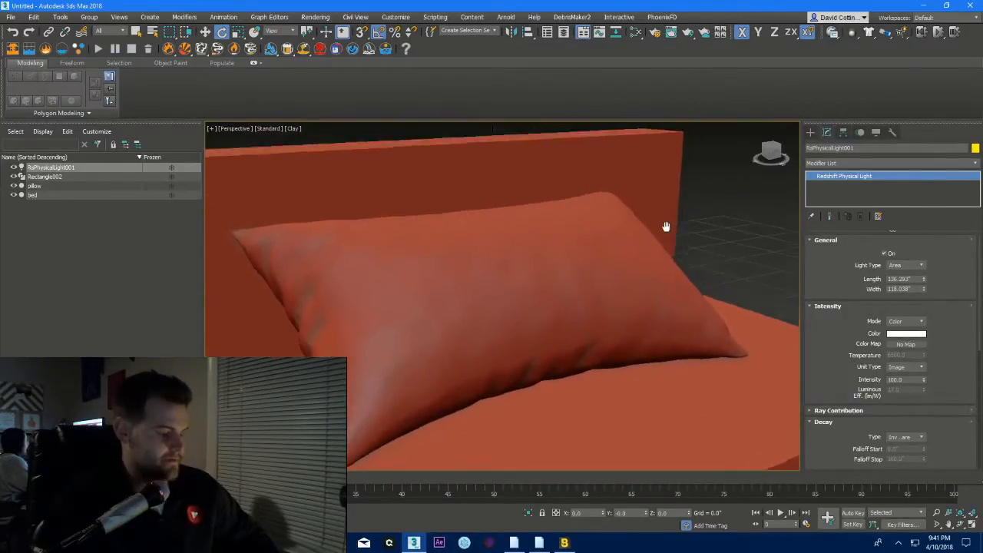
click(653, 31)
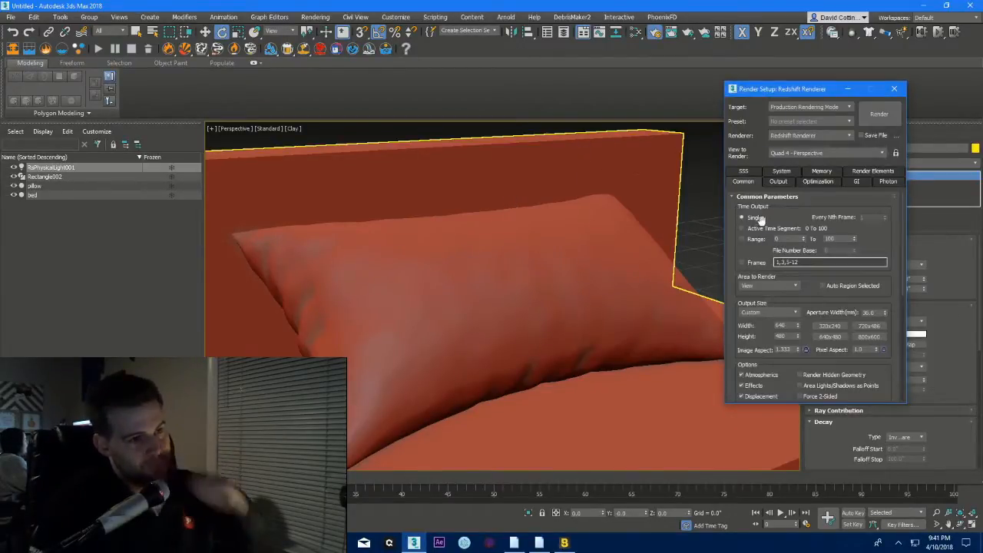
click(856, 181)
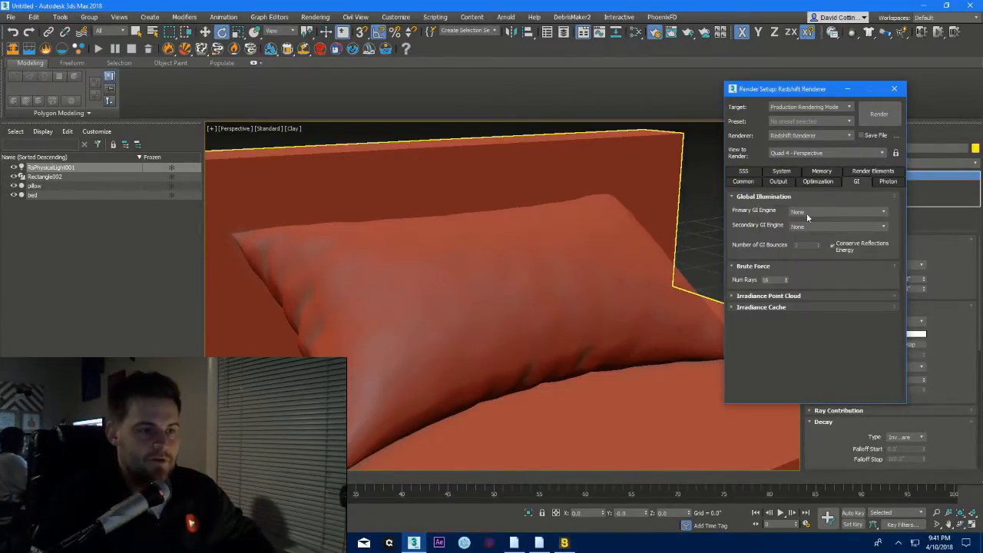
click(802, 212)
click(804, 240)
click(807, 227)
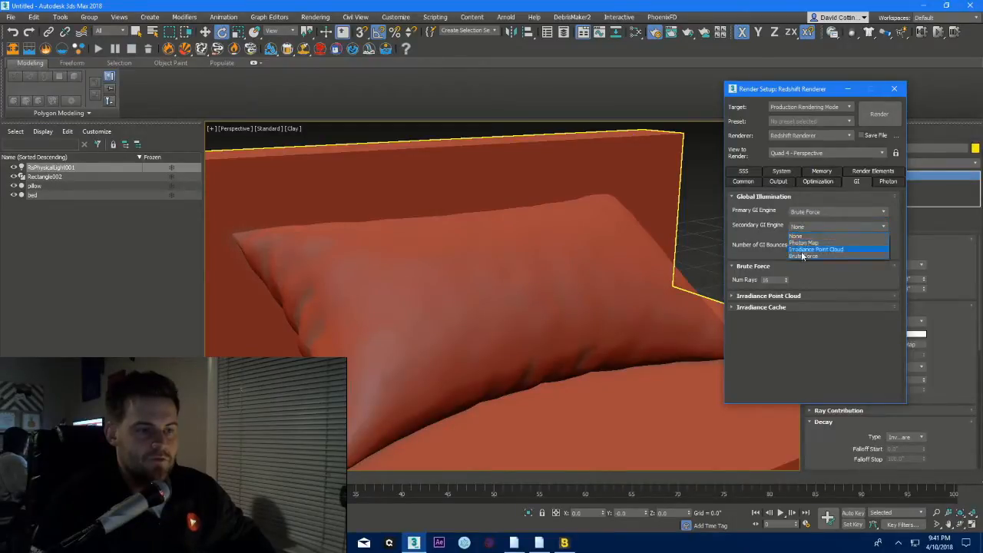
click(805, 252)
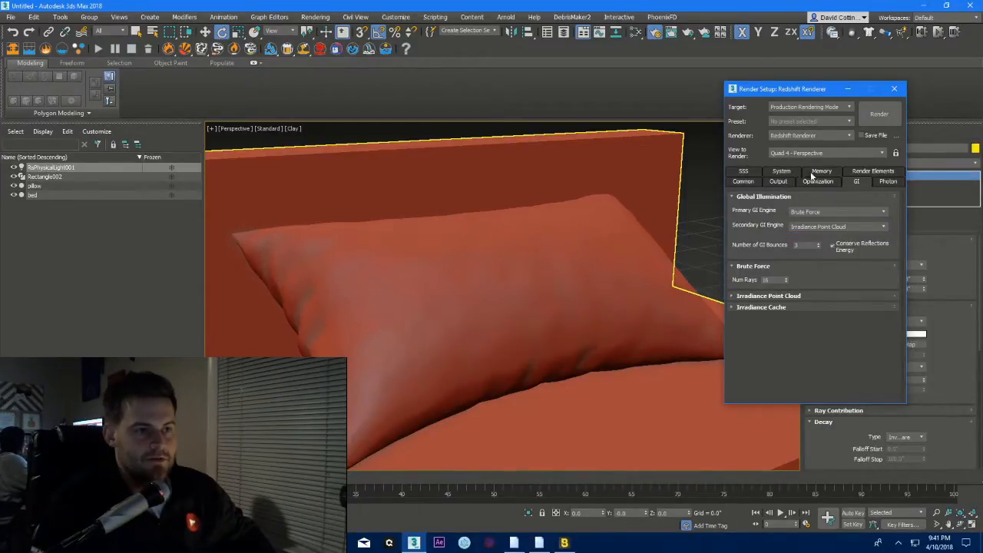
- Set the render bucket size to 256 and turn on Render Two Passes For Denoising in the experimental options
click(812, 172)
click(780, 181)
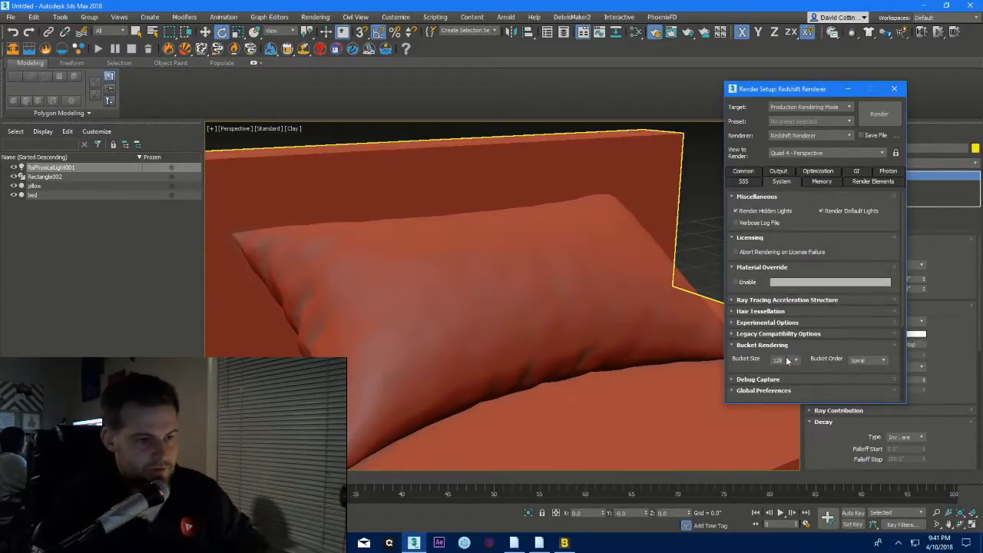
click(784, 383)
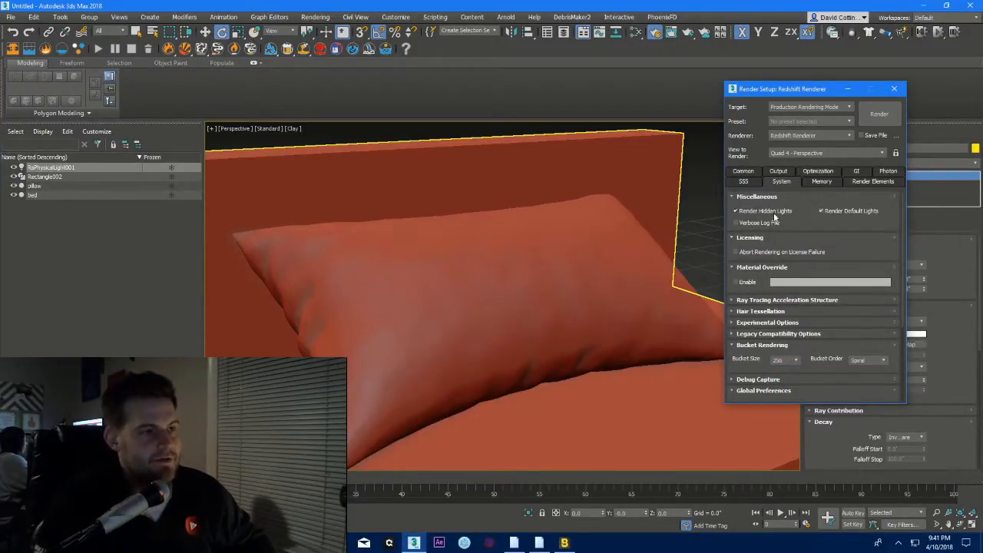
click(739, 322)
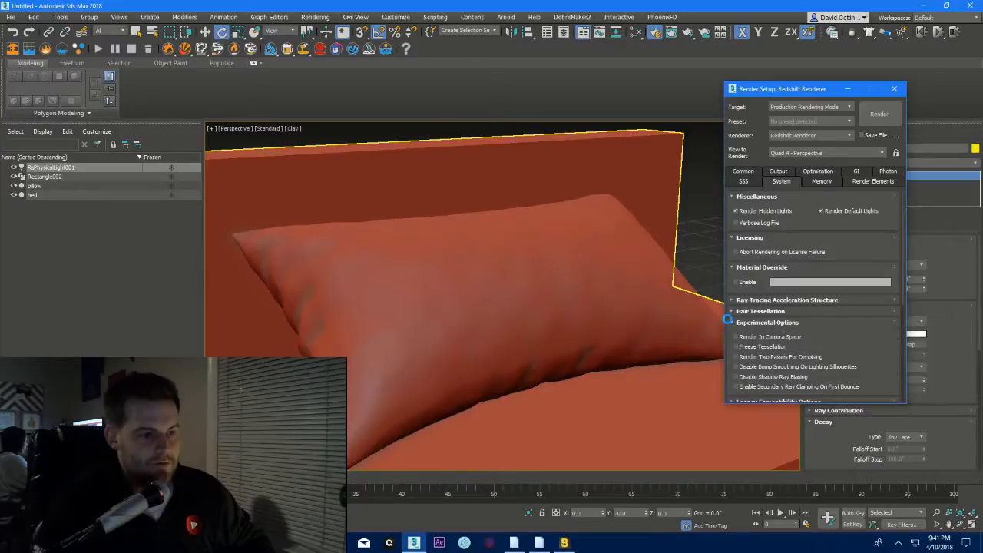
click(736, 357)
- Set the unified sampling to 256 minimum samples and 8192 maximum samples
click(777, 173)
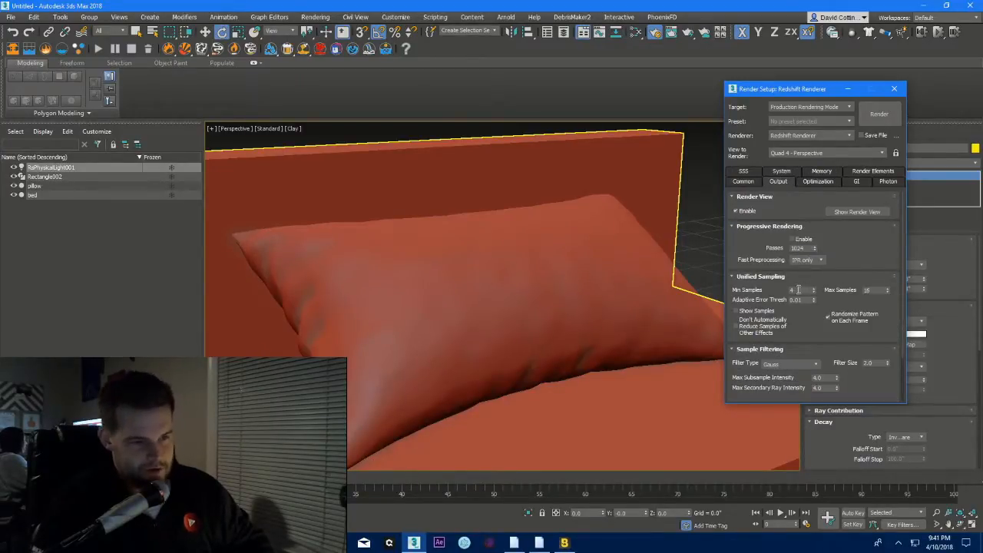
double_click(798, 290)
text(256)
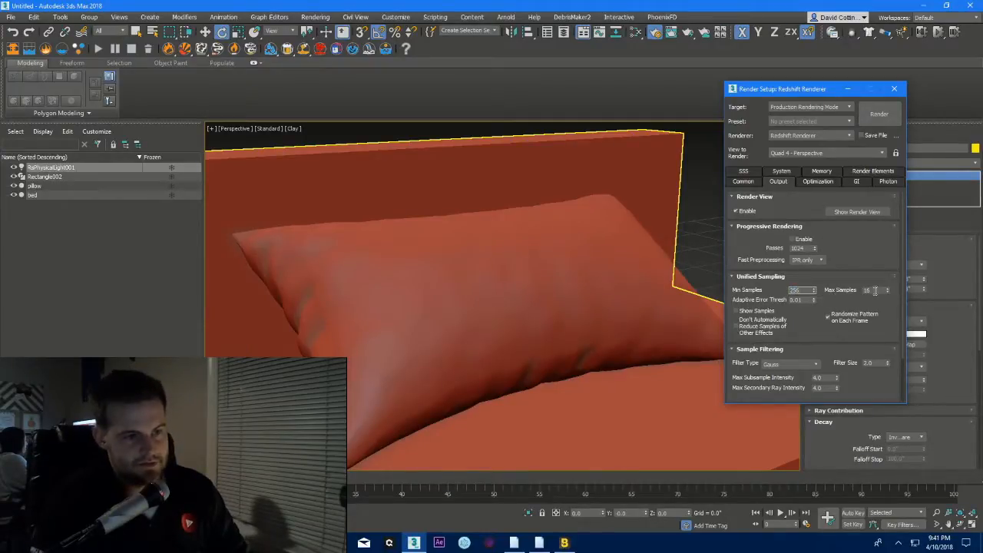
click(874, 290)
text(51225)
- Set the adaptive error threshold of the unified sampling to 0.003
double_click(806, 299)
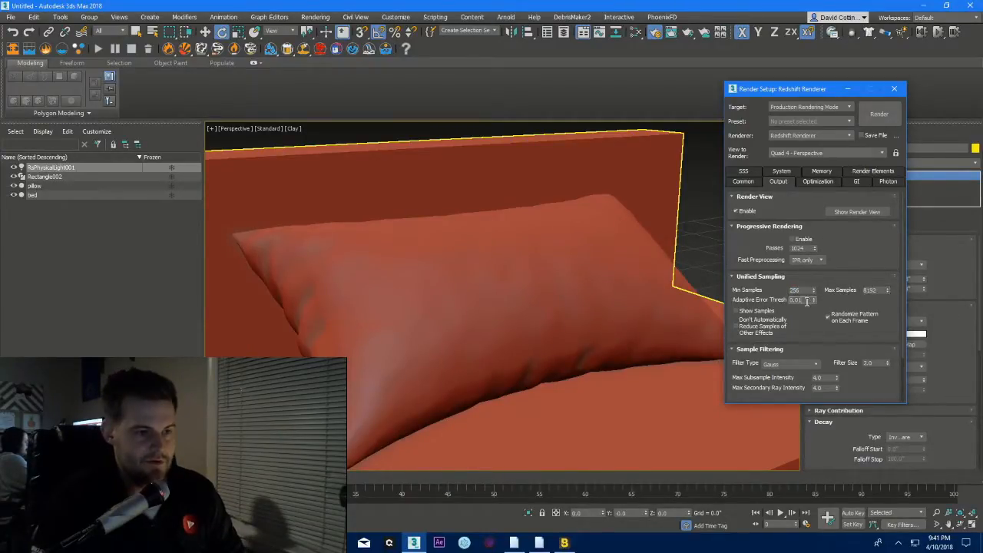
text(.000)
key(BackSpace)
key(BackSpace)
key(BackSpace)
key(BackSpace)
text(3)
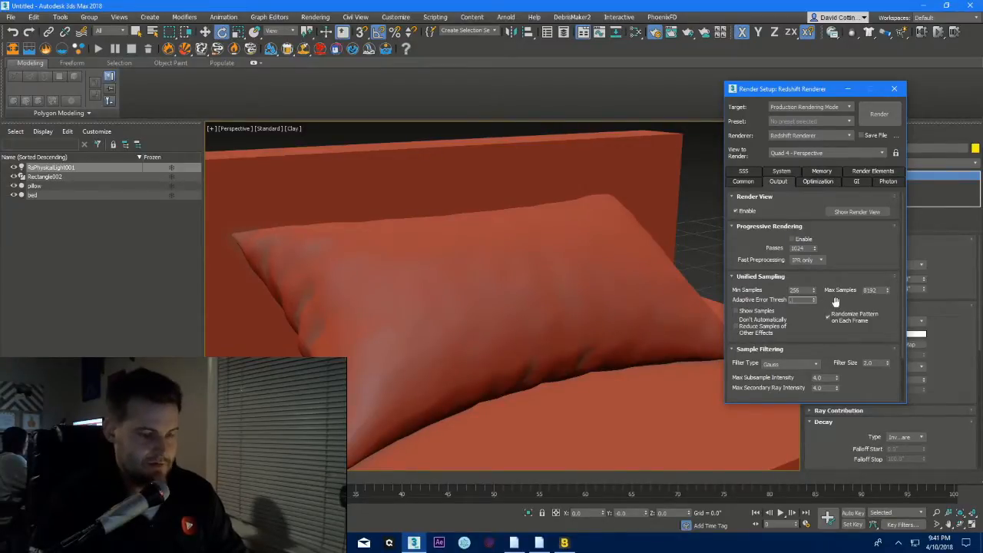
click(828, 315)
scroll(837, 291, down, 3)
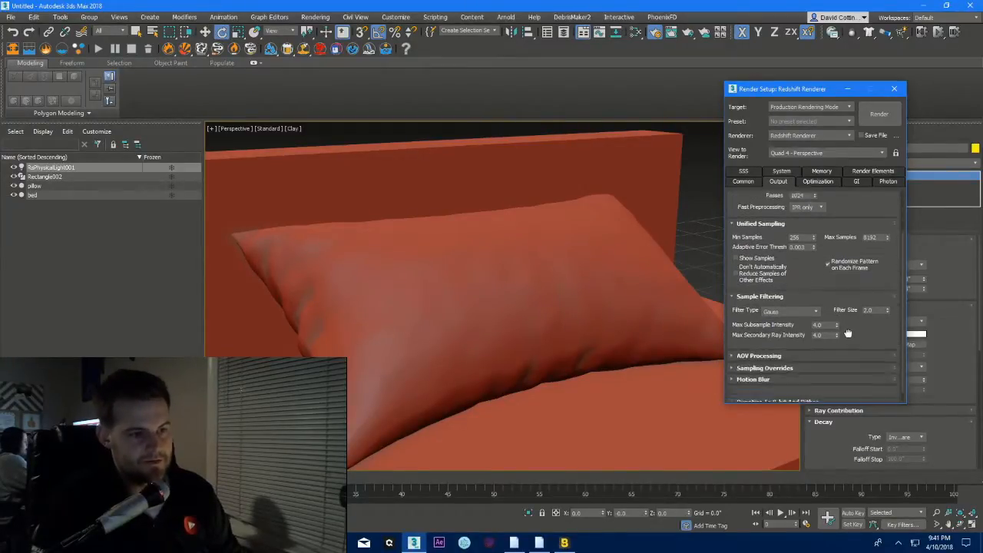
scroll(847, 258, up, 3)
- Check the Irradiance Point Cloud settings and set the maximum unified samples to 512
click(857, 182)
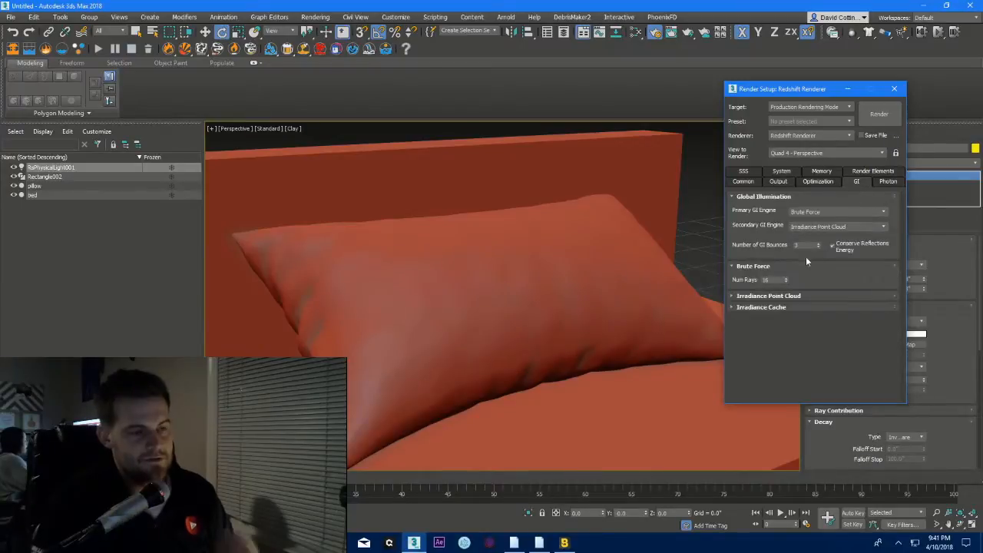
click(768, 296)
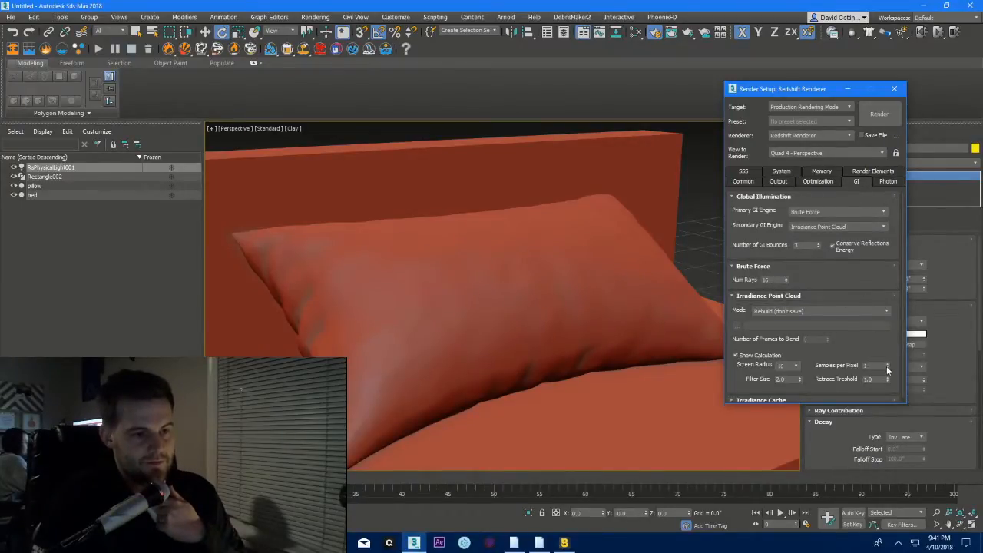
click(744, 182)
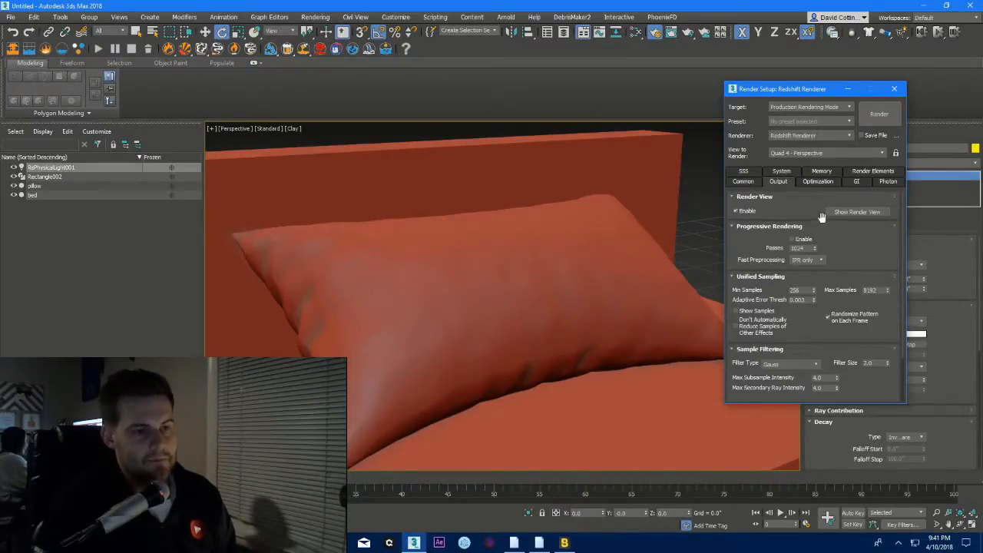
scroll(822, 218, down, 2)
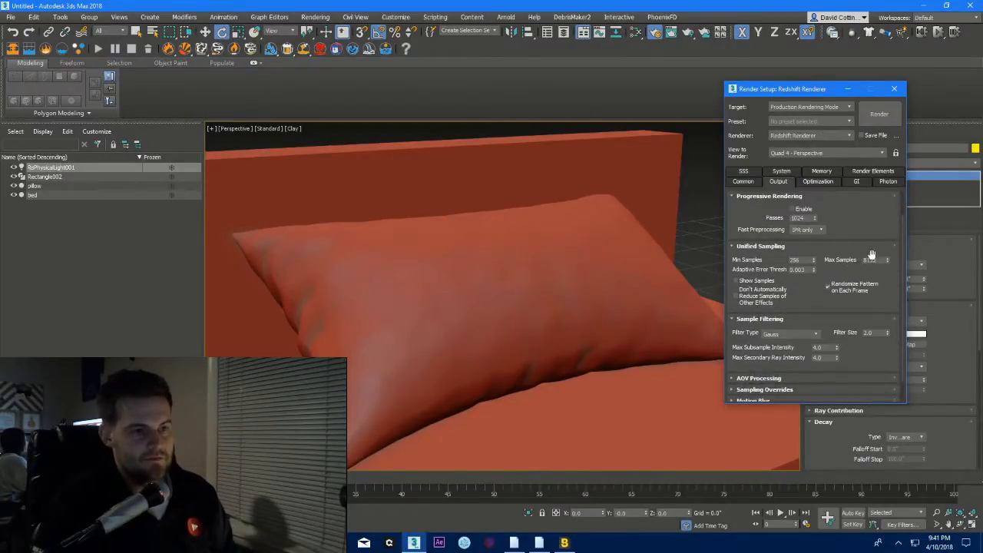
double_click(868, 260)
text(256)
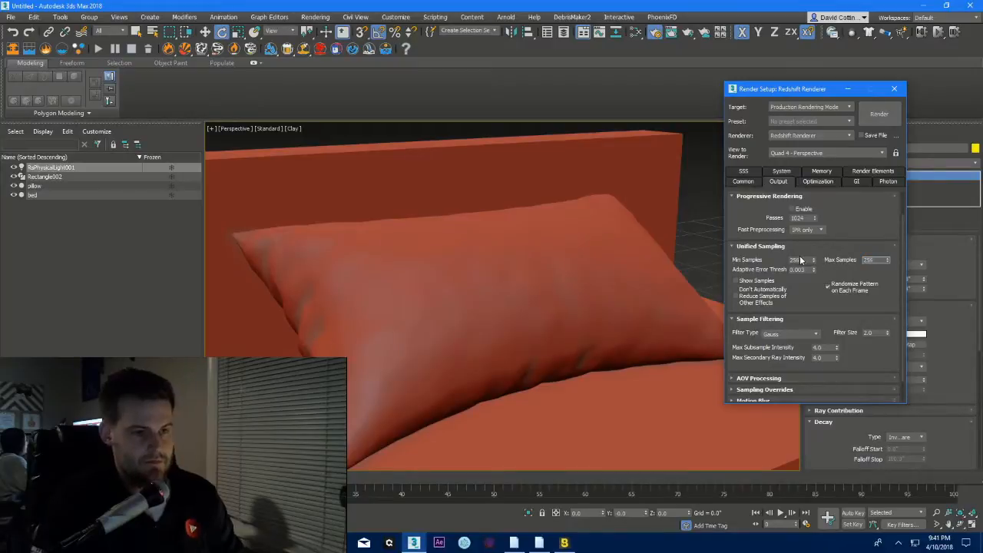
text(512)
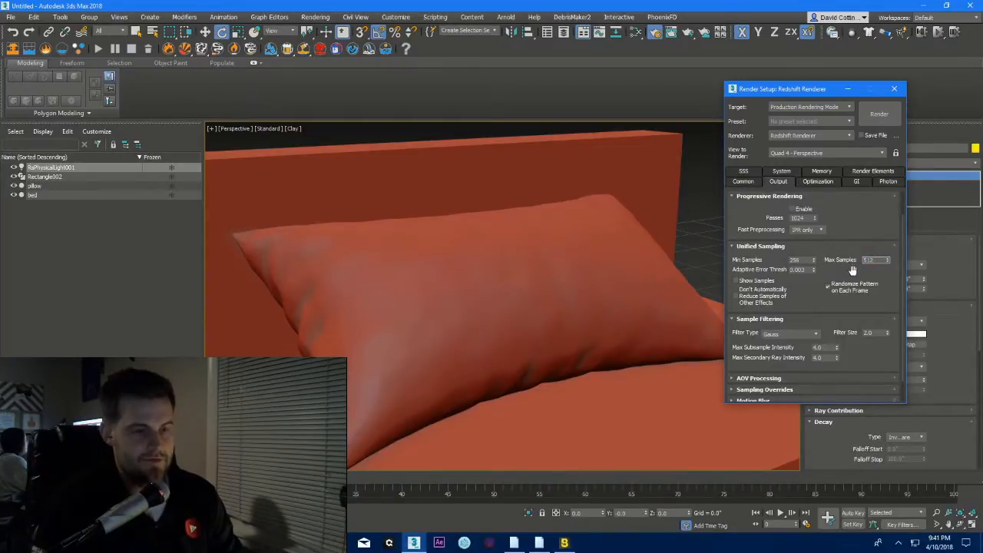
- Review the sampling overrides and set the unified sampling to 64 minimum and 128 maximum samples
scroll(817, 298, down, 1)
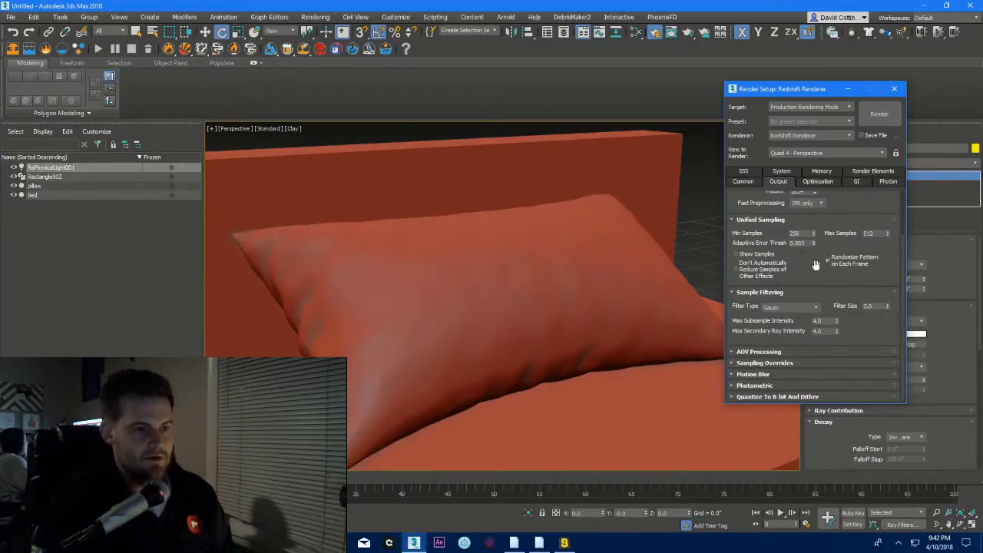
click(746, 363)
scroll(808, 337, down, 2)
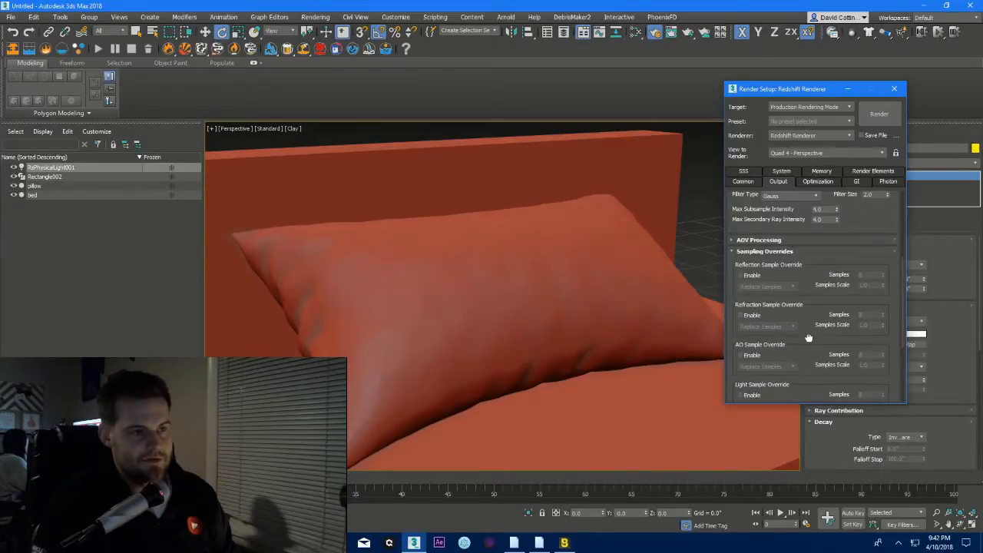
scroll(845, 250, up, 3)
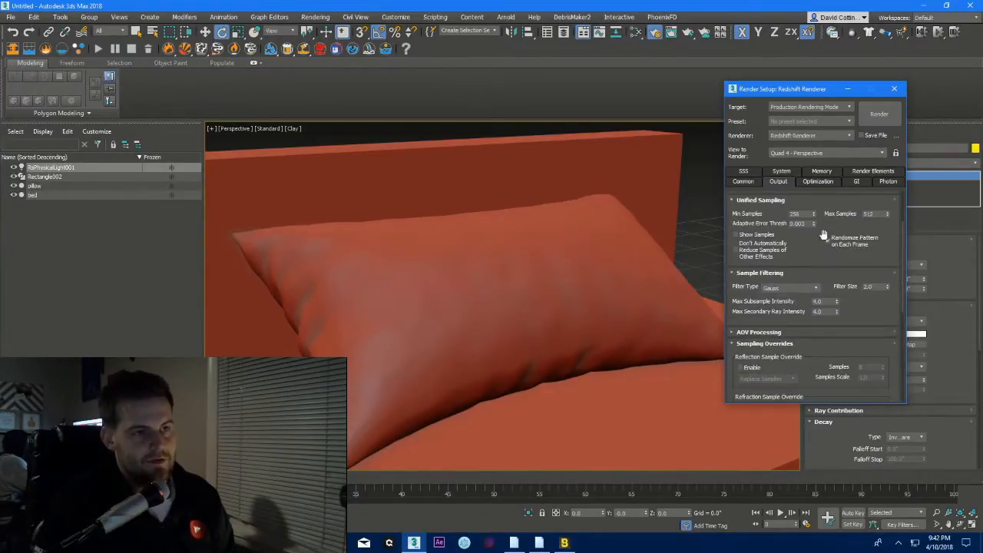
scroll(804, 253, up, 2)
double_click(803, 254)
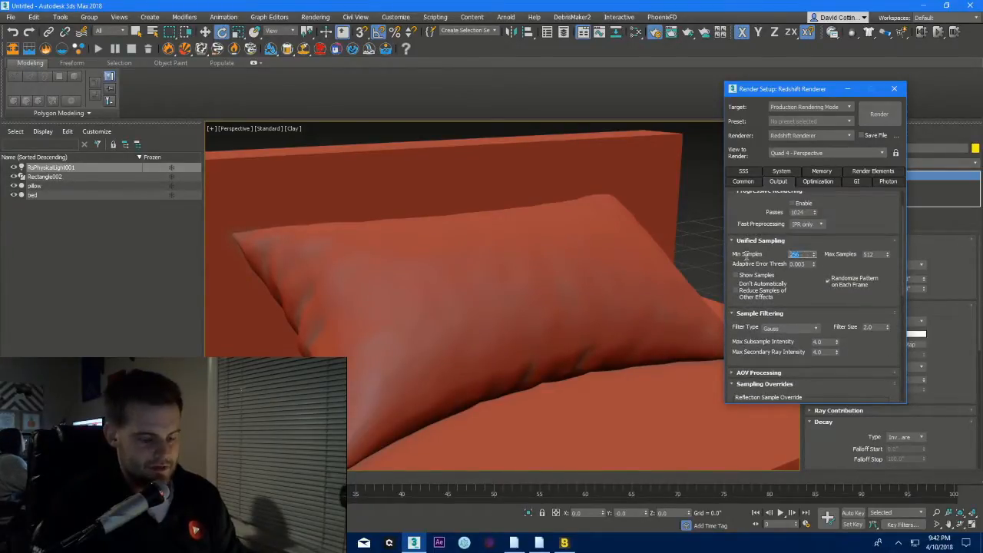
double_click(870, 254)
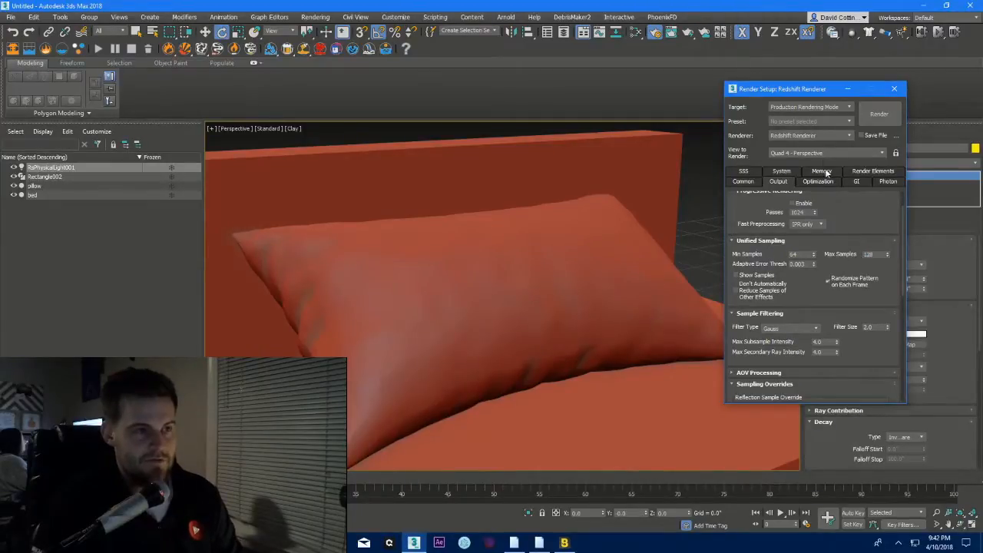
- Save the render settings as a preset named Redshift Quick Clean GI with all preset categories included
click(822, 122)
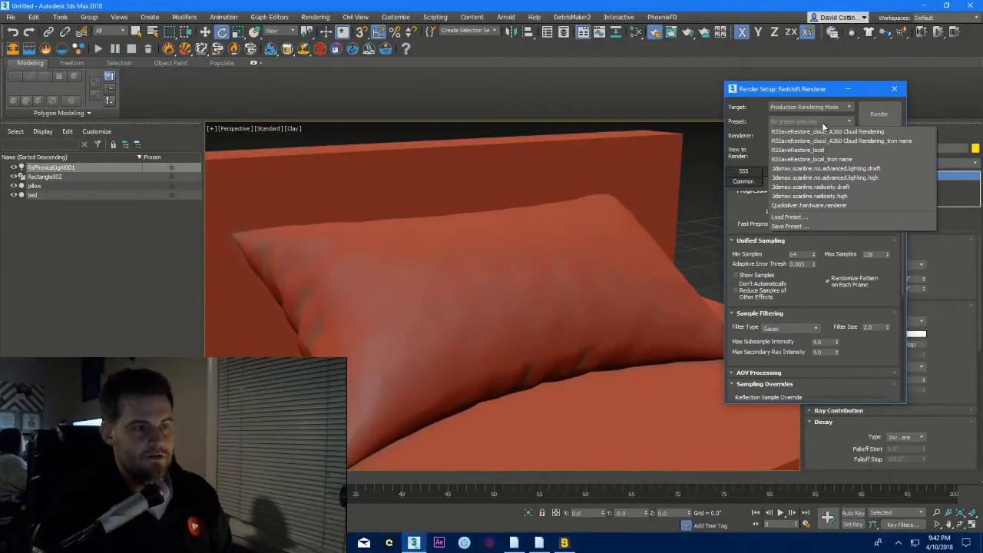
click(791, 226)
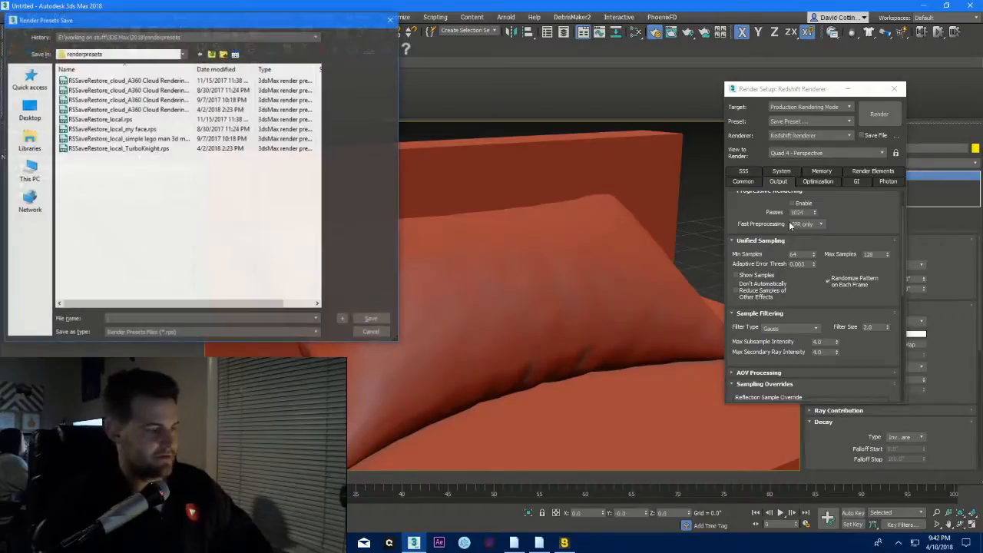
text(Redshift Quick Clean GI)
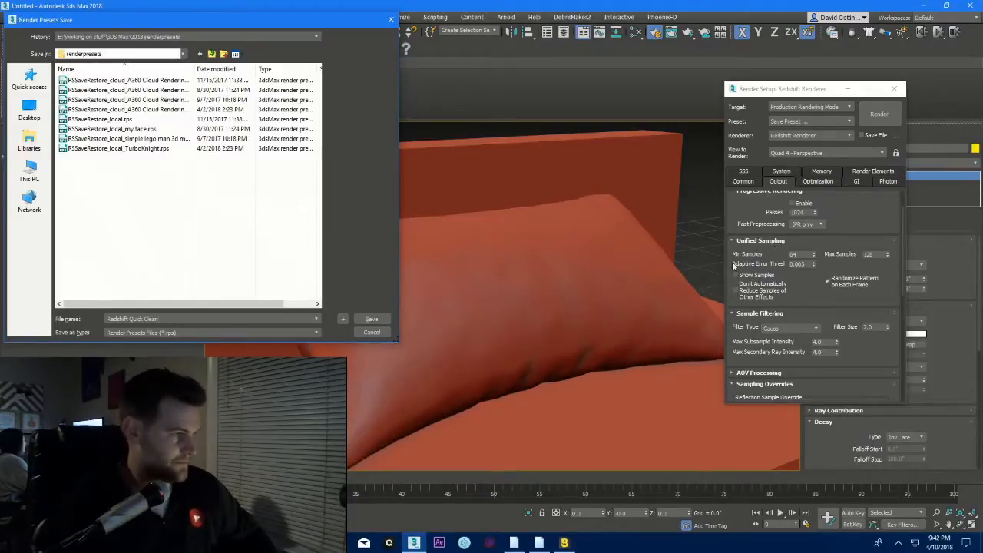
click(371, 319)
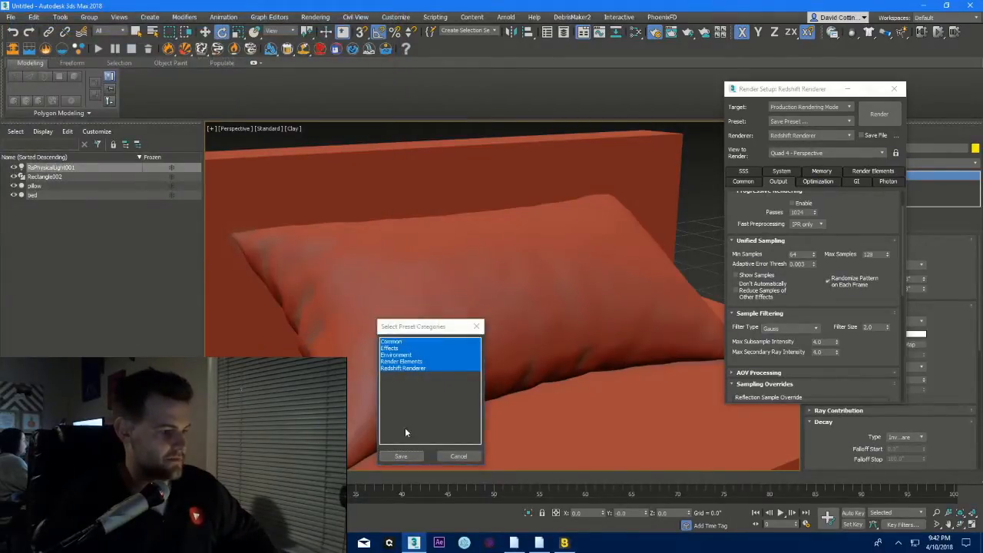
click(402, 456)
- Render a test of the pillow in the Perspective view, and close the render view and the render setup
click(456, 323)
key(z)
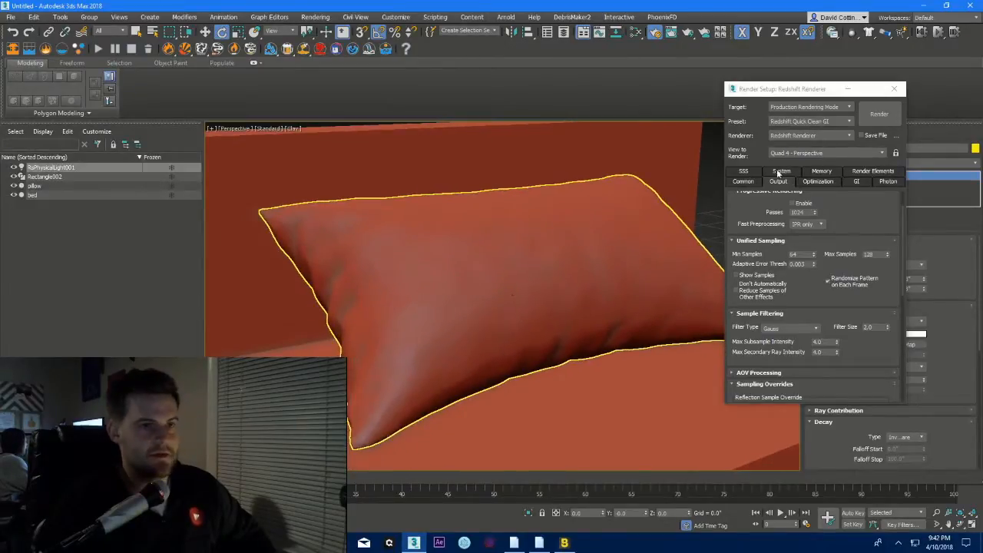
click(875, 114)
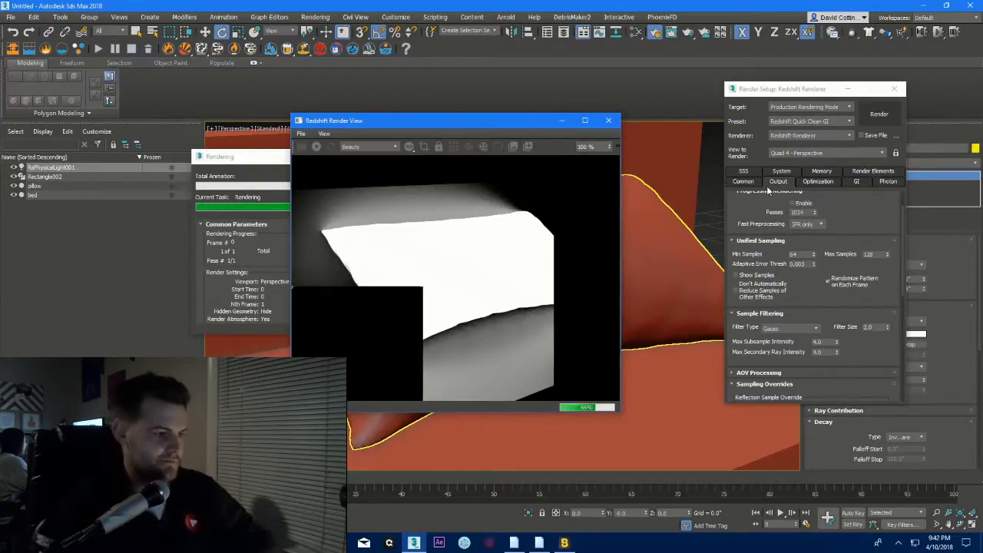
click(609, 121)
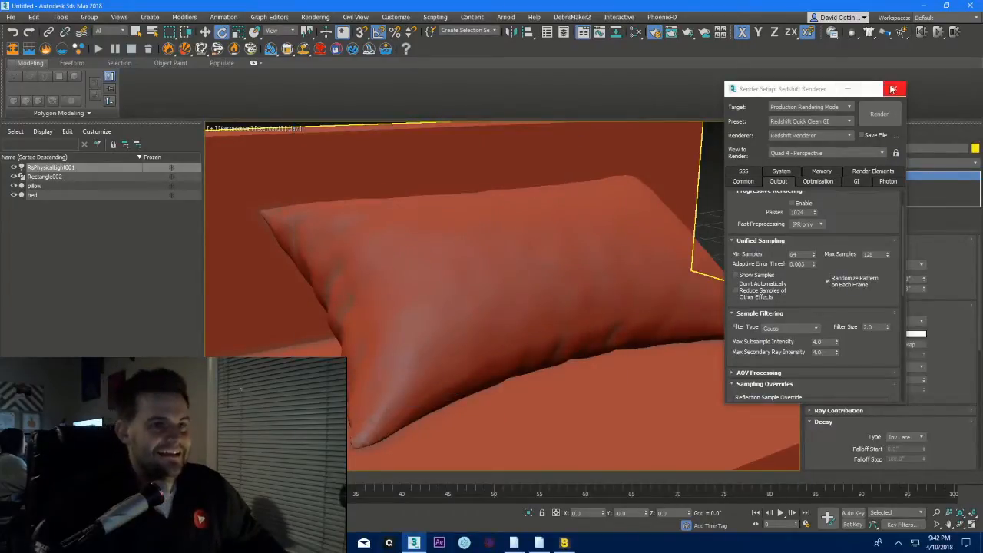
key(F10)
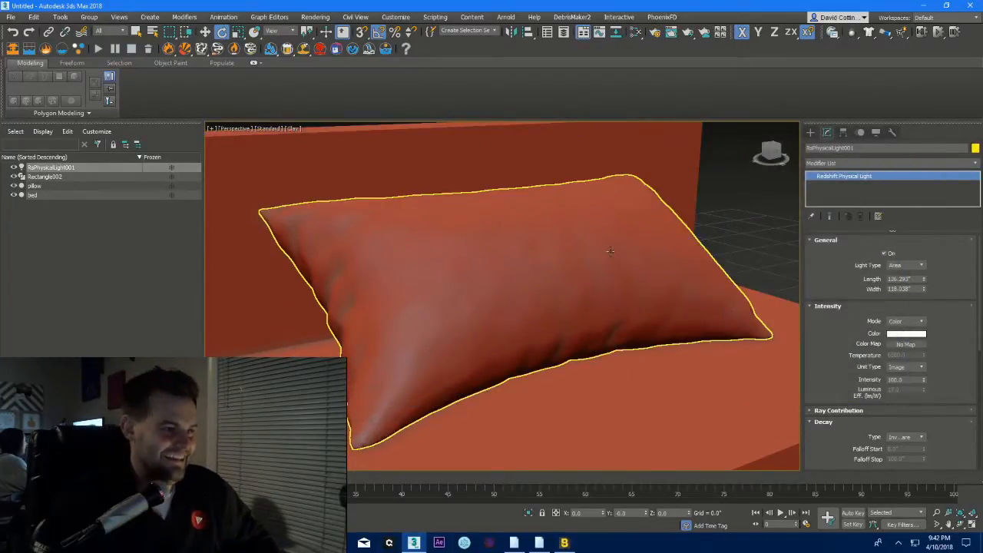
- Try a white diffuse color on the black plastic Redshift material in the material editor
click(635, 32)
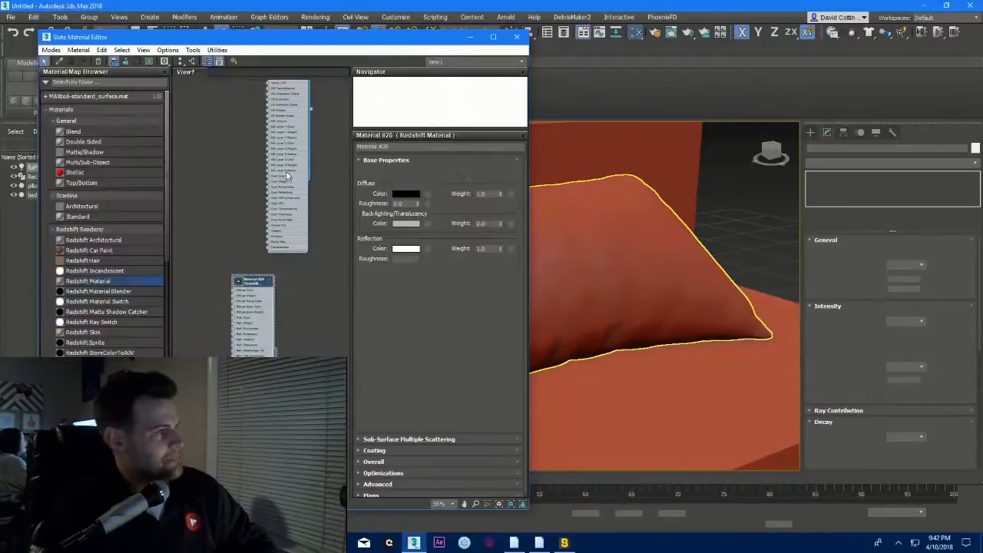
click(398, 195)
drag(293, 100, 295, 146)
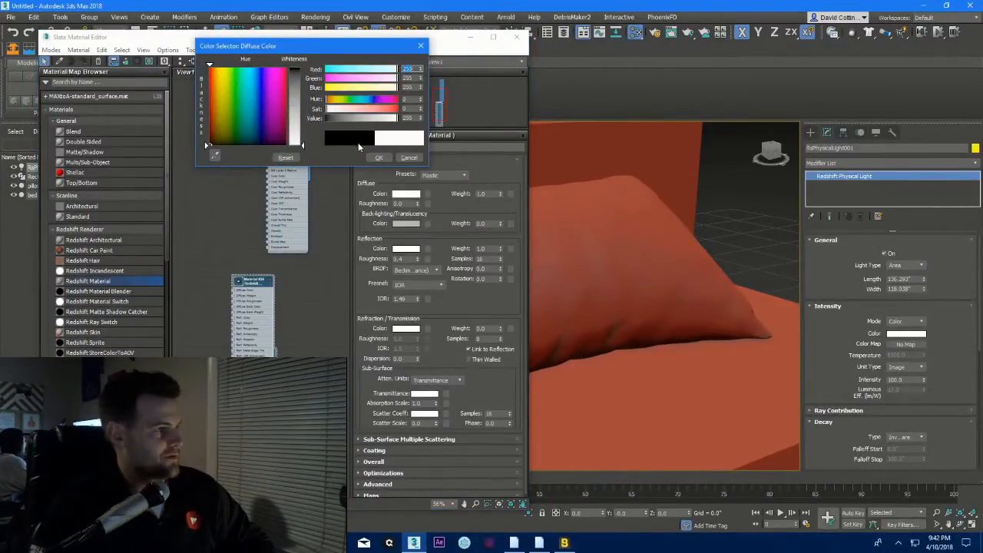
click(409, 157)
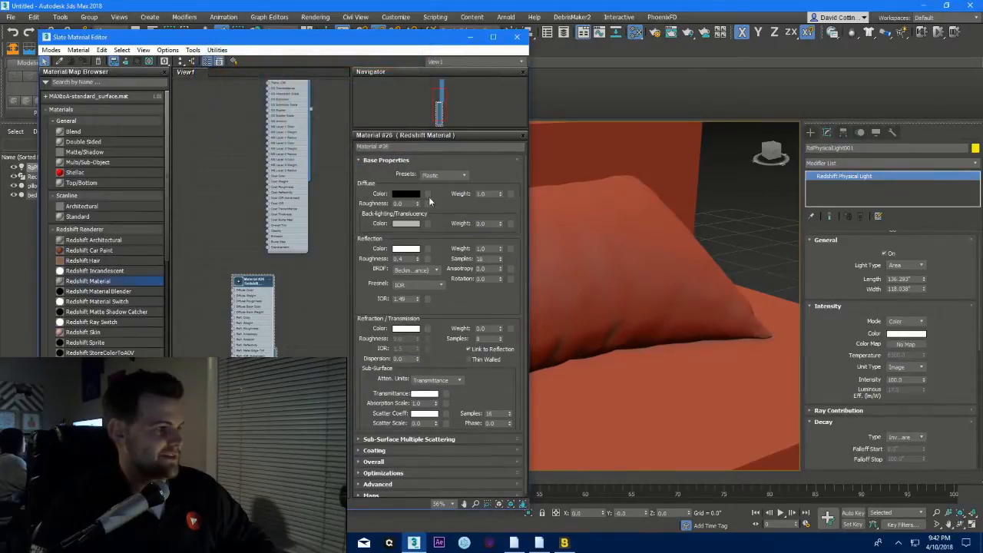
- Close the material editor and set the Redshift physical light's intensity to 10
click(517, 36)
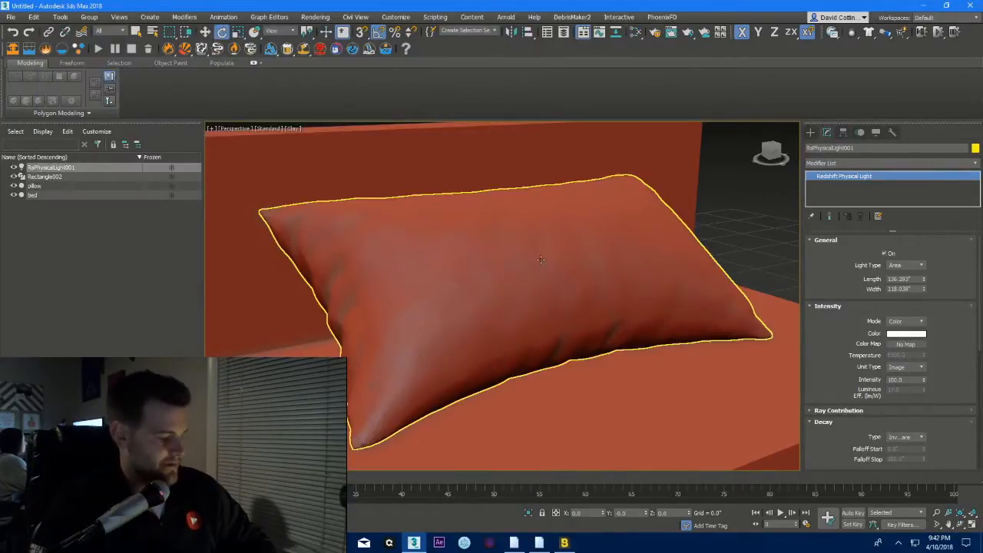
scroll(541, 260, down, 10)
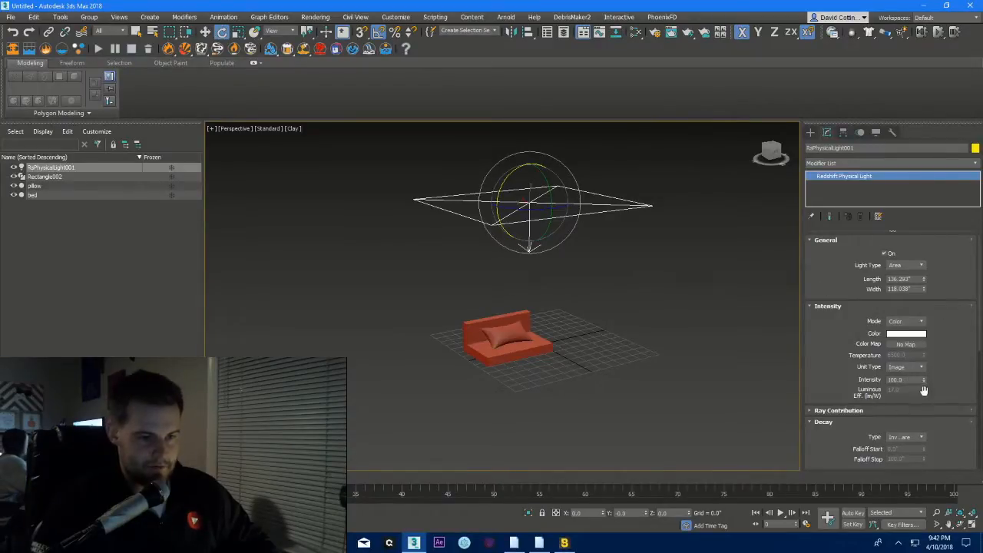
double_click(900, 380)
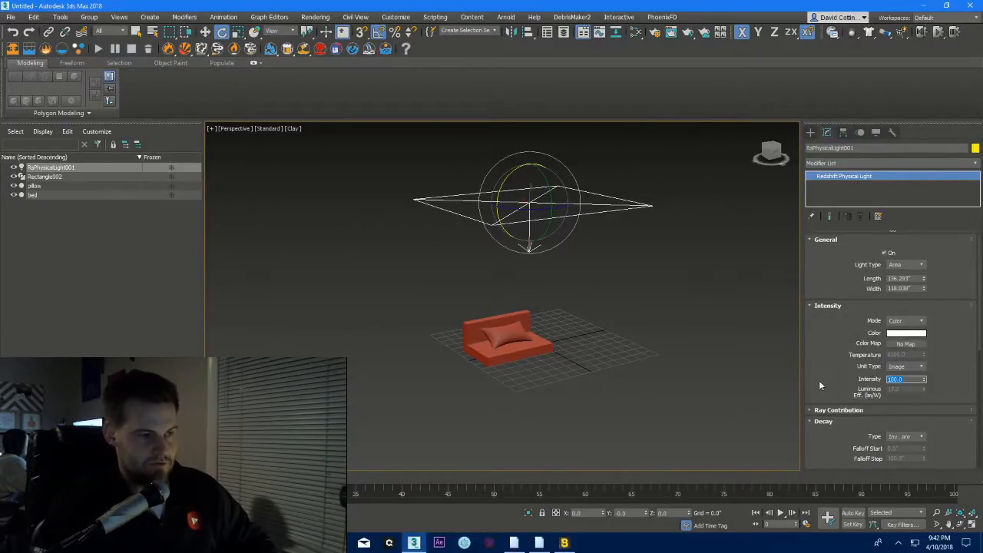
text(10)
key(Return)
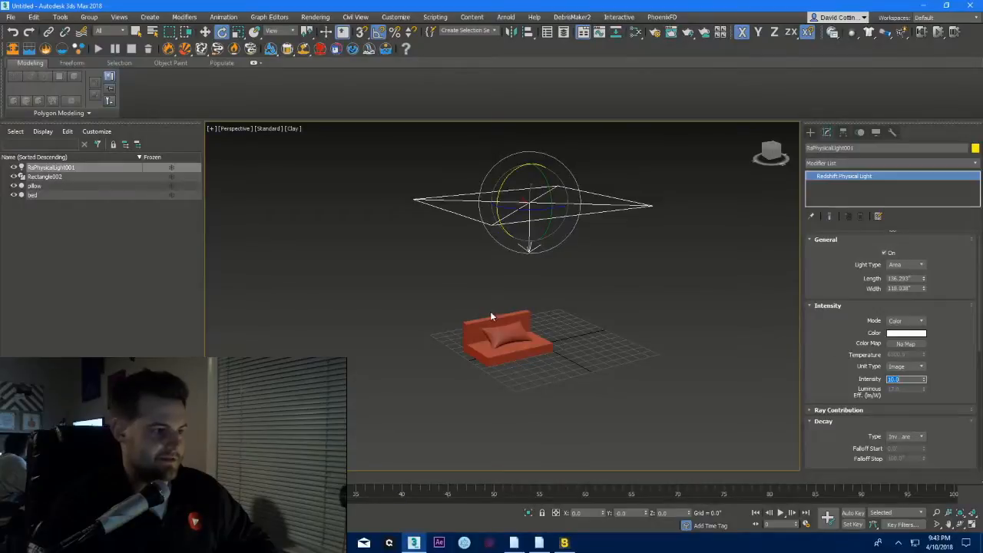
- Set the scene's exposure control to Redshift Photographic Exposure and close the environment settings
scroll(510, 349, up, 10)
middle_drag(500, 279, 521, 289)
scroll(525, 289, up, 3)
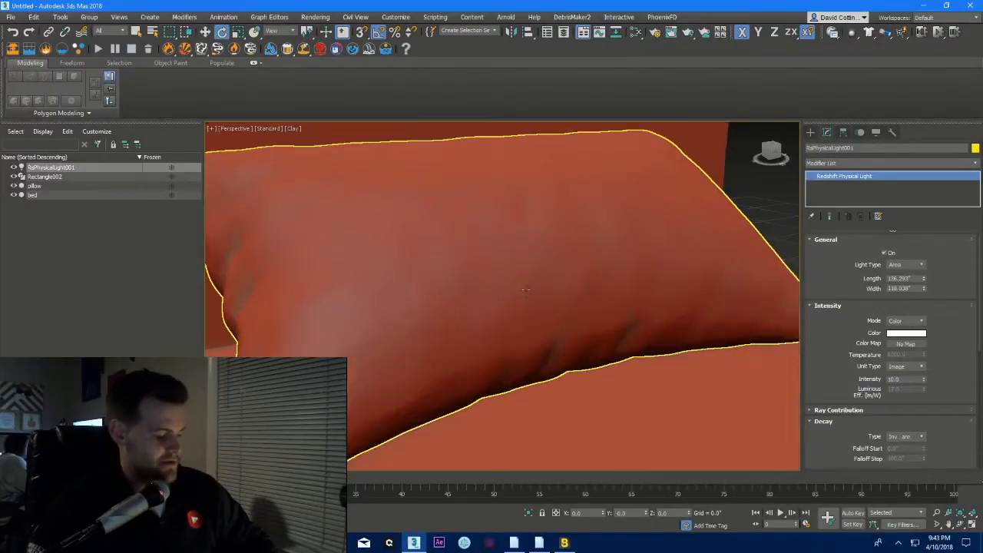
scroll(526, 290, down, 8)
key(8)
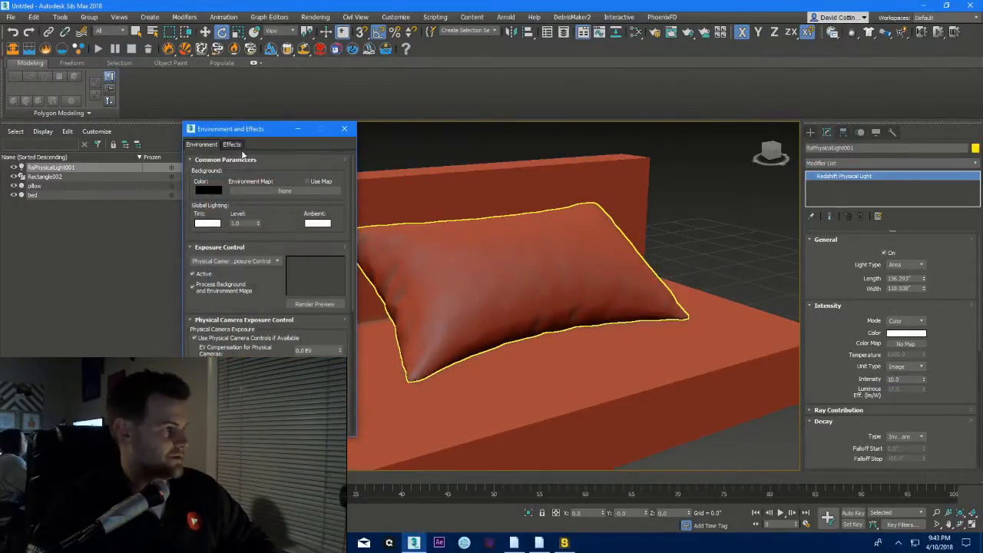
click(233, 145)
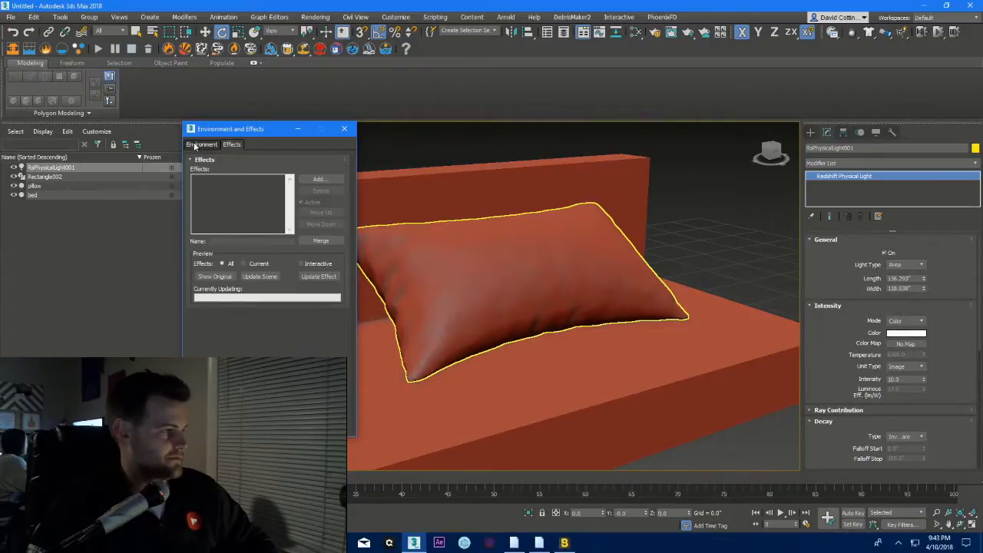
click(195, 146)
click(234, 261)
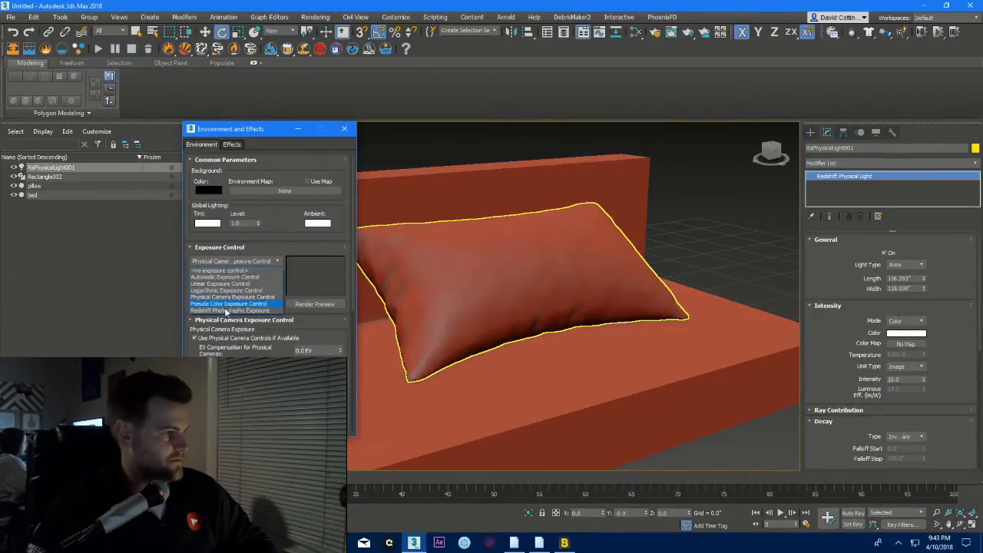
click(225, 310)
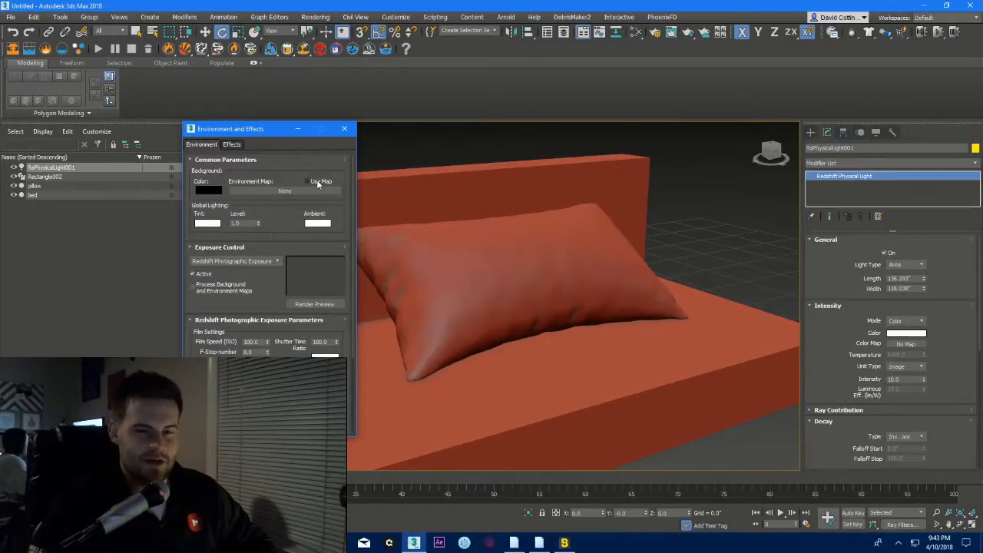
click(343, 130)
- Frame the pillow in the Perspective view, render a test, and close the render view
middle_drag(414, 228, 442, 226)
scroll(438, 214, up, 3)
scroll(452, 244, down, 3)
scroll(442, 226, up, 3)
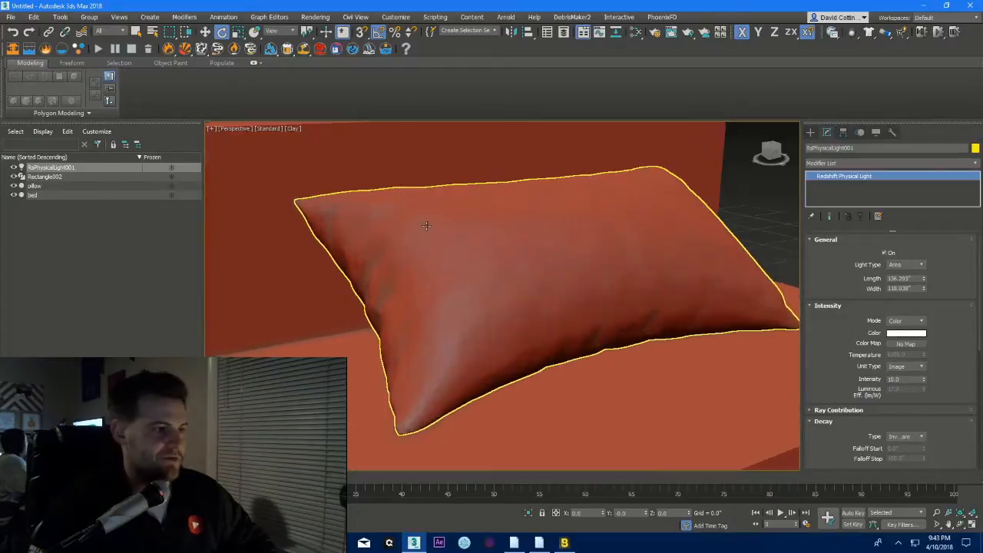
scroll(427, 219, down, 4)
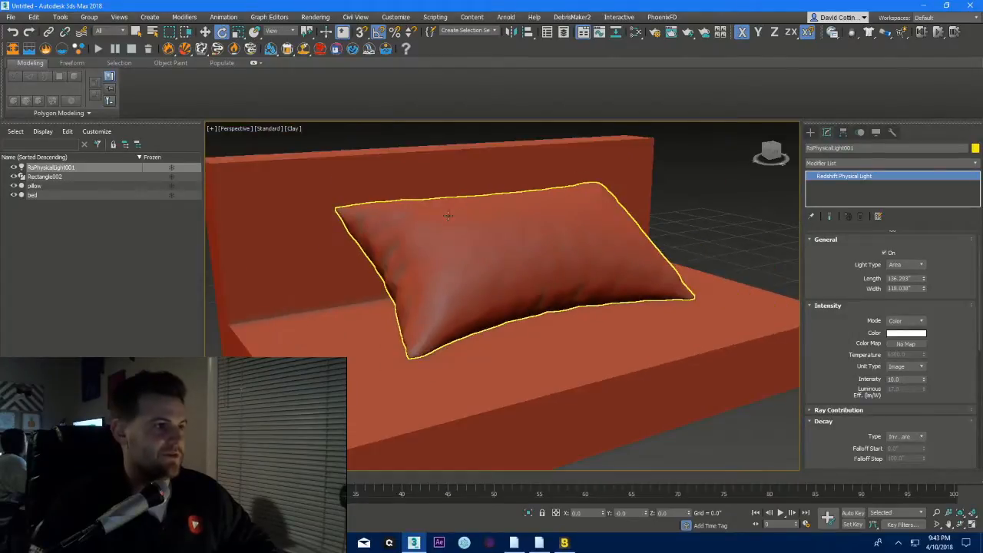
click(687, 34)
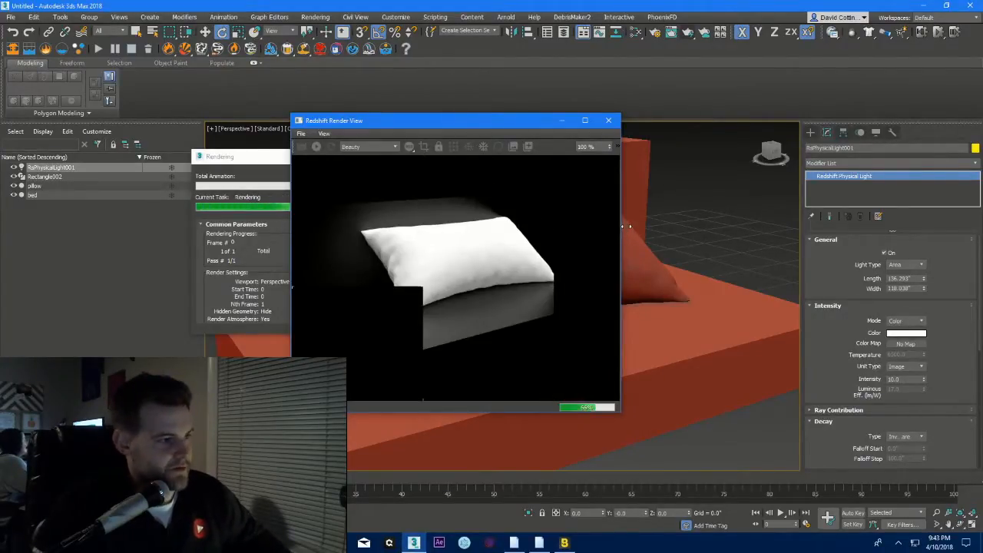
click(612, 122)
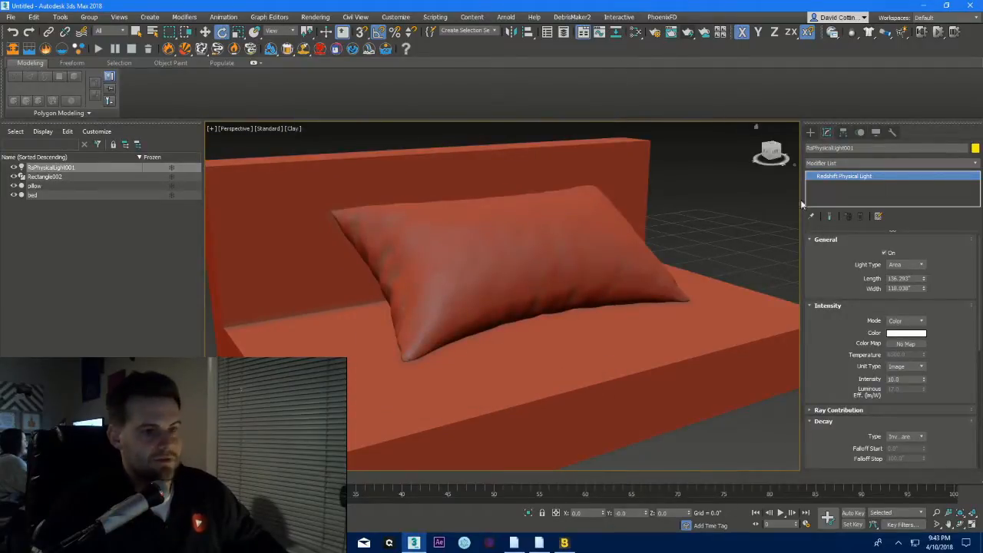
- Raise the Redshift physical light vertically above the bed to a Z position of about 240 inches
scroll(629, 251, down, 10)
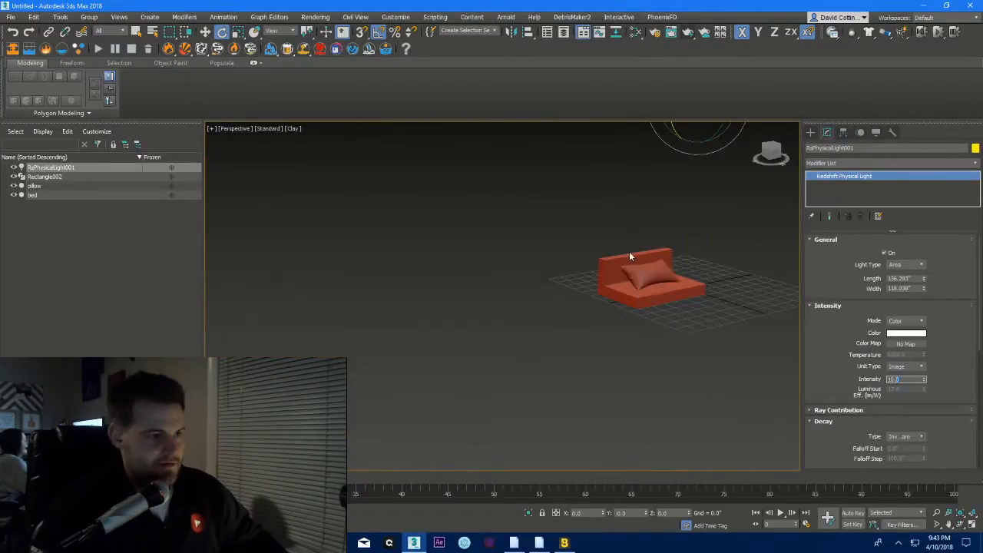
key(w)
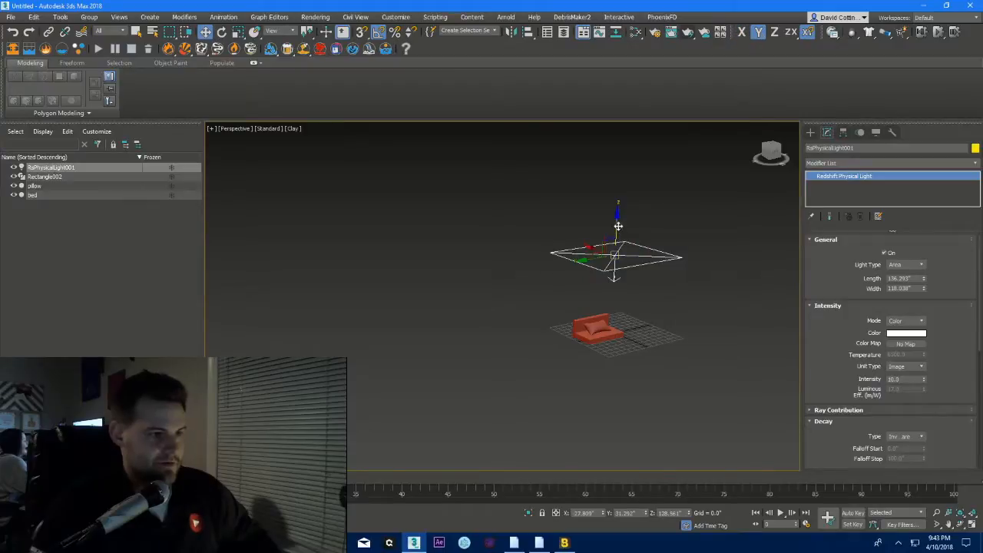
drag(618, 224, 619, 142)
scroll(607, 317, up, 5)
scroll(606, 317, down, 5)
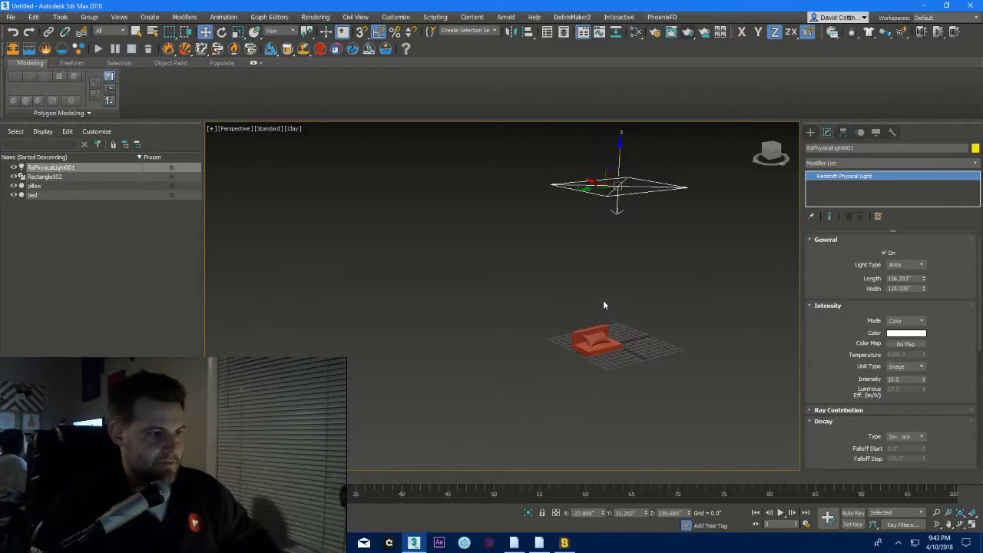
- Rotate the physical light to 30 degrees on X and -45 degrees on Z
key(e)
drag(601, 157, 651, 213)
key(w)
drag(667, 205, 650, 205)
- Zoom back in on the pillow and render another test of the Perspective view with the repositioned light
scroll(592, 349, up, 8)
scroll(587, 358, up, 6)
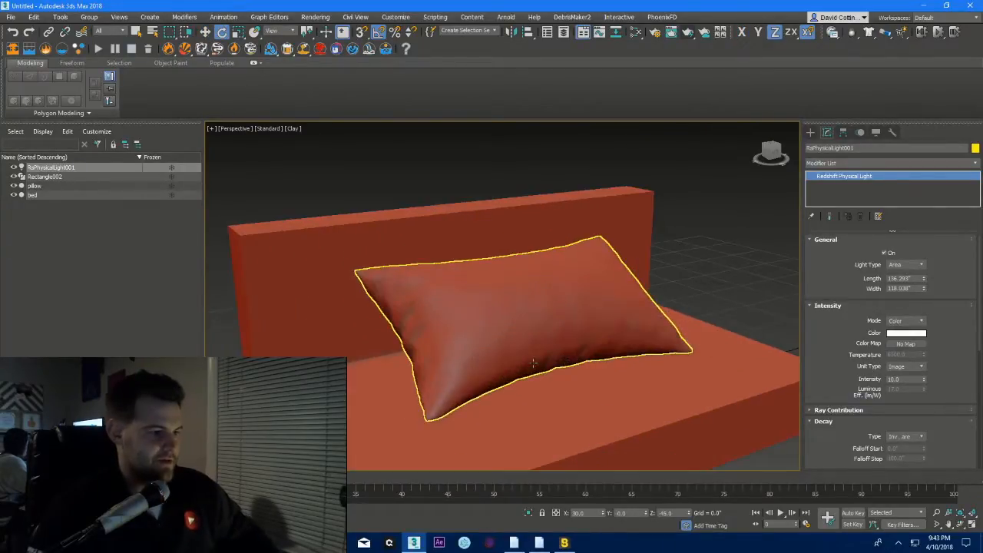
scroll(568, 330, down, 3)
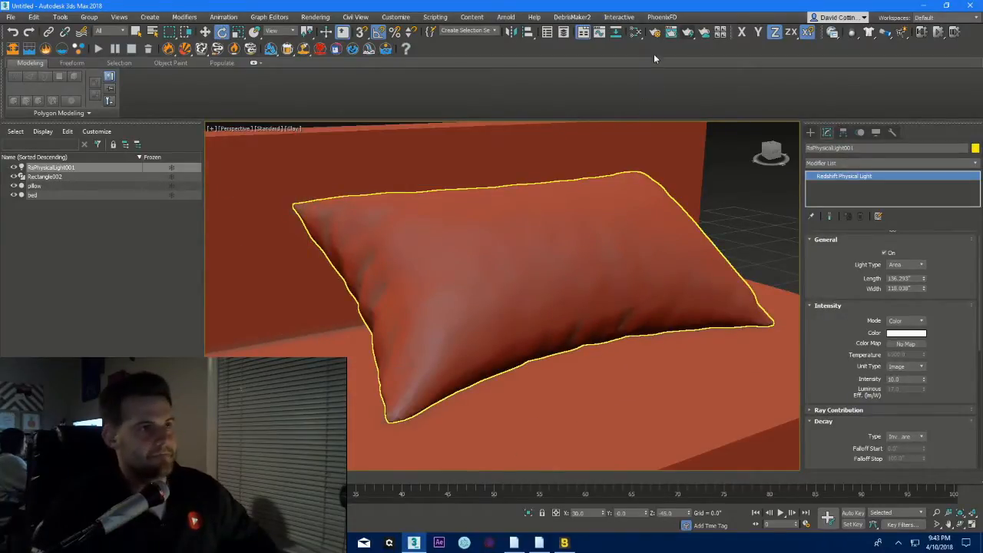
click(687, 33)
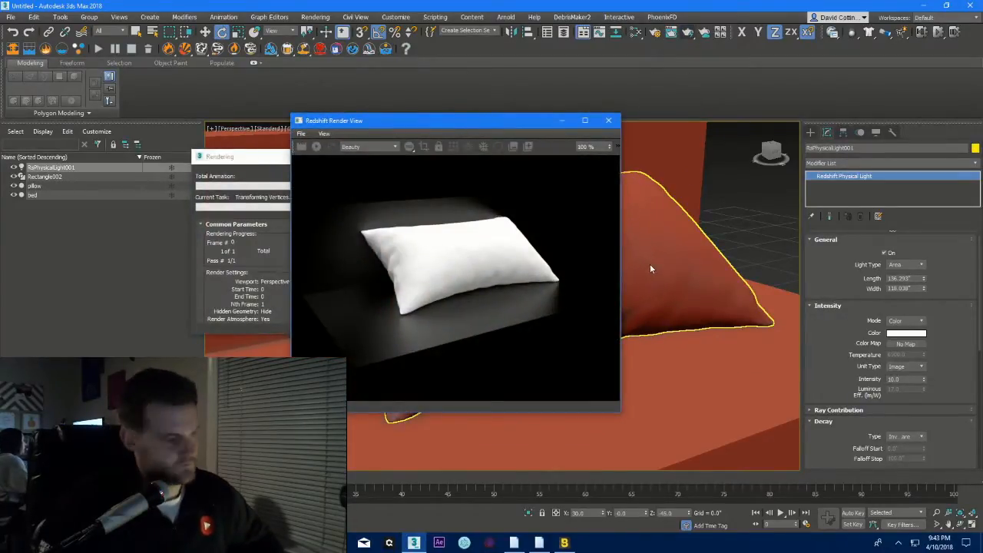
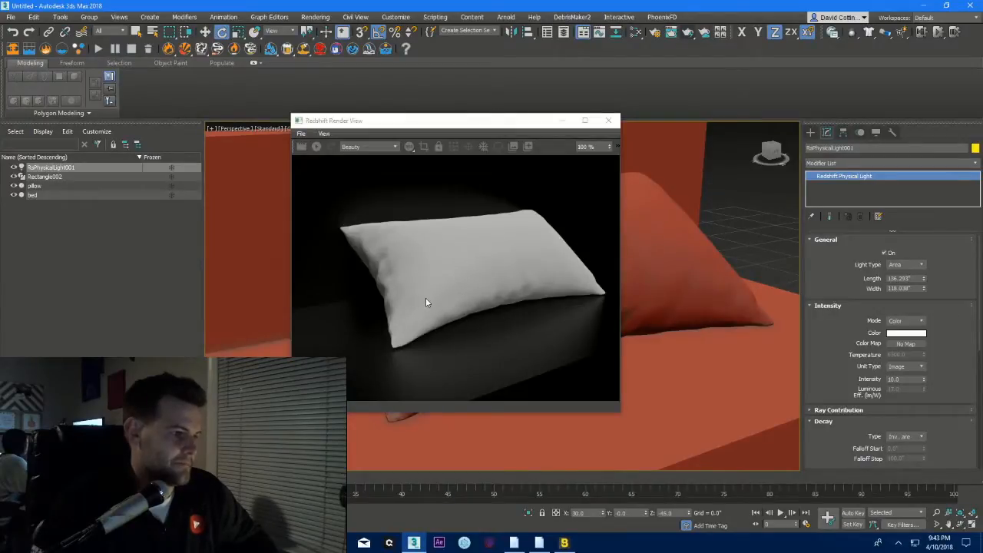
- Close the render view and clone the pillow once as an instance beside the original, along the bed's length
click(609, 122)
scroll(568, 253, down, 5)
click(568, 254)
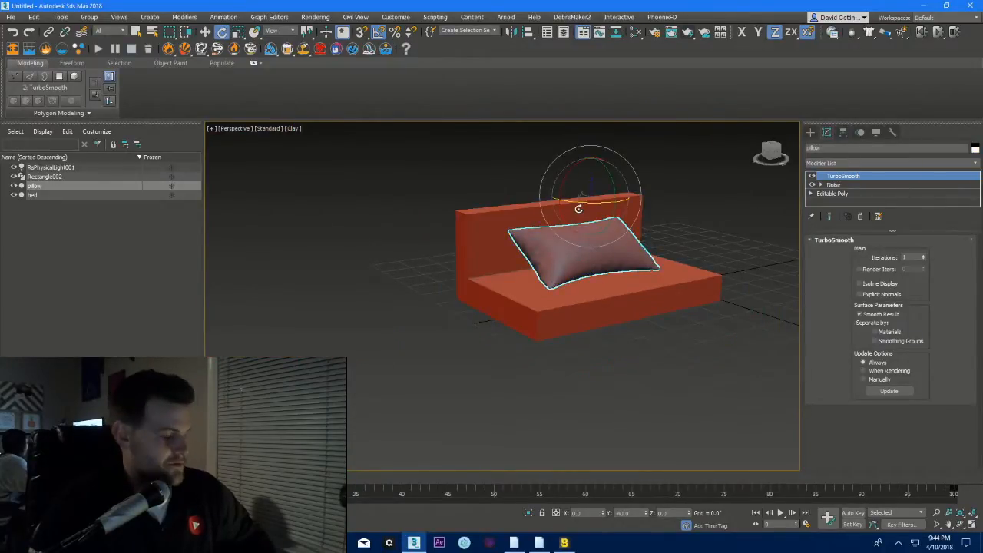
key(w)
mouse_move(563, 204)
shift+mouse_down()
mouse_move(424, 242)
mouse_move(442, 232)
shift+mouse_up()
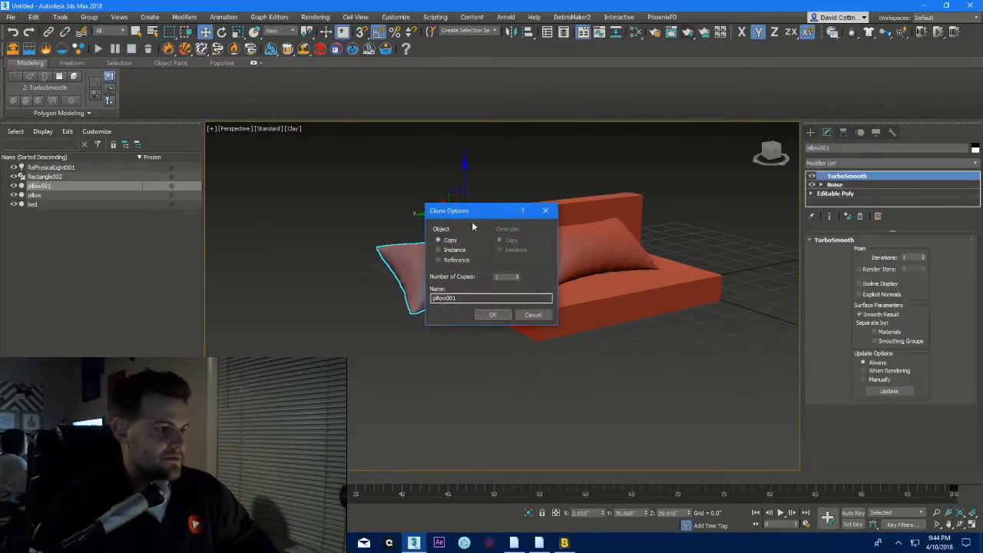
click(457, 250)
click(492, 314)
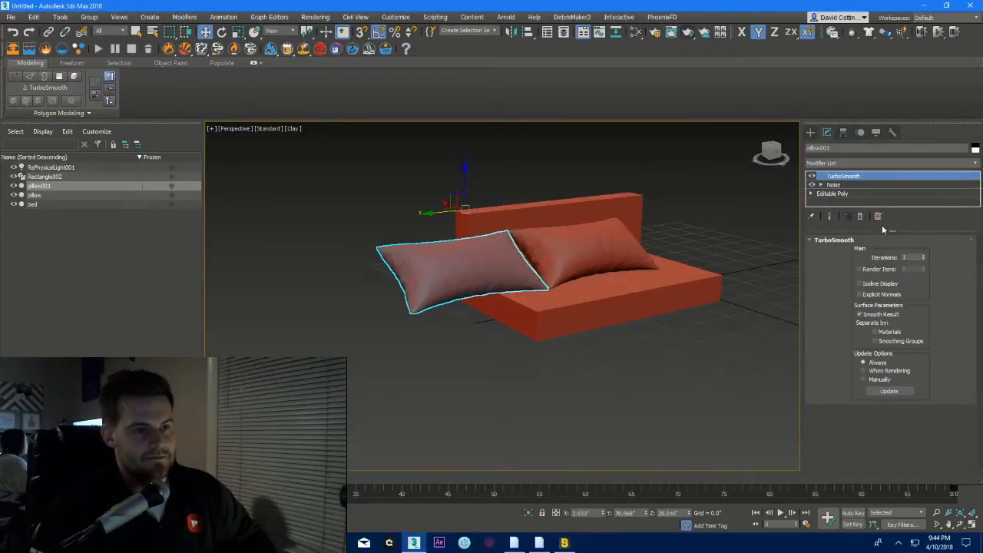
- Set the second pillow's Noise seed to 65 and scale to 2.232, and clone that pillow as an instance above the two pillows
click(843, 185)
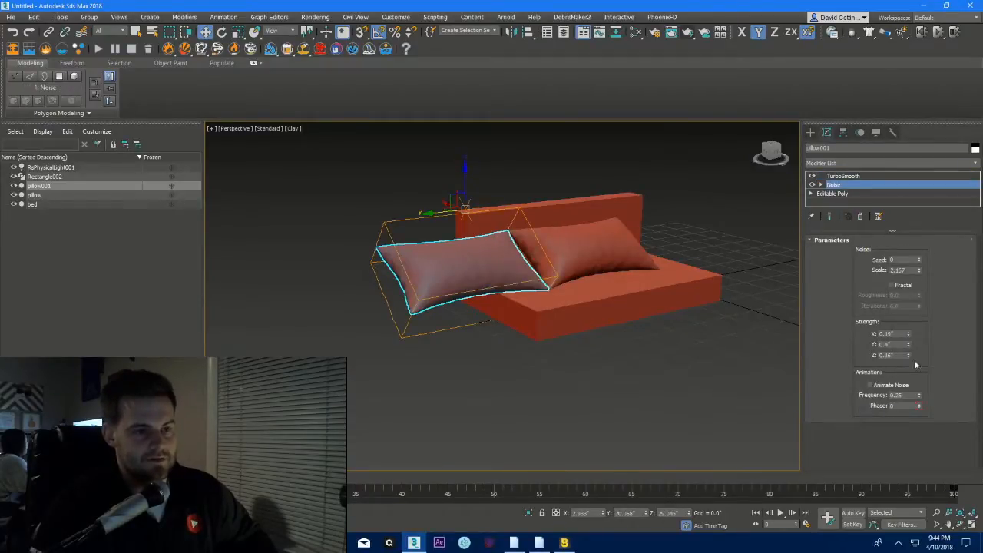
mouse_move(918, 261)
mouse_down()
mouse_move(920, 300)
mouse_move(918, 269)
mouse_up()
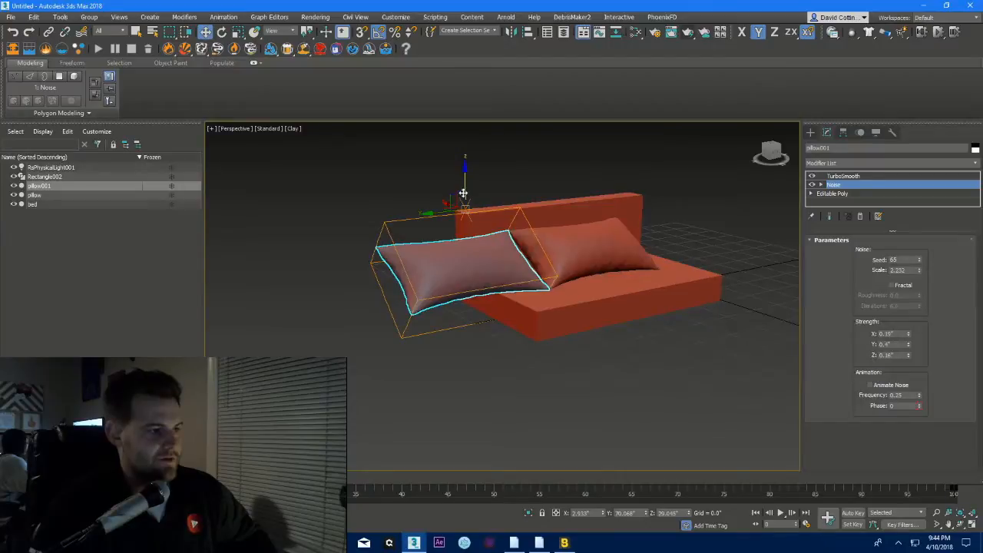
mouse_move(456, 193)
mouse_down()
mouse_move(519, 154)
mouse_move(522, 132)
mouse_up()
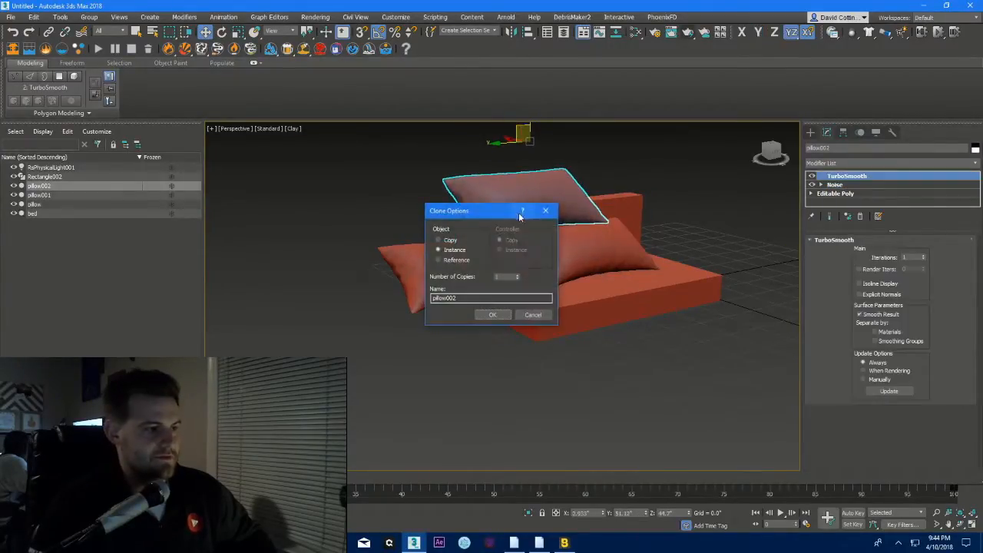
click(492, 314)
- Scale the bed wider along Y and shift it so that it sits under both lower pillows
click(534, 309)
key(r)
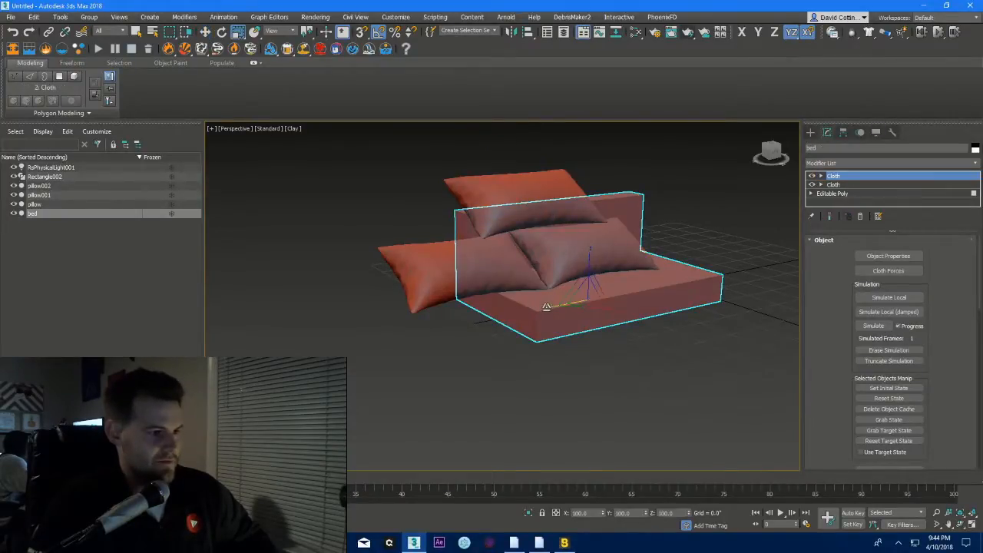
mouse_move(545, 308)
mouse_down()
mouse_move(446, 333)
mouse_move(534, 304)
mouse_up()
key(w)
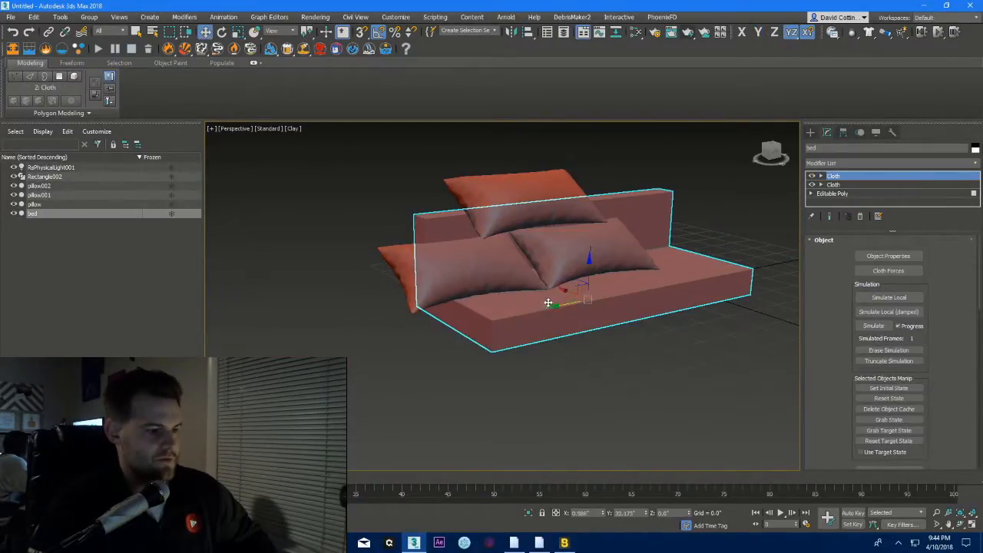
alt+middle_drag(549, 302, 509, 319)
- Move the top pillow about 6 inches along X, away from the bed's backrest
click(516, 198)
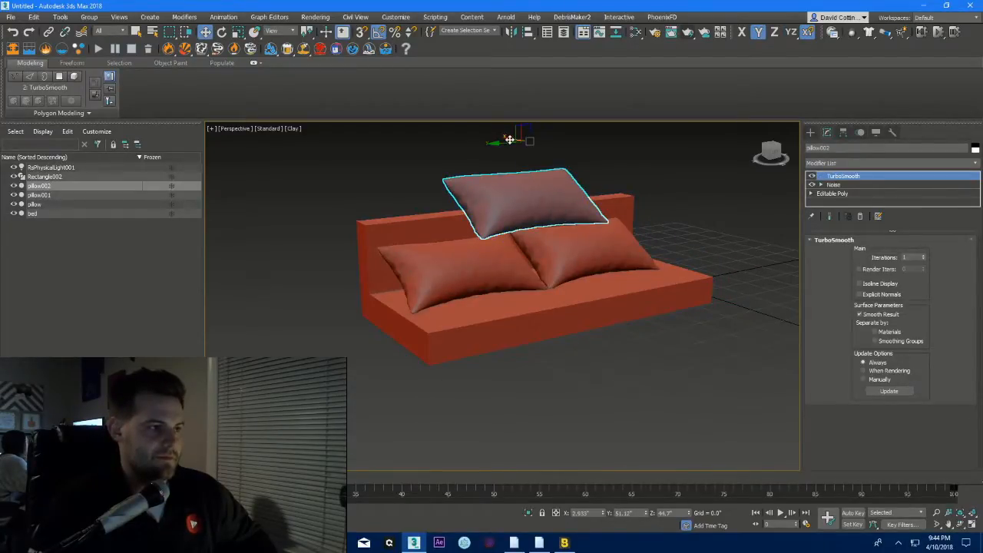
drag(509, 141, 523, 146)
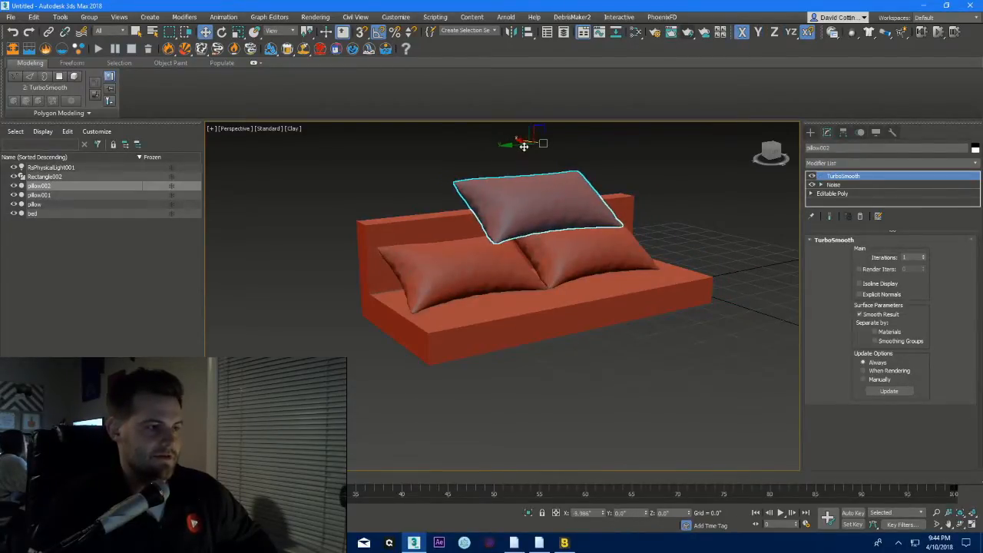
right_click(575, 190)
- Delete the TurboSmooth and Noise modifiers from the top pillow and apply a Cloth modifier to it
shift+click(833, 185)
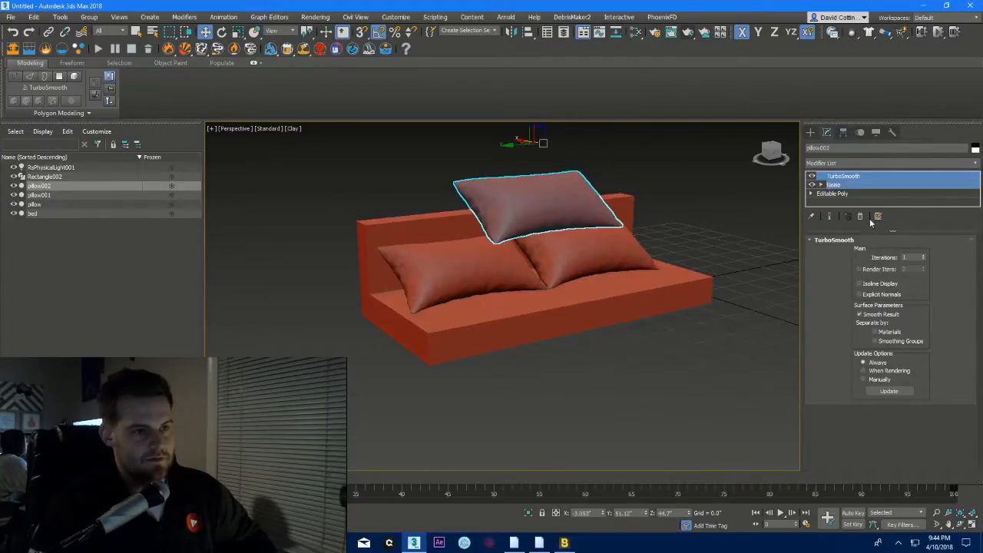
key(Delete)
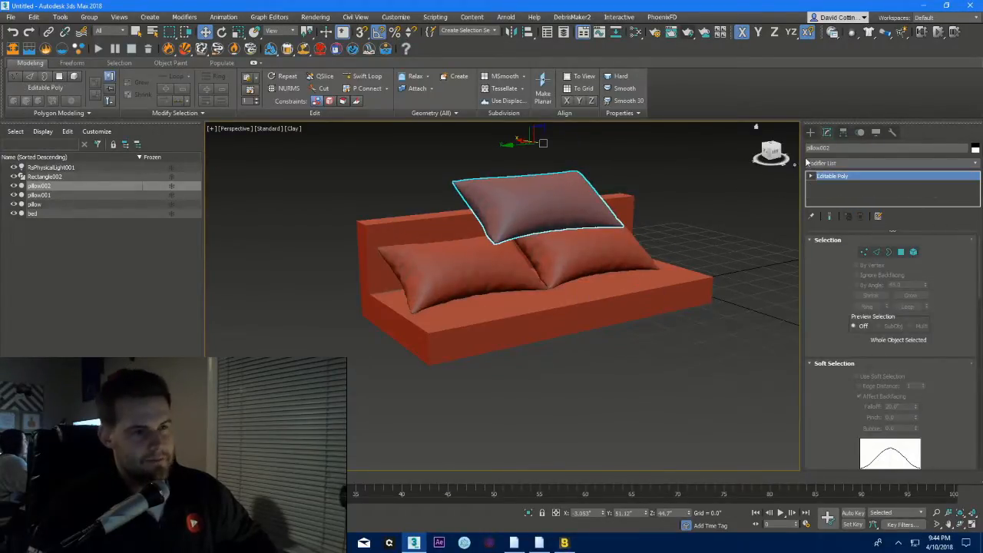
click(817, 163)
key(c)
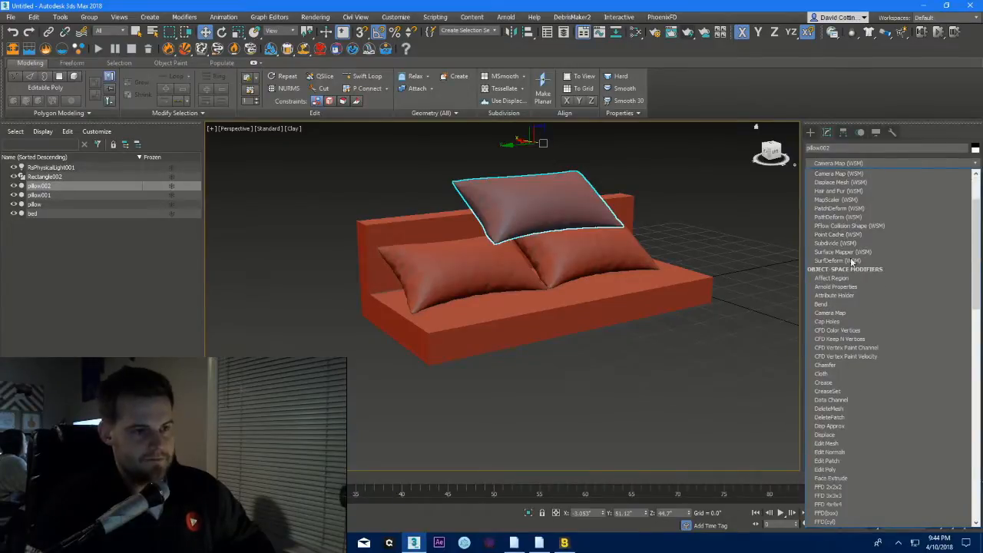
click(833, 374)
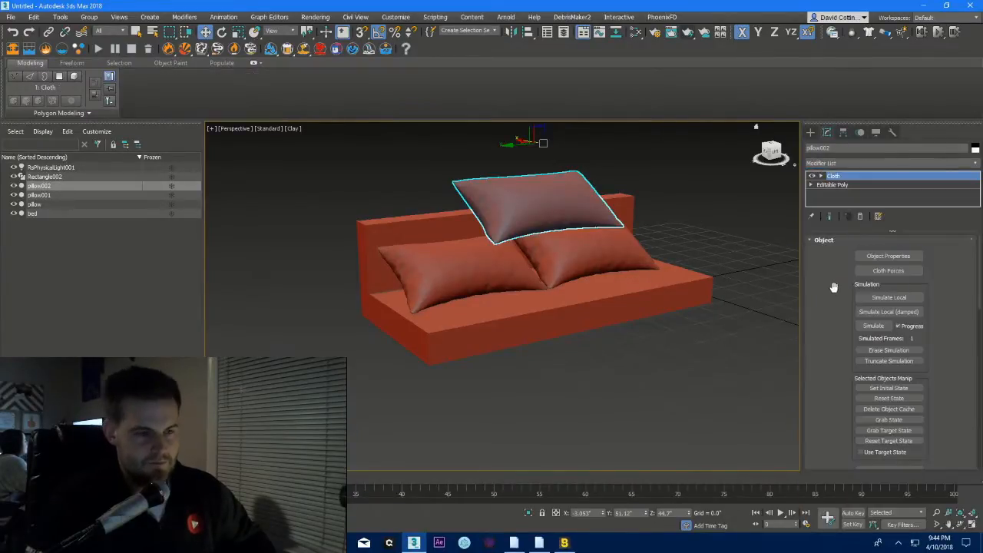
- Make pillow002 a Cloth object with the Cotton preset, pressure 50 and damping 3
click(877, 259)
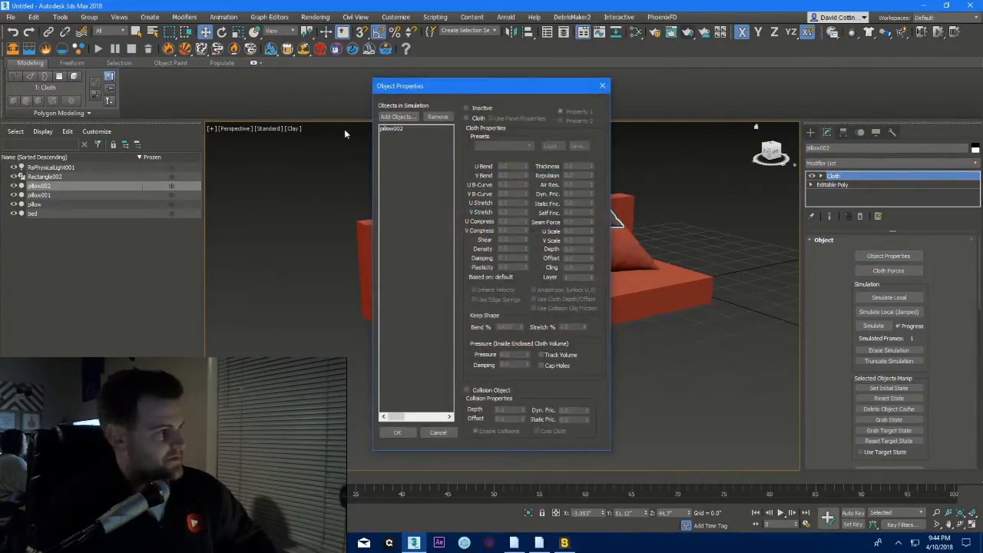
click(385, 129)
click(466, 118)
click(501, 145)
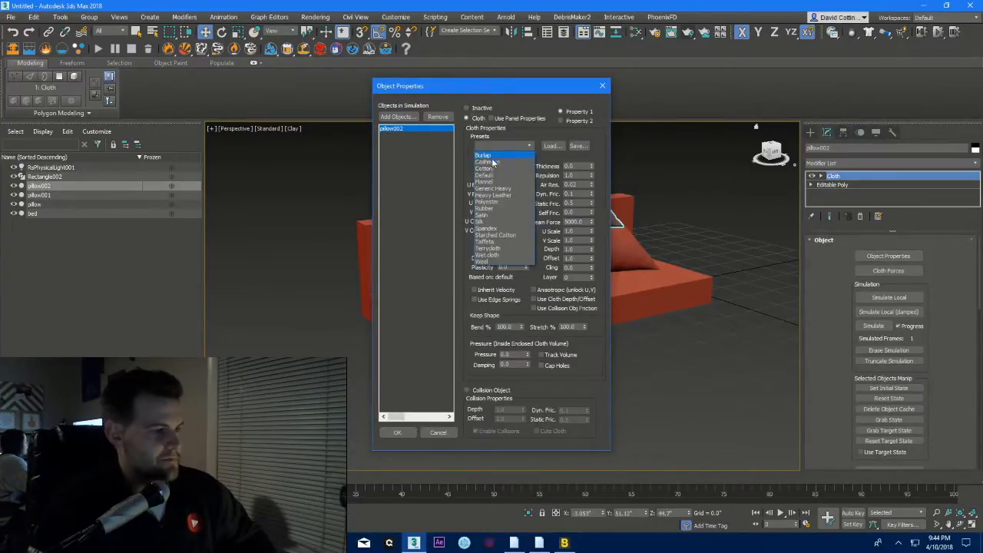
click(495, 169)
drag(519, 354, 461, 365)
text(10)
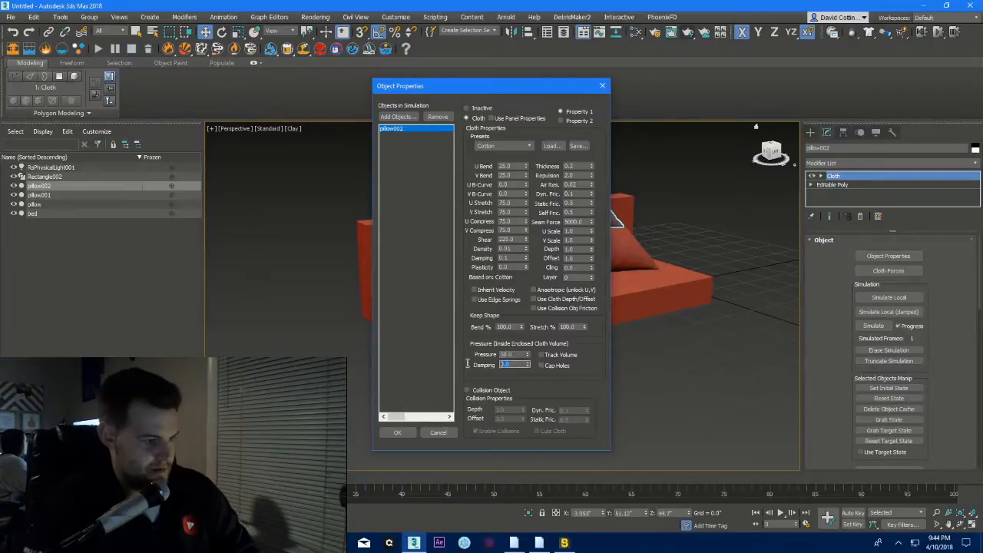
click(397, 432)
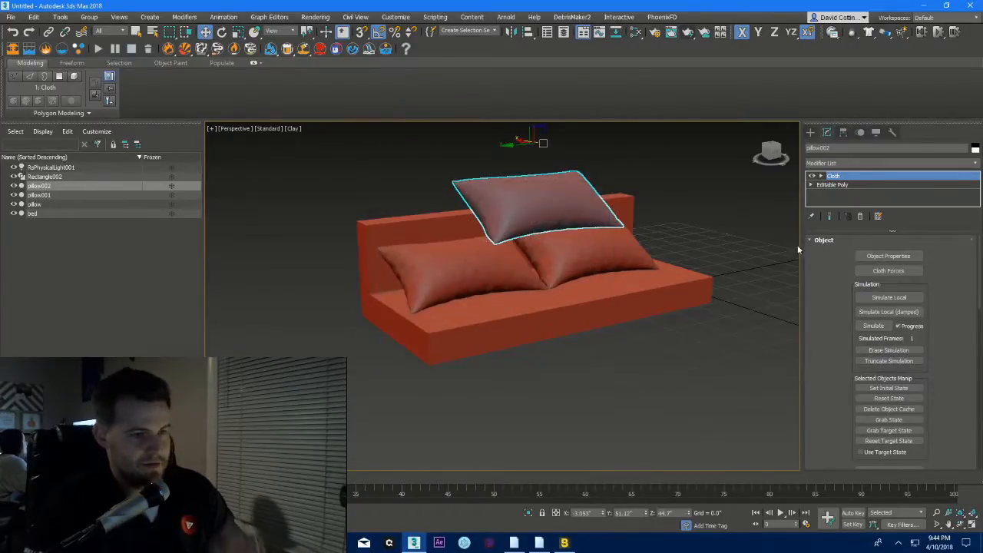
- Add the bed, pillow and pillow001 to the cloth simulation of the top pillow
click(888, 256)
click(397, 116)
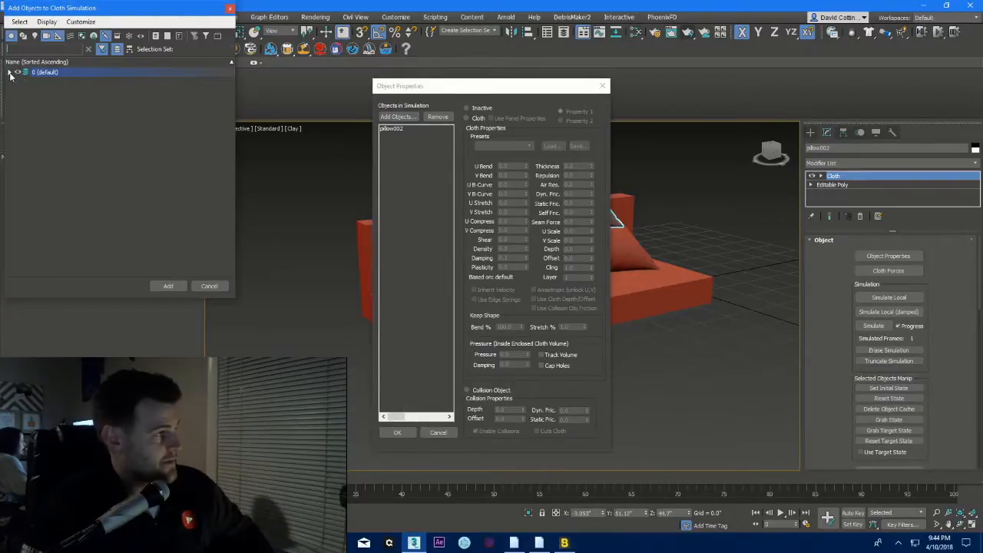
click(9, 73)
click(45, 82)
shift+click(50, 98)
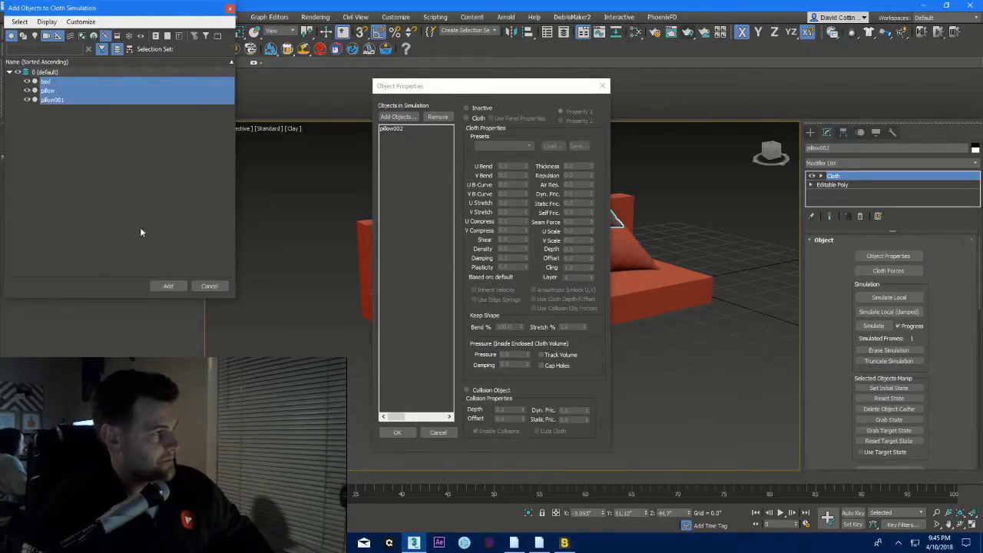
click(164, 284)
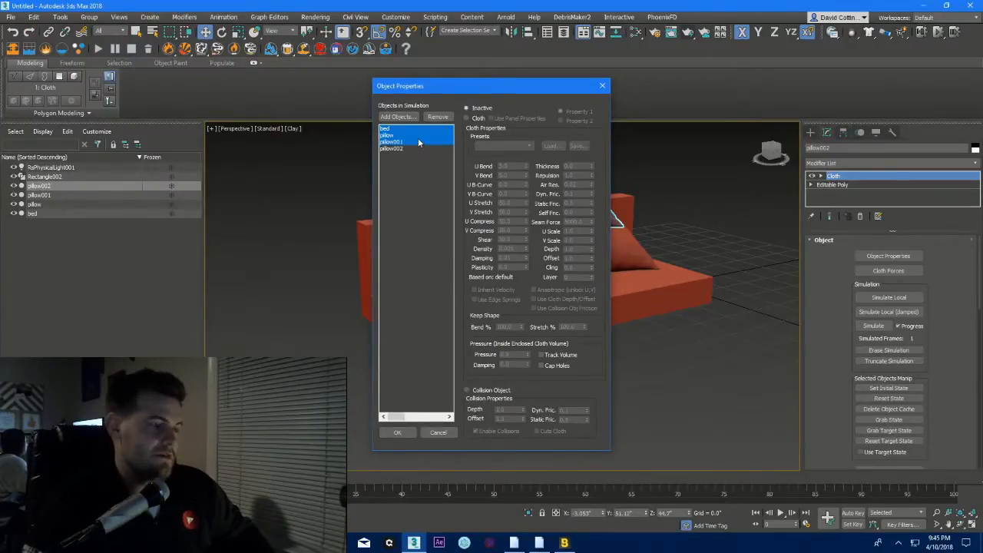
- Make the bed a Collision Object with a depth of 0.3 and a reduced offset
click(402, 129)
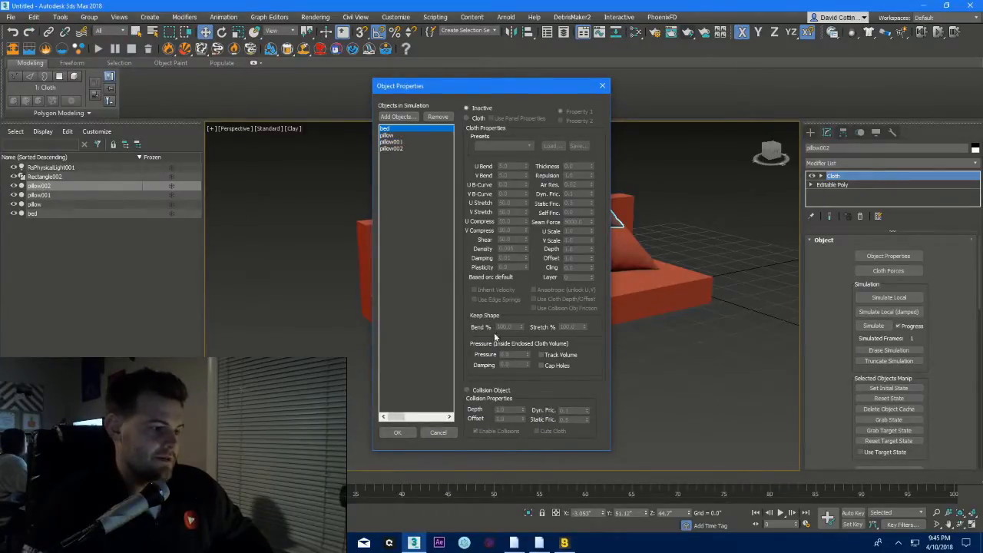
click(489, 391)
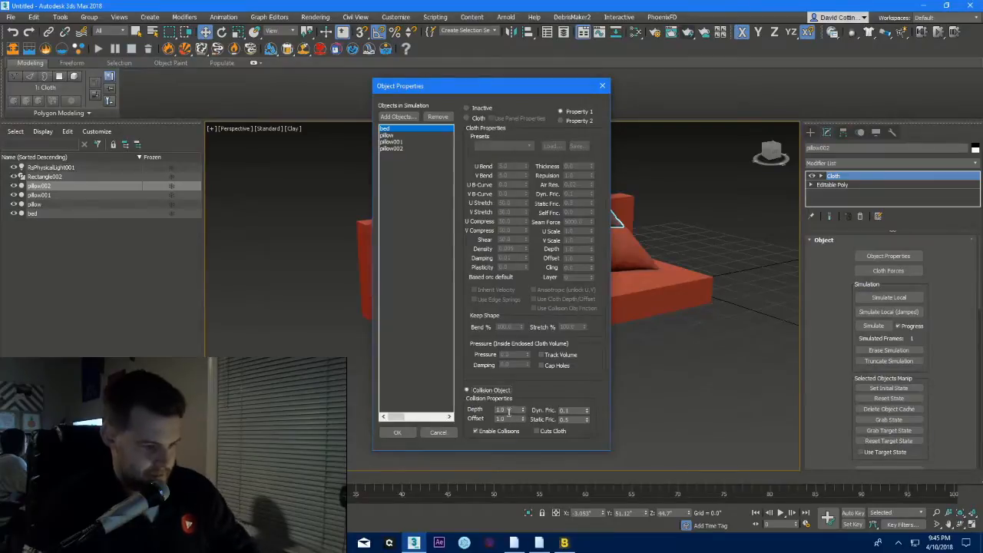
click(509, 410)
click(510, 419)
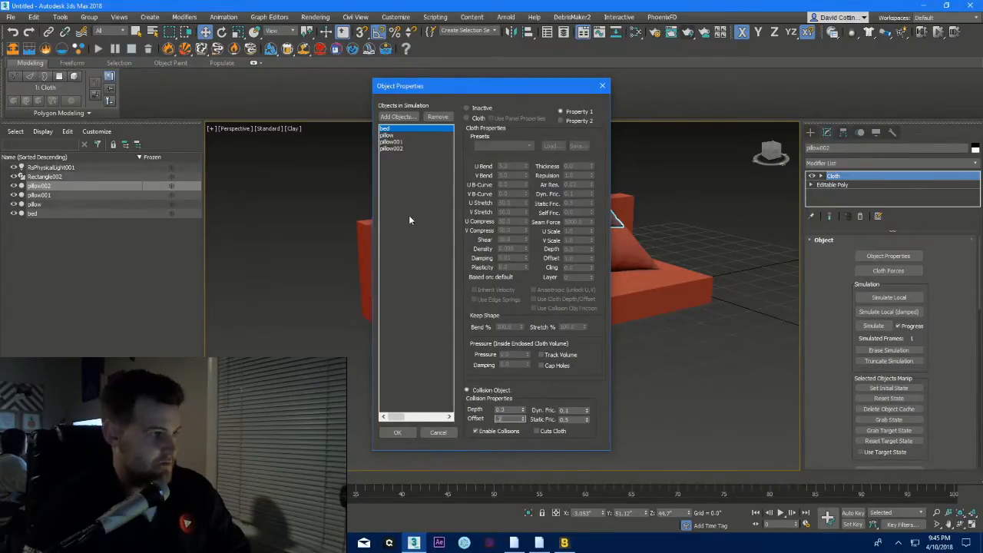
- Make the object named pillow a Cloth object with the Cotton preset and enter its internal pressure
click(390, 135)
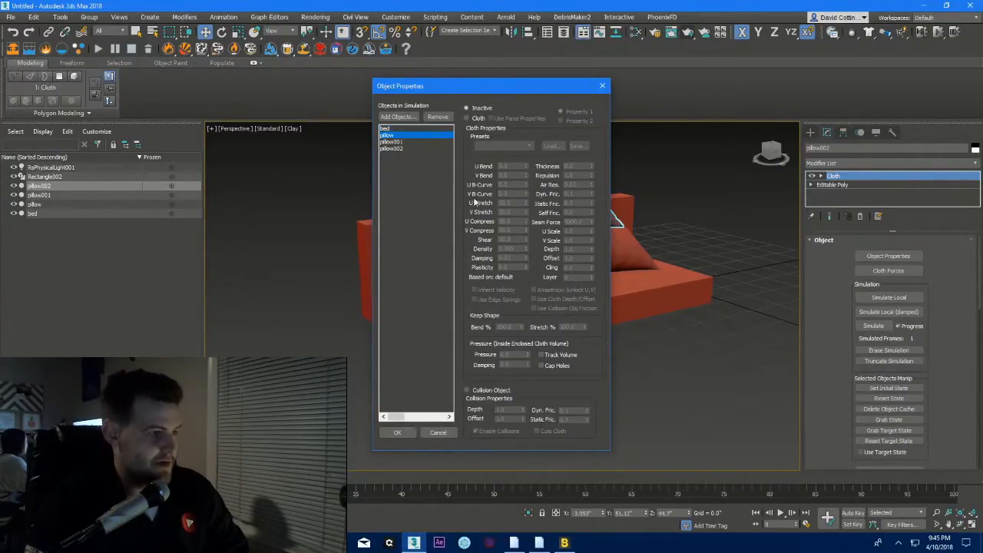
click(481, 119)
click(500, 145)
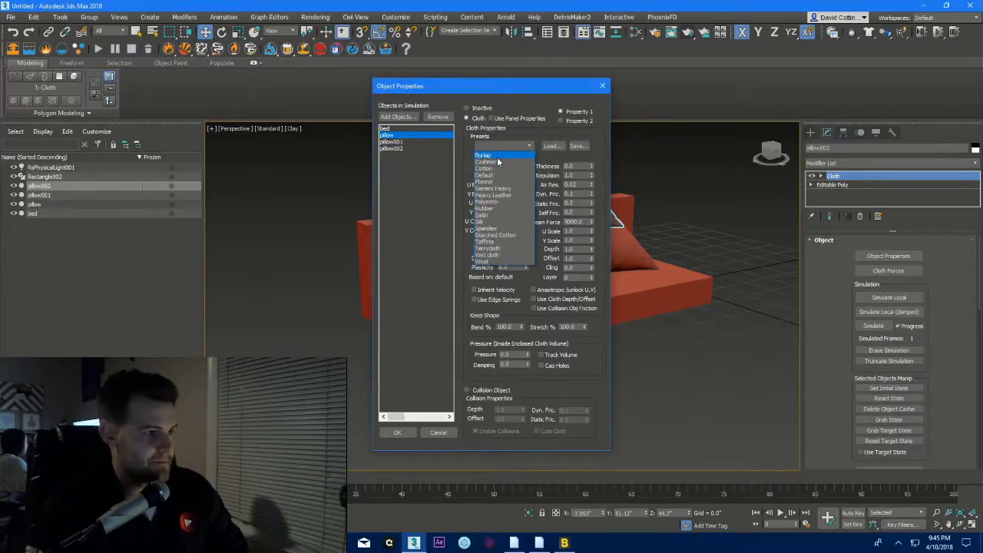
click(496, 168)
double_click(512, 353)
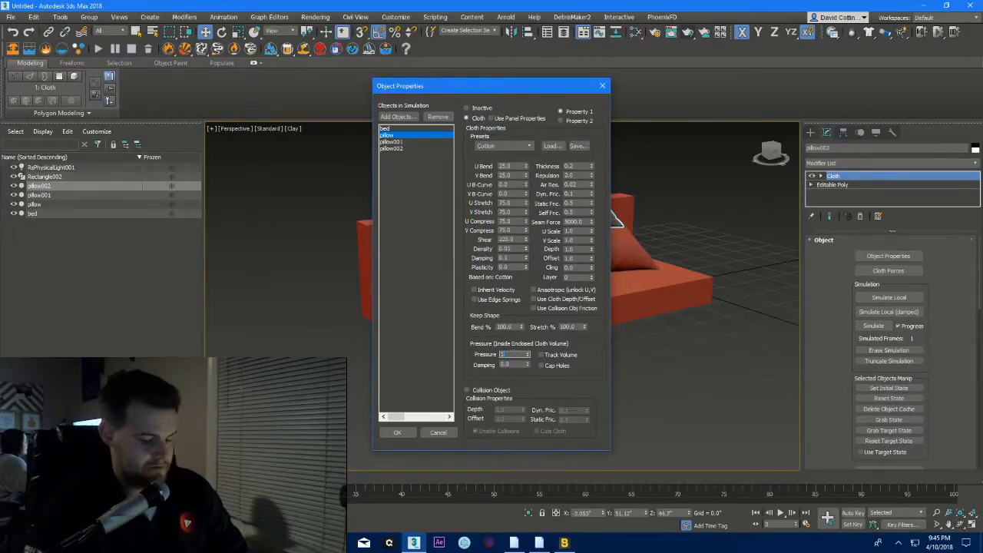
- Make pillow001 a Cloth object with pressure 50 and damping 3, check pillow002's cloth settings and accept the object properties
click(395, 142)
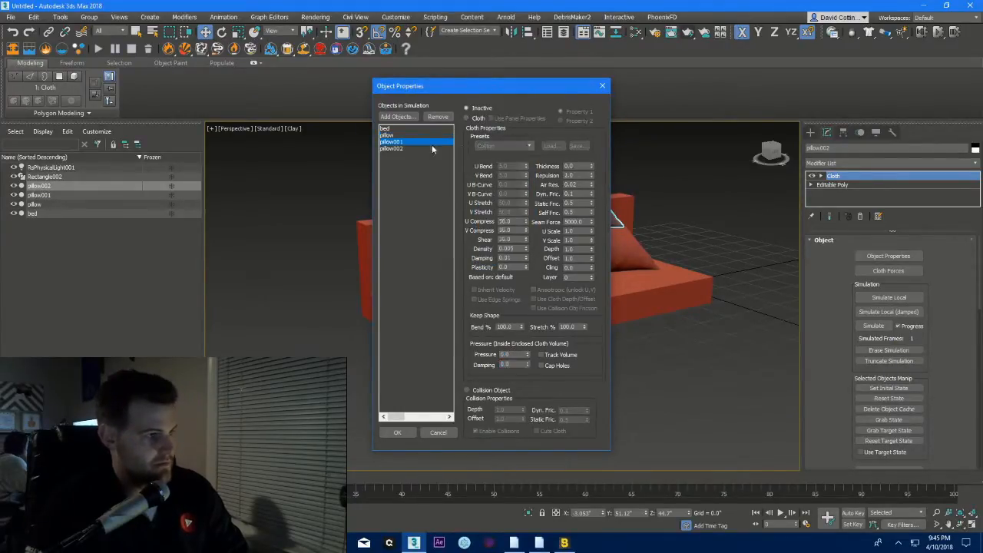
click(467, 118)
click(503, 146)
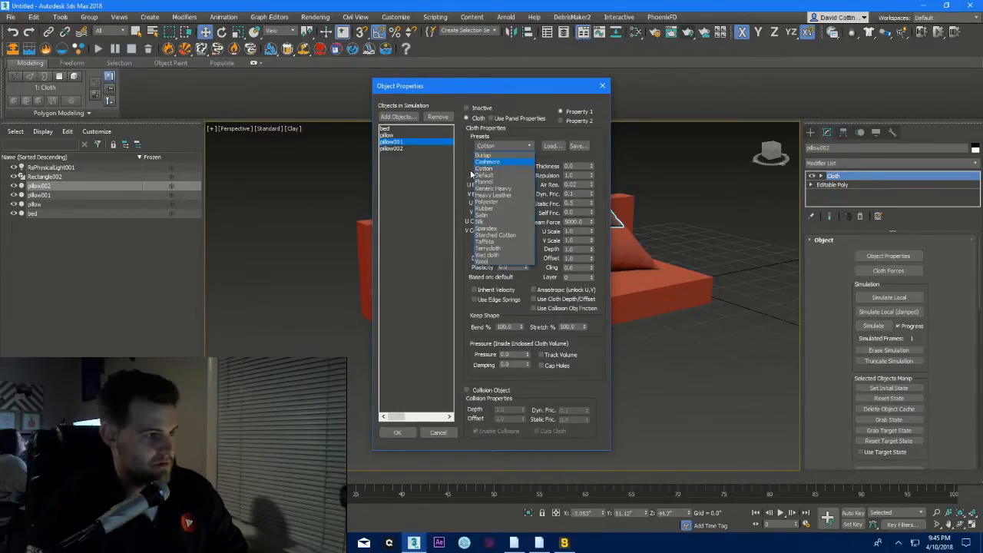
click(483, 327)
drag(516, 353, 475, 353)
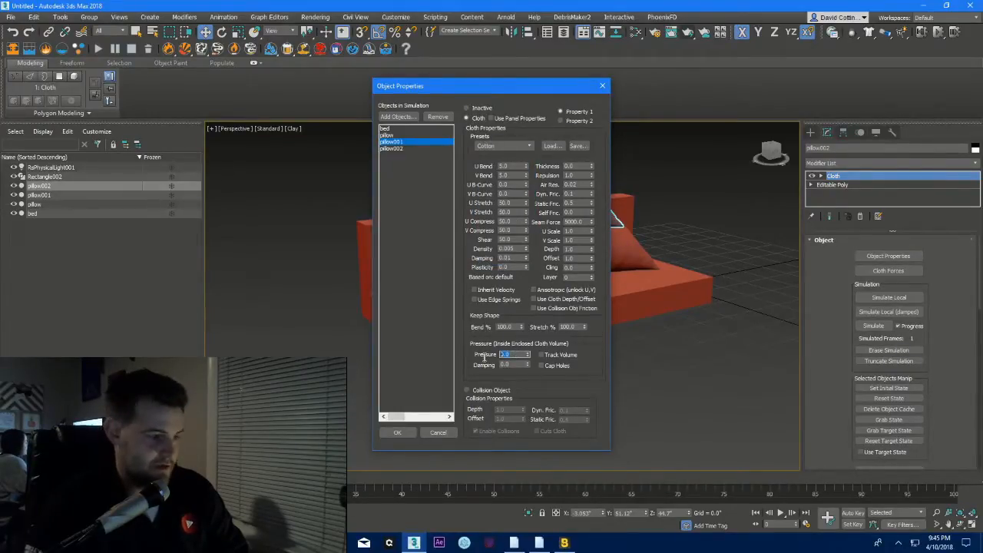
text(50)
key(Tab)
text(3)
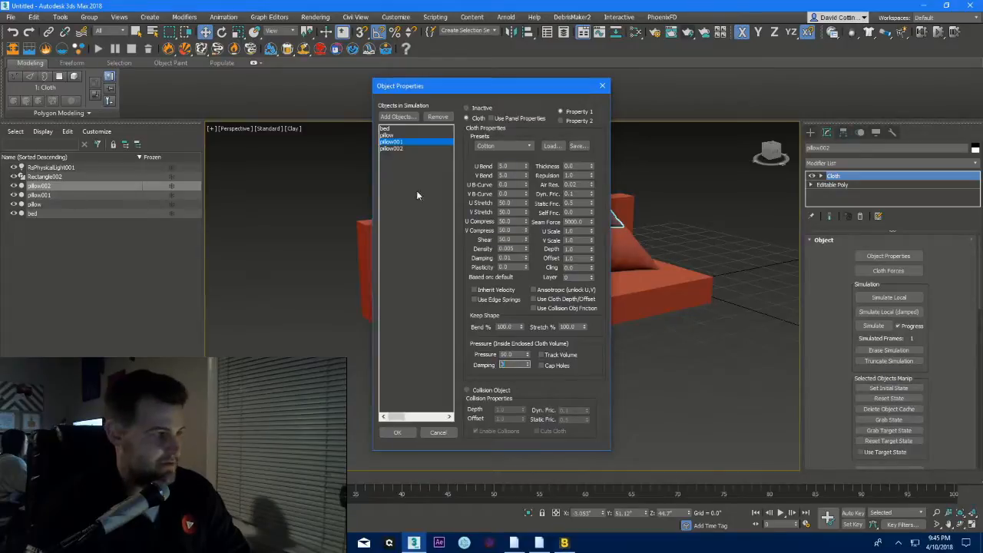
click(400, 149)
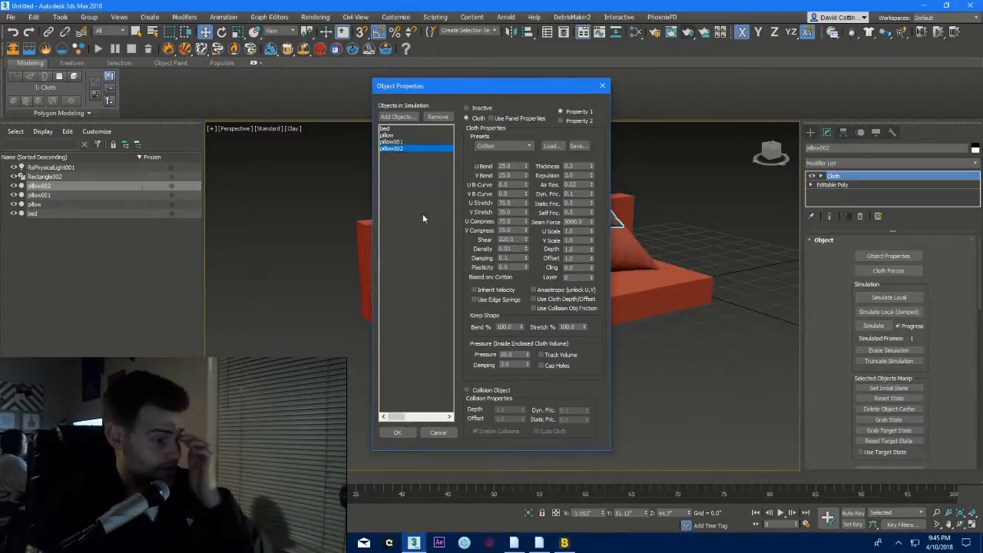
click(399, 433)
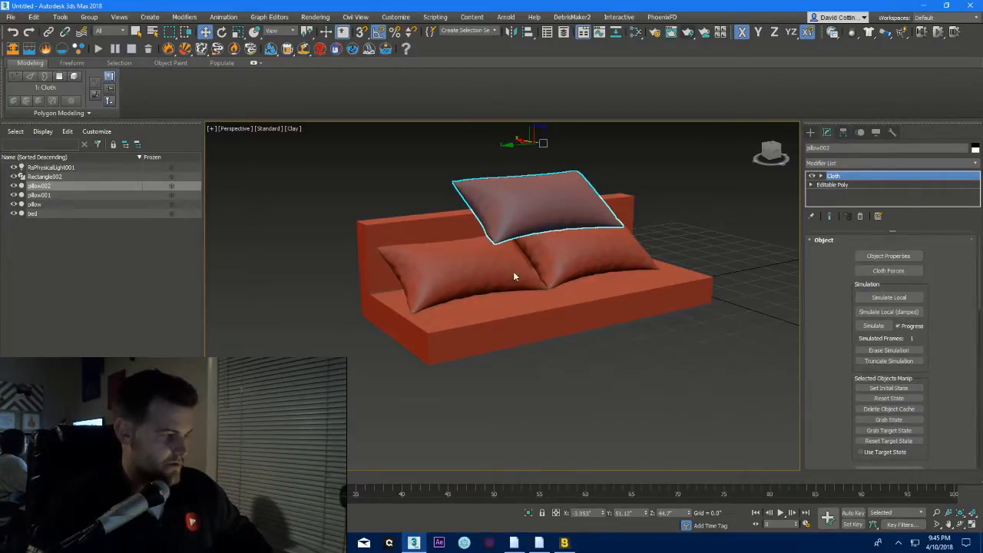
- Lower pillow002 to about X -7 and Z 41.9 above the other pillows and rotate it to a steeper tilt
scroll(541, 289, up, 3)
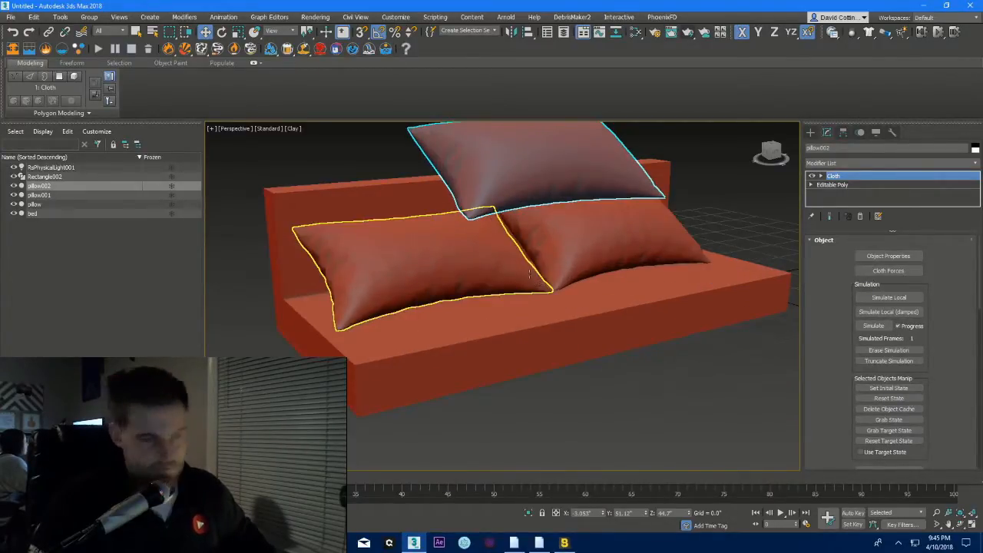
middle_drag(541, 289, 501, 163)
drag(501, 146, 488, 170)
key(e)
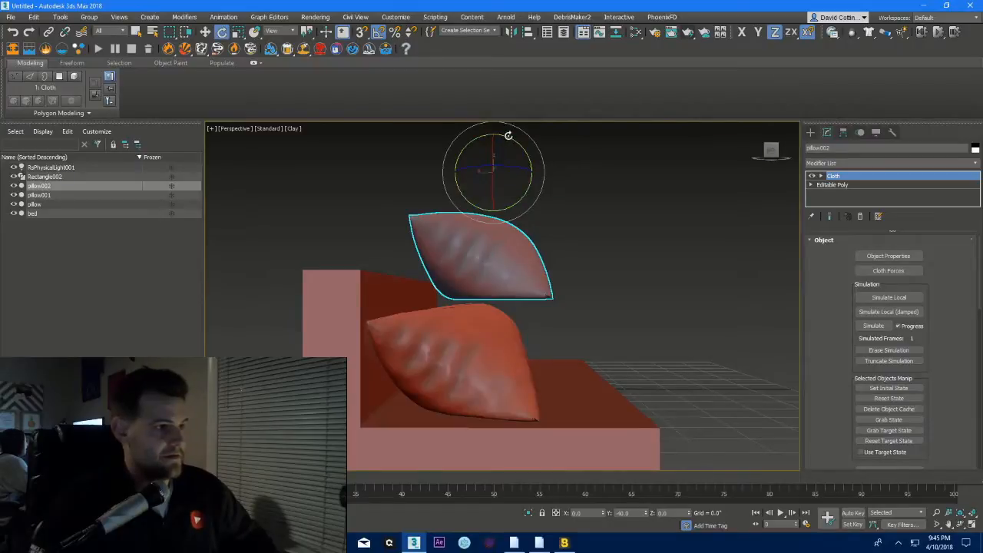
drag(509, 136, 525, 164)
key(w)
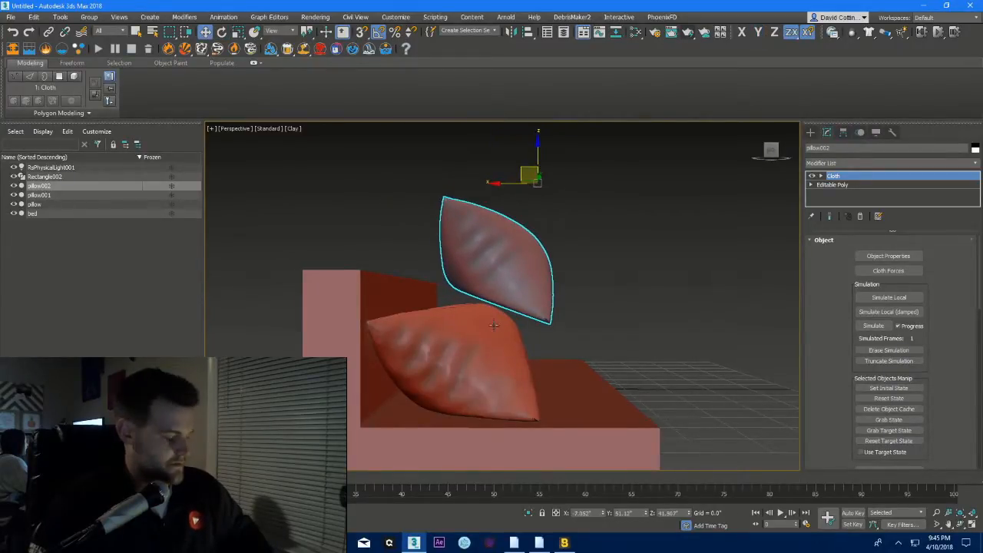
alt+middle_drag(493, 325, 703, 334)
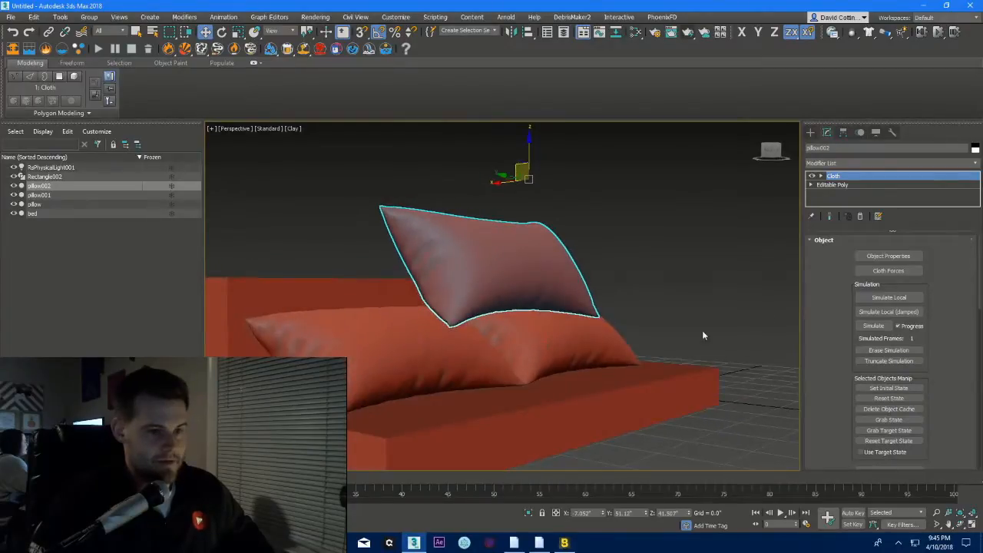
- Test the damped local simulation on pillow002 and check the modifier stacks of the two lower pillows
click(861, 313)
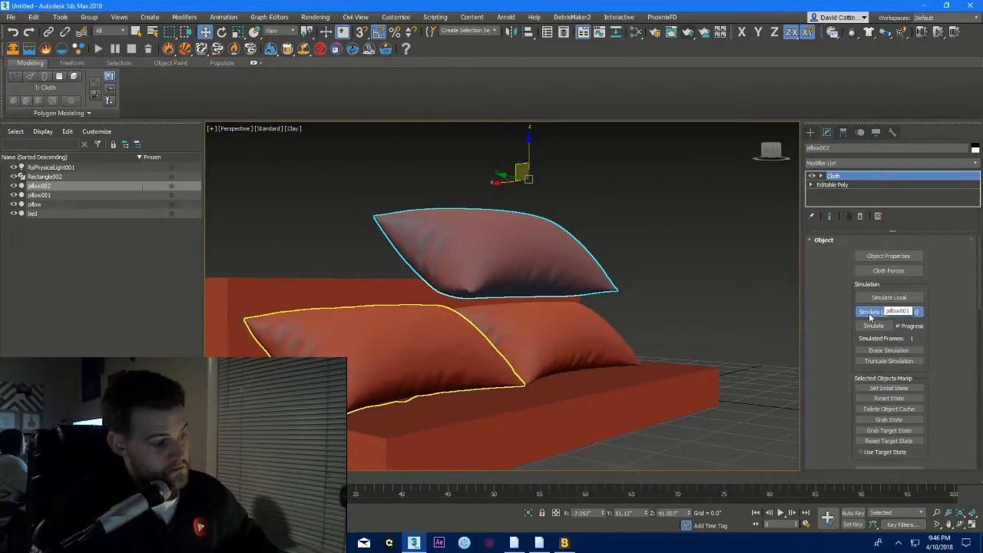
click(870, 313)
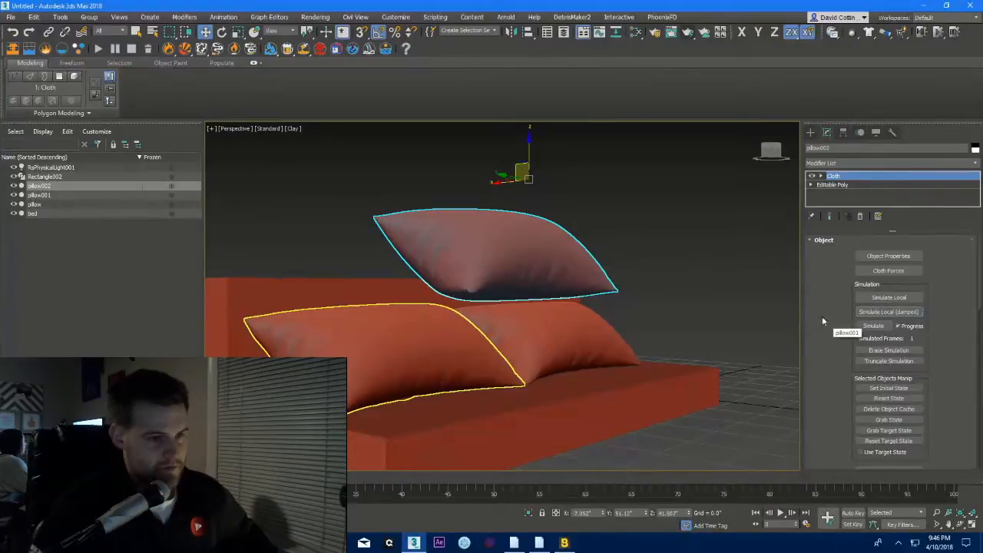
click(461, 336)
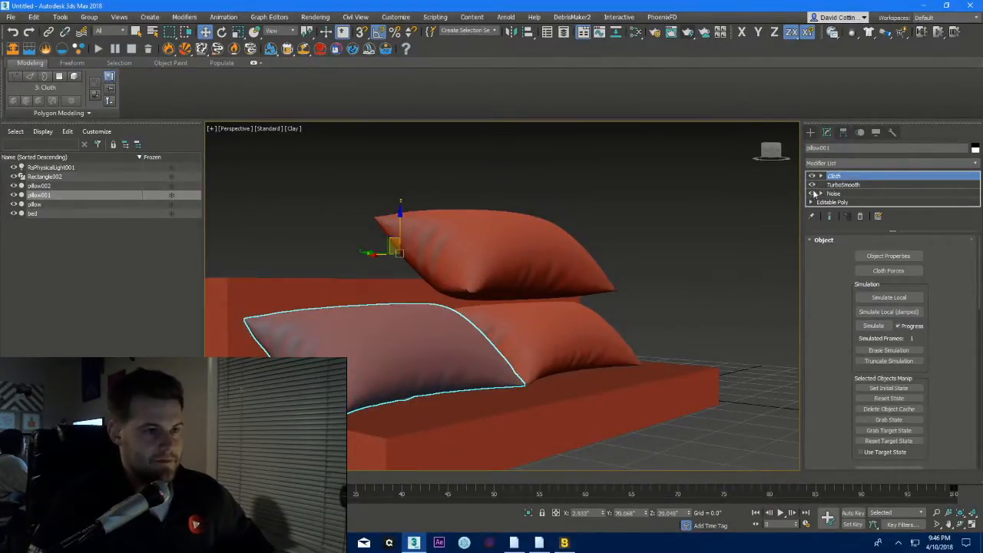
click(566, 338)
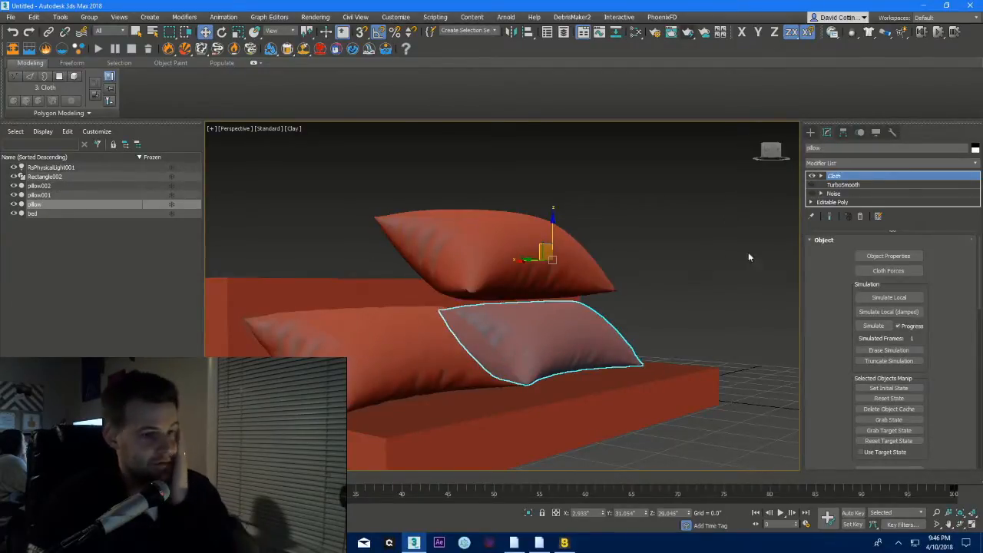
click(495, 247)
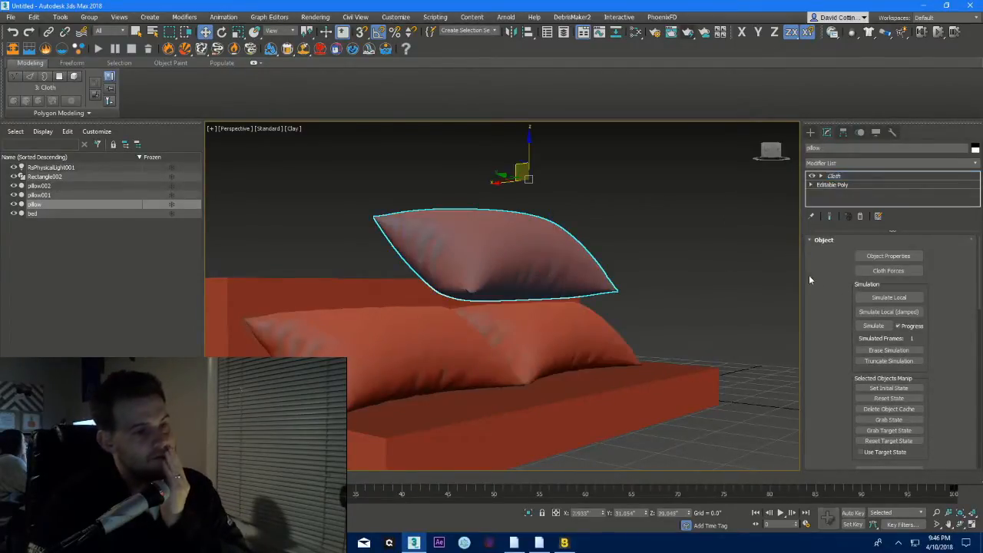
- Rerun the damped local simulation, examine where the pillows meet, and erase the simulation and reset pillow002's state
click(869, 312)
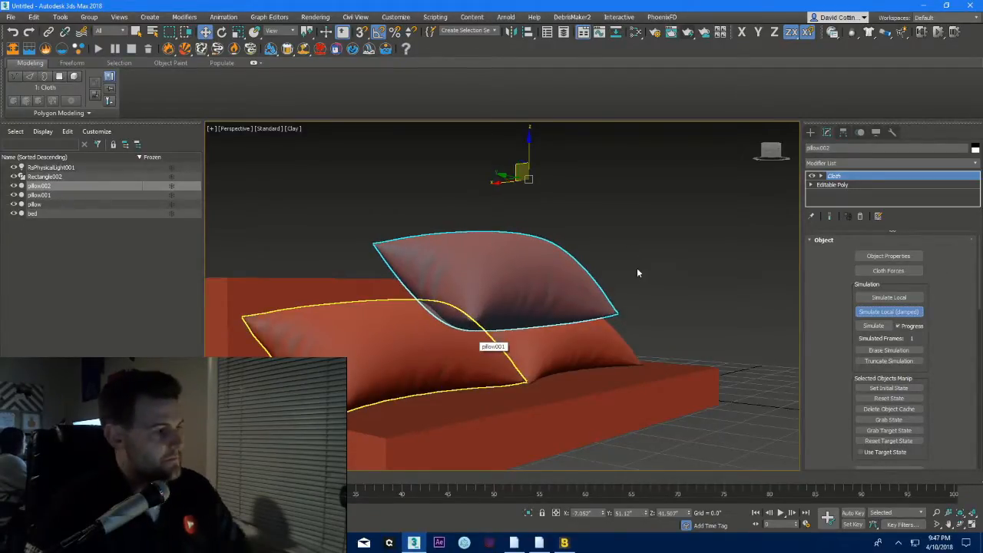
scroll(483, 318, up, 3)
alt+middle_drag(463, 330, 529, 345)
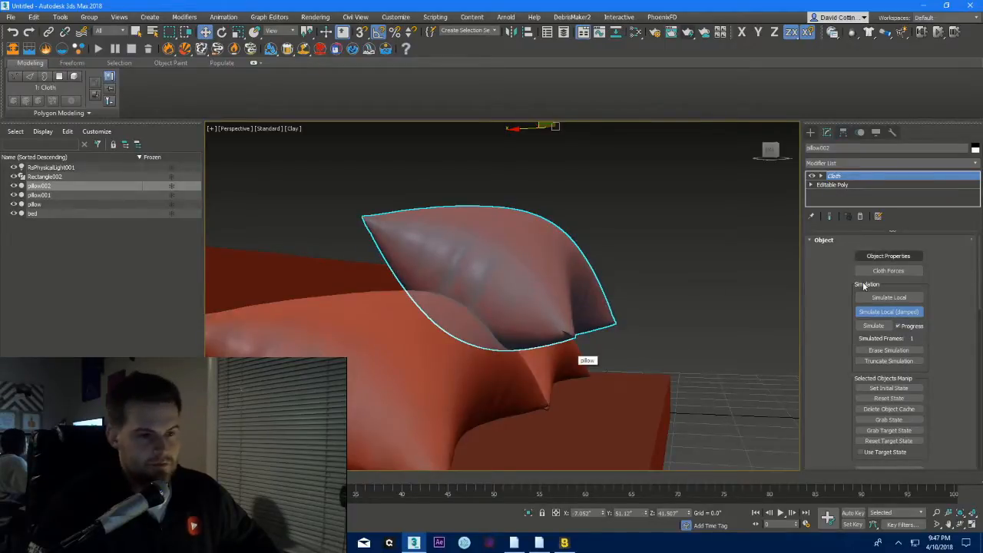
click(889, 311)
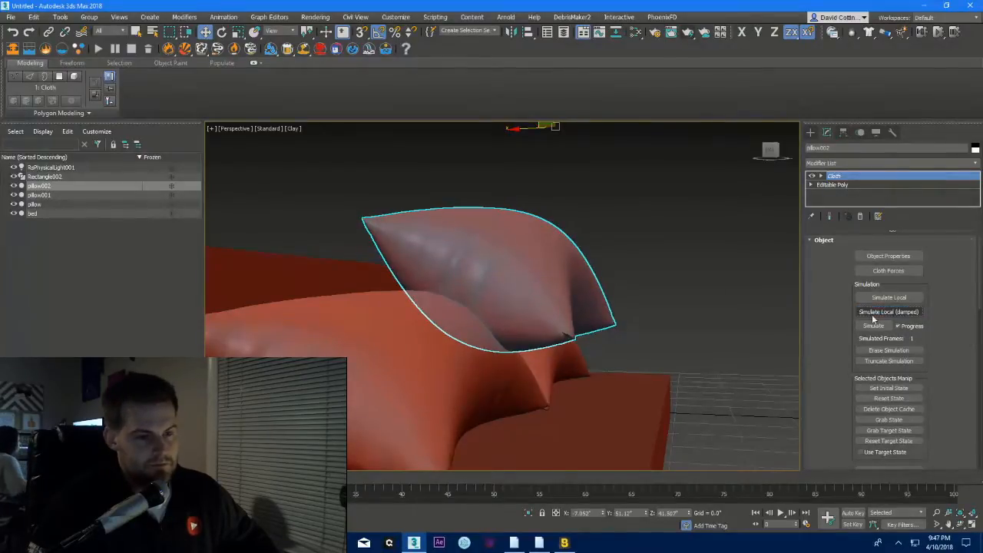
click(879, 351)
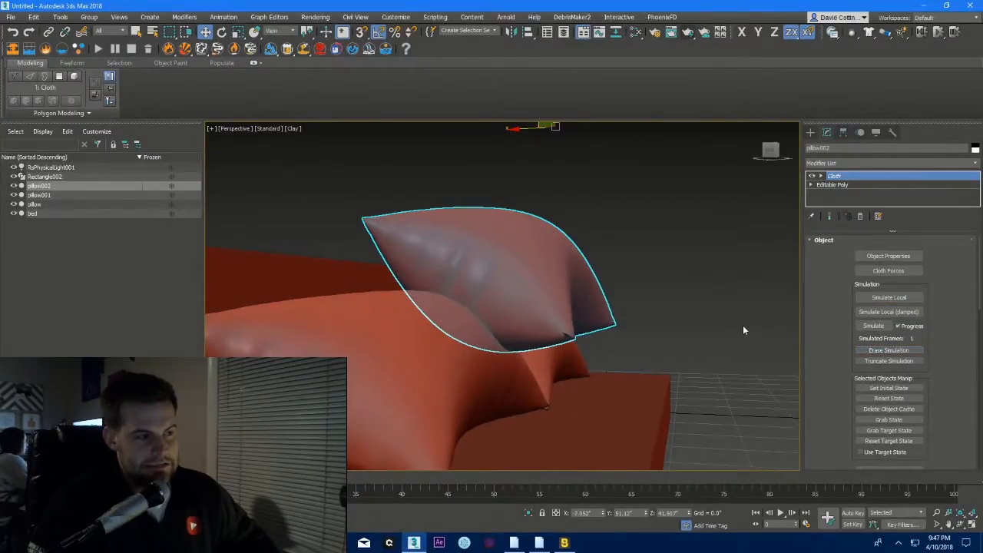
click(887, 399)
- Make pillow001 a Collision Object in the cloth object properties, with depth and offset both 0.3
click(888, 256)
click(397, 142)
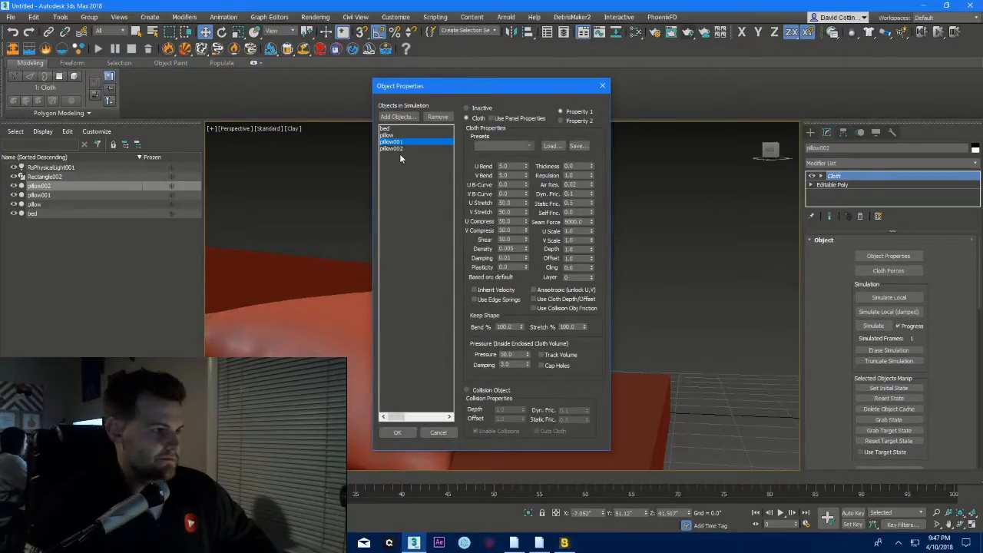
click(476, 391)
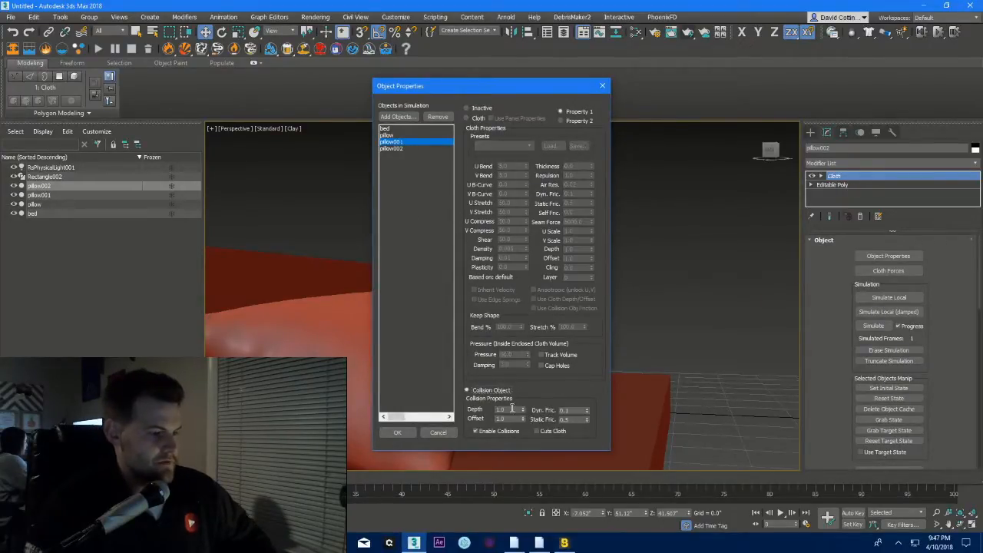
double_click(501, 409)
text(0.3)
key(Tab)
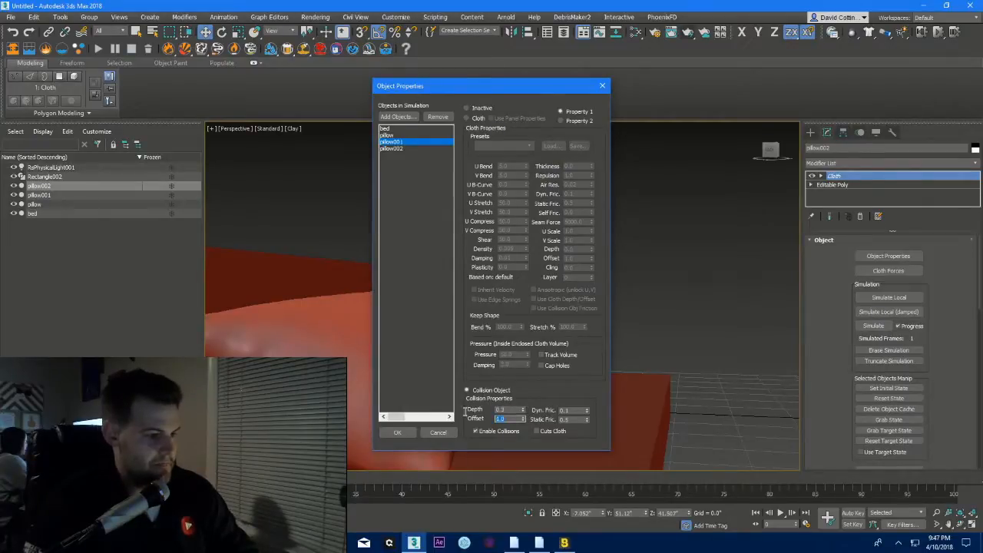
- Make pillow002 a Collision Object with depth and offset 0.3 and accept the object properties
click(395, 148)
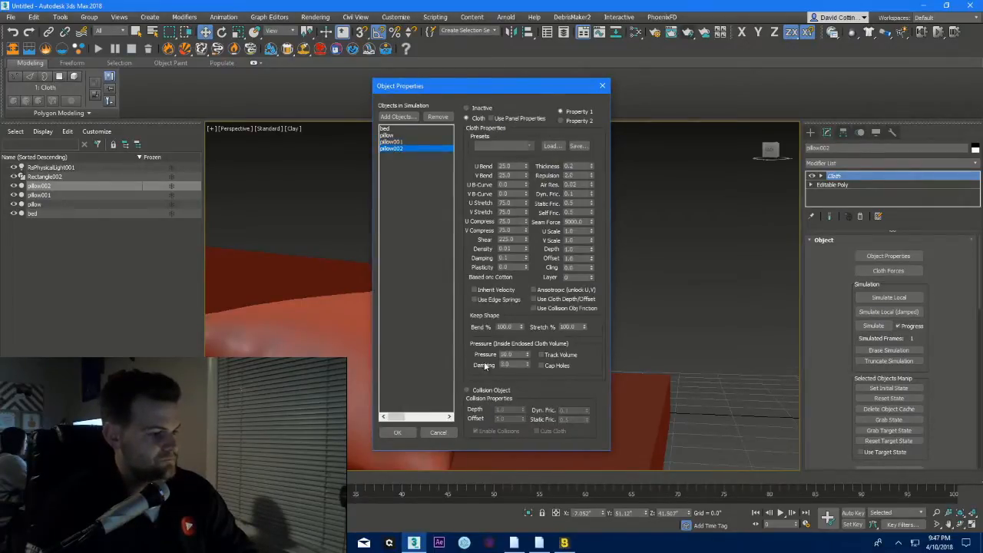
click(466, 390)
drag(514, 410, 495, 410)
text(.3)
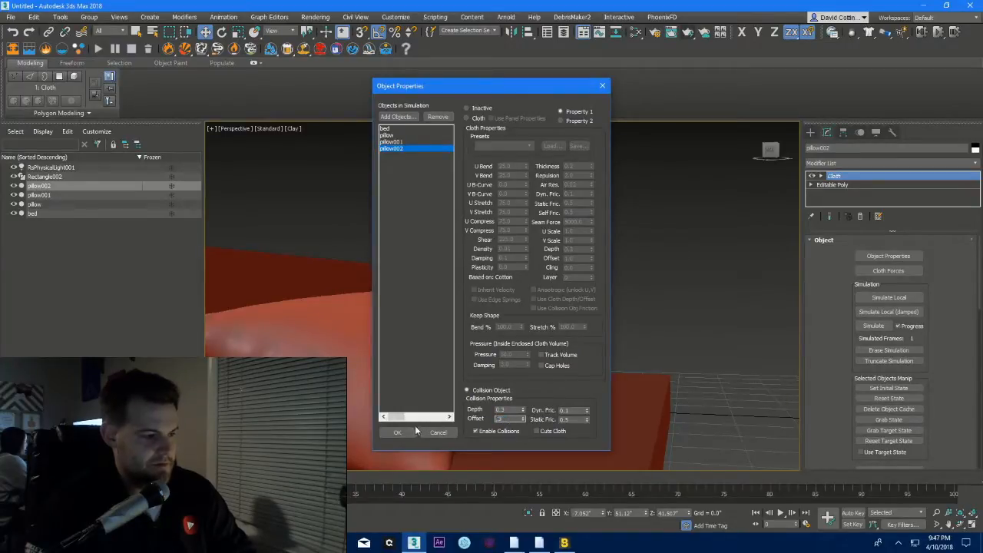
click(411, 430)
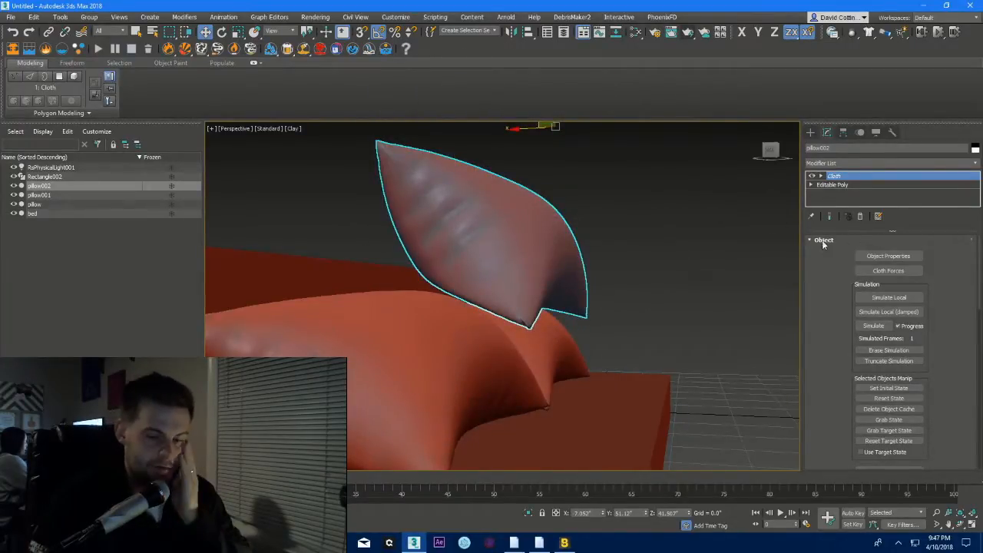
- Try the damped local simulation on pillow002 and switch to the undamped local simulation
click(875, 311)
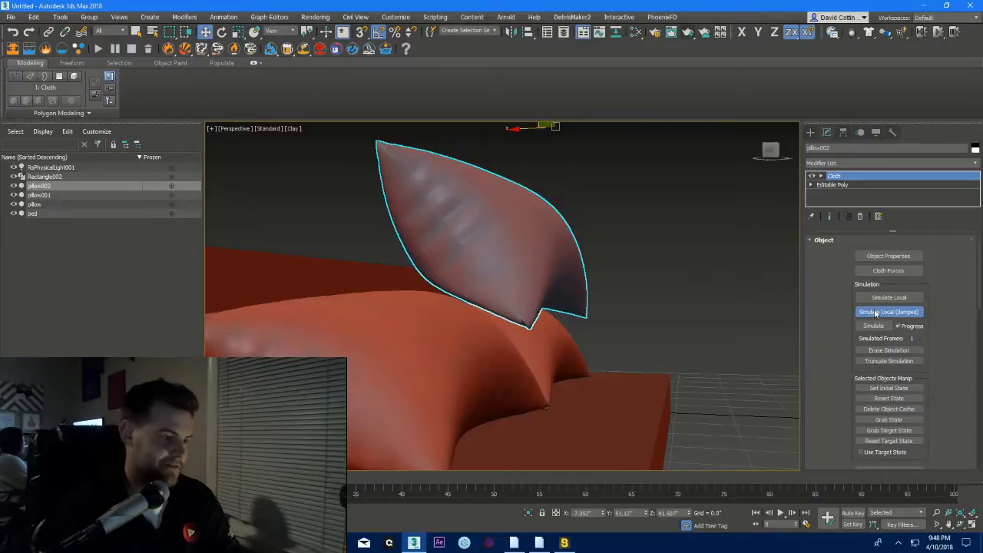
click(895, 298)
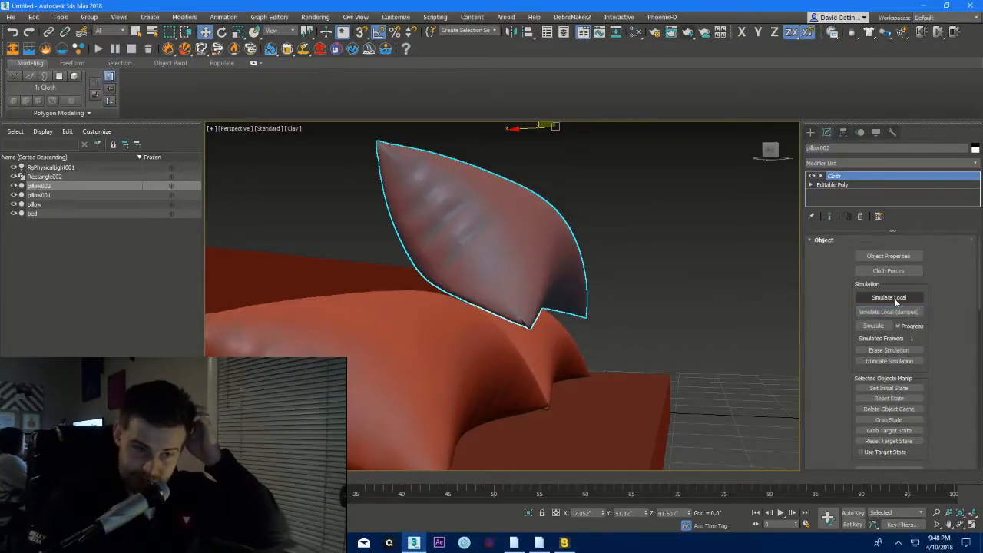
click(883, 298)
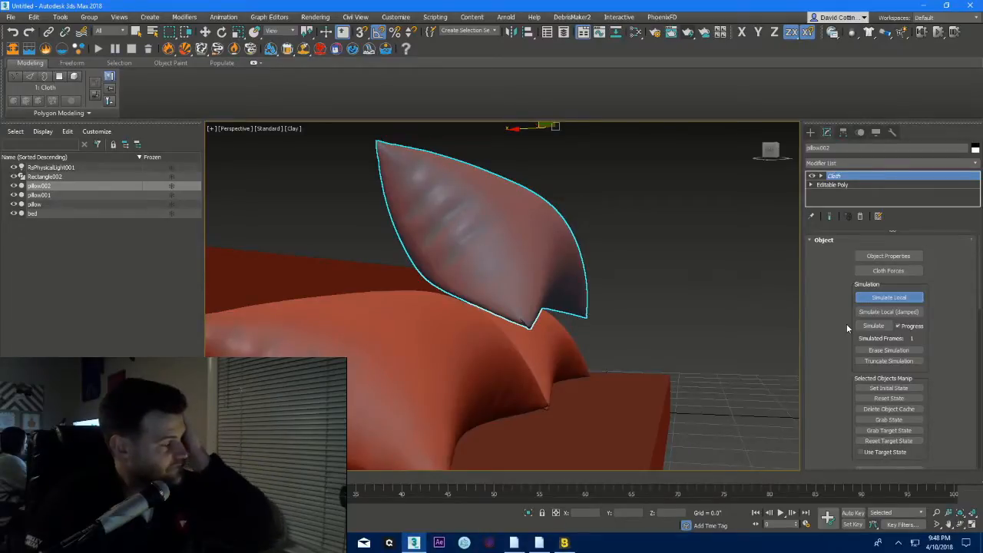
- Examine the pillows from the side in wireframe and with edged faces, and stop the local simulation
alt+middle_drag(529, 344, 541, 342)
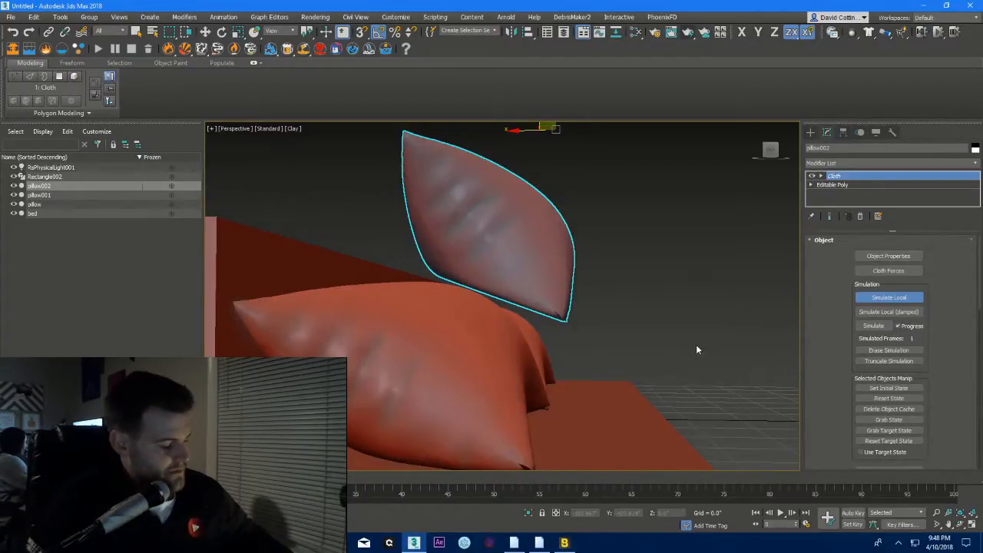
key(F3)
key(F3)
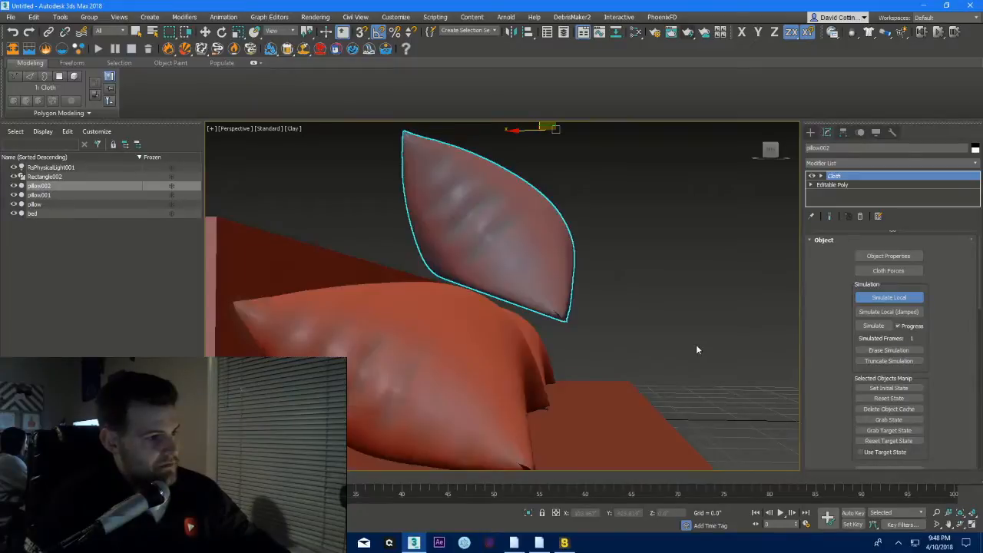
key(F4)
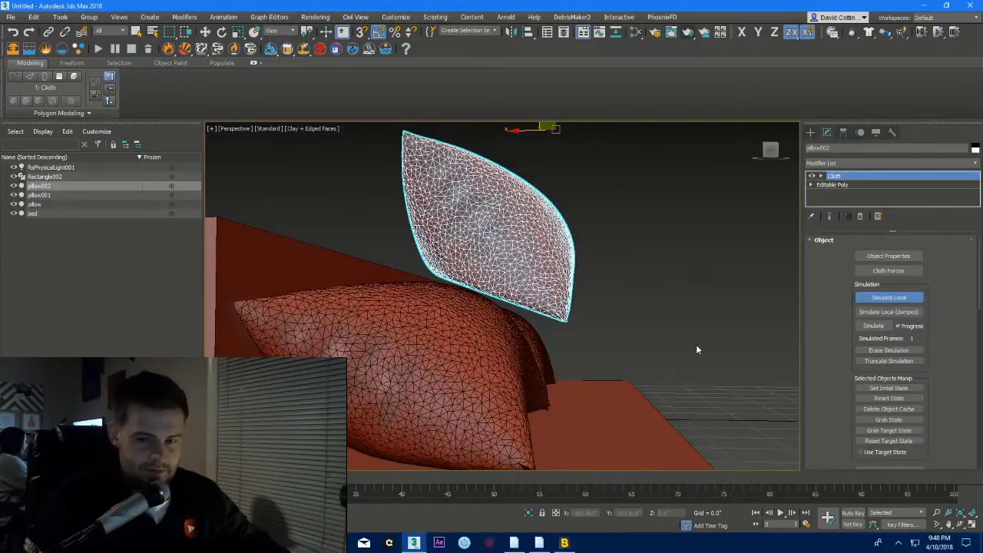
key(F4)
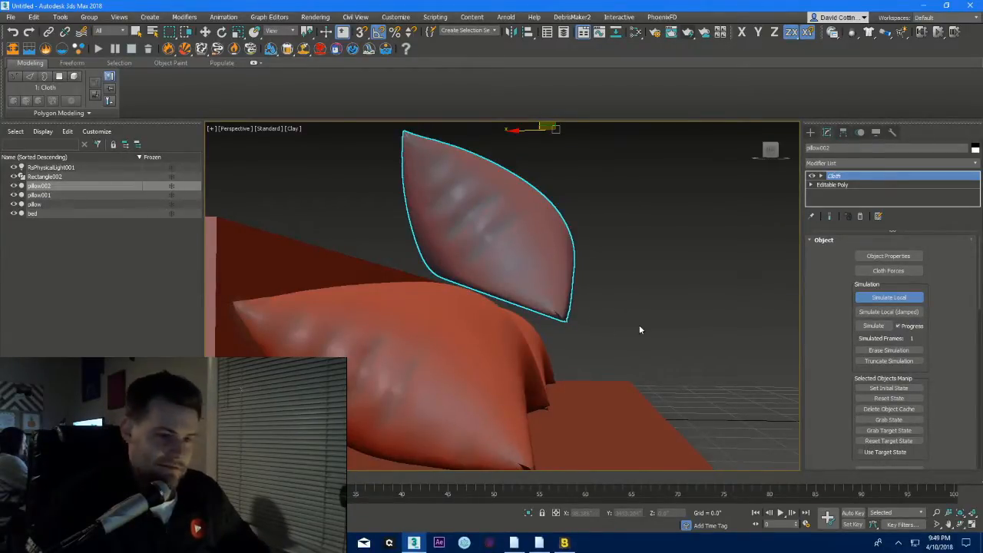
click(891, 297)
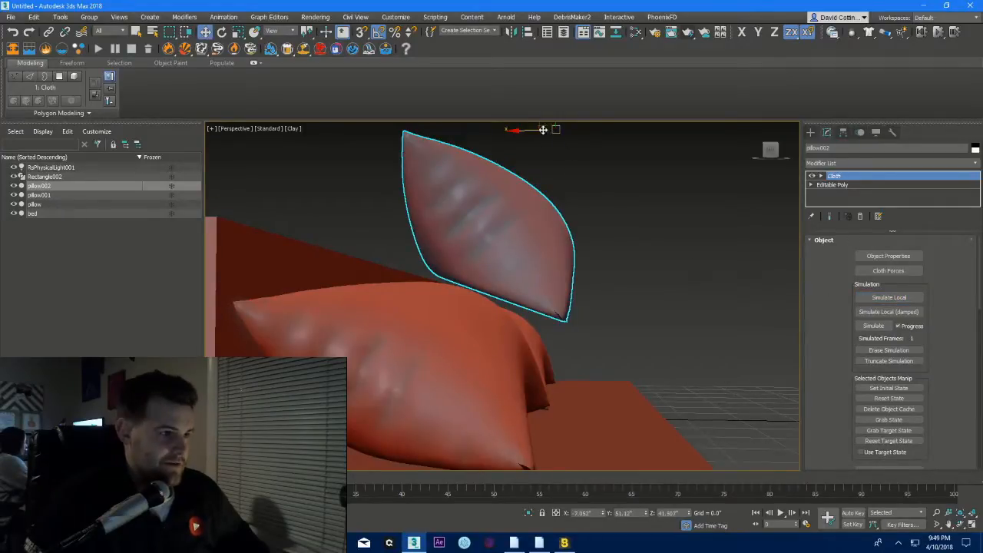
- Move pillow002 outward, clear of the lower pillows, and test the local simulation there
middle_drag(537, 127, 658, 198)
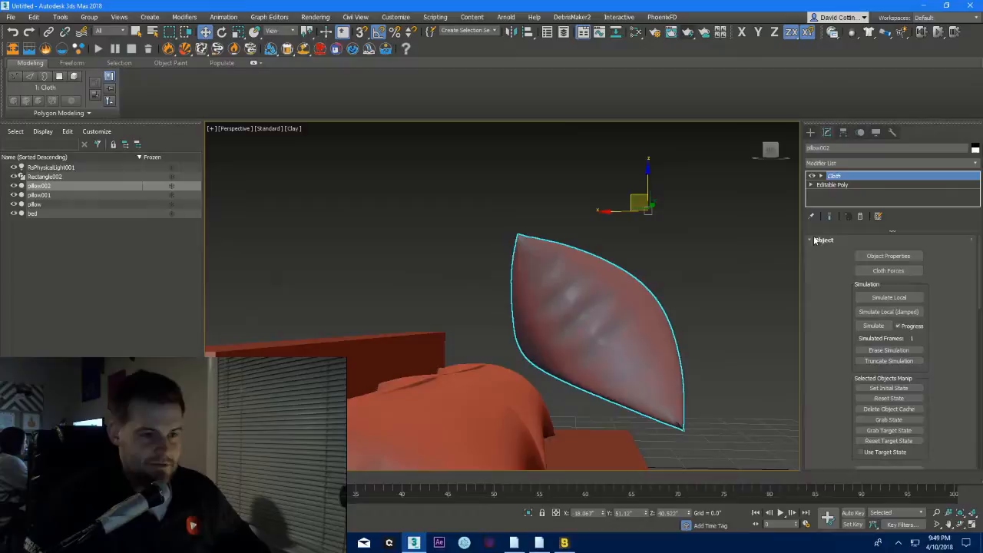
click(869, 297)
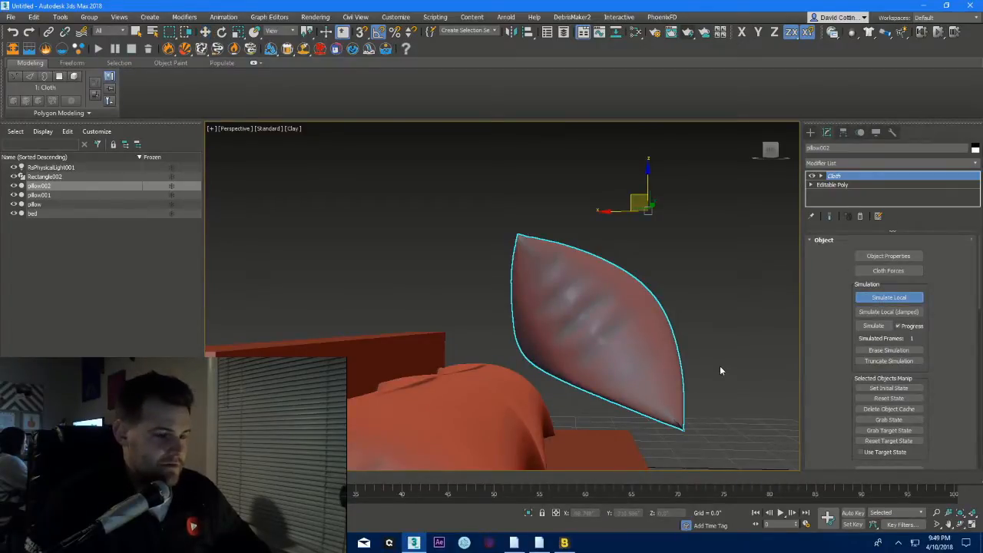
click(875, 298)
- Move pillow002 back over the lower pillows and raise it slightly, to about X -6.6 and Z 42.1
drag(599, 211, 517, 212)
alt+middle_drag(528, 336, 513, 253)
drag(535, 196, 535, 183)
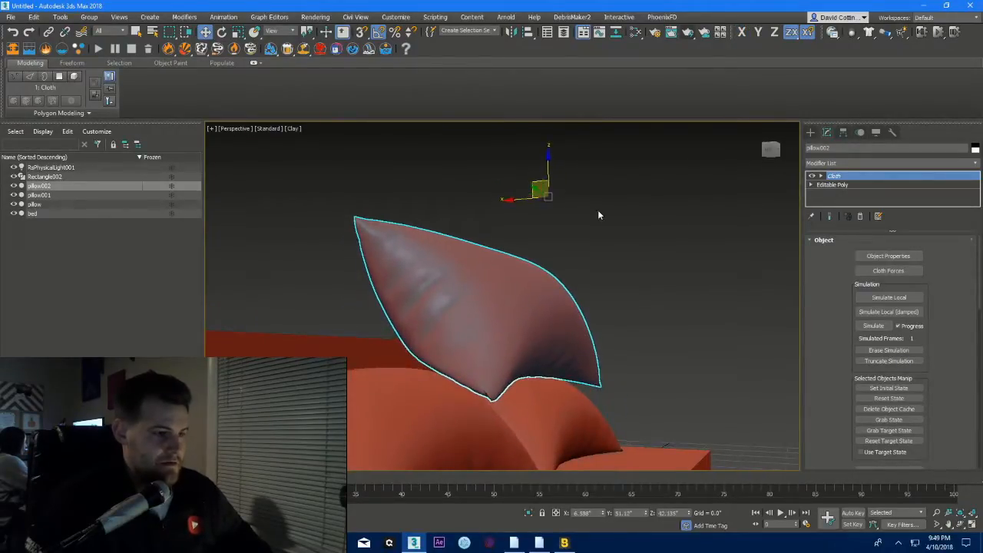
- Set pillow002 back to a Cloth object with the Cotton preset, pressure 10 and damping 3
click(883, 256)
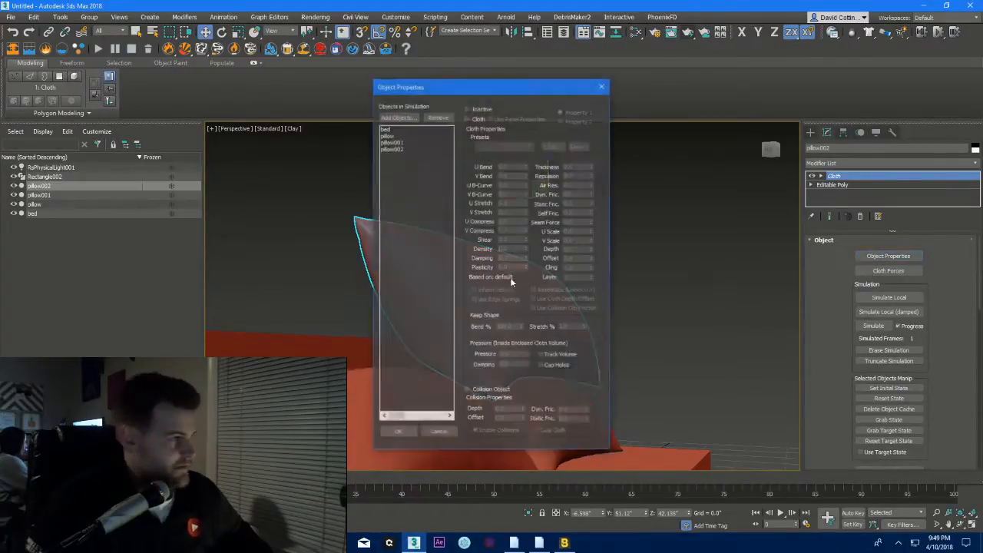
click(390, 148)
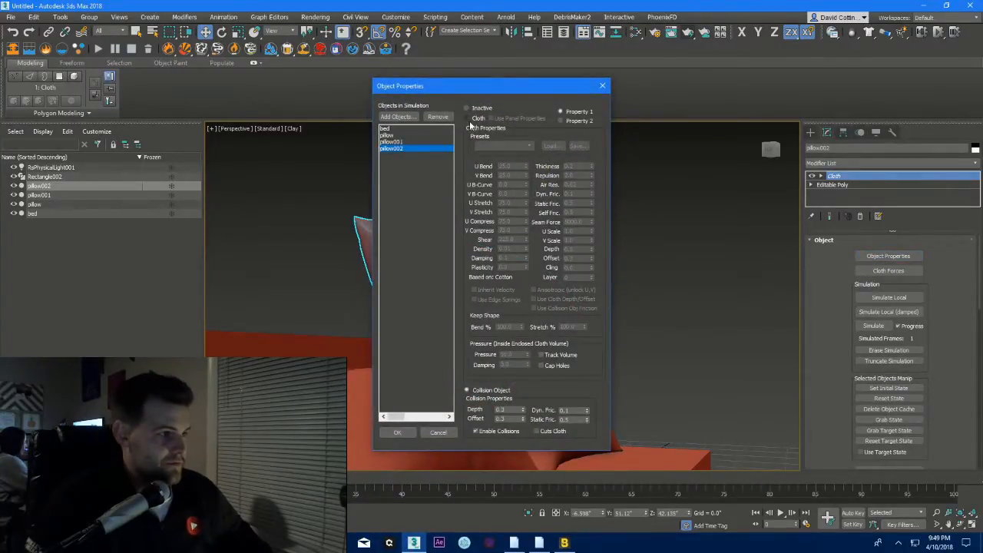
click(467, 118)
click(497, 145)
click(499, 169)
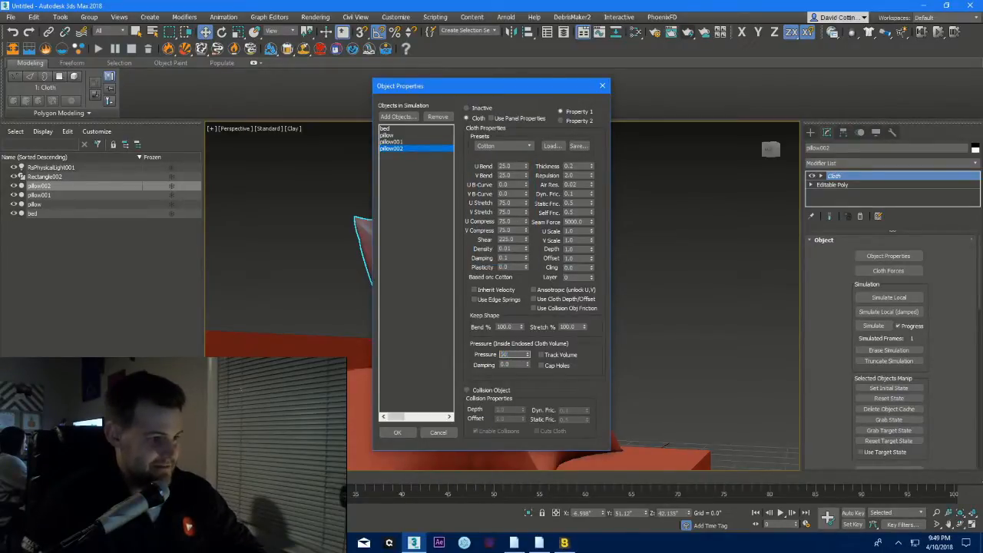
text(10)
click(501, 364)
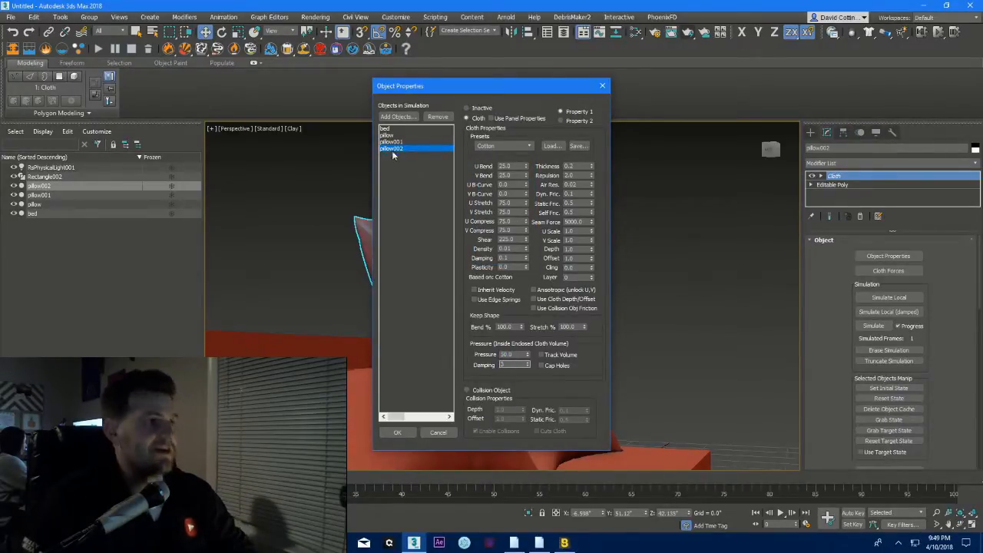
- Make the object named pillow a Collision Object in the cloth simulation and apply the object properties
click(391, 141)
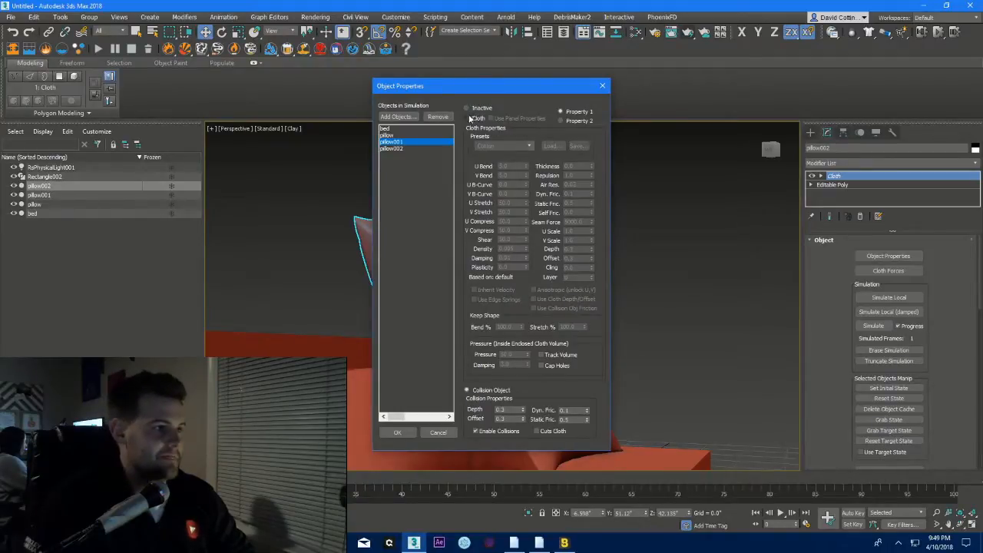
click(390, 135)
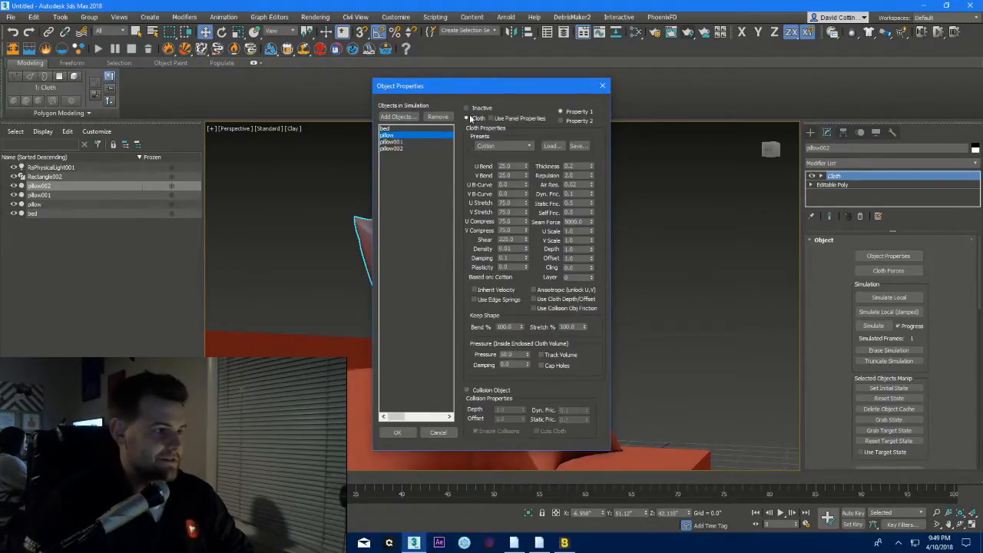
click(475, 389)
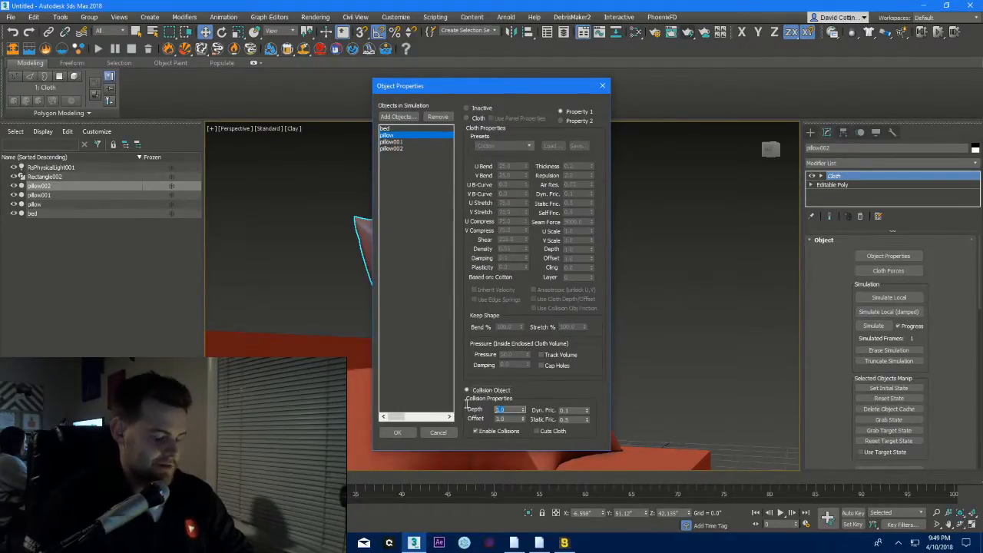
click(394, 432)
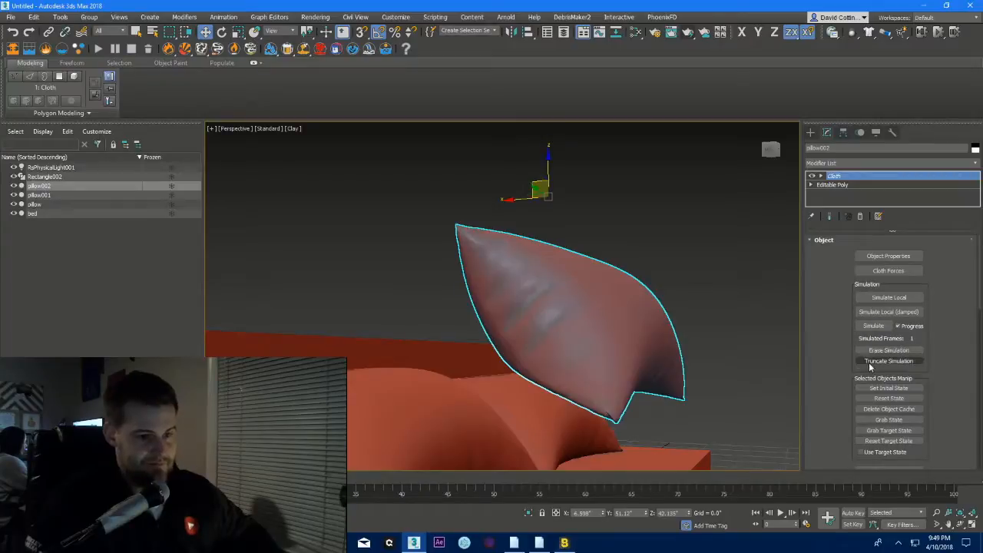
- Reset pillow002's state, test its fall onto the lower pillows with the local simulation, and erase and reset that test
click(878, 403)
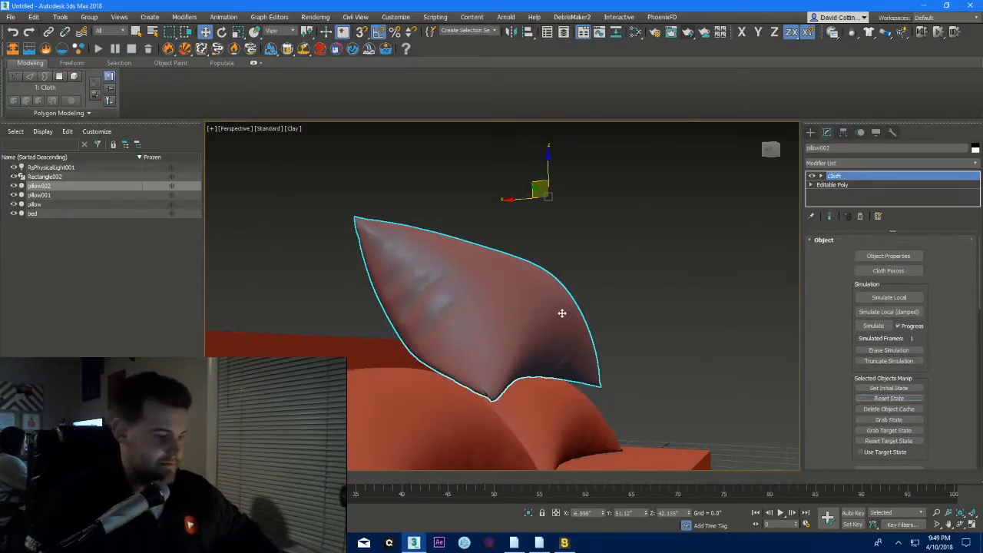
alt+middle_drag(561, 313, 584, 314)
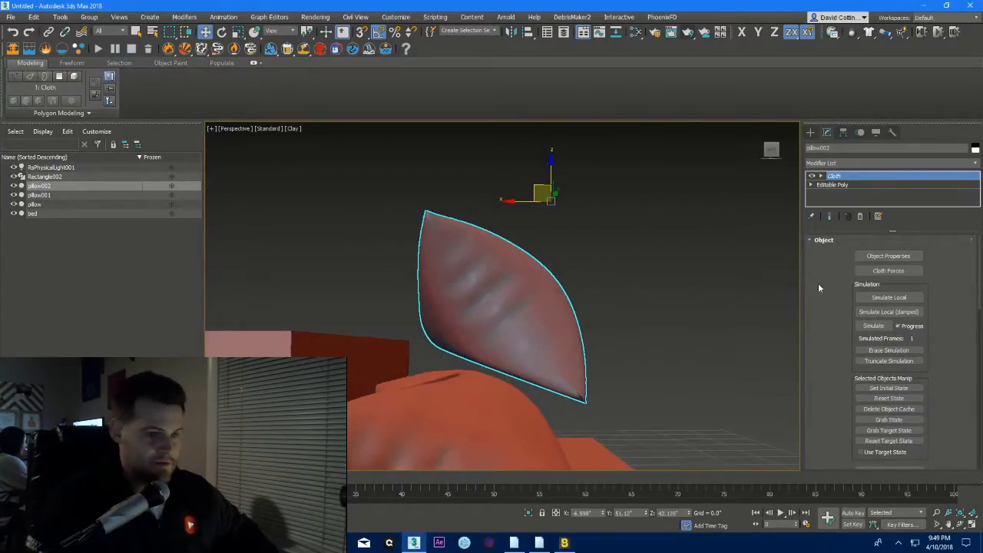
click(874, 298)
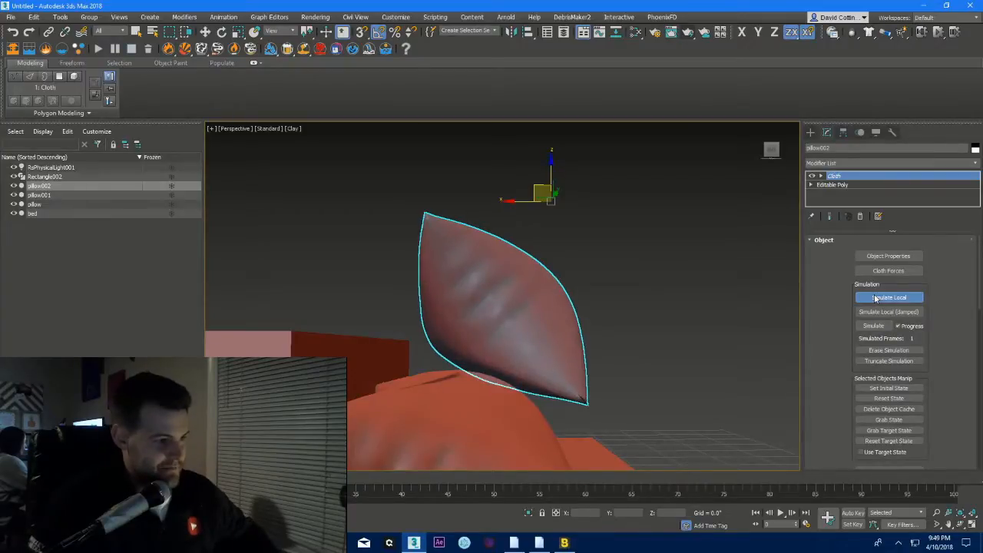
middle_drag(561, 348, 500, 312)
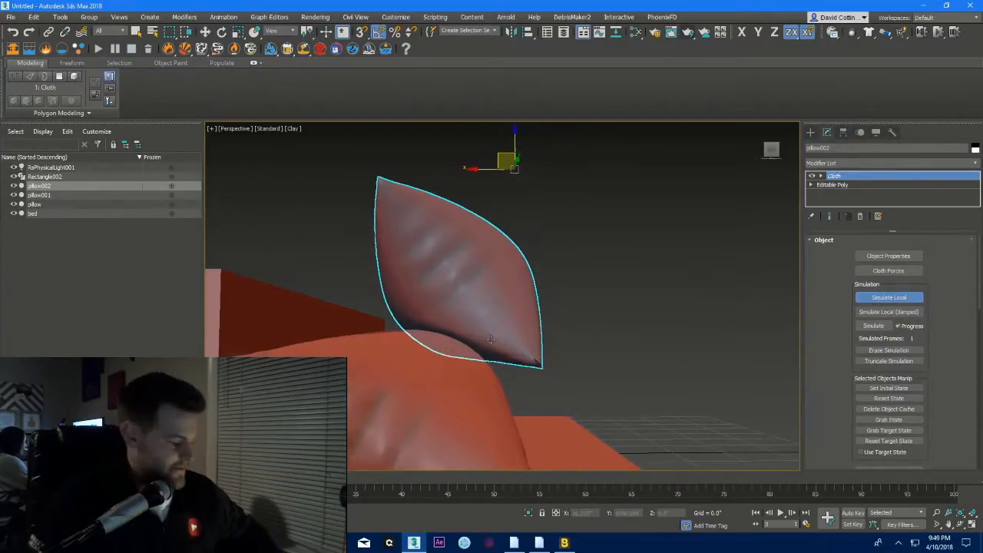
alt+middle_drag(489, 384, 474, 383)
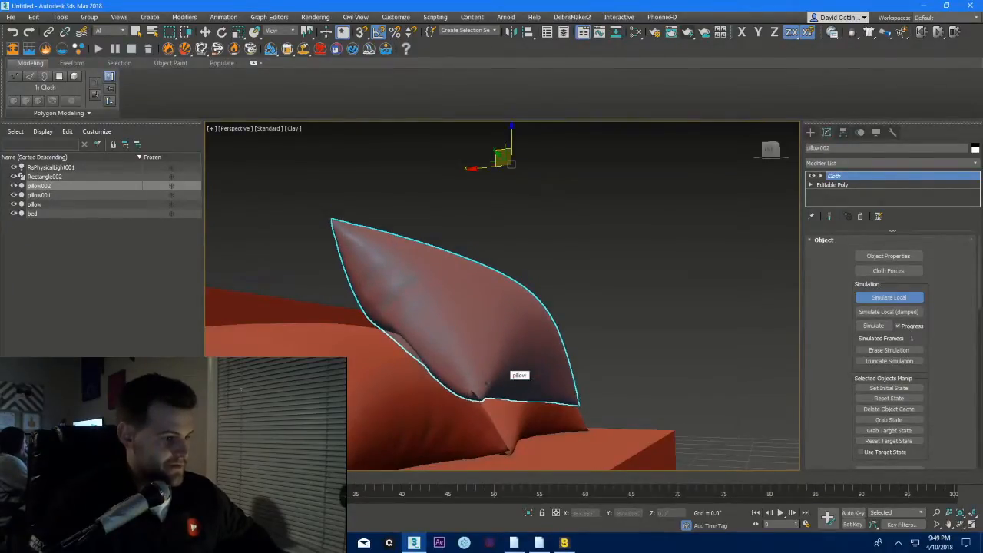
alt+middle_drag(486, 383, 486, 317)
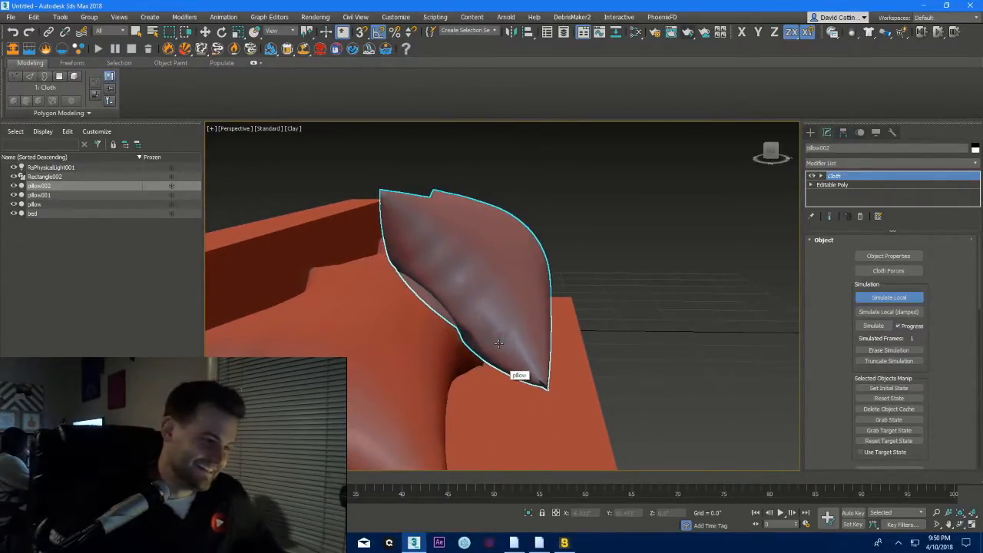
alt+middle_drag(498, 343, 451, 348)
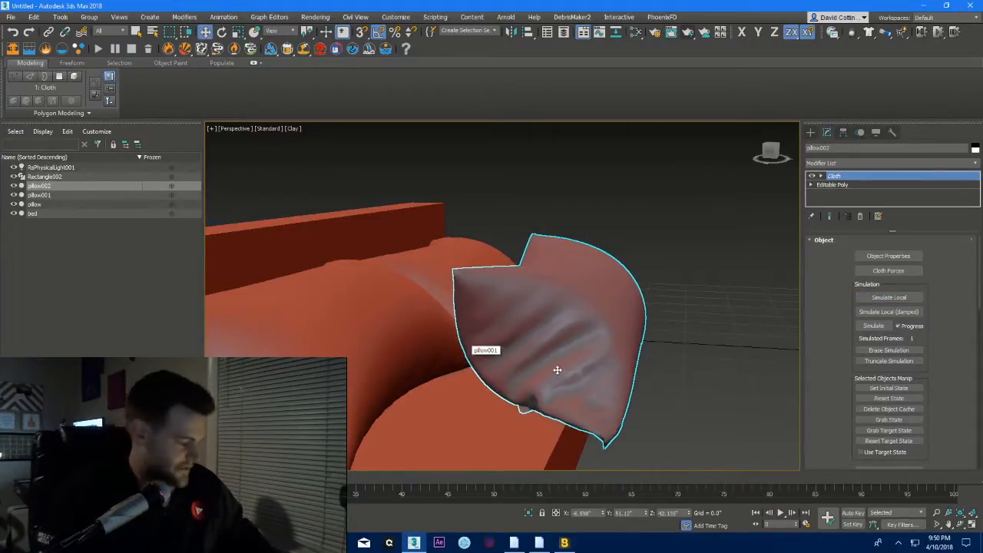
alt+middle_drag(557, 370, 565, 344)
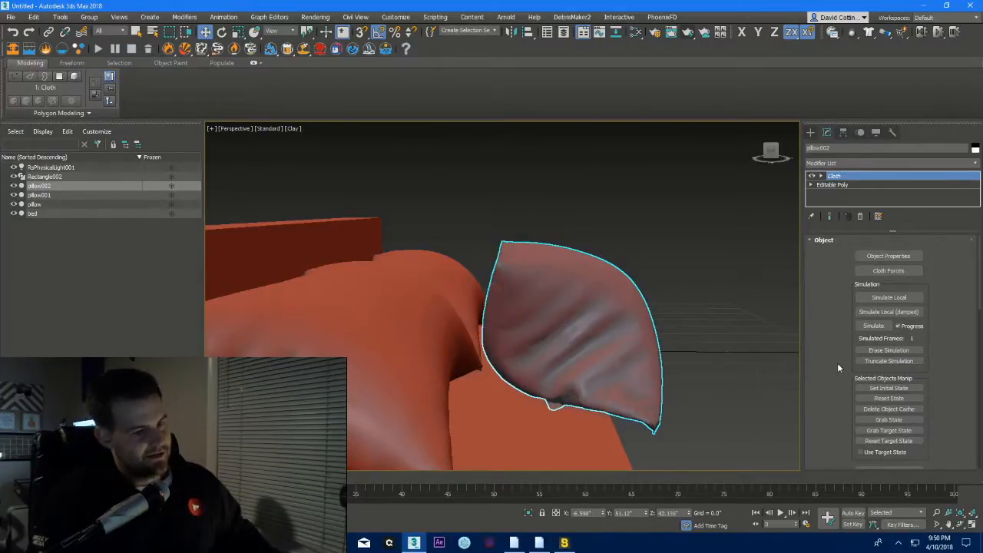
click(877, 351)
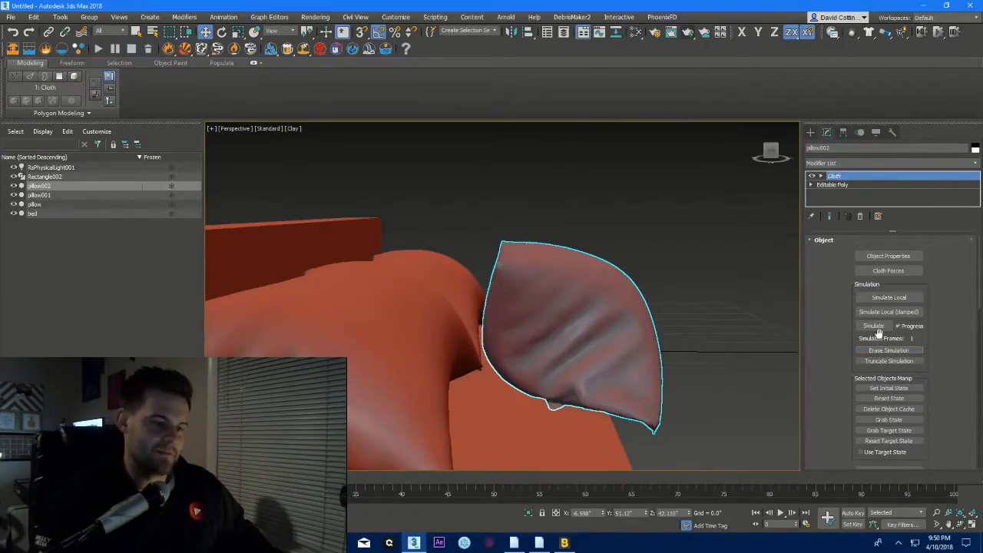
click(886, 398)
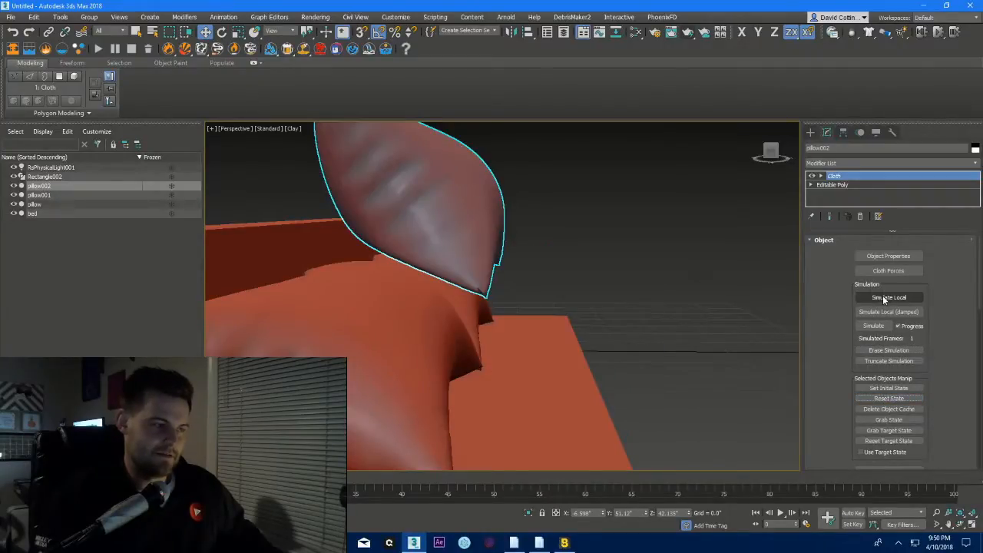
- In pillow002's Cloth object properties, raise the bed's dynamic friction to about 2
click(555, 391)
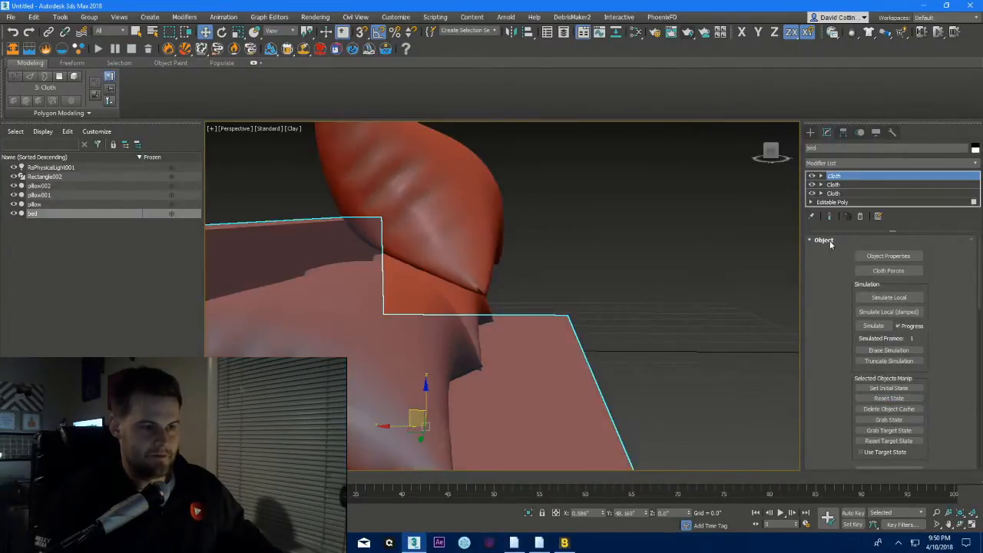
click(487, 211)
click(883, 256)
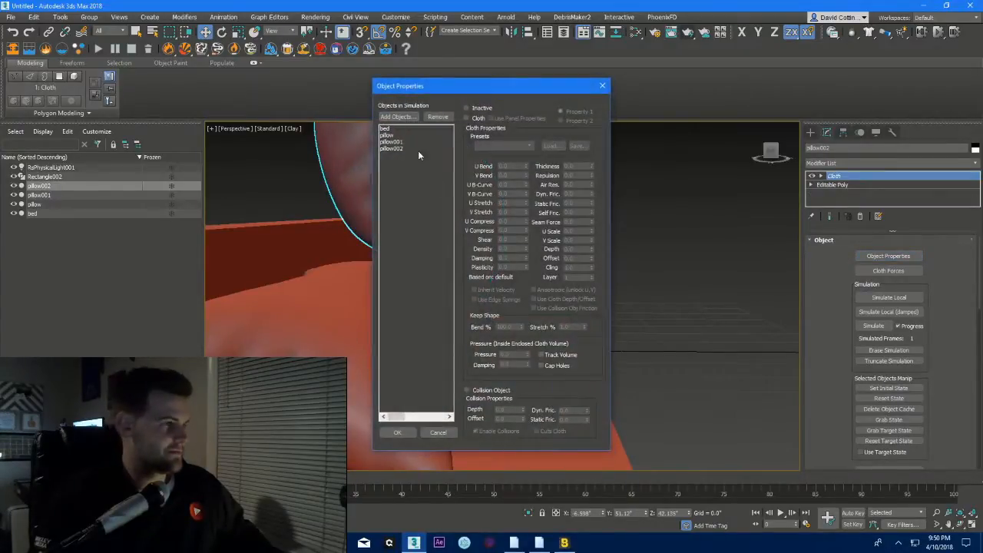
click(384, 129)
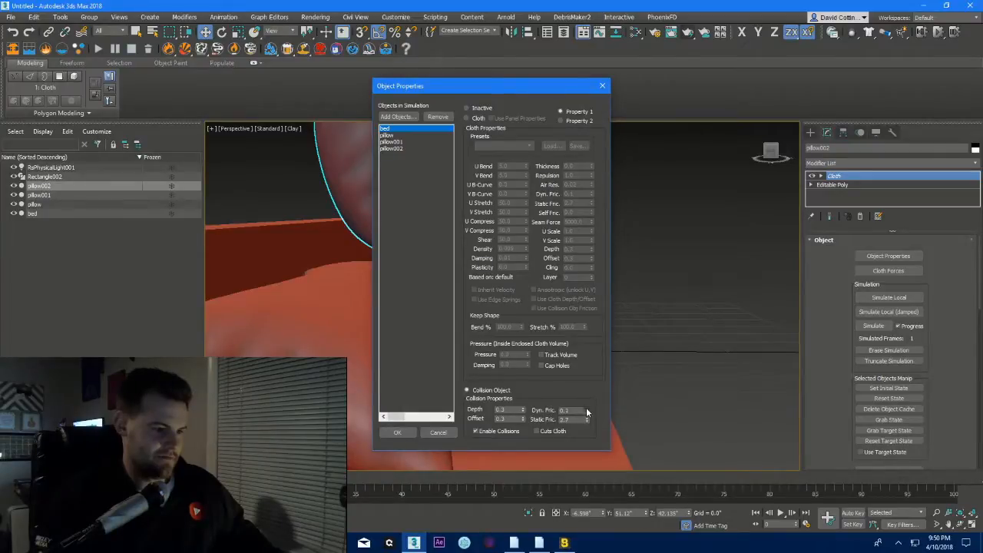
drag(586, 410, 586, 393)
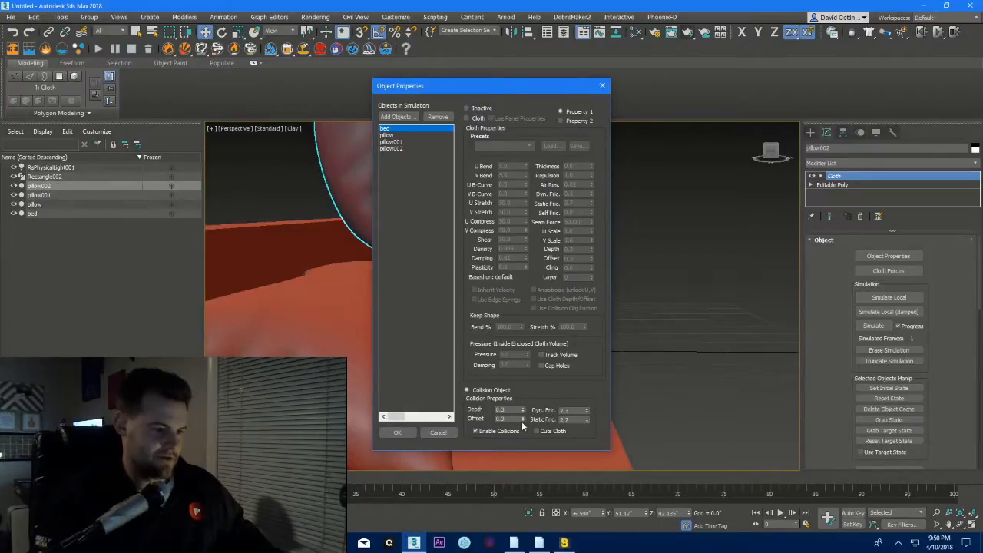
click(395, 433)
- Simulate pillow002 falling onto the lower pillows, switching between the local and damped local simulation
click(871, 298)
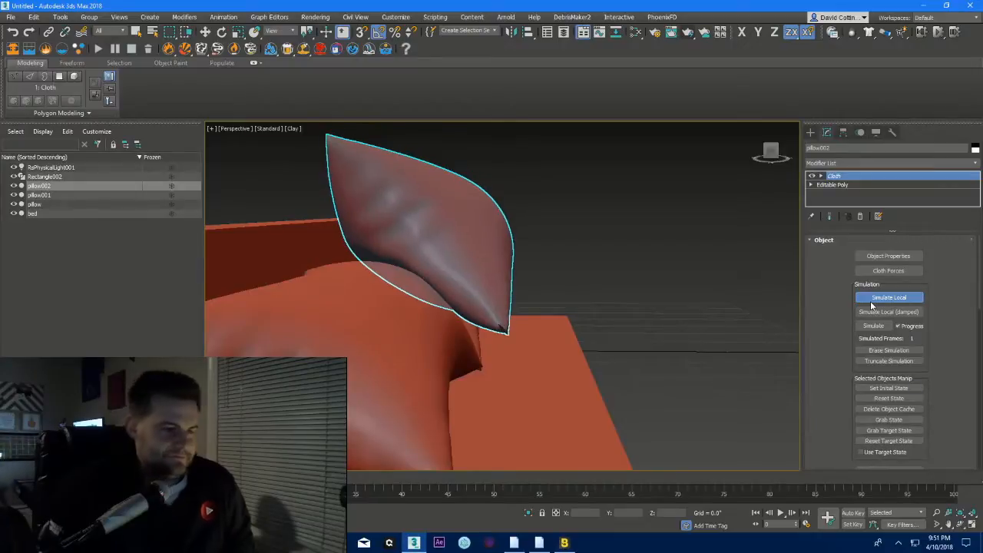
click(881, 312)
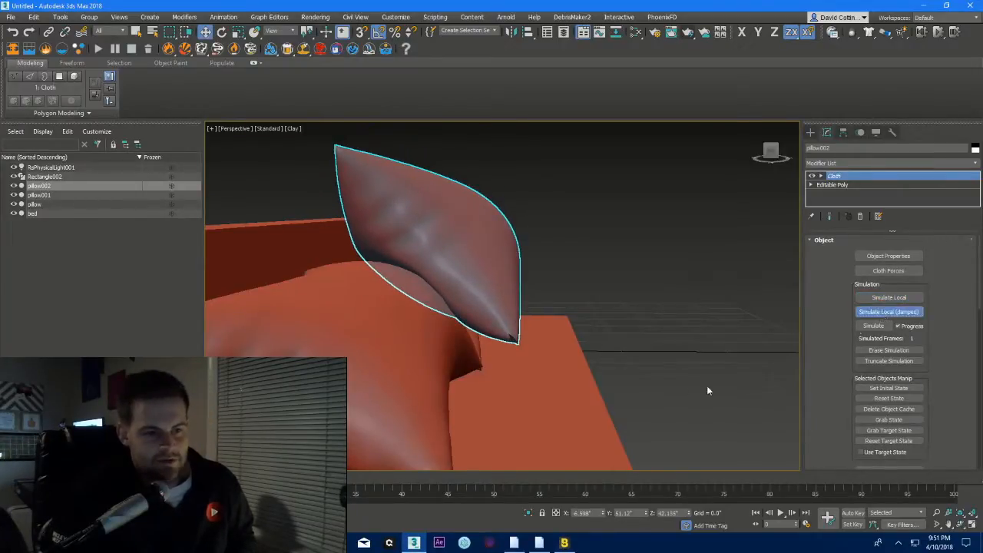
alt+middle_drag(681, 357, 504, 360)
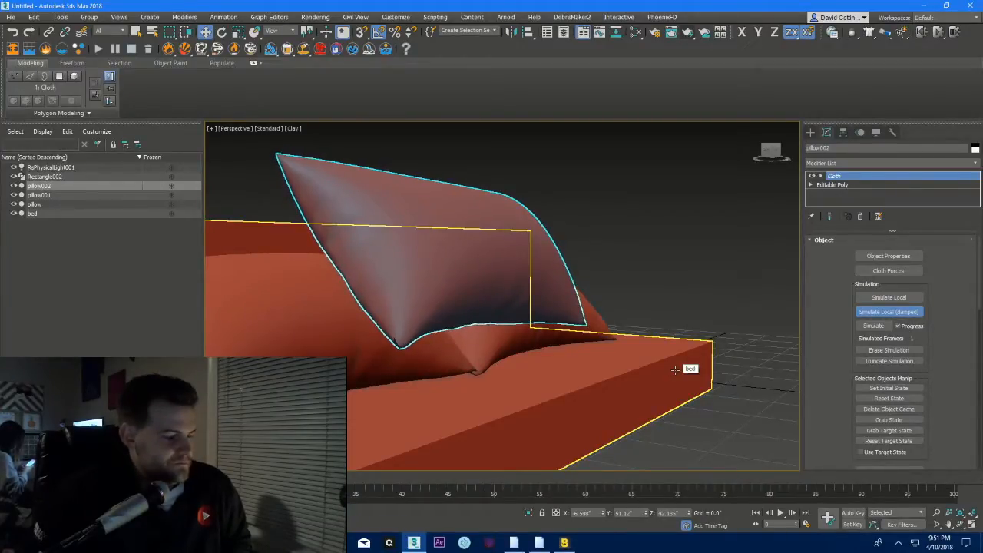
alt+middle_drag(676, 368, 522, 376)
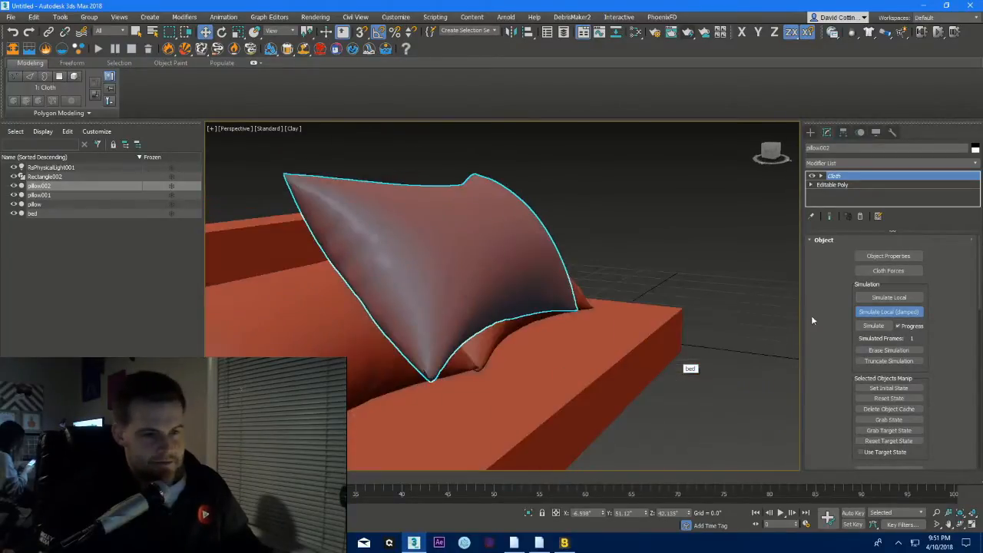
click(883, 298)
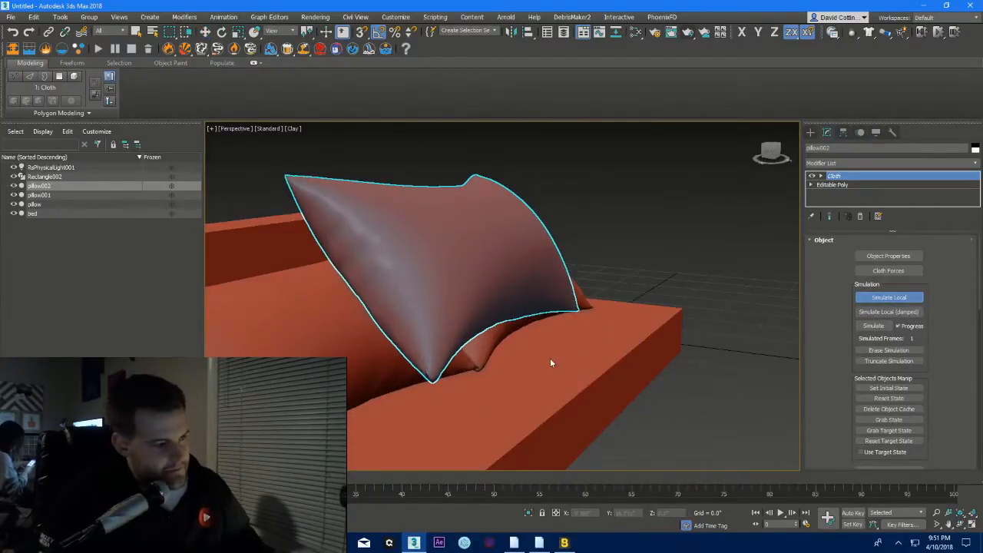
alt+middle_drag(550, 362, 548, 351)
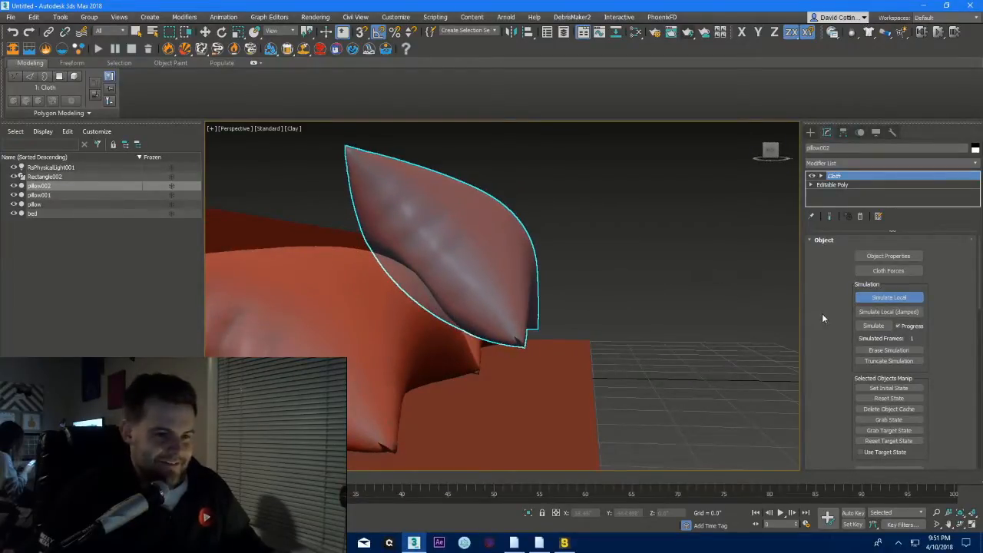
- Let pillow002 settle against the pillows and the bed with the damped local simulation, and stop it
click(873, 312)
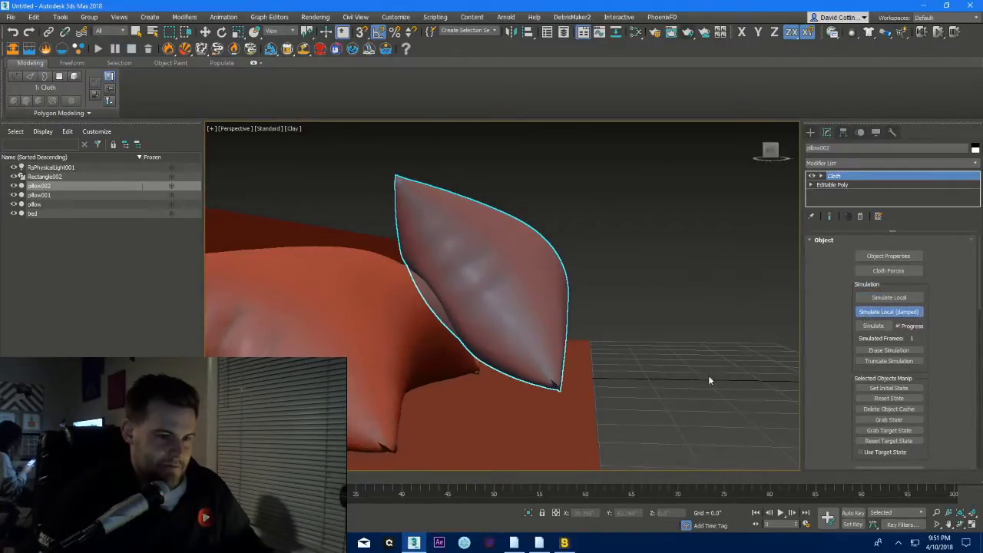
alt+middle_drag(708, 376, 614, 381)
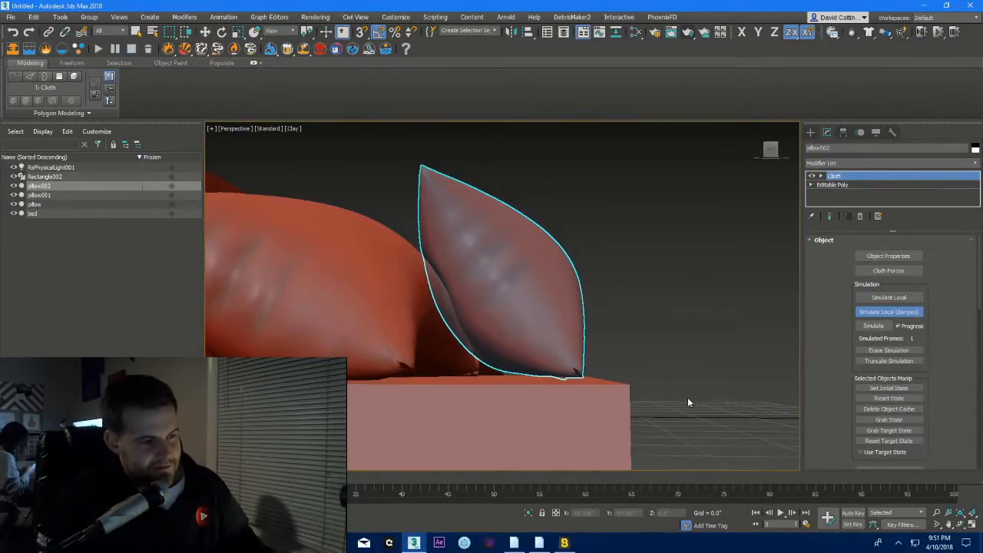
alt+middle_drag(640, 395, 629, 399)
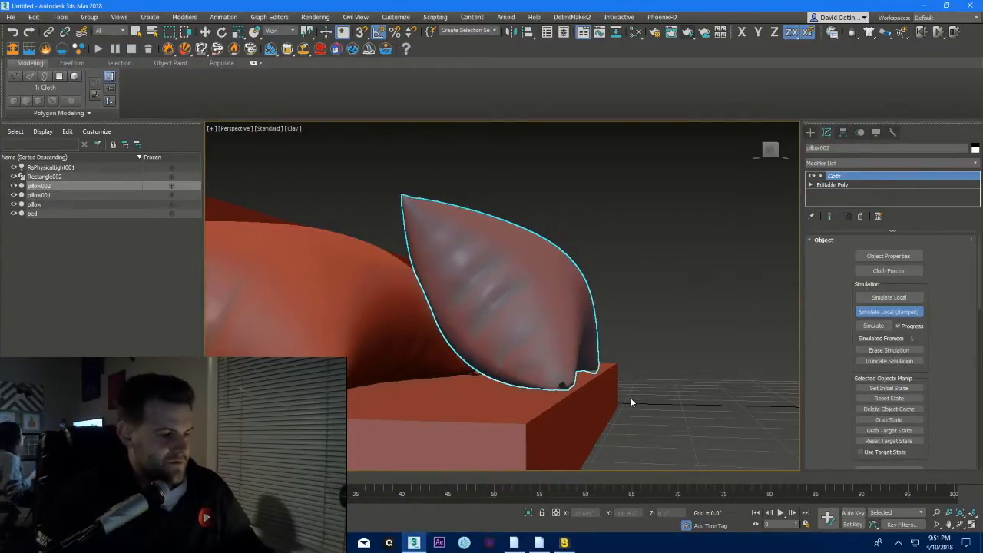
alt+middle_drag(631, 398, 495, 429)
click(888, 312)
- Preview the arranged pillows and bed in the Redshift Render View and close it
scroll(511, 386, up, 4)
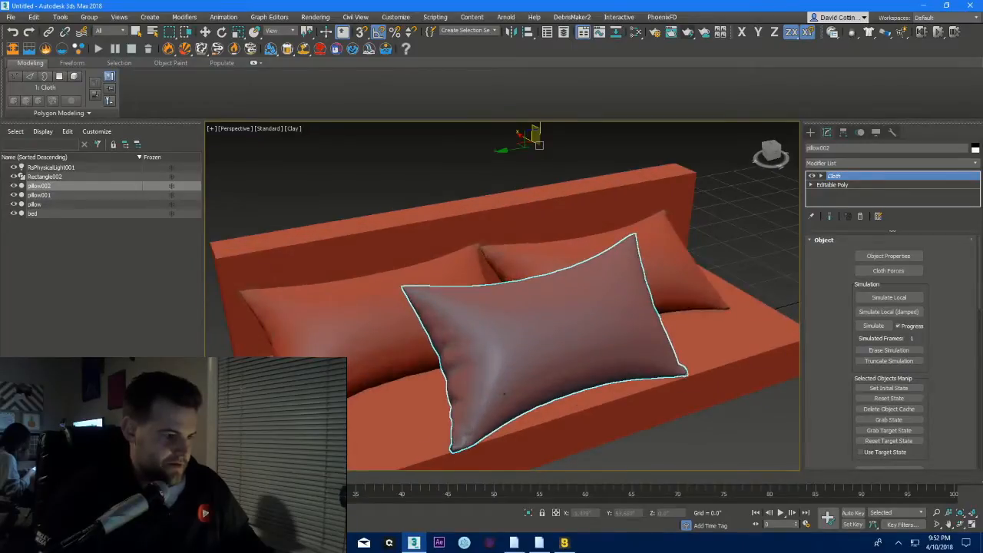
click(681, 35)
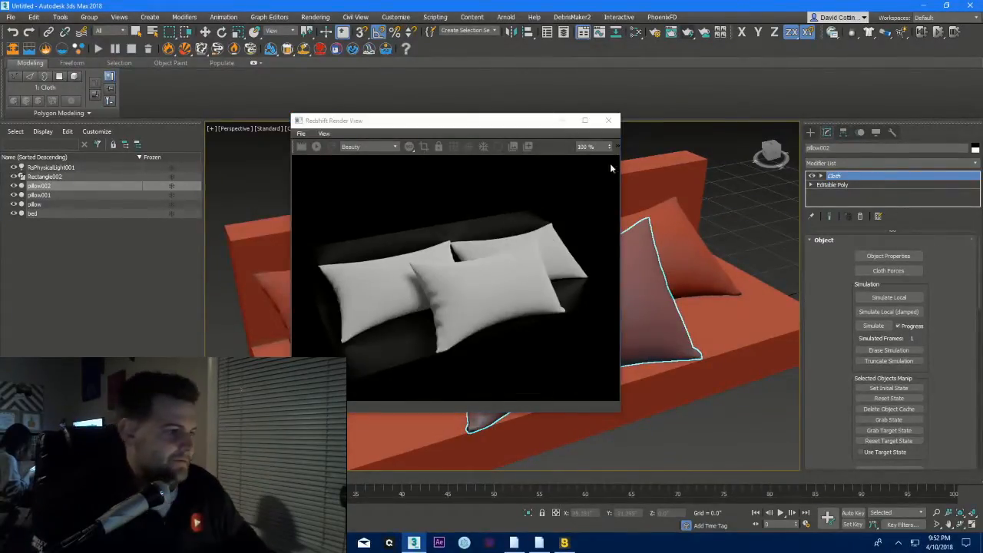
click(609, 119)
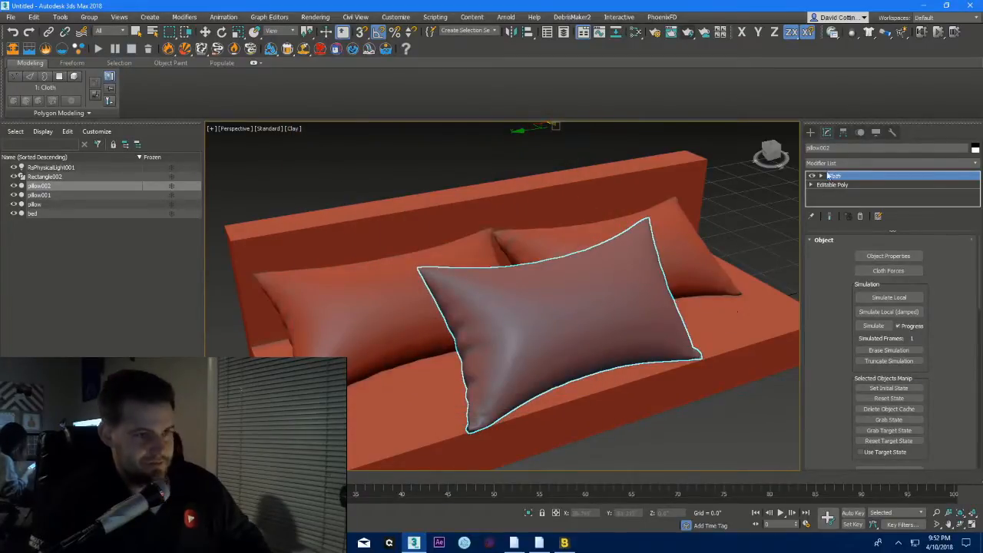
- Select the bed and set its Redshift material's diffuse color to white and reflection weight to 0.2
click(602, 173)
key(w)
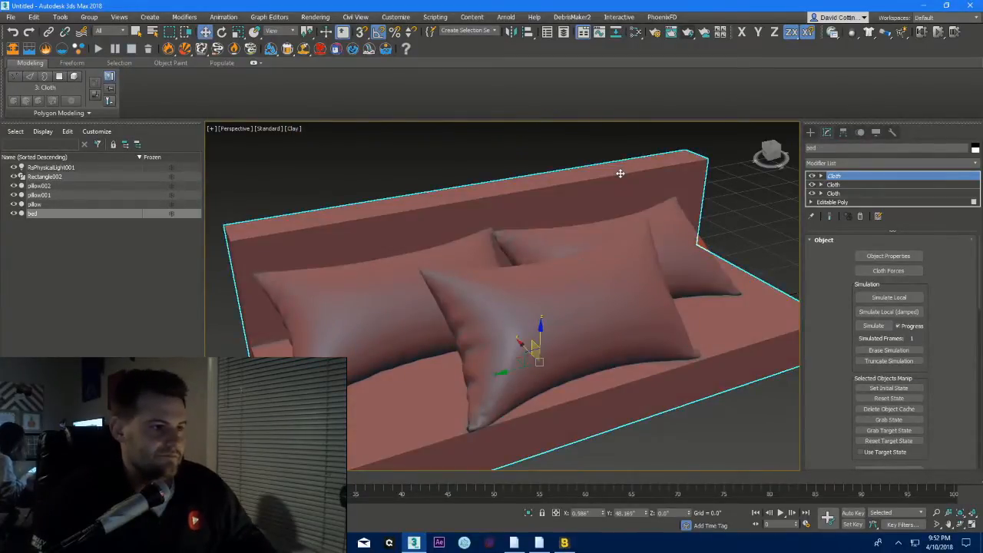
click(636, 33)
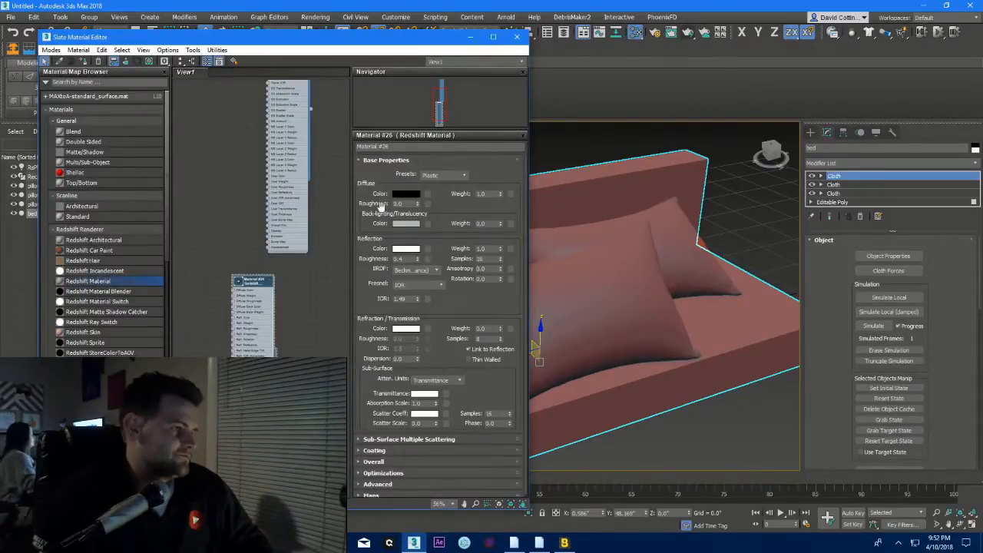
click(399, 195)
click(298, 129)
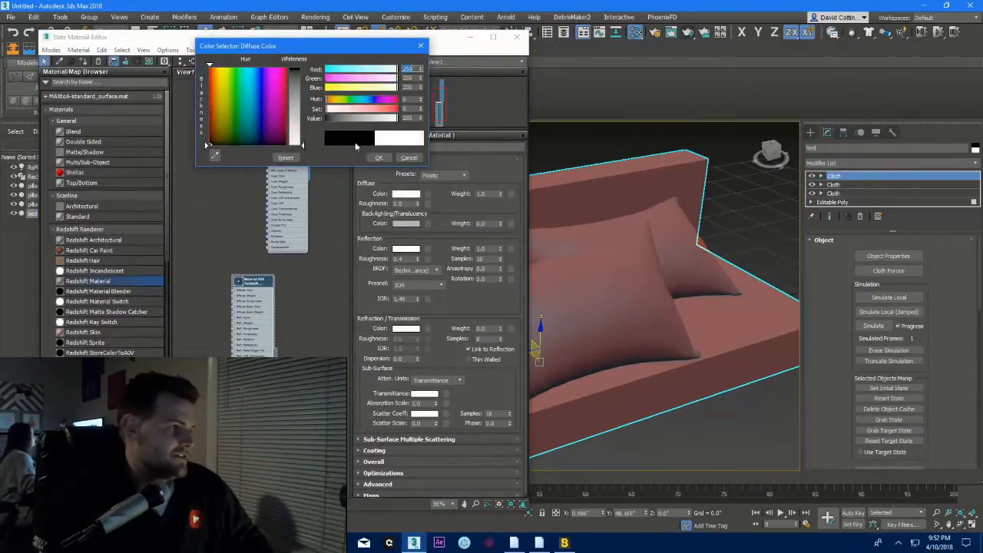
click(379, 157)
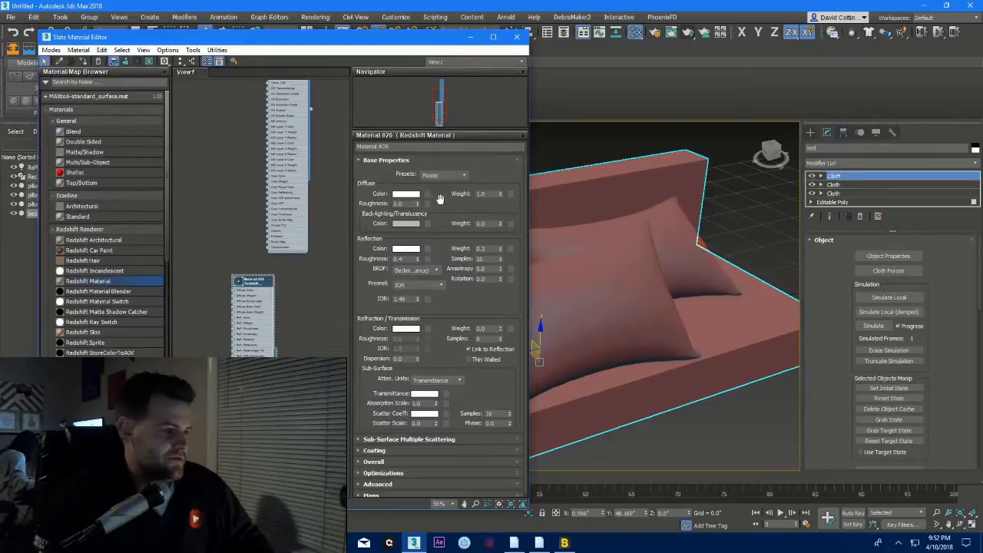
click(516, 37)
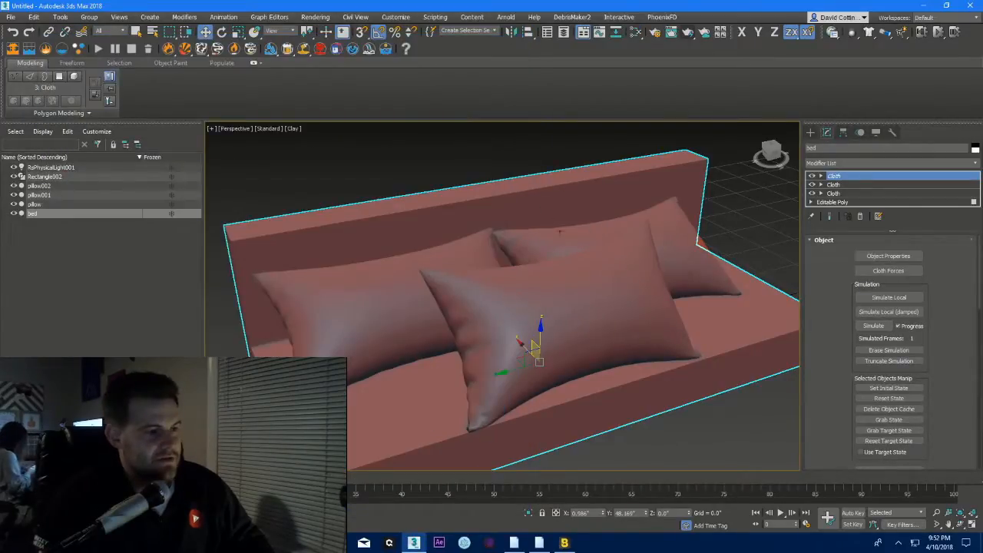
- Copy the Redshift physical light above the bed once along its Y axis as an independent copy
scroll(545, 311, down, 1)
scroll(545, 311, up, 3)
scroll(545, 311, down, 6)
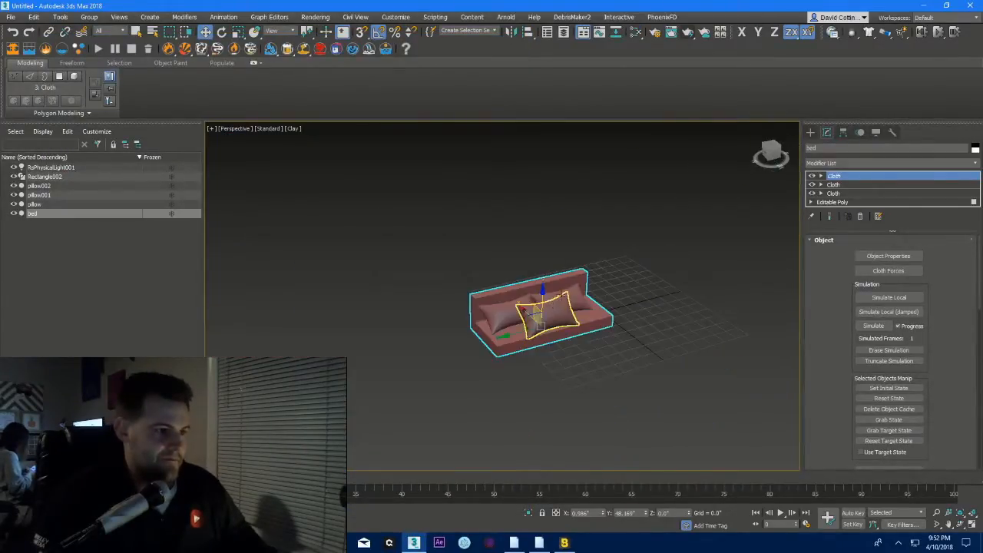
scroll(572, 323, down, 4)
click(602, 238)
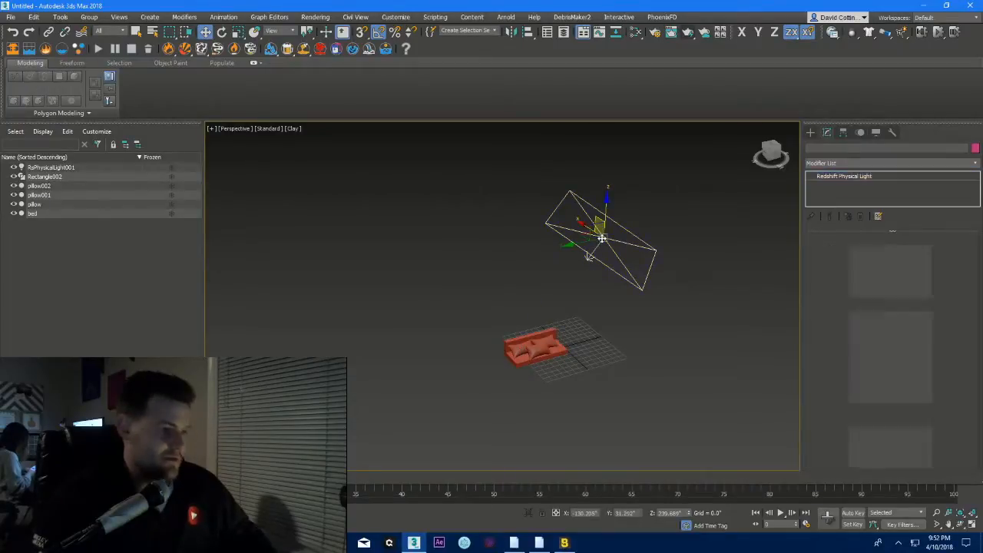
key(e)
mouse_move(595, 257)
mouse_down()
mouse_move(625, 220)
mouse_move(451, 275)
mouse_up()
key(w)
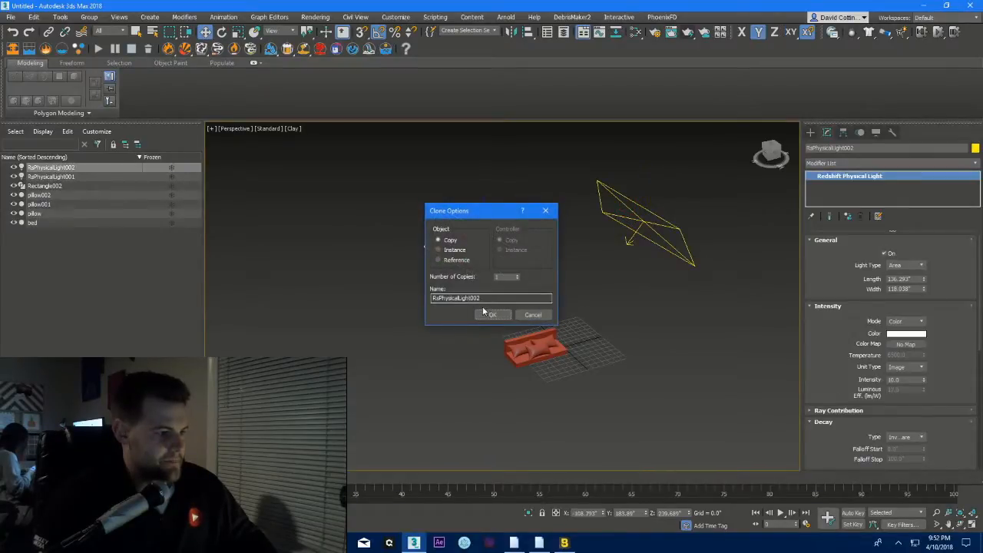
click(491, 314)
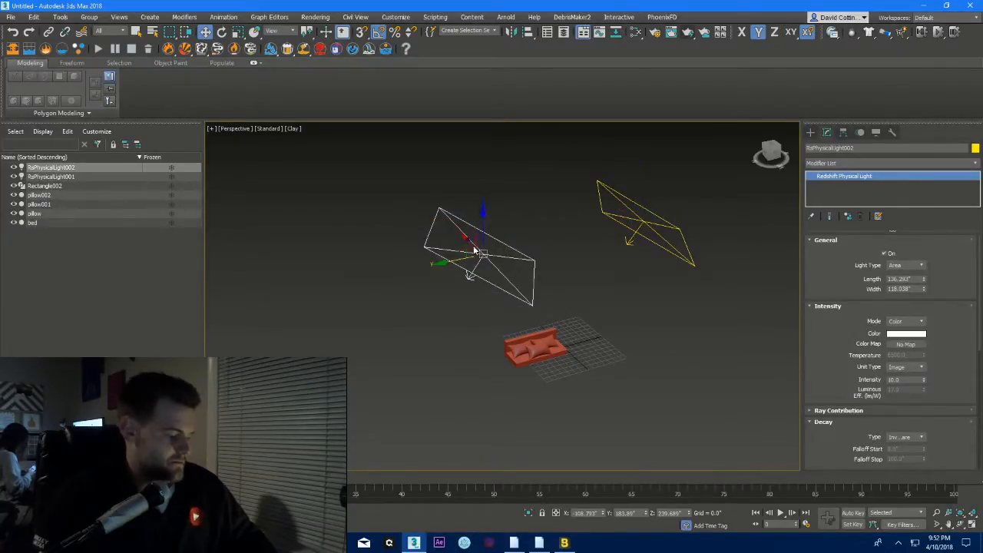
- Rotate the copied Redshift physical light and make one more copy of it as the third light around the bed
key(e)
mouse_move(470, 221)
mouse_down()
mouse_move(426, 227)
mouse_move(495, 254)
mouse_move(481, 261)
mouse_move(489, 235)
mouse_move(494, 273)
mouse_move(463, 201)
mouse_move(466, 179)
mouse_up()
click(492, 314)
key(w)
- Frame the pillows up close and render them with the added lights in the Redshift Render View
scroll(536, 358, up, 5)
scroll(536, 358, up, 10)
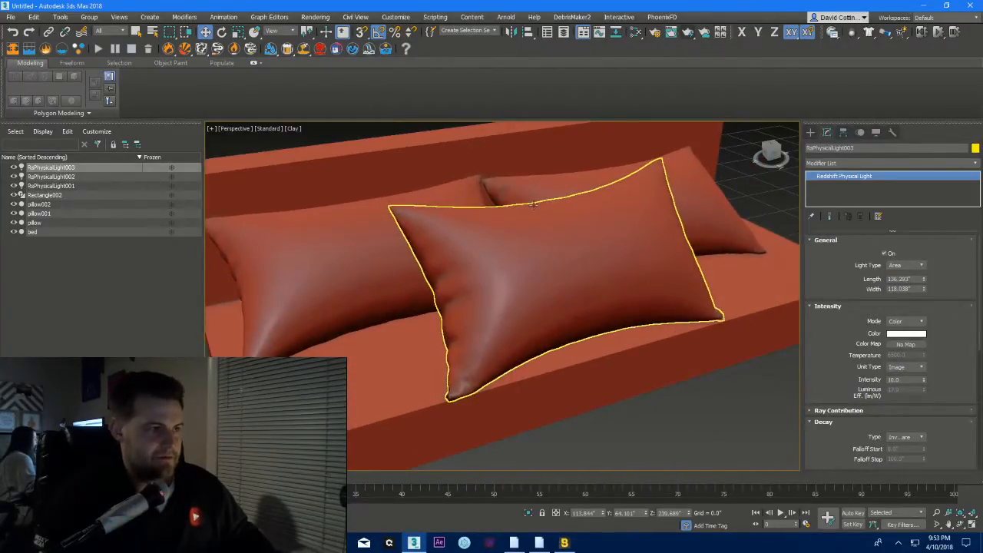
click(689, 36)
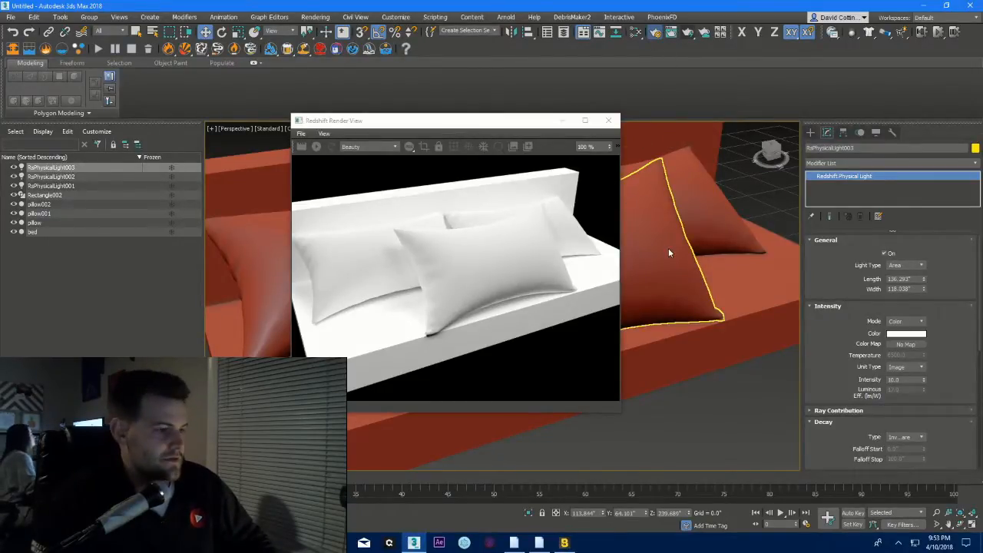
- Set the Redshift photographic exposure's F-stop number to 4, then close the environment settings, render setup and Render View
key(F10)
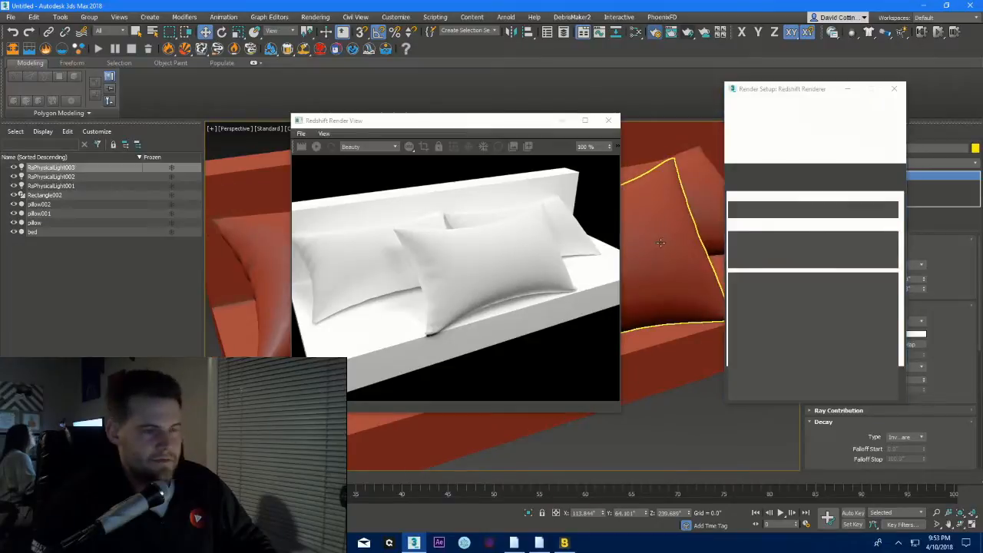
key(8)
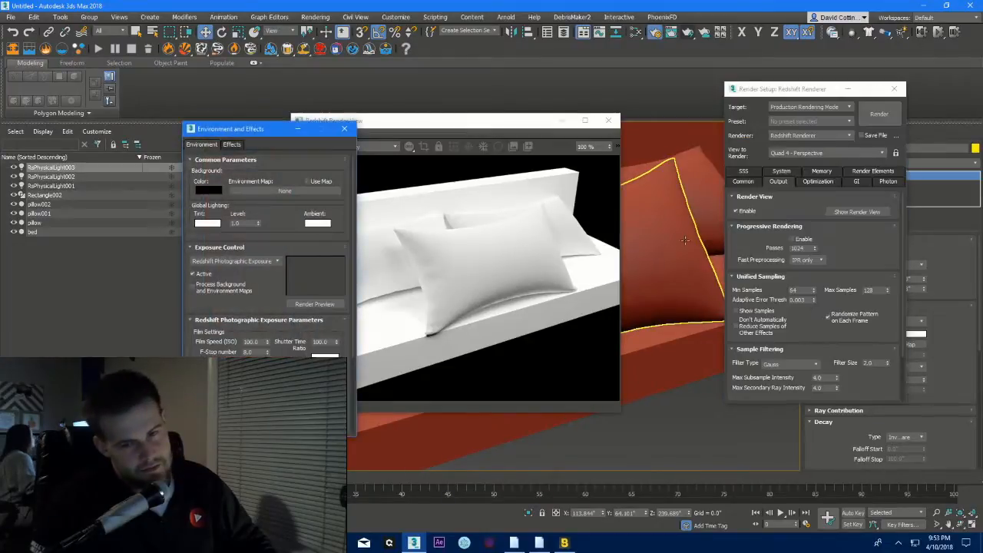
click(818, 182)
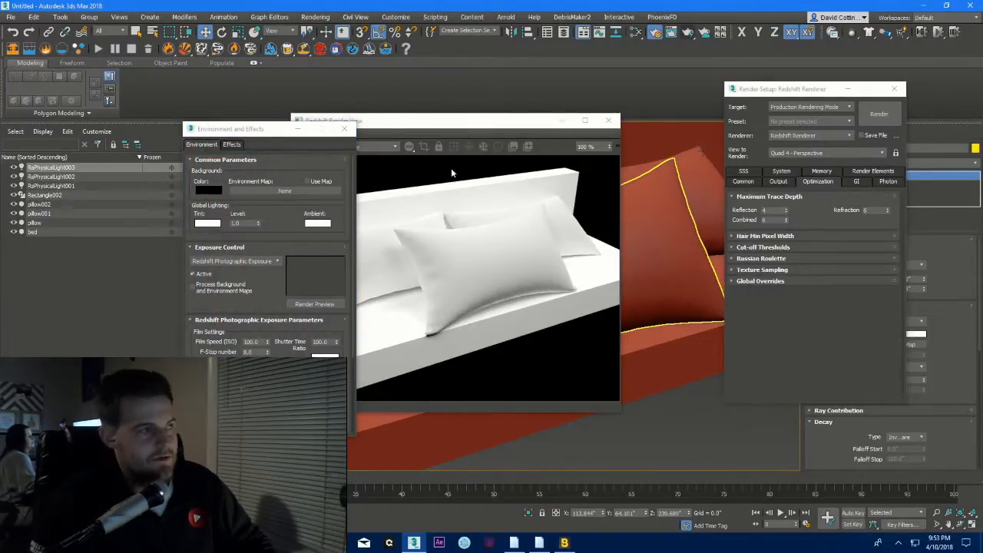
double_click(262, 353)
text(4)
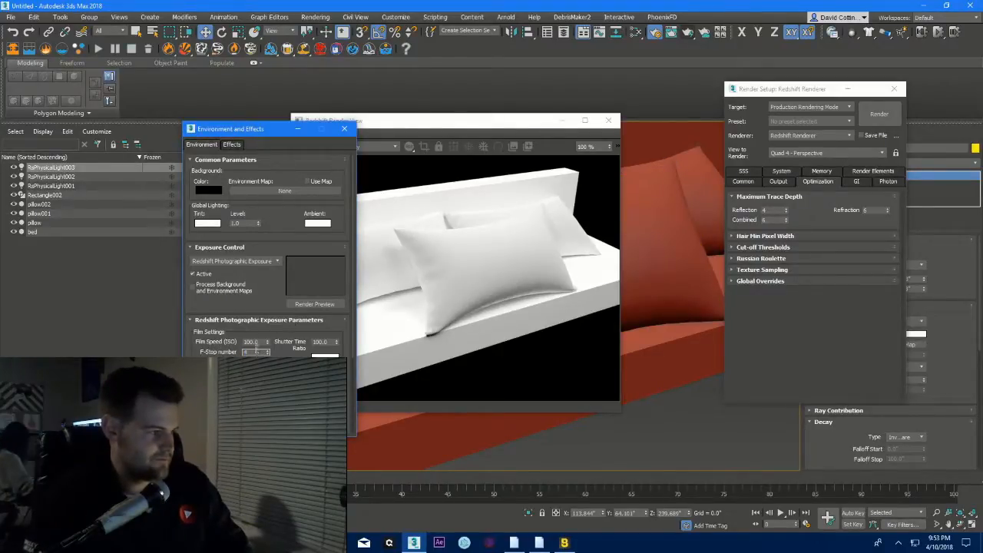
click(344, 128)
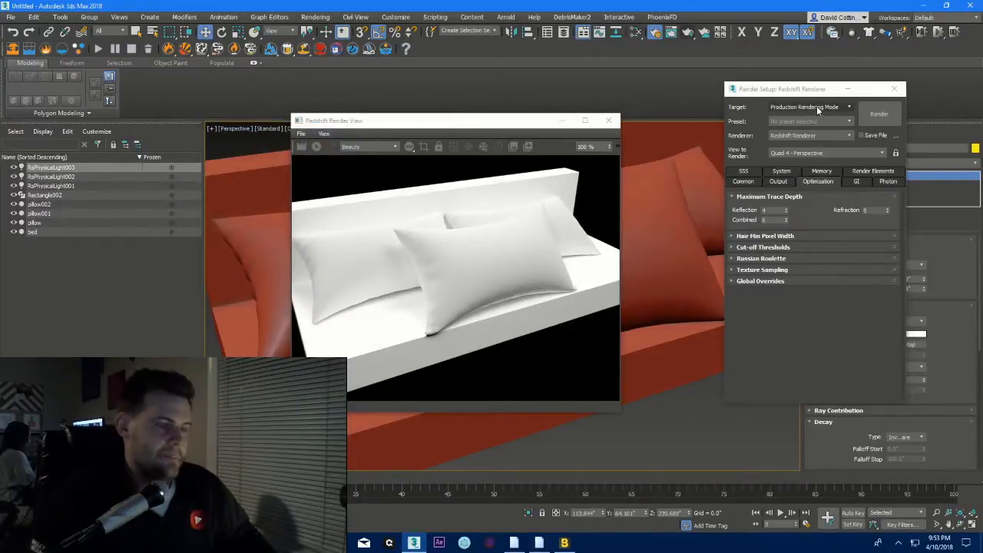
click(893, 89)
click(609, 120)
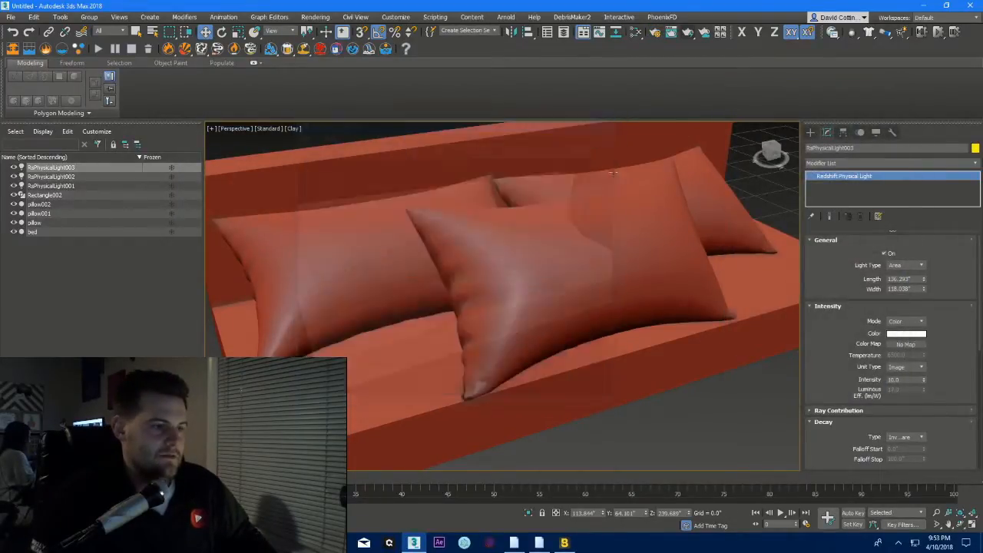
- Select the front pillow, pillow002, and convert it to an Editable Poly
right_click(618, 206)
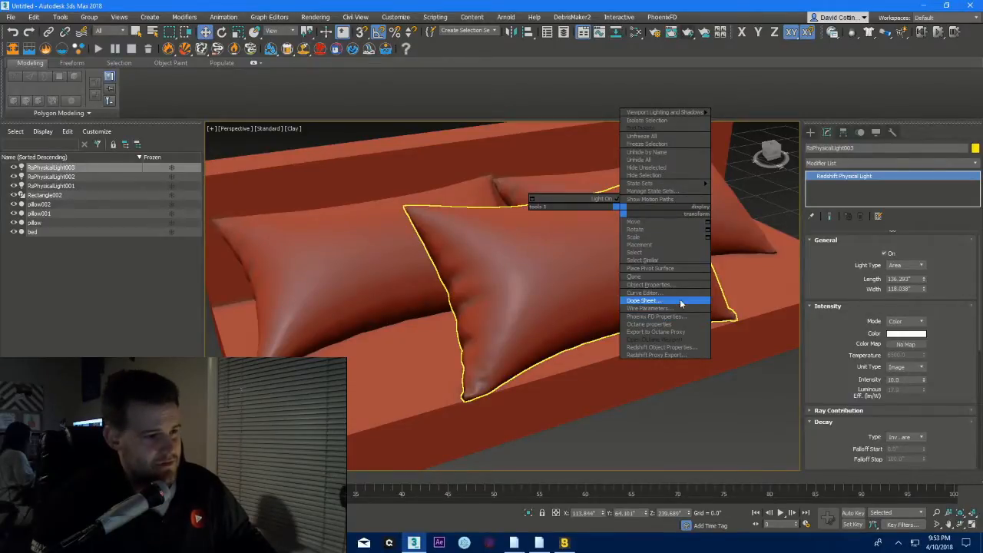
key(Escape)
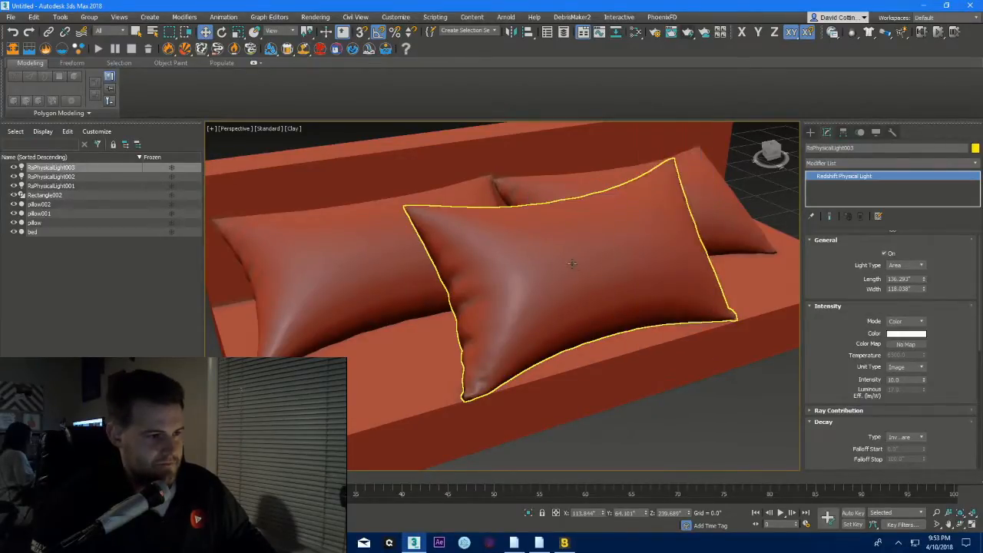
right_click(576, 263)
click(547, 278)
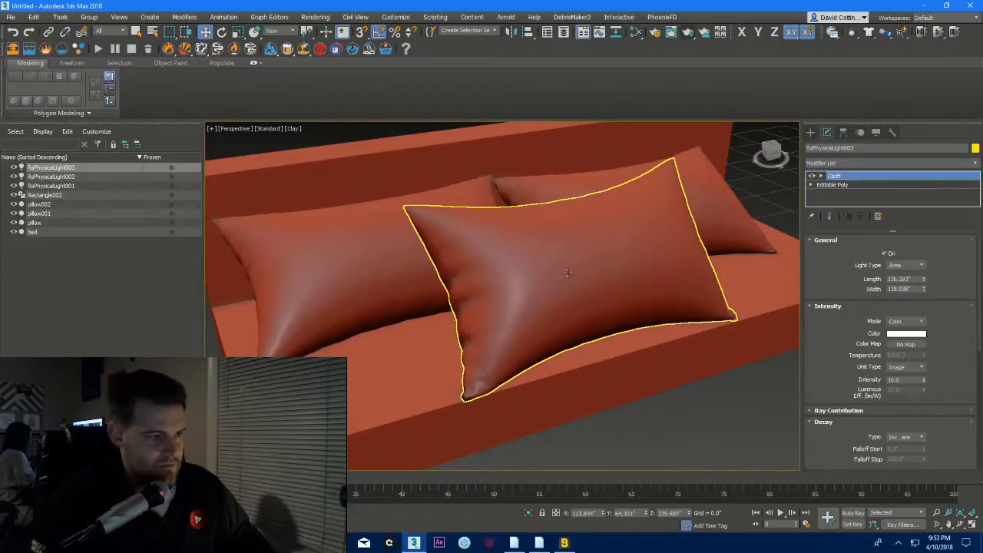
right_click(593, 245)
mouse_move(666, 351)
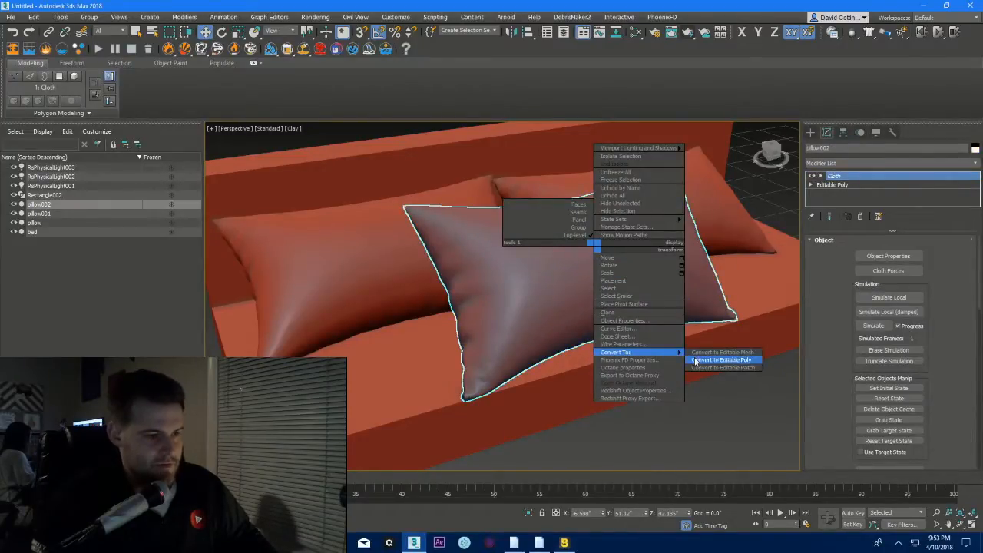
click(726, 359)
- Add a Noise modifier to pillow002 with scale 4.28 and strengths of X 0.43", Y 0.62" and Z 0.38"
click(824, 163)
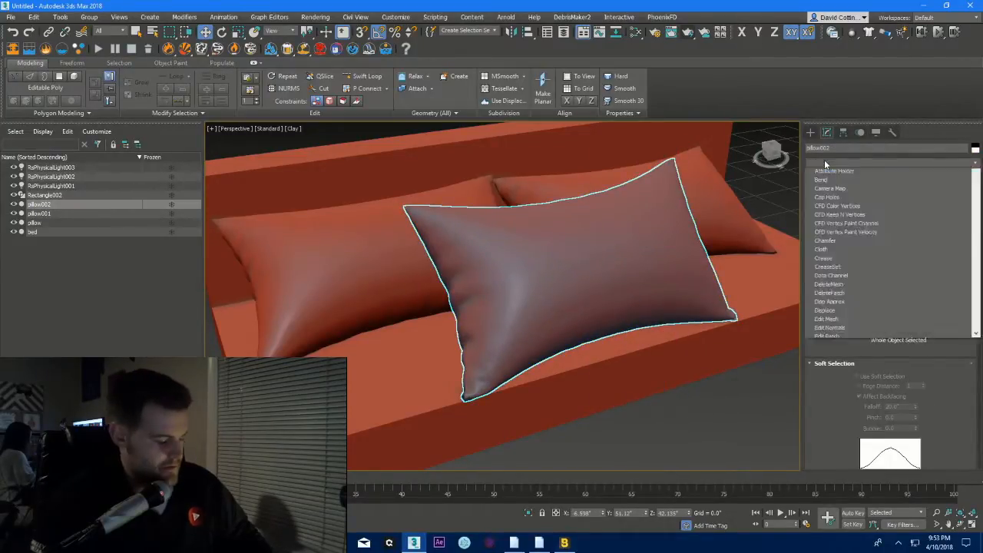
key(n)
click(822, 174)
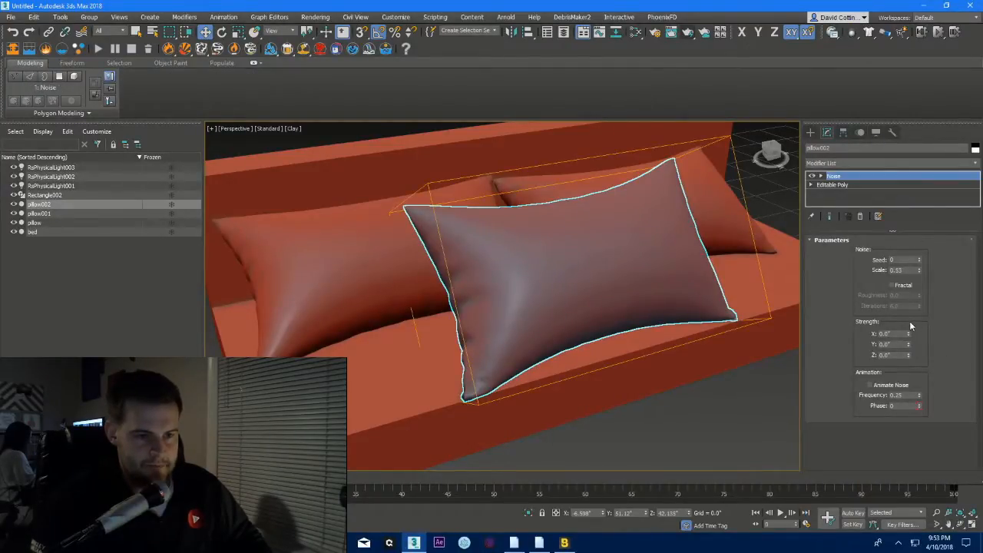
drag(909, 333, 909, 311)
drag(910, 353, 906, 89)
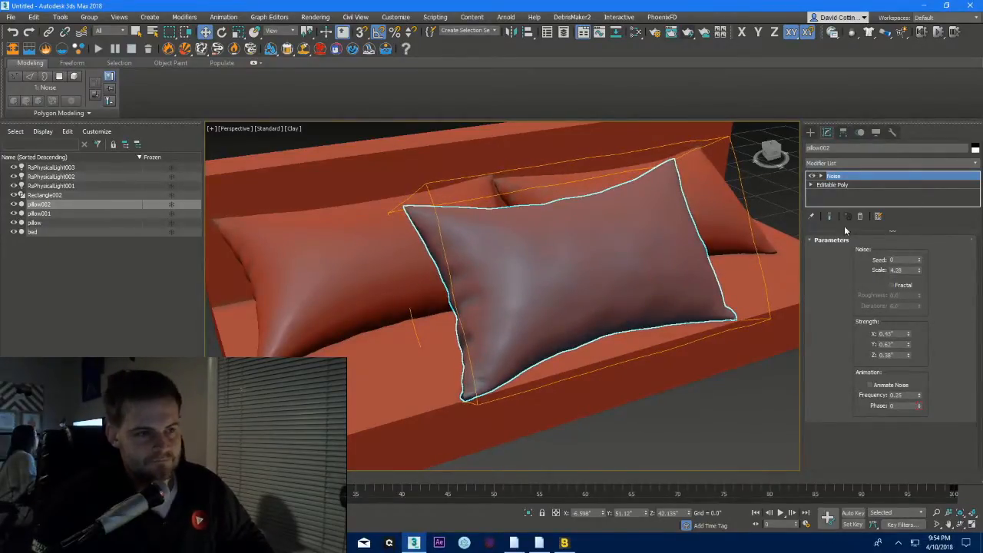
- Remove the top Cloth modifier from both rear pillows, pillow and pillow001, leaving TurboSmooth and Noise in their stacks
click(323, 246)
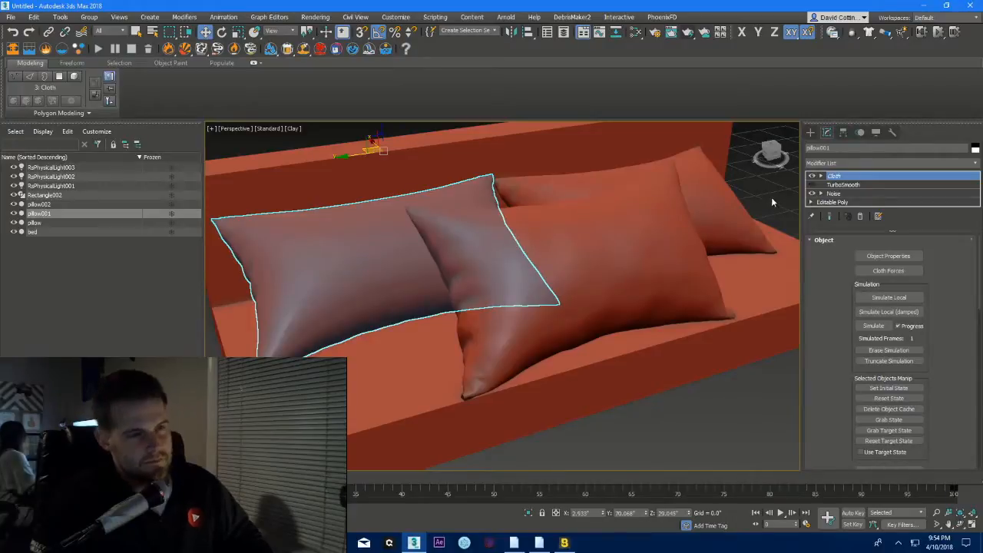
click(568, 228)
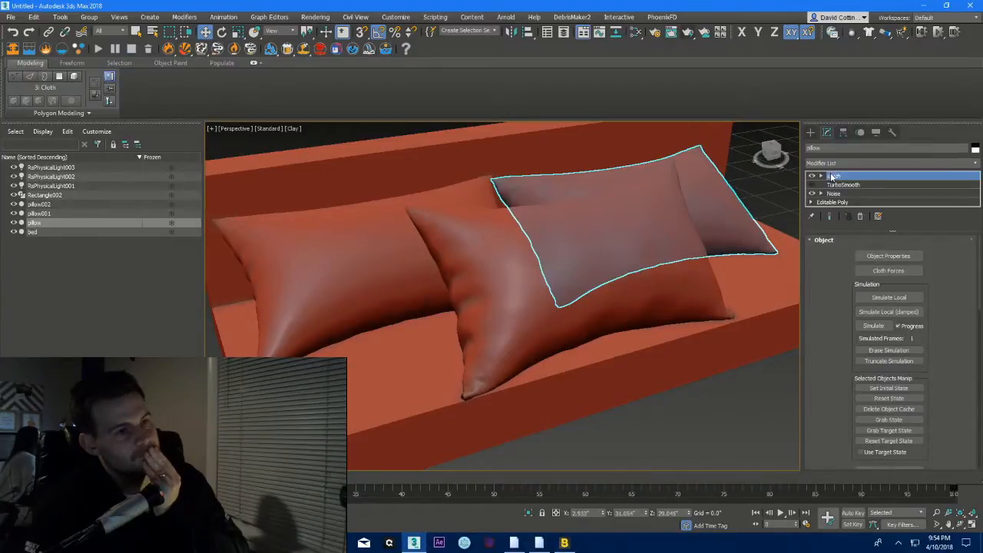
click(860, 217)
click(400, 246)
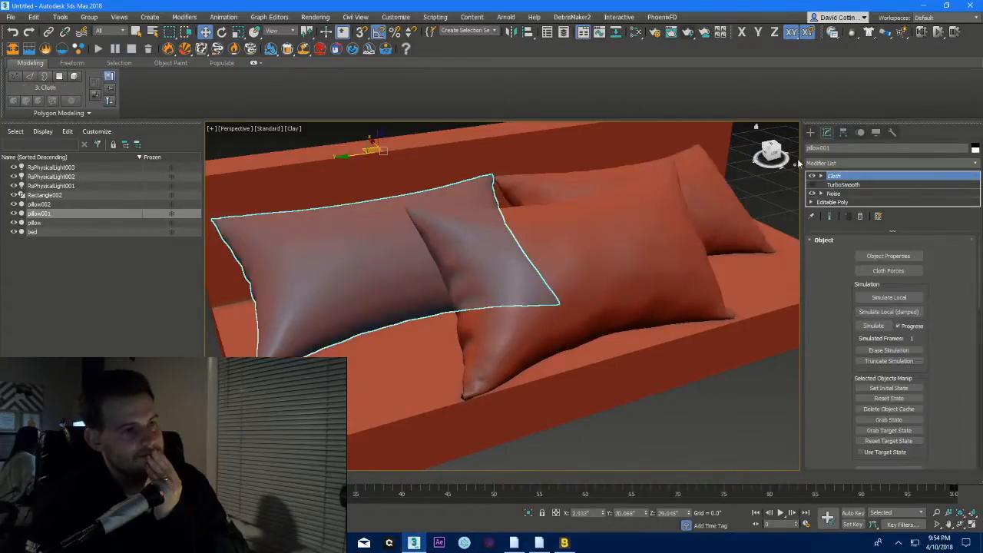
click(859, 217)
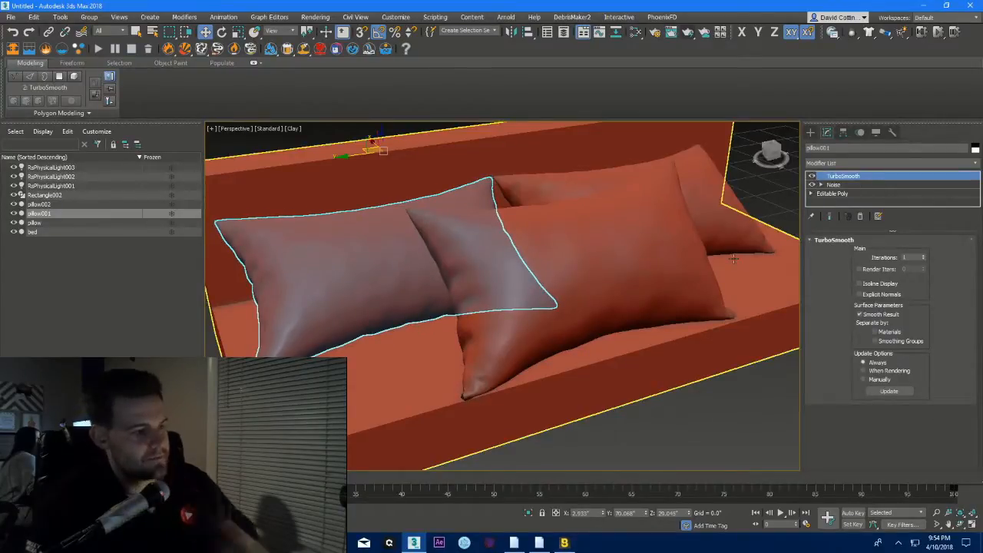
- Set the reflection roughness and weight of Redshift Material #25 to 0.5 and its anisotropy to -0.5, then close the material editor
click(635, 32)
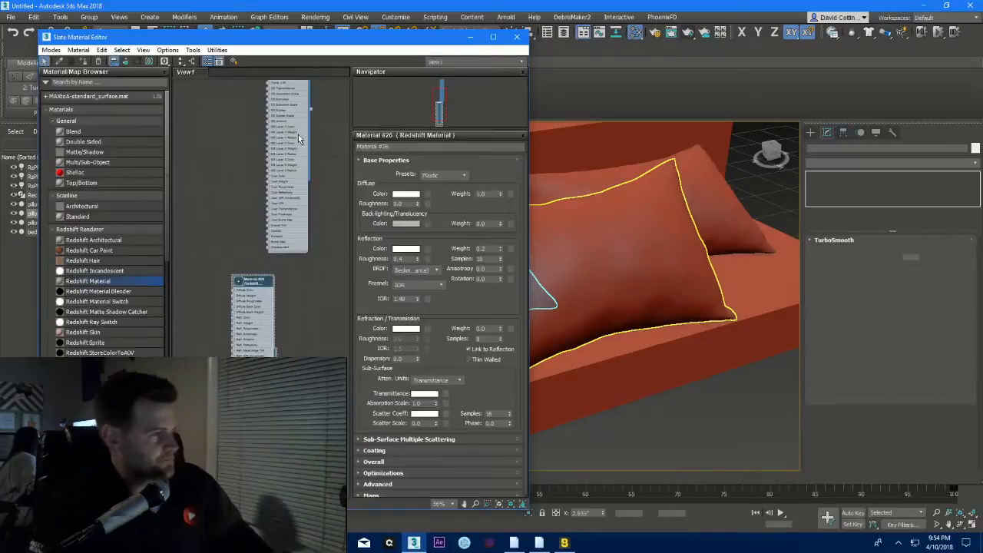
double_click(290, 129)
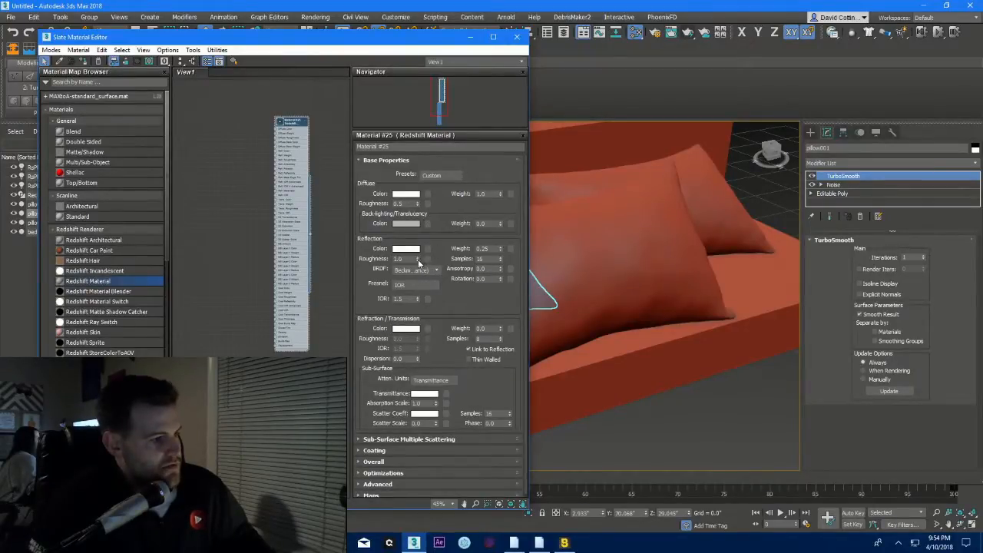
drag(418, 260, 417, 270)
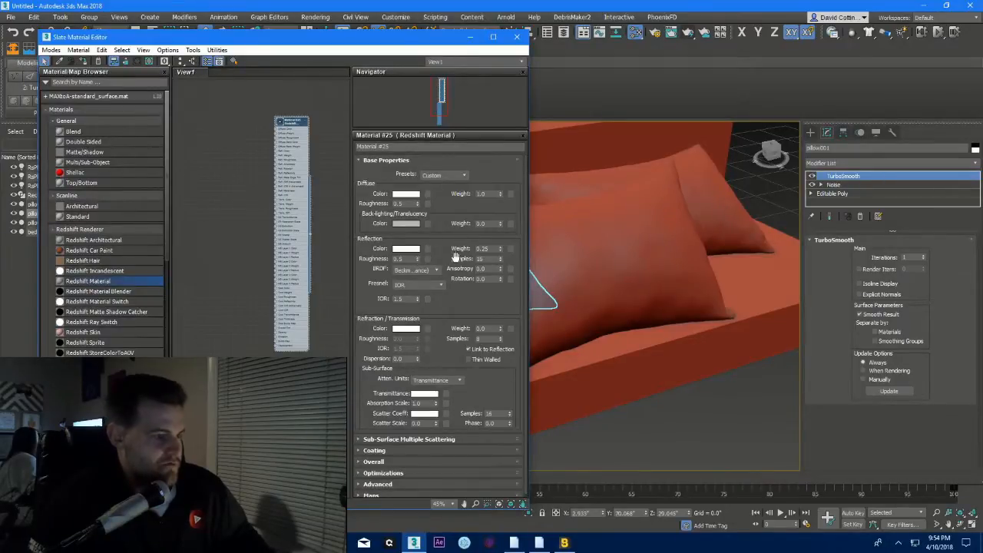
double_click(491, 248)
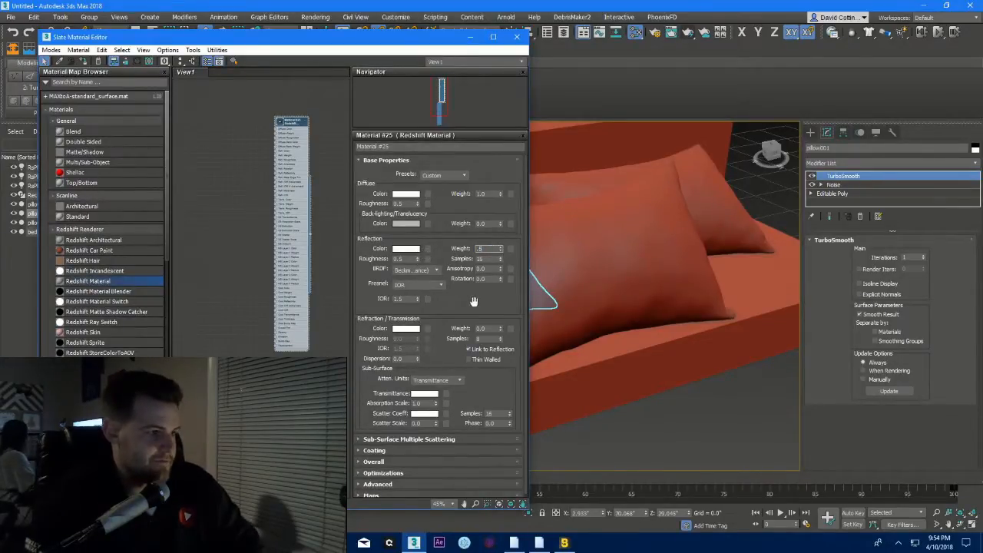
text(0.5)
key(Return)
drag(450, 330, 465, 267)
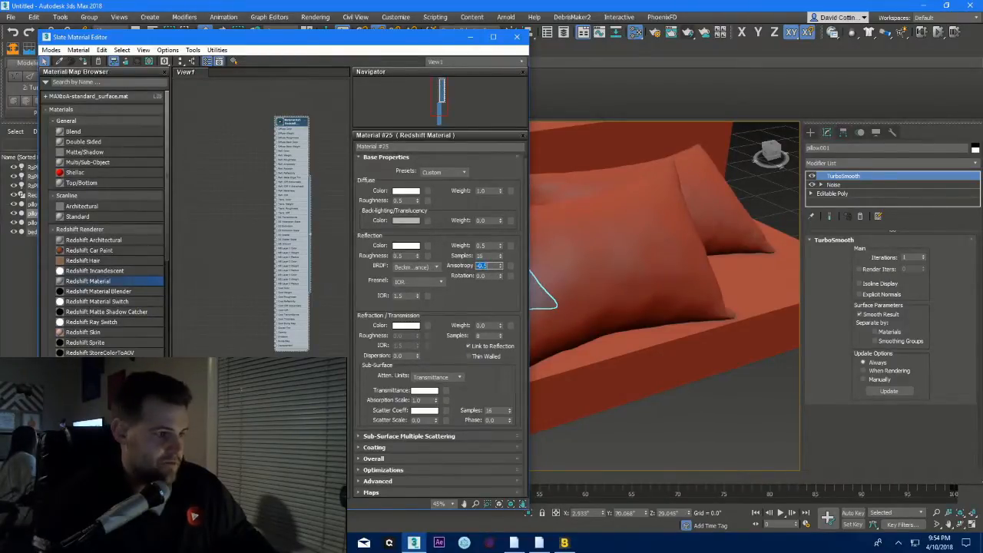
click(517, 36)
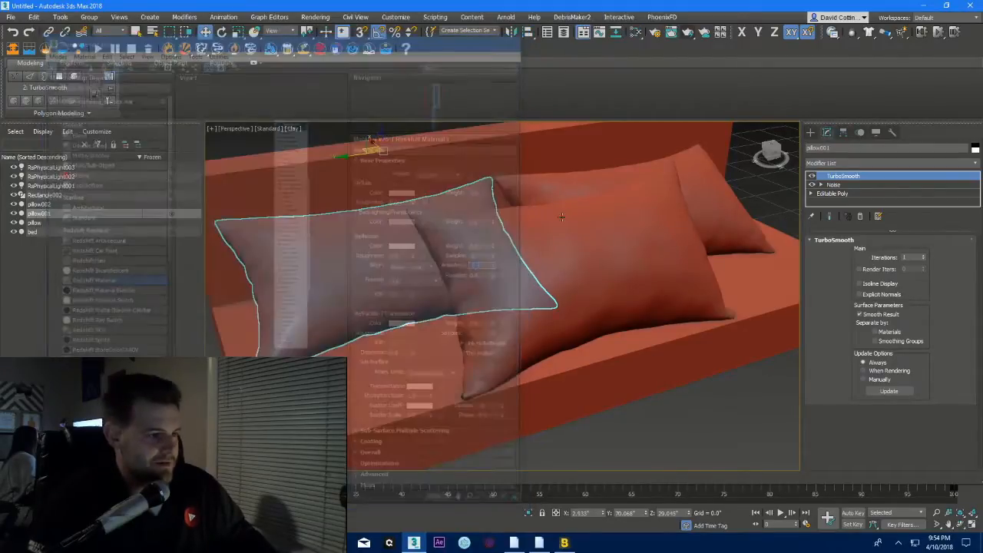
- Render a low, close view of the pillows in the Redshift Render View and close it
scroll(546, 247, up, 3)
alt+middle_drag(546, 246, 614, 321)
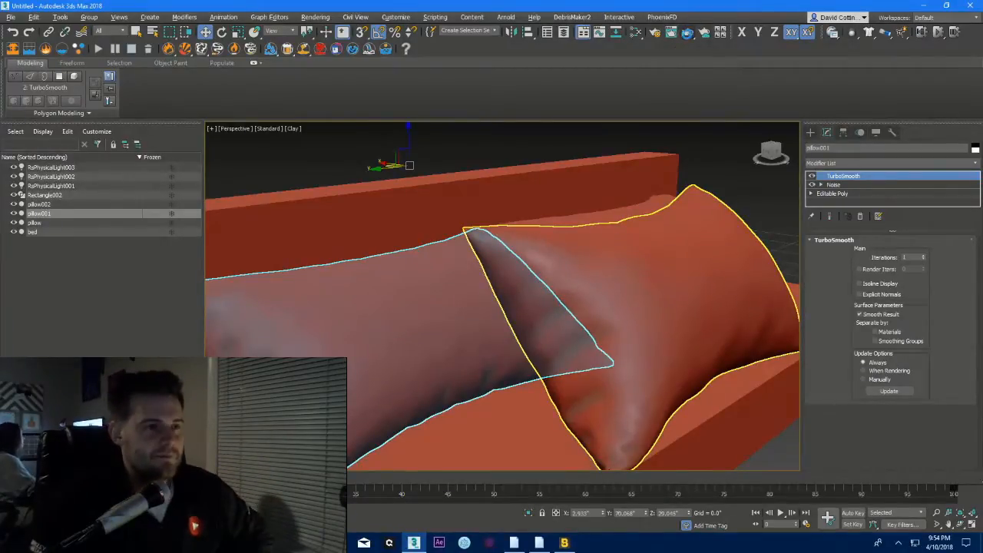
click(687, 33)
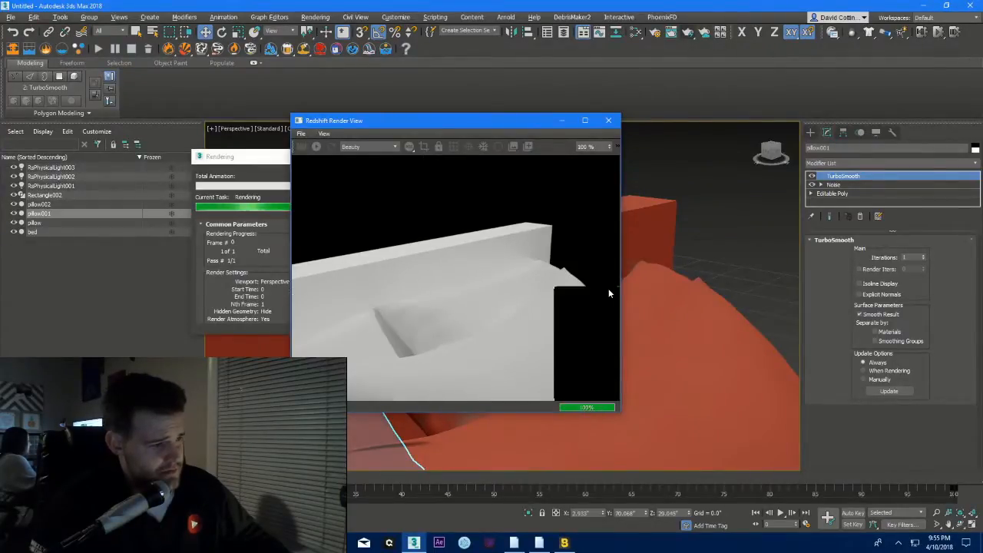
click(608, 121)
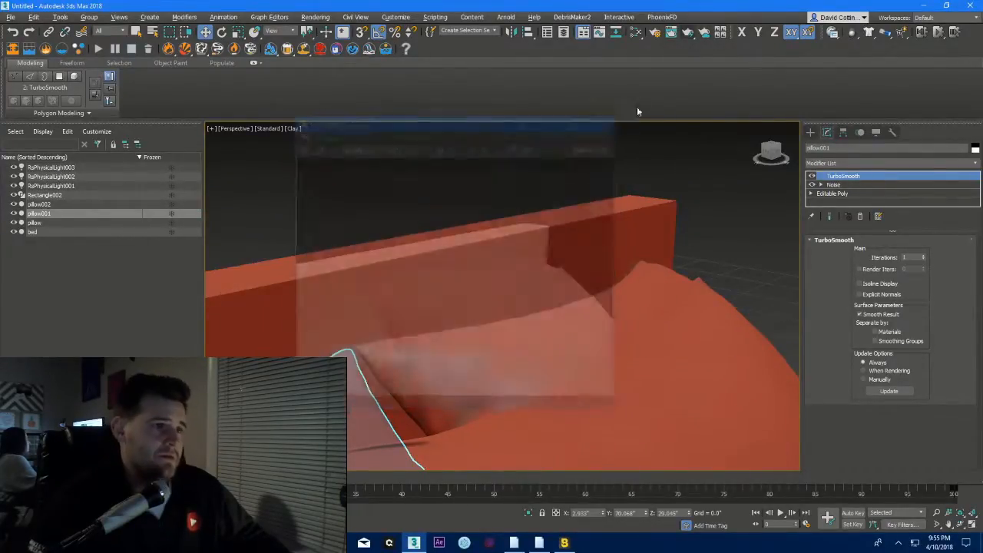
- Reframe the view on the overlapping corners of the left and front pillows and render it again with Redshift
middle_drag(561, 318, 565, 272)
scroll(555, 336, down, 1)
middle_drag(547, 353, 604, 242)
middle_drag(565, 312, 584, 278)
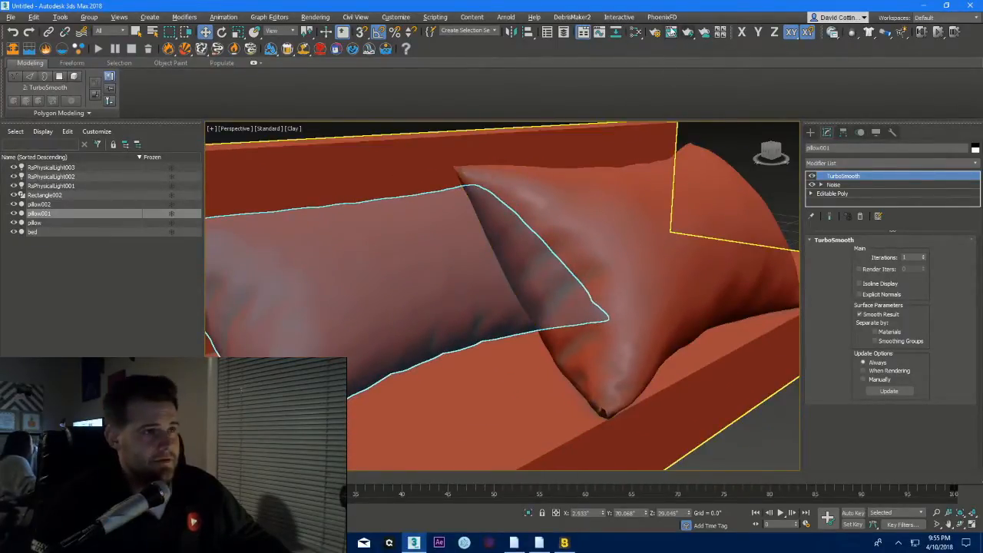
click(688, 32)
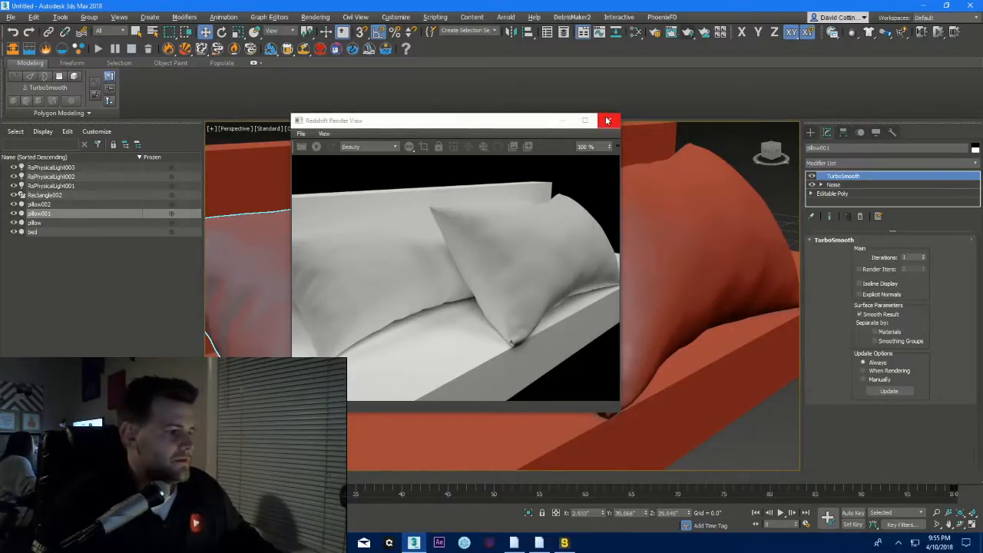
click(377, 121)
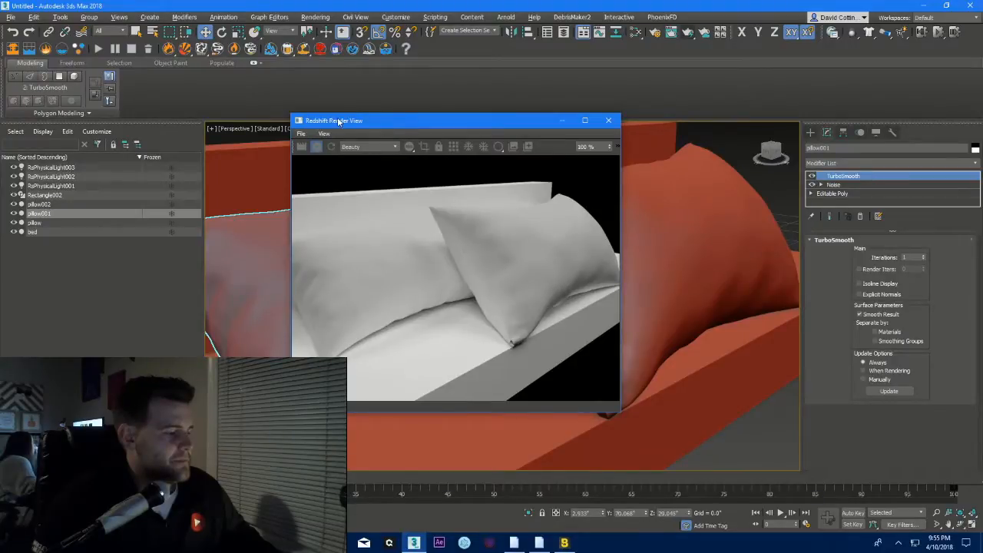
- Move the render view aside and try to weld the Editable Poly vertices at the front pillow's lower corner with a 0.22-inch threshold
drag(385, 131, 268, 47)
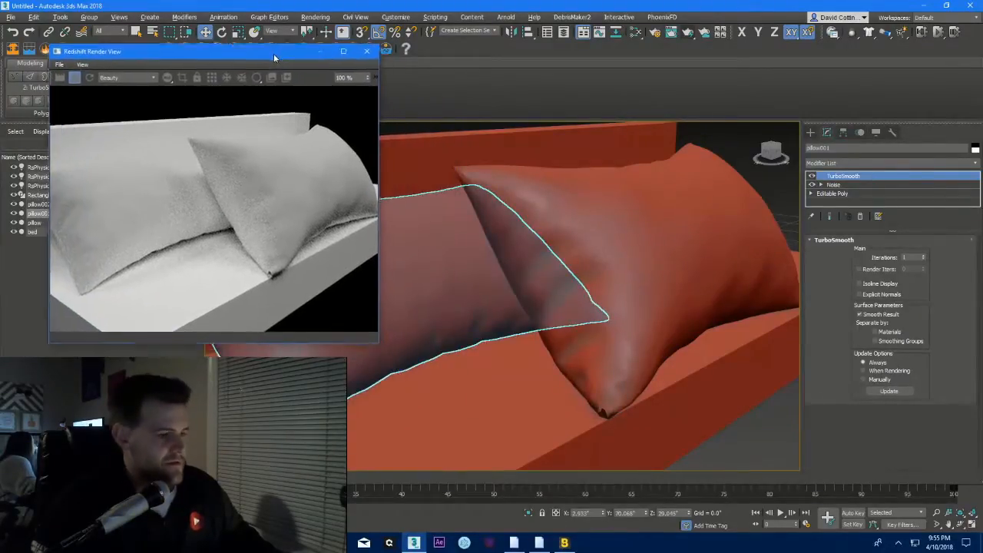
click(610, 377)
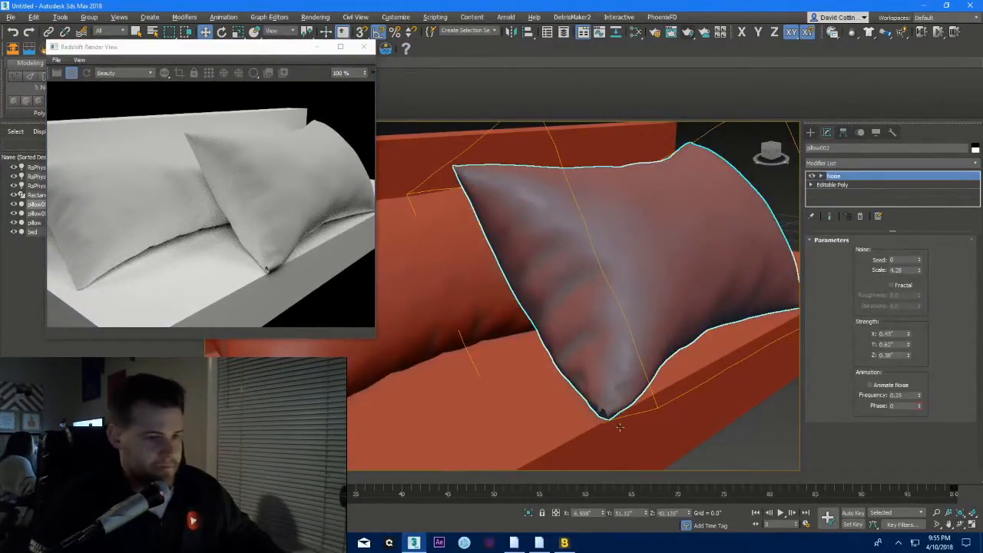
click(828, 185)
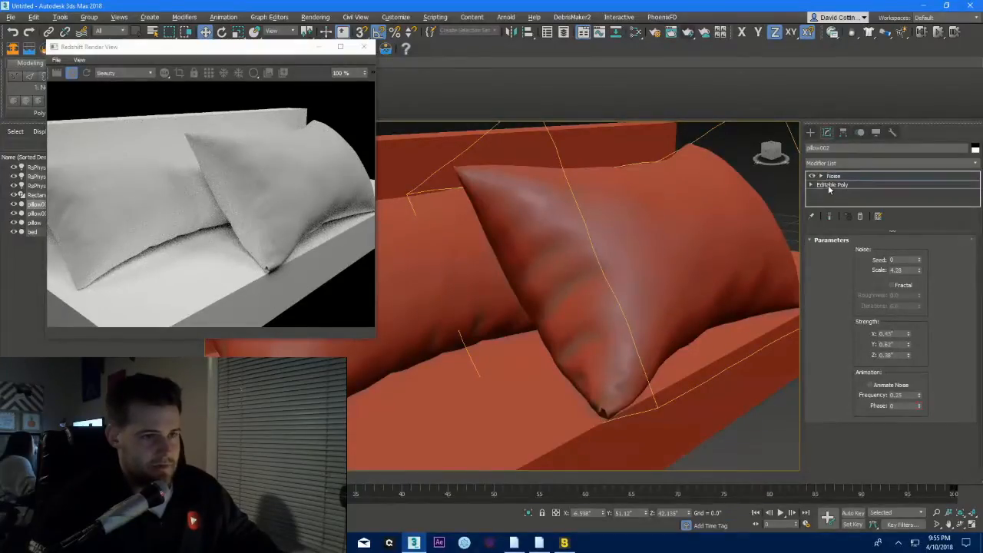
key(1)
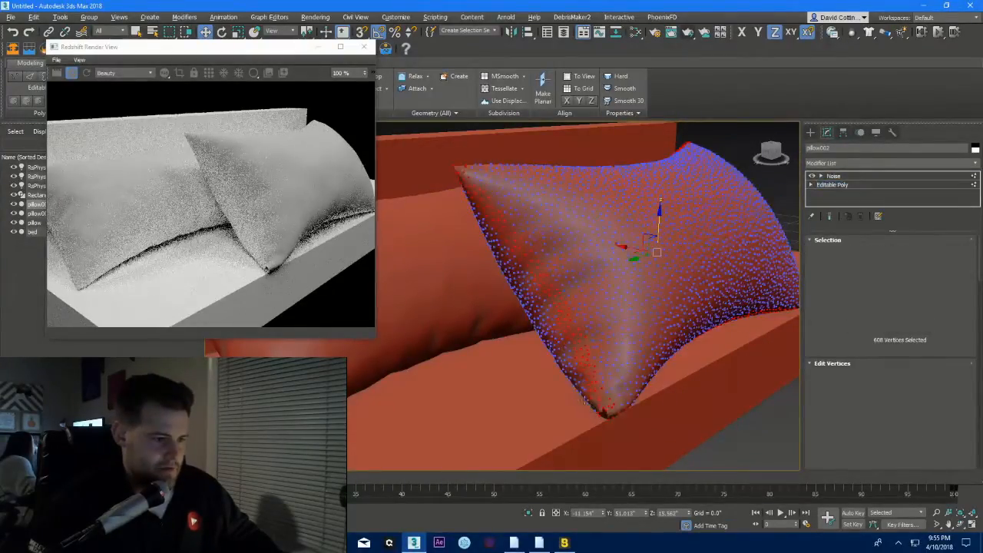
drag(592, 401, 636, 454)
drag(580, 395, 581, 394)
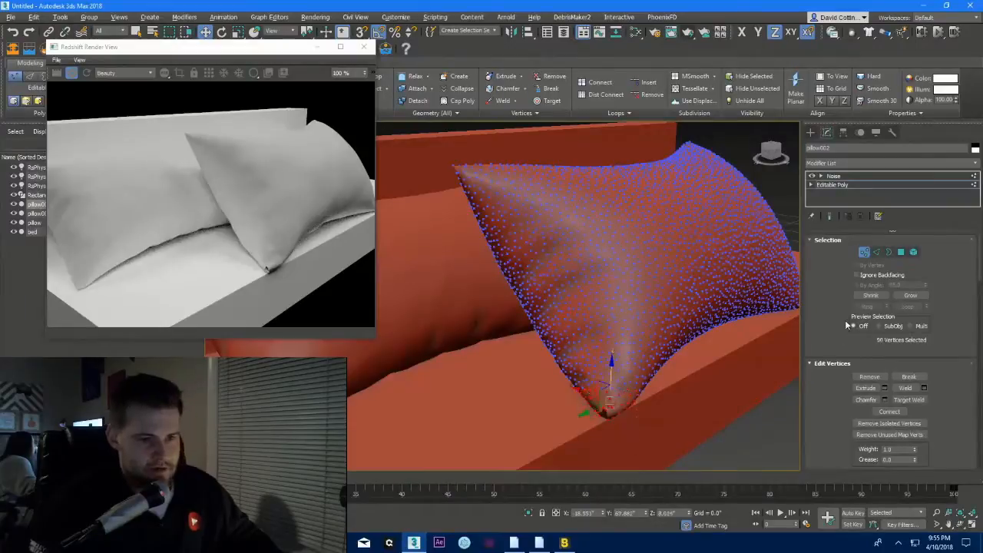
click(923, 388)
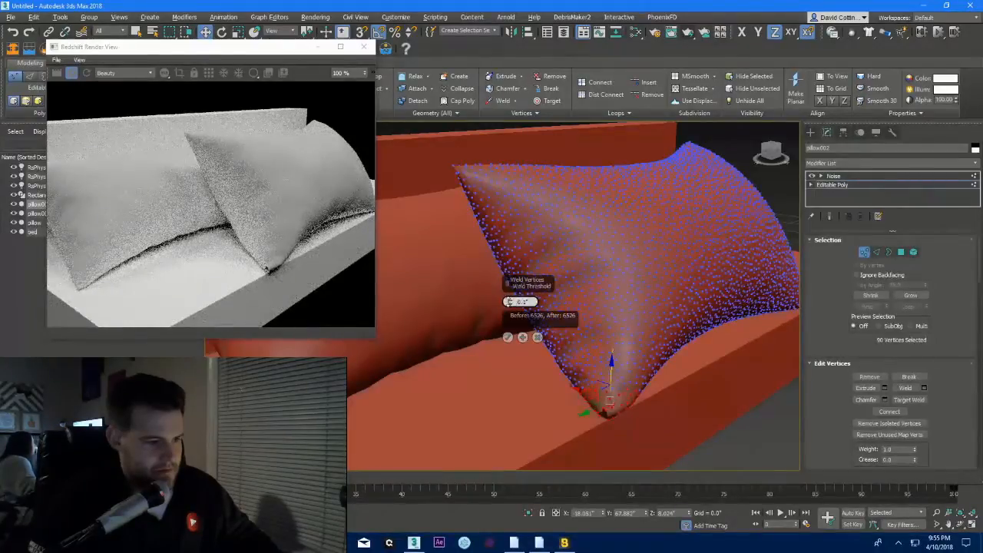
click(508, 302)
click(508, 302)
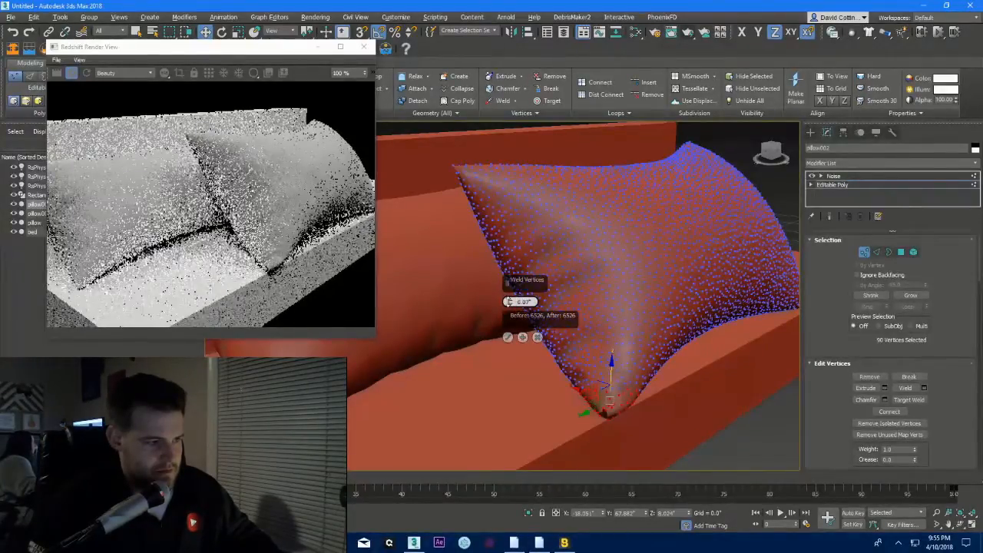
click(509, 303)
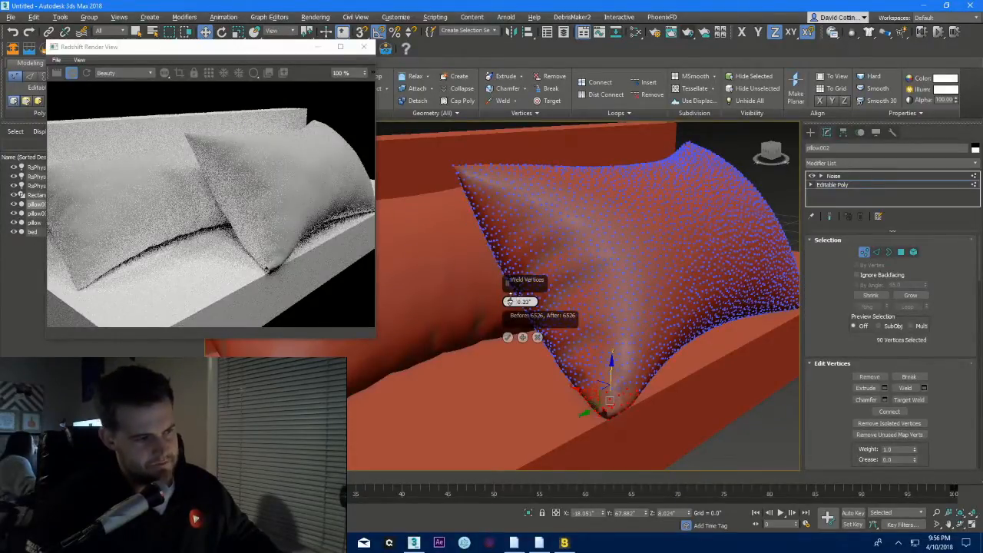
click(507, 337)
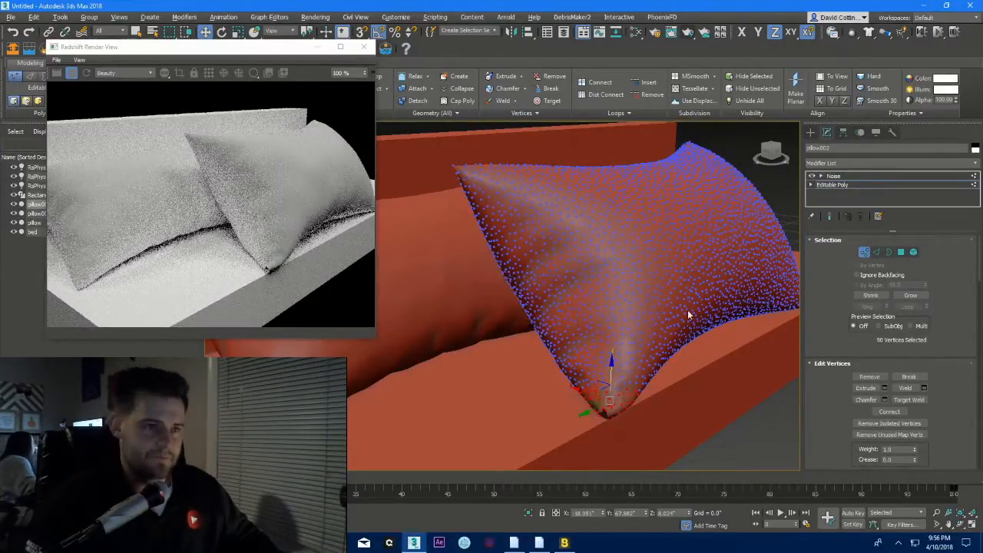
- Add a Shell modifier between the front pillow's Editable Poly and Noise, with outer amount 0 and inner amount 0.06 inches
click(831, 185)
click(835, 163)
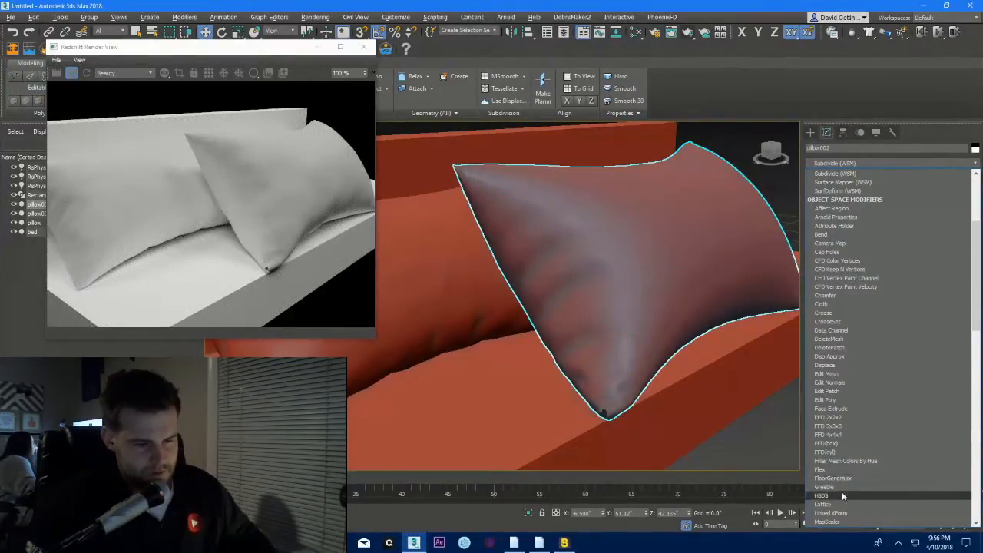
scroll(843, 489, down, 11)
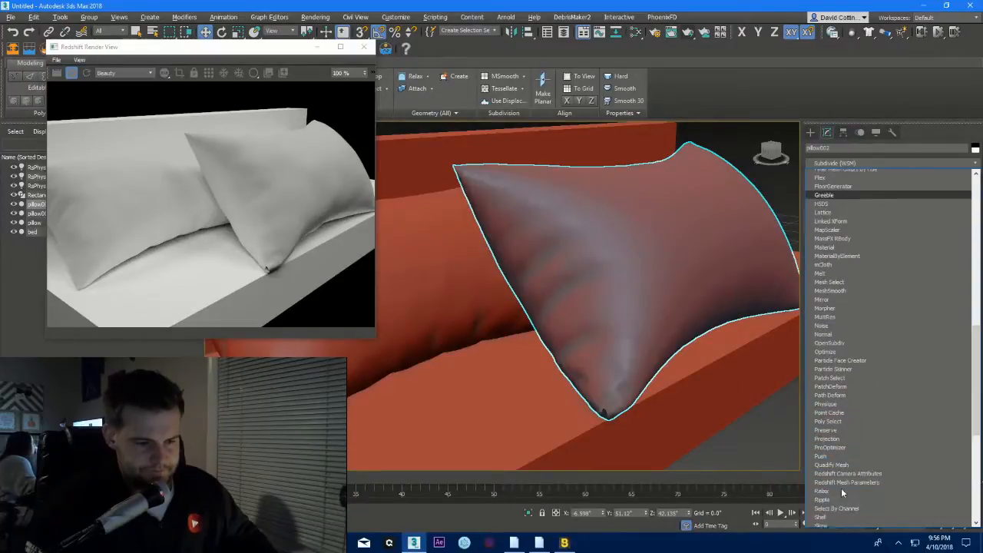
scroll(841, 488, down, 3)
click(834, 442)
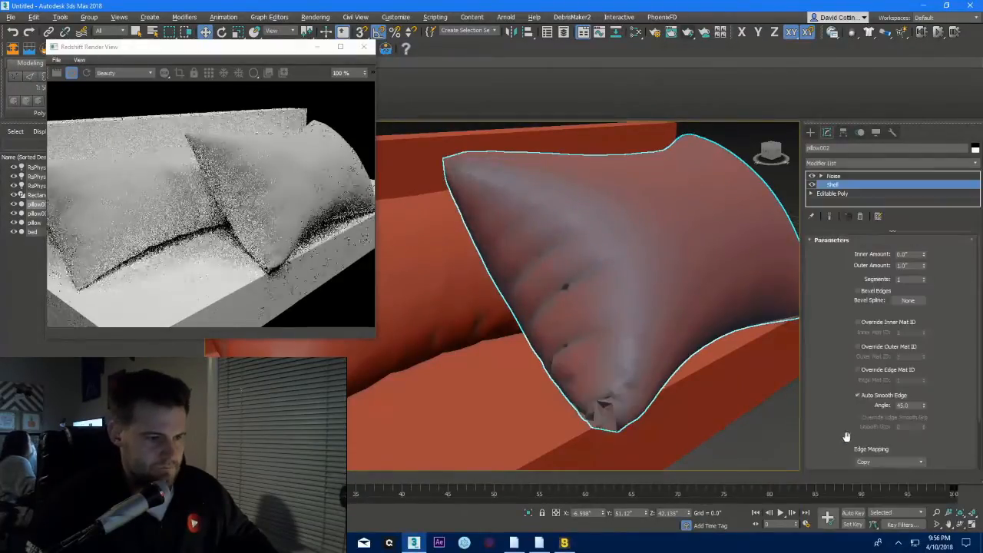
right_click(925, 267)
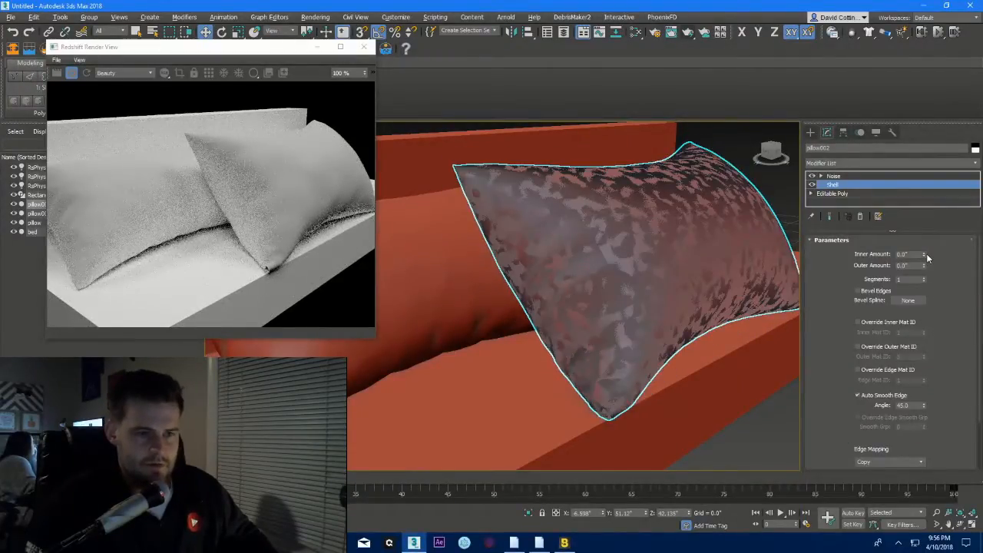
click(925, 253)
click(925, 252)
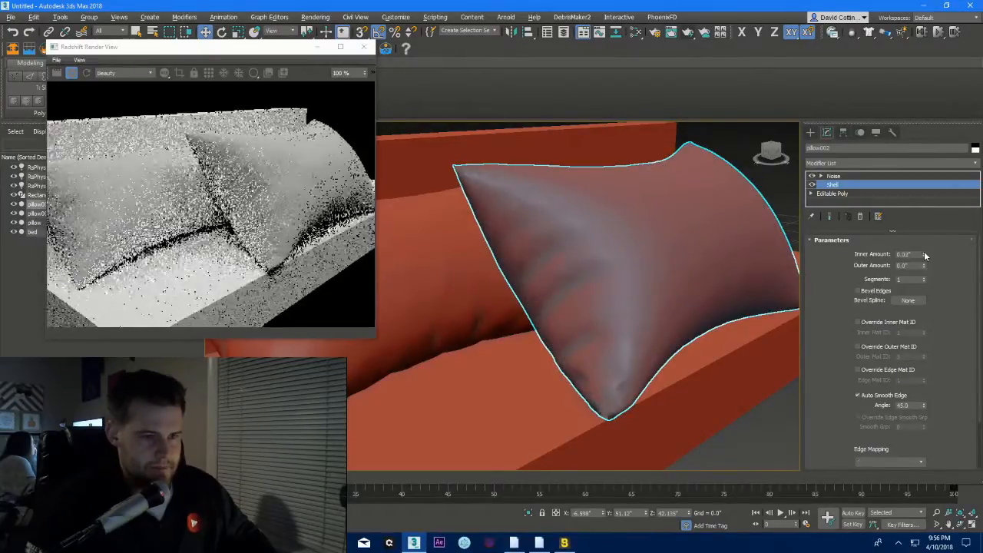
drag(924, 253, 924, 256)
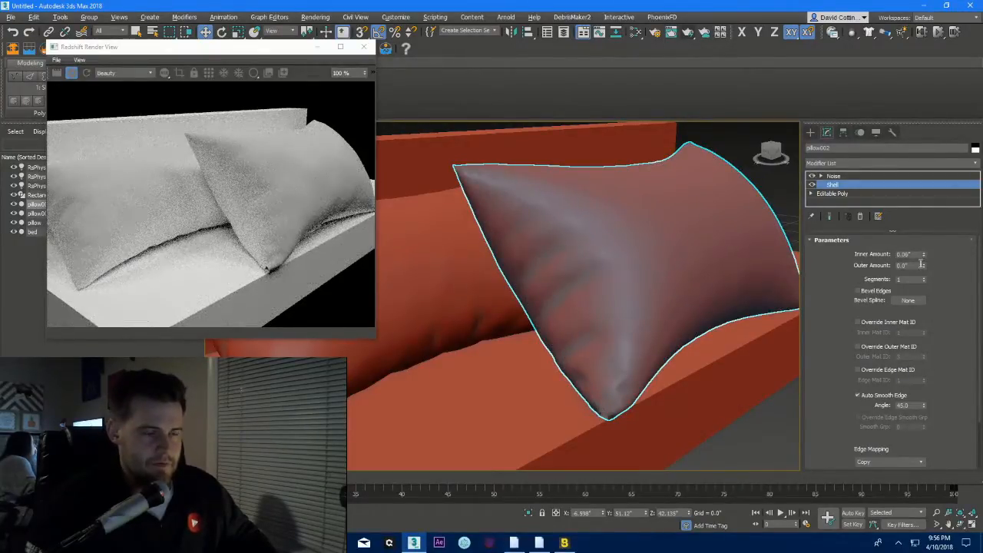
- Weld the vertices around the gap at the front pillow's lower corner into a single vertex, raising the threshold, and return to its Noise modifier
click(834, 193)
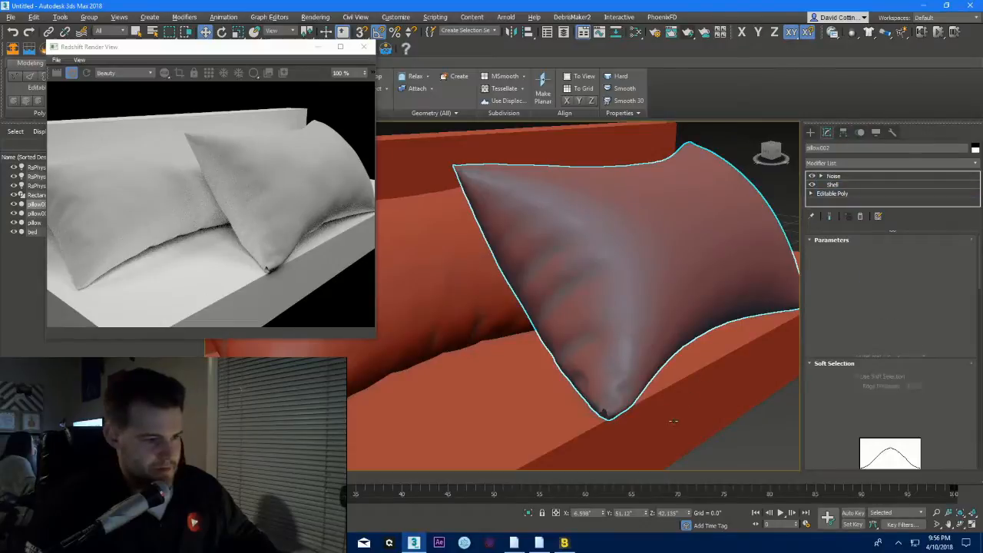
click(605, 422)
scroll(603, 421, up, 3)
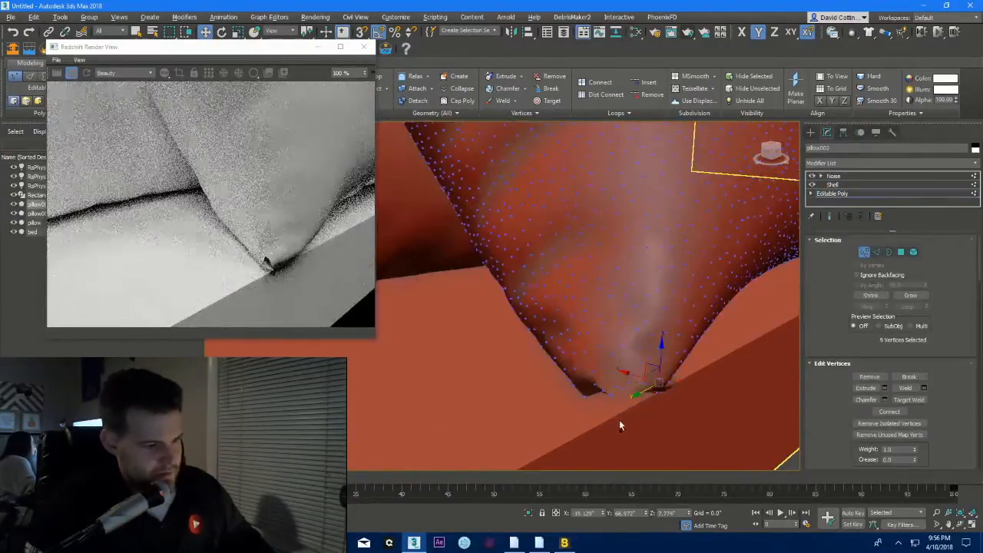
drag(594, 395, 592, 396)
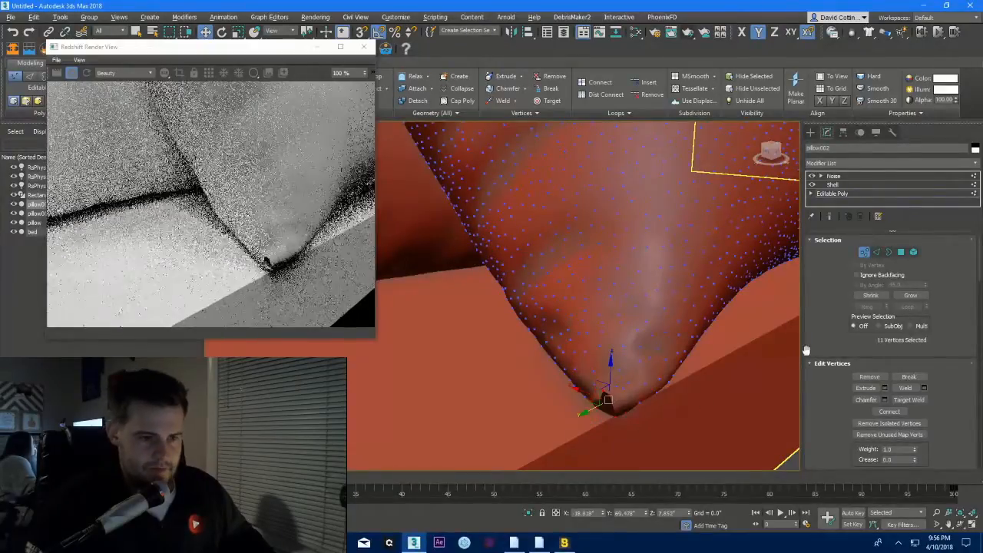
click(923, 388)
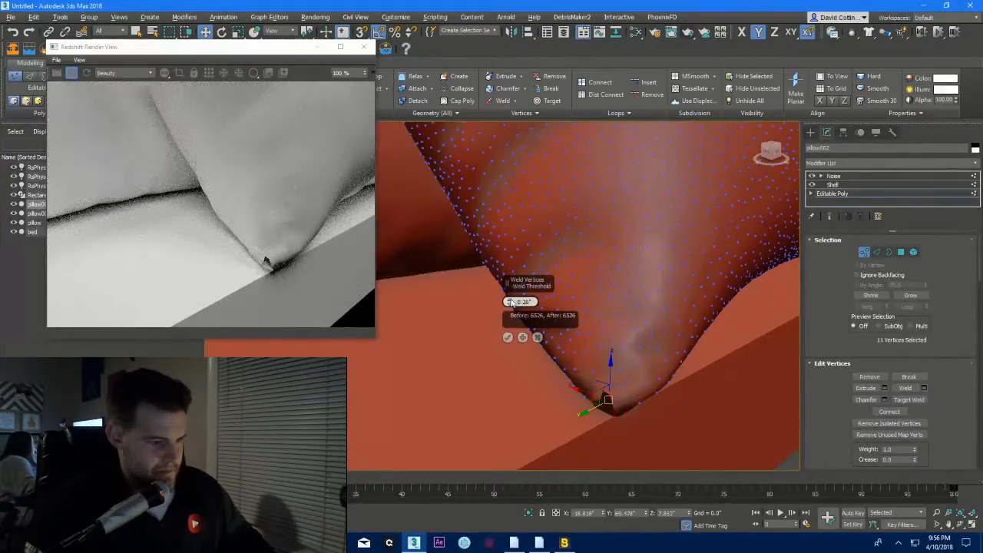
drag(511, 302, 509, 298)
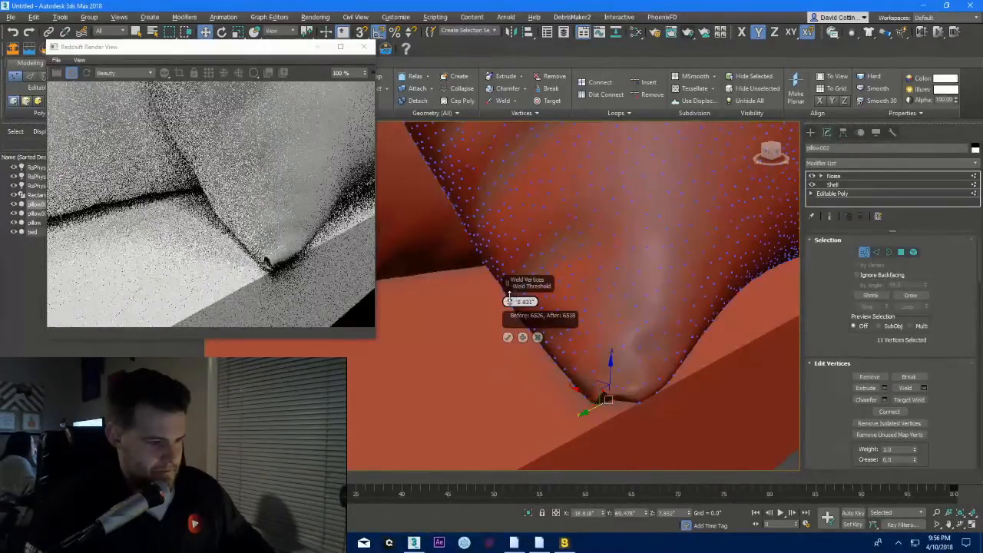
click(507, 337)
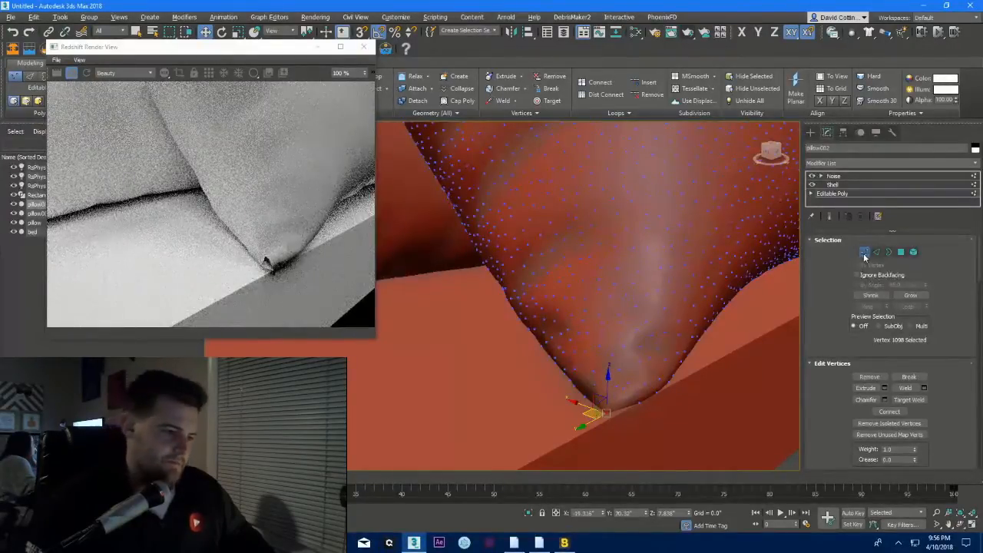
click(842, 186)
click(833, 176)
- Refresh the Redshift render and examine the welded pillow corner and the whole bed from several angles
scroll(675, 268, down, 5)
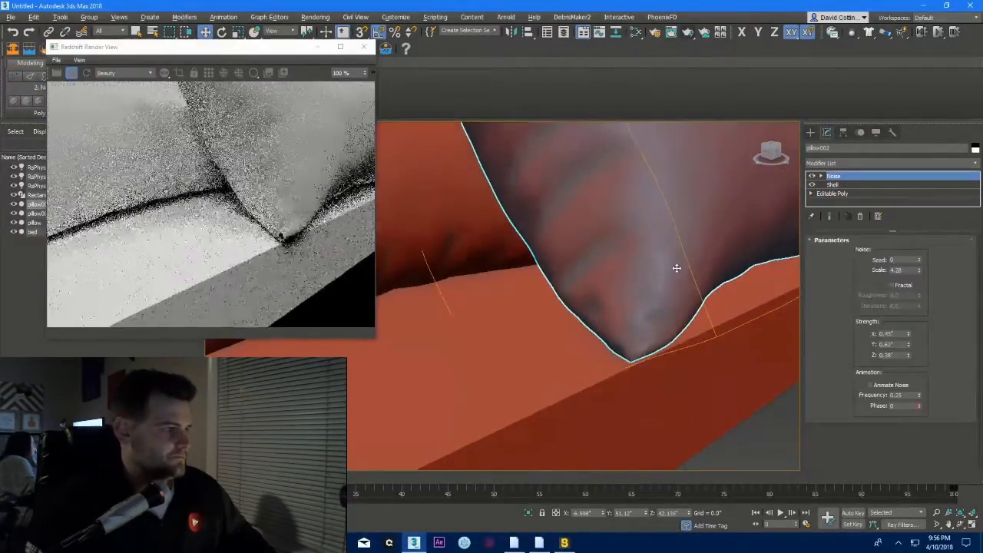
scroll(690, 254, down, 3)
alt+middle_drag(637, 302, 630, 283)
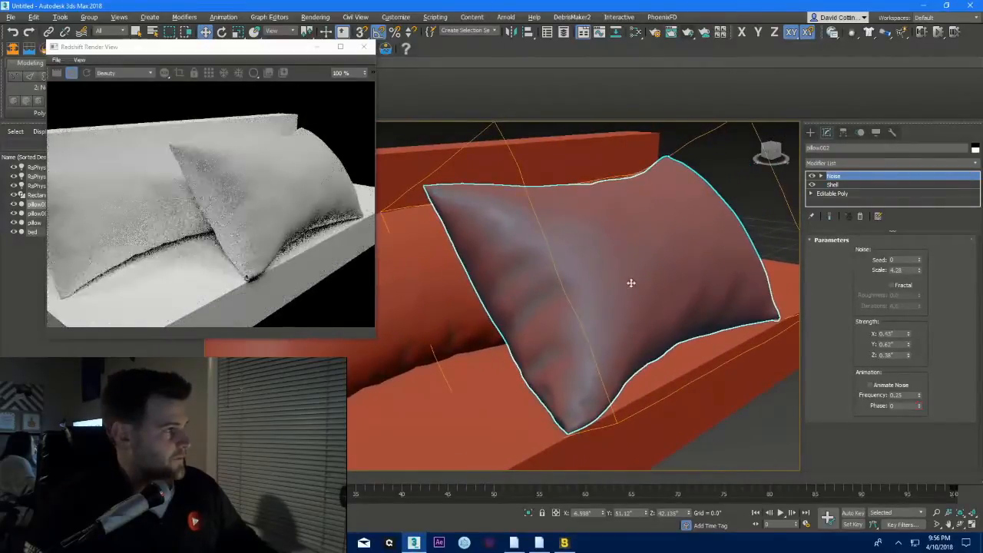
click(85, 73)
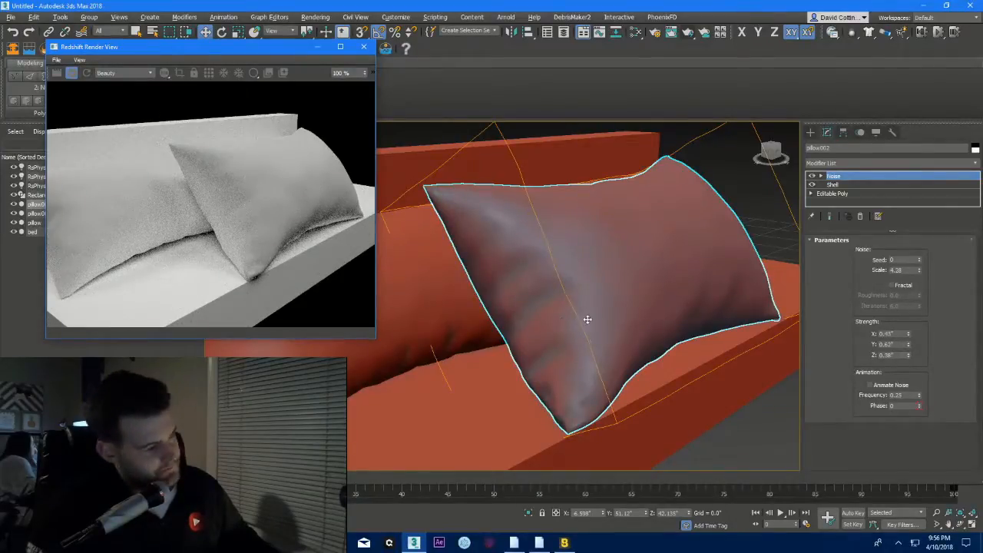
mouse_move(587, 318)
alt+middle_down()
mouse_move(575, 309)
mouse_move(594, 329)
mouse_move(518, 327)
mouse_move(585, 307)
alt+middle_up()
mouse_move(495, 299)
alt+middle_down()
mouse_move(619, 285)
mouse_move(417, 297)
mouse_move(511, 294)
mouse_move(487, 304)
mouse_move(494, 300)
alt+middle_up()
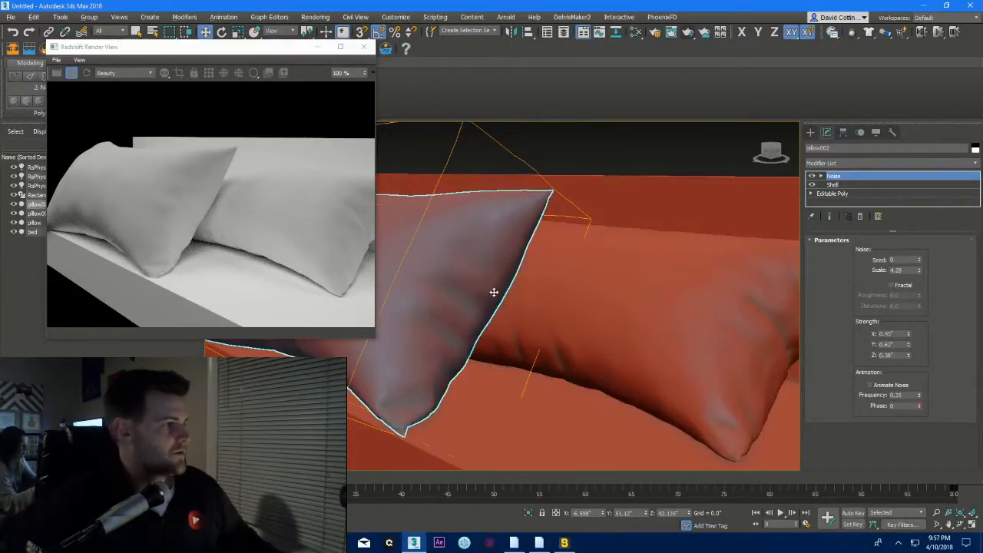
alt+middle_drag(493, 291, 557, 266)
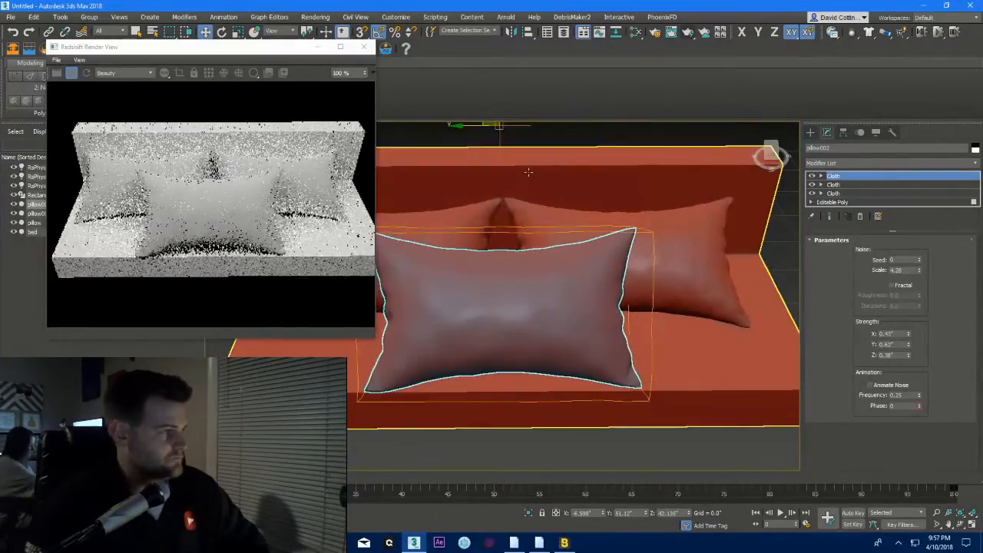
- Delete the bed, examine the three pillows on their own in a refreshed Redshift render, and undo the deletion
click(527, 171)
key(Delete)
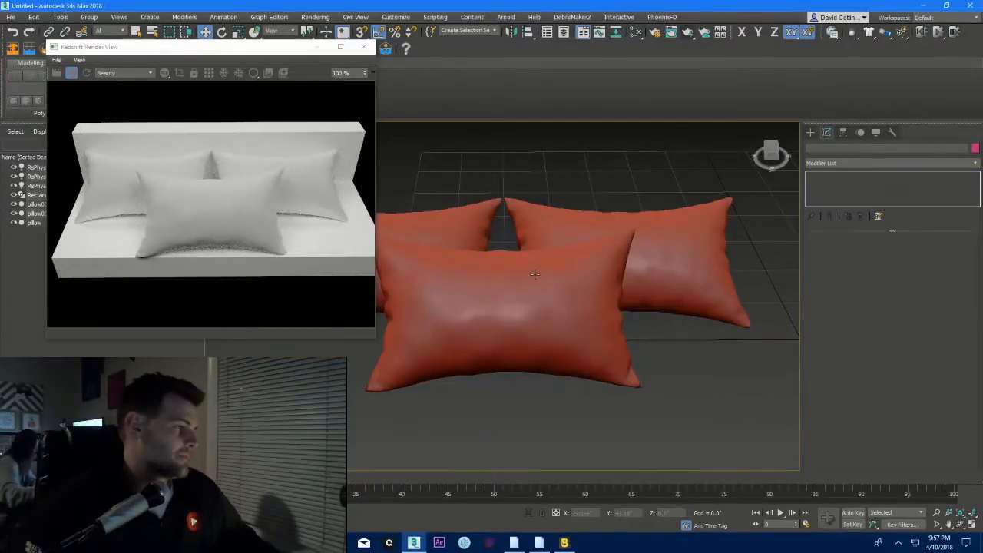
click(86, 73)
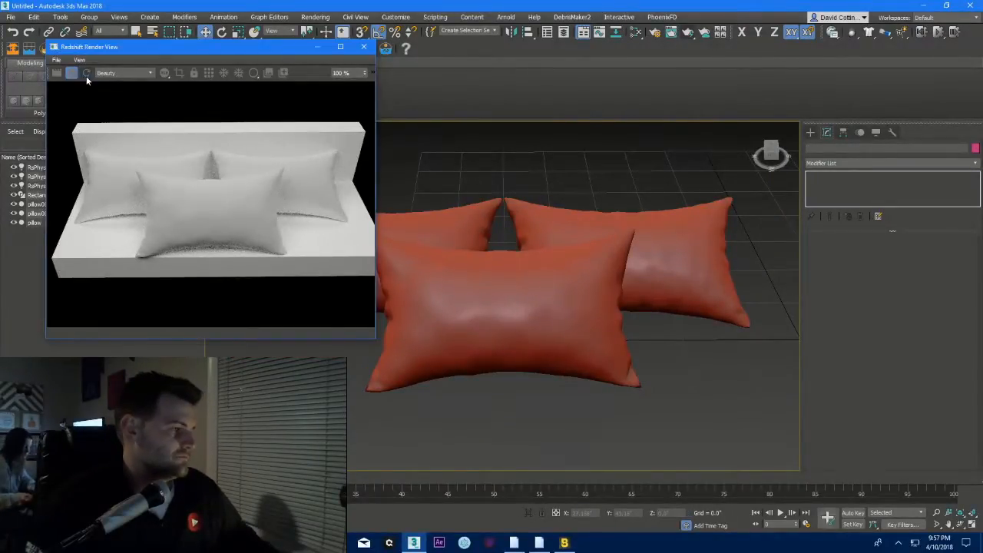
click(463, 287)
scroll(463, 287, up, 3)
alt+middle_drag(483, 287, 548, 264)
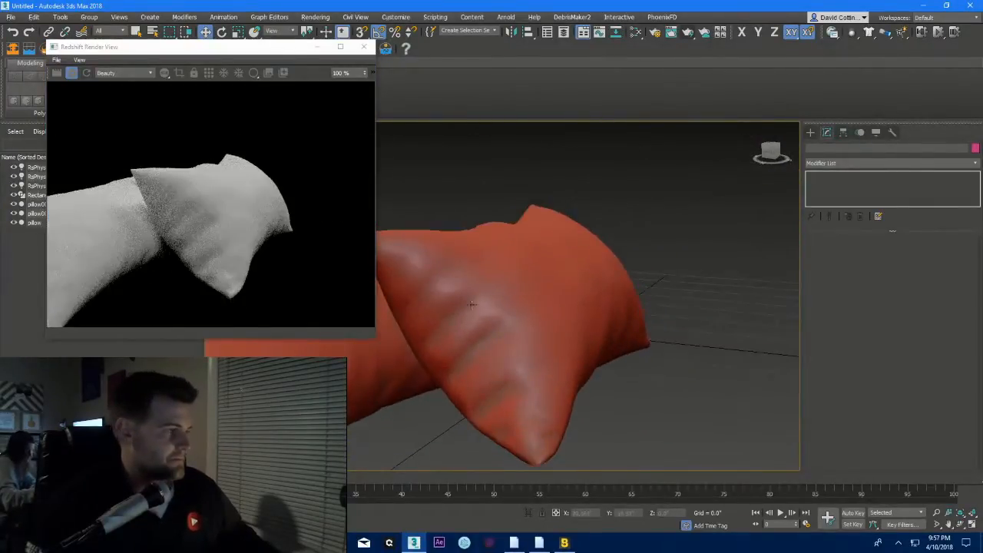
middle_drag(499, 312, 525, 287)
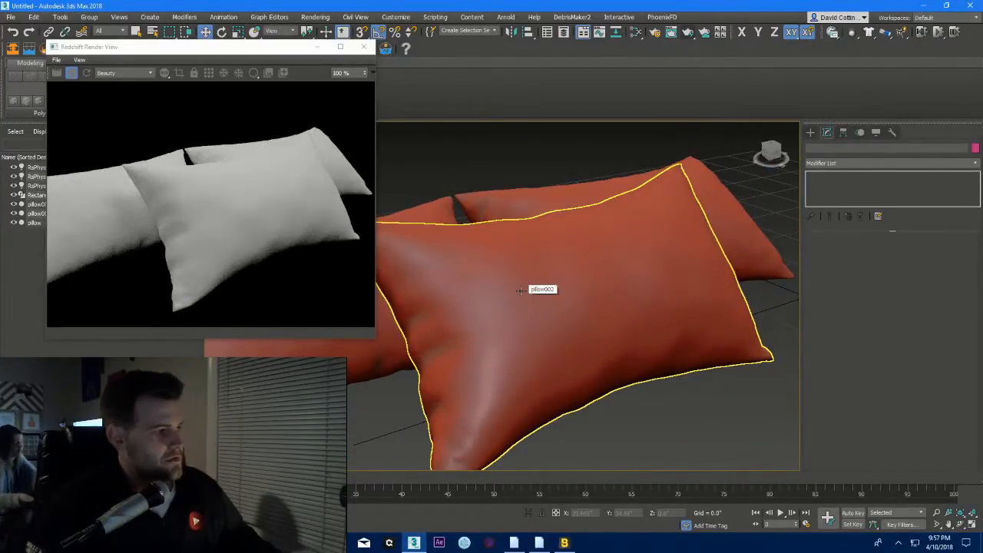
scroll(520, 290, down, 1)
scroll(520, 290, down, 2)
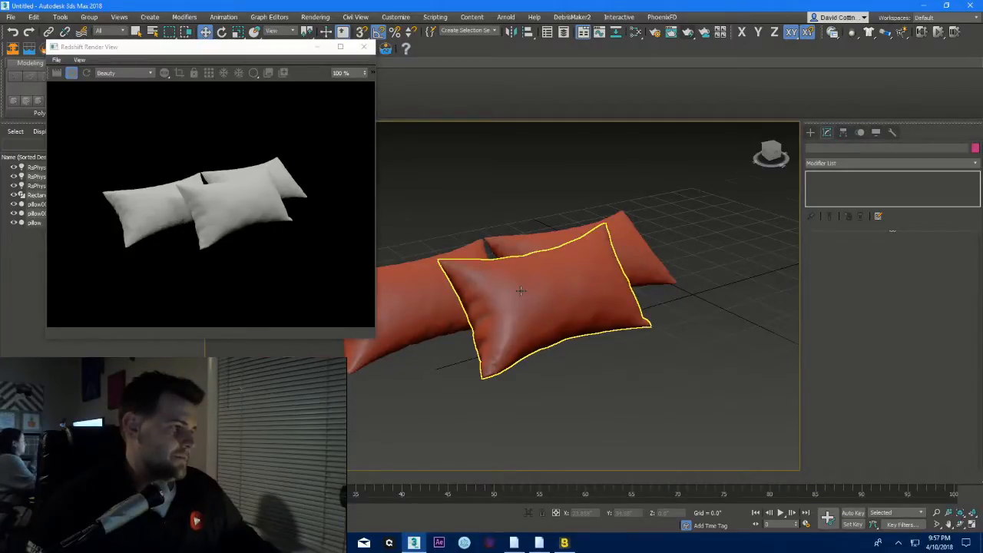
scroll(520, 291, up, 3)
key(ctrl+z)
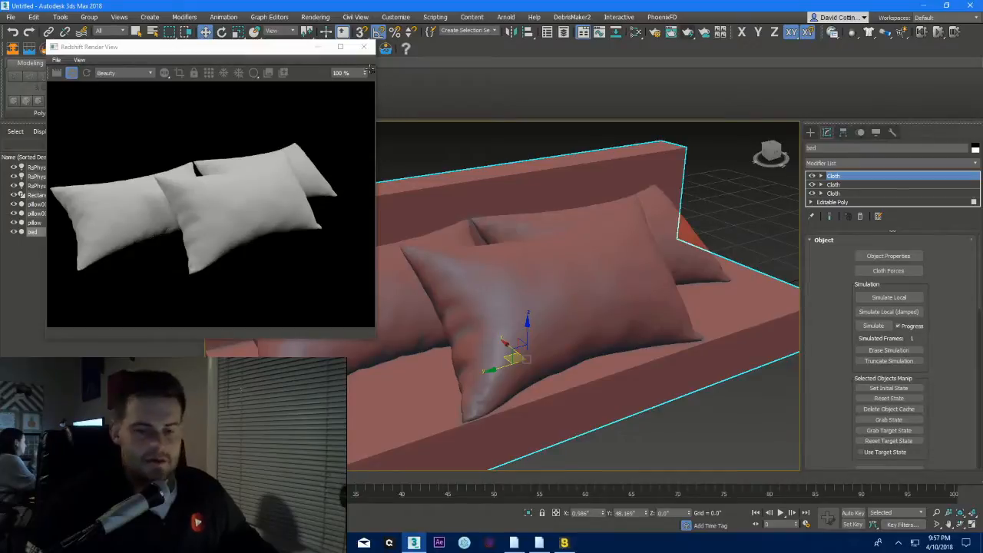
- Set the reflection of Redshift Material #25 to weight 1.0, roughness 0.6 and anisotropy 0.0
click(364, 47)
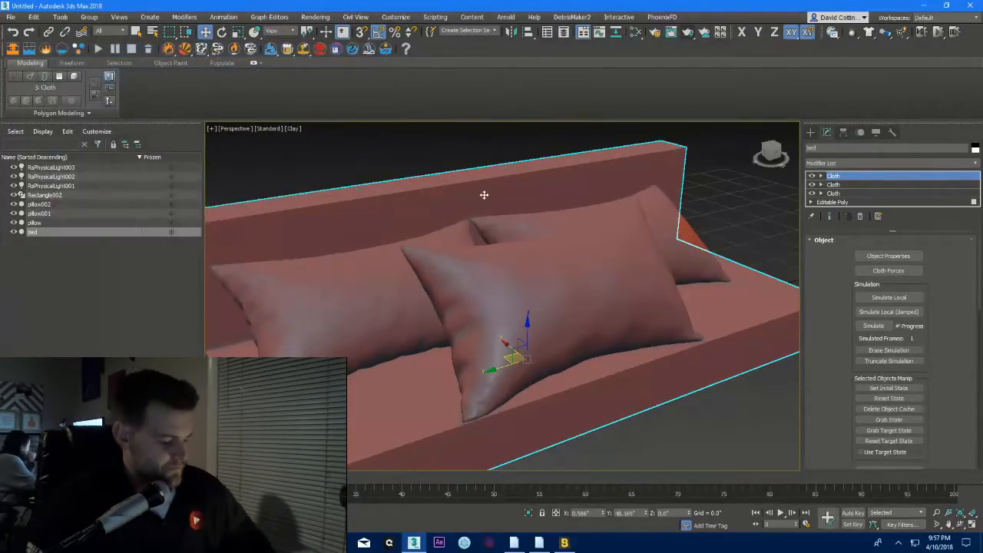
click(628, 31)
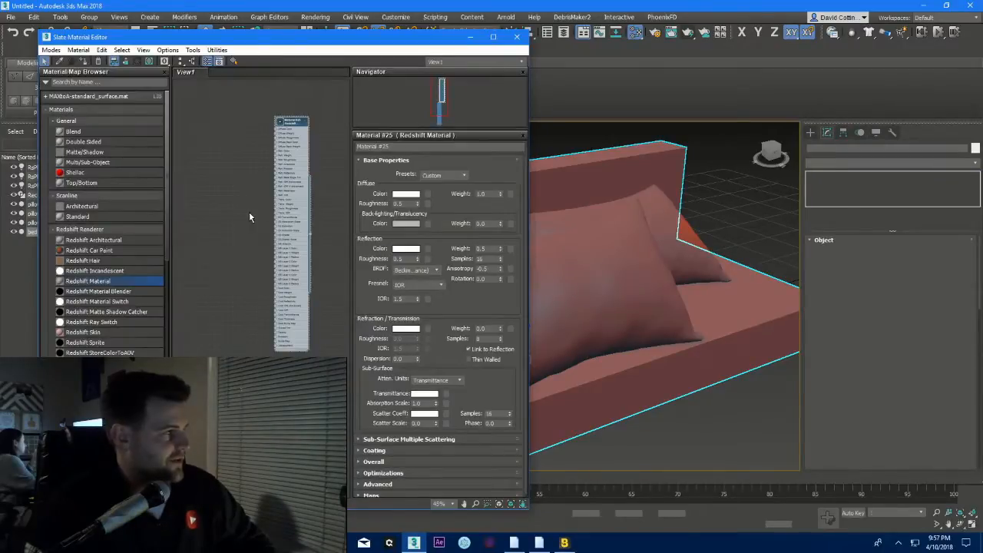
middle_drag(253, 223, 185, 230)
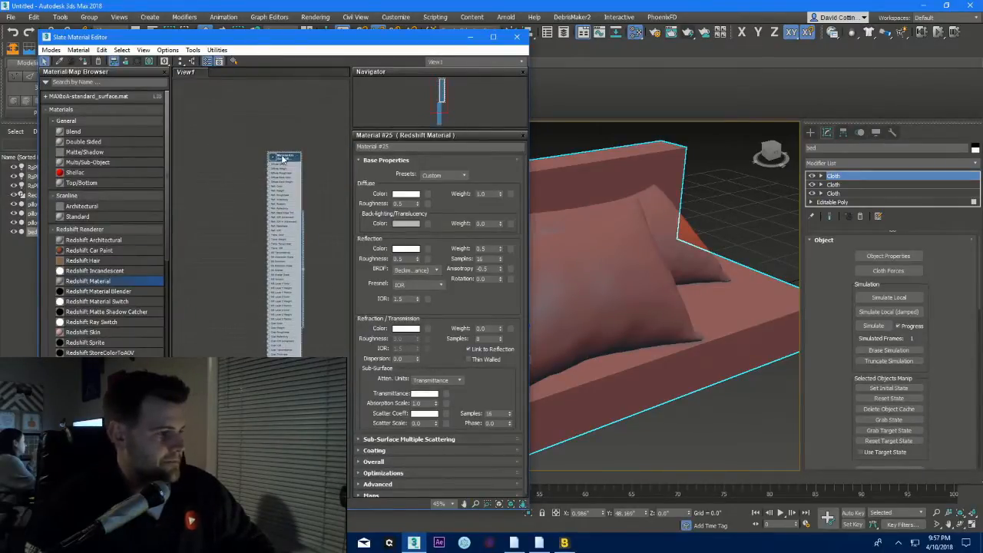
scroll(288, 322, up, 6)
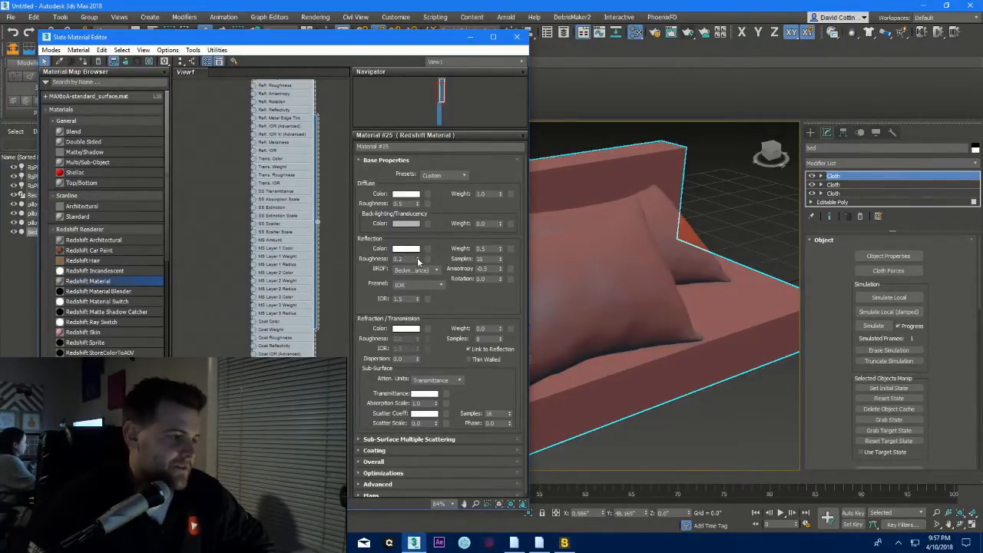
drag(499, 249, 497, 225)
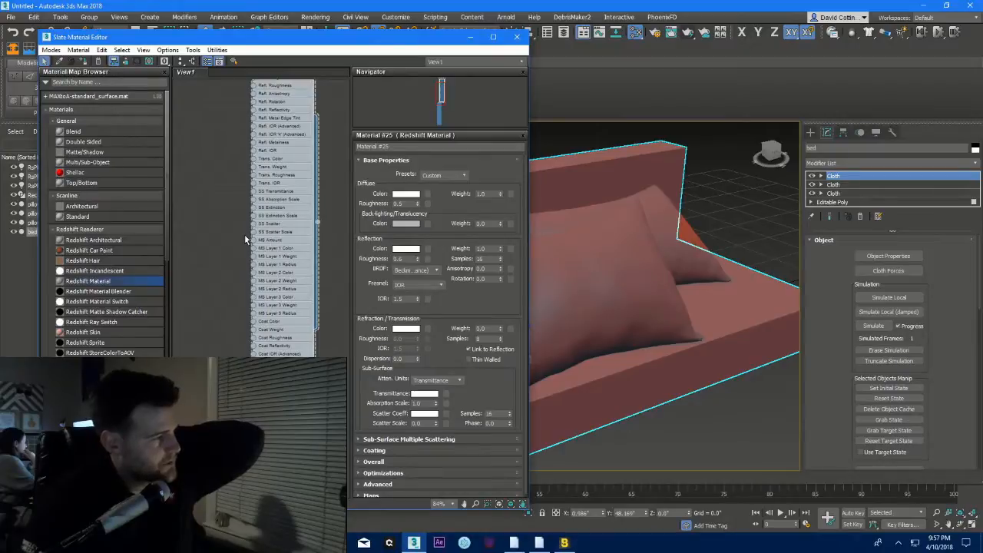
- Add a Redshift Environment map to an empty area of the material graph and show its parameters
middle_drag(244, 215, 453, 307)
scroll(104, 223, down, 11)
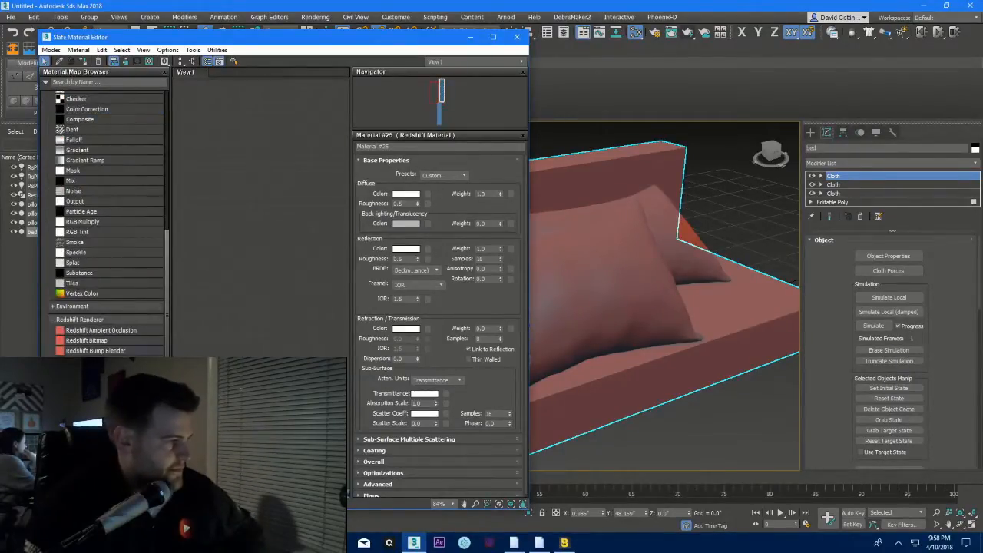
scroll(107, 223, down, 2)
drag(100, 374, 236, 325)
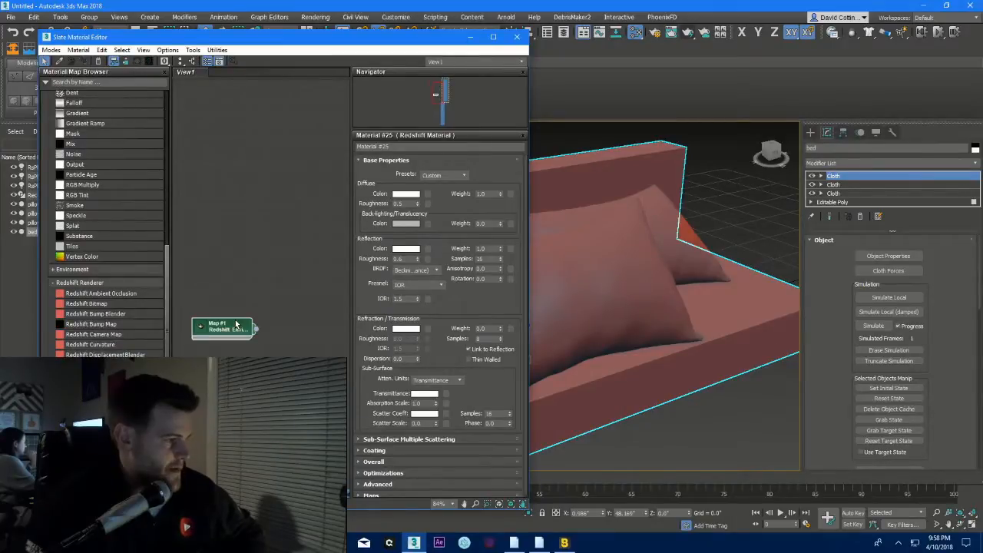
double_click(224, 328)
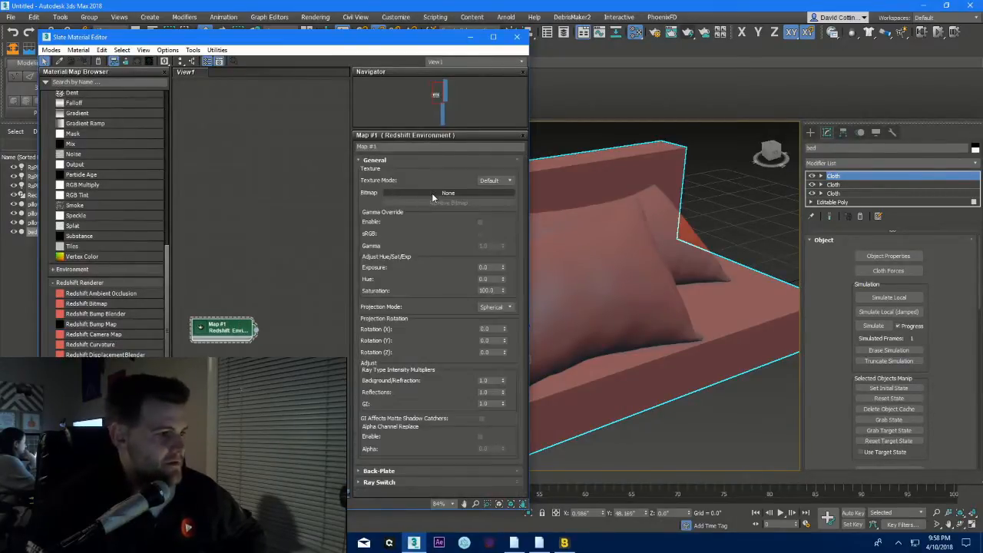
- Load TexturesCom_Pano001.exr from the hdri folder's EXR pack as the environment map's bitmap, accepting the default OpenEXR settings
click(434, 193)
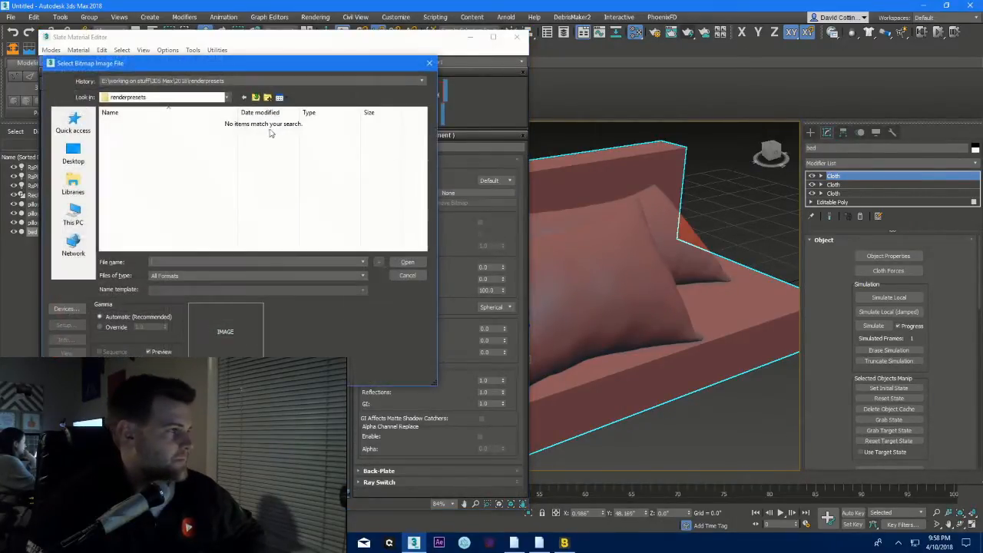
click(257, 98)
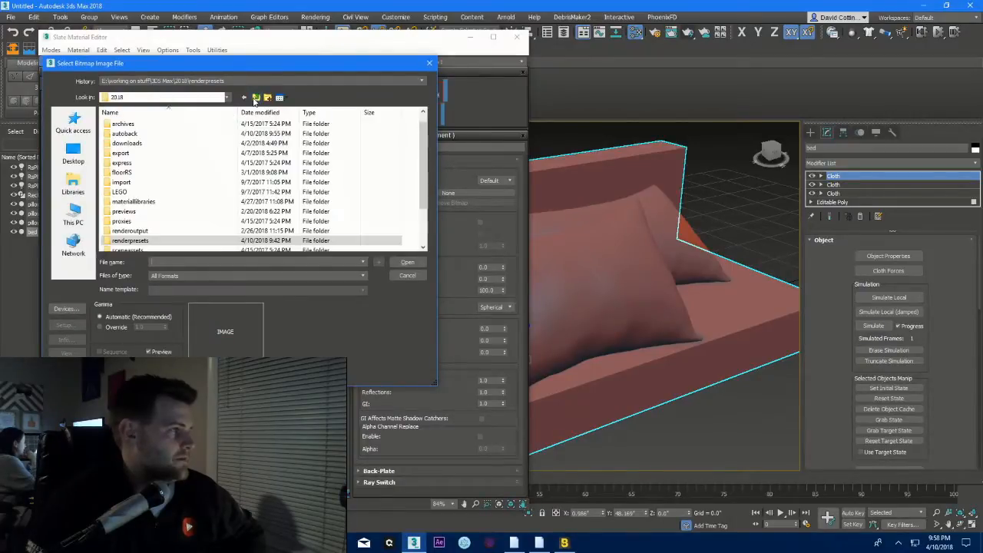
click(256, 98)
click(169, 81)
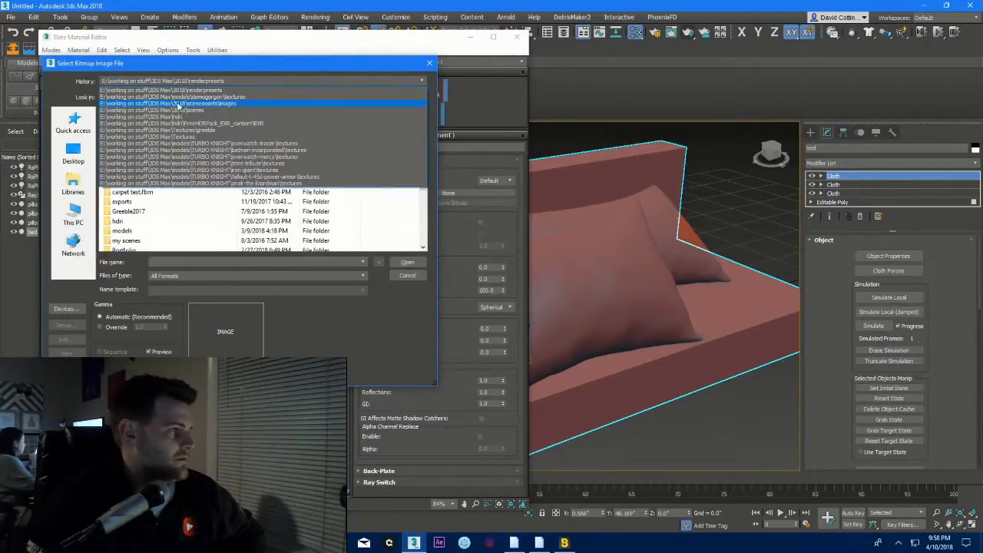
click(187, 116)
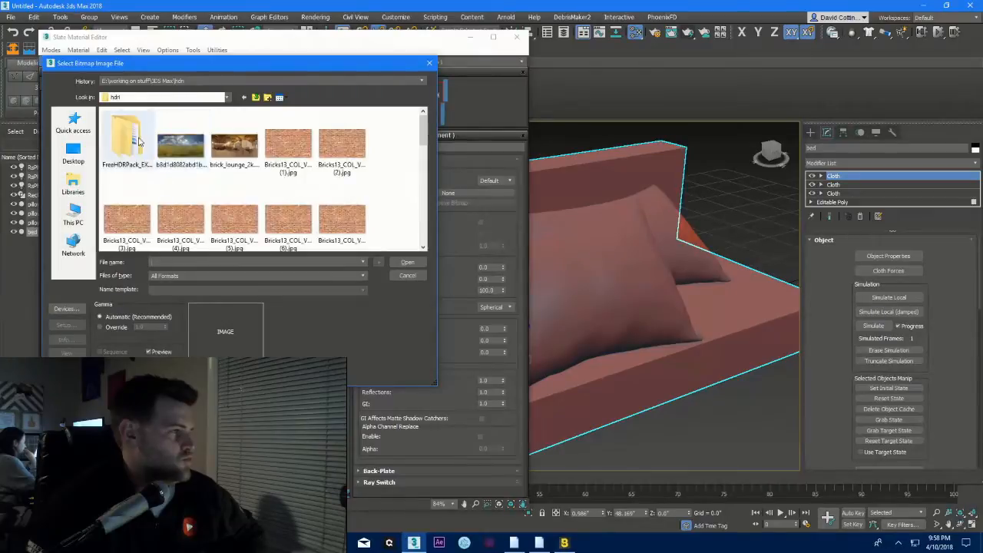
double_click(120, 139)
double_click(119, 124)
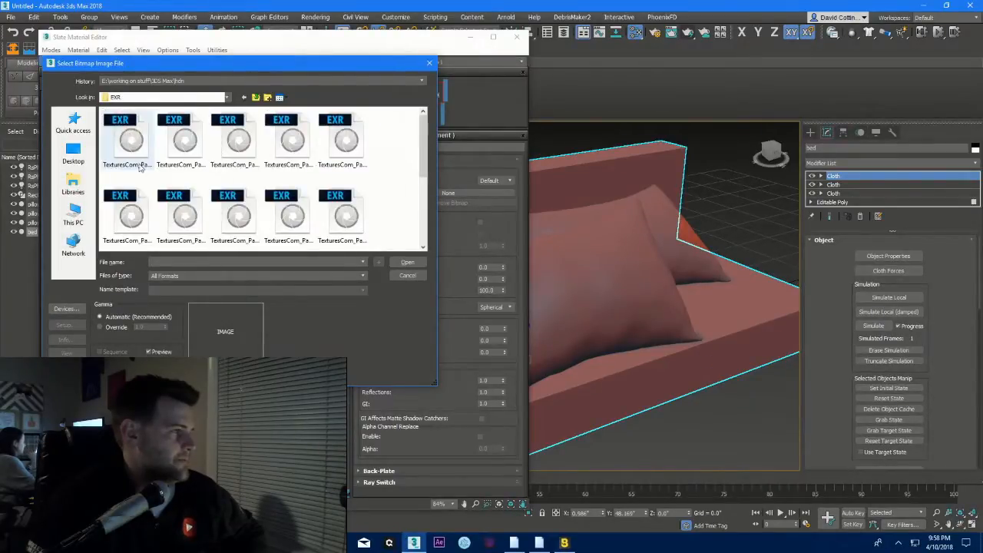
click(402, 263)
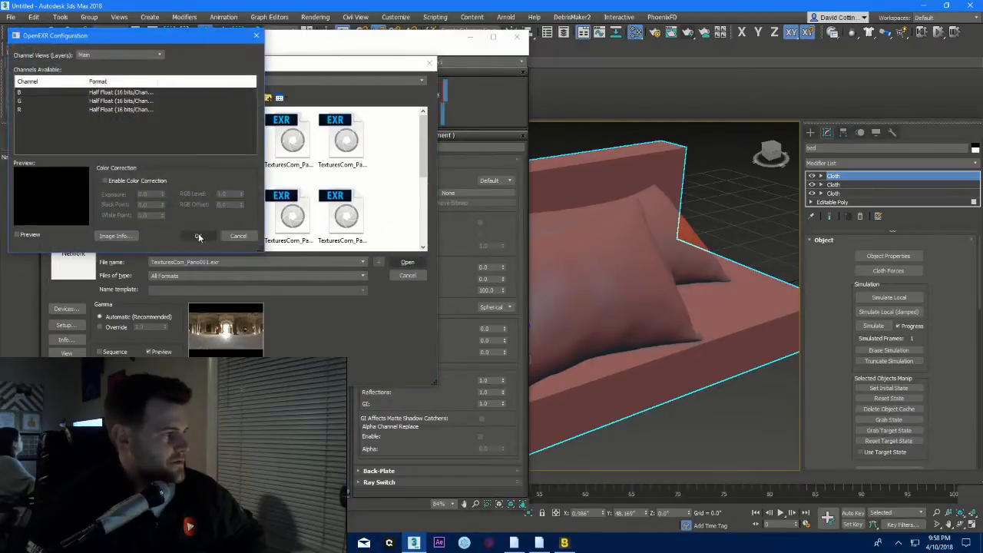
click(198, 236)
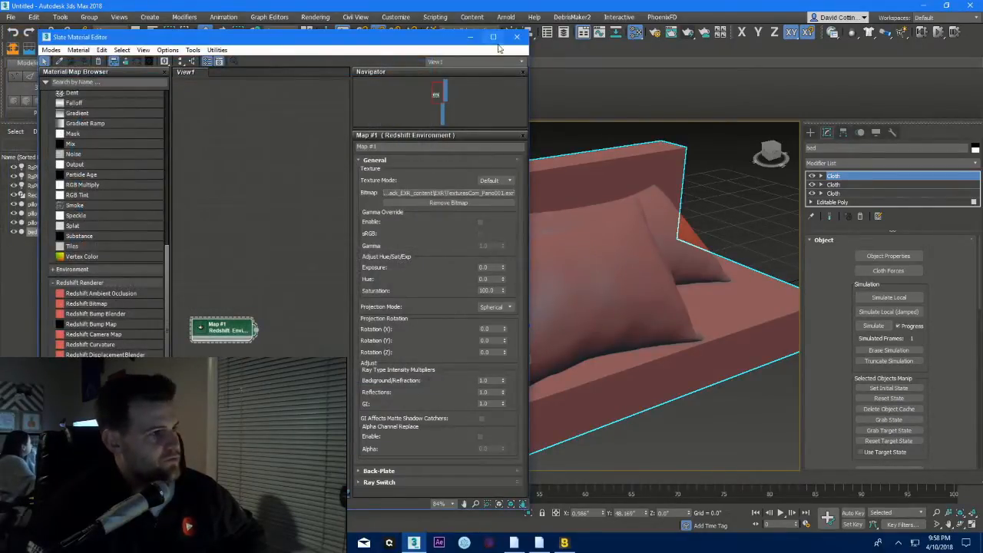
click(517, 37)
- Assign the Redshift Environment map as an instance to the scene's environment map slot
key(8)
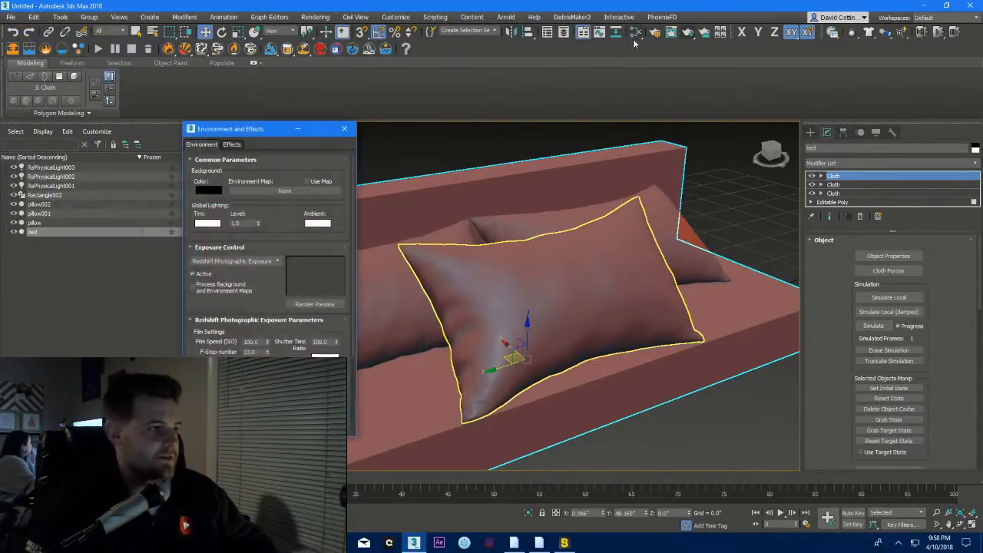
click(635, 33)
drag(383, 40, 736, 89)
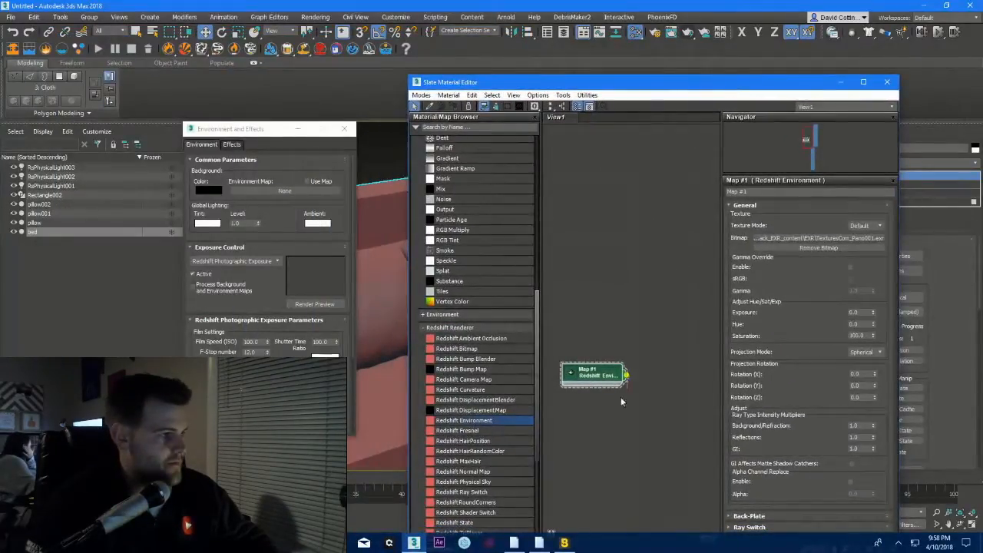
drag(626, 375, 284, 190)
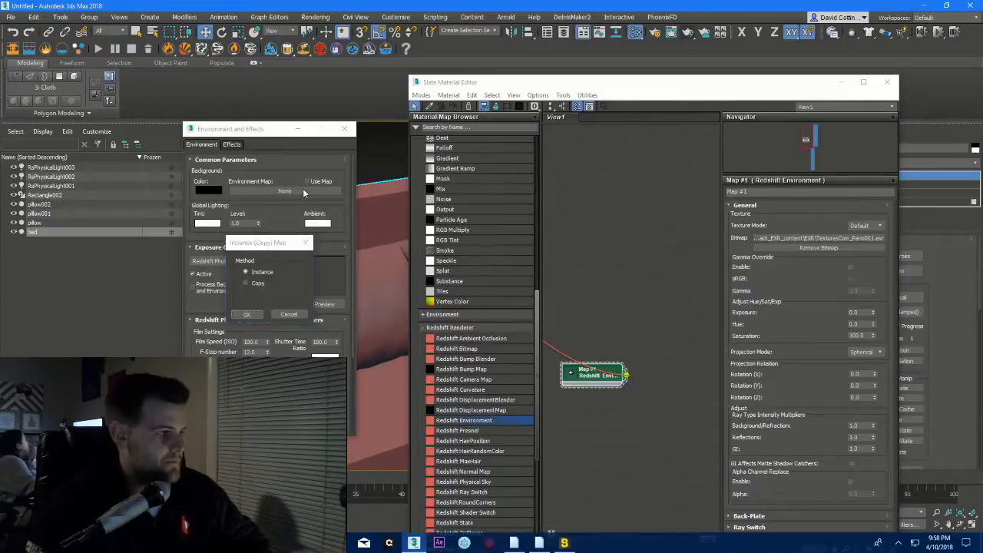
key(Return)
click(343, 129)
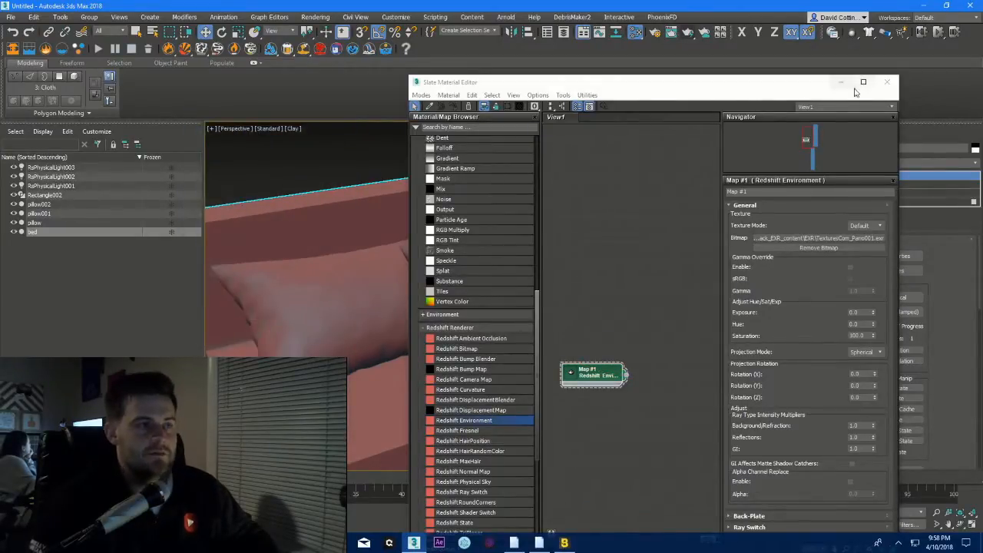
click(887, 81)
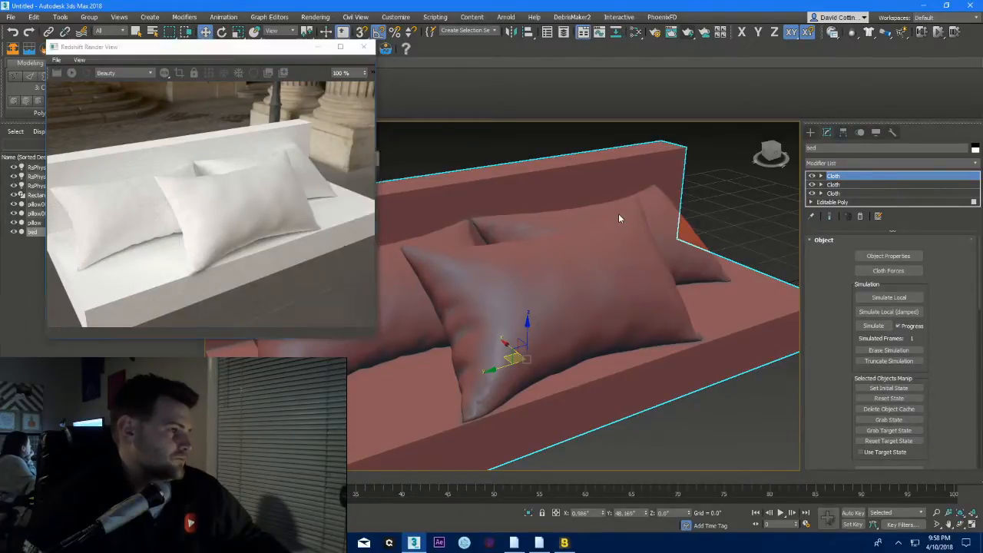
- Give Redshift Material #26 a black diffuse color, a reflection weight of 1.0 and a reflection roughness of 0.2
alt+middle_drag(539, 268, 546, 259)
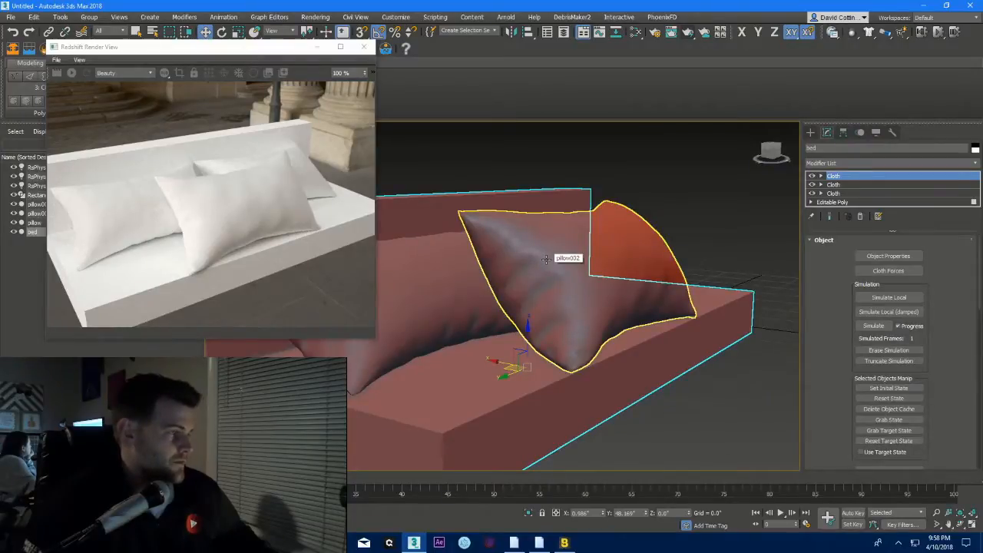
scroll(546, 259, down, 2)
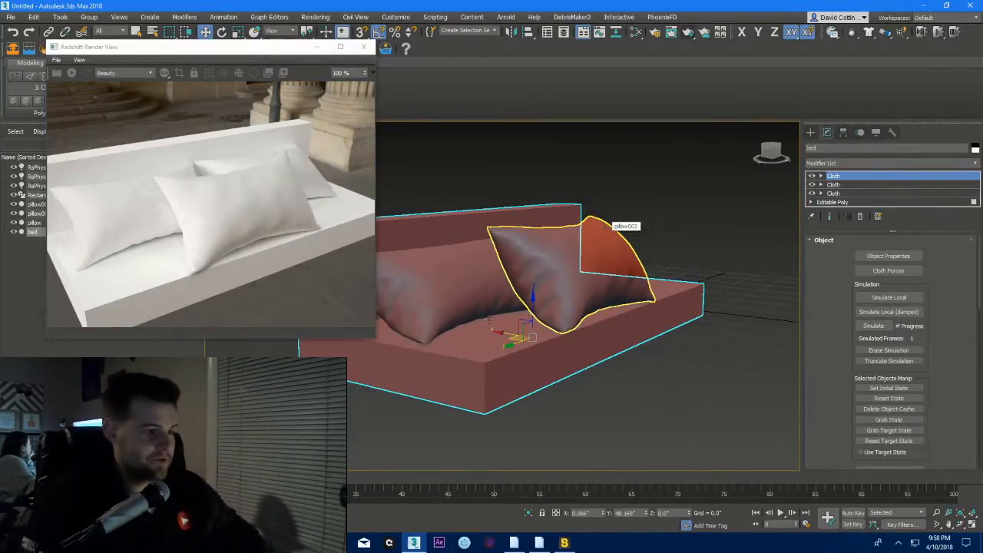
click(623, 36)
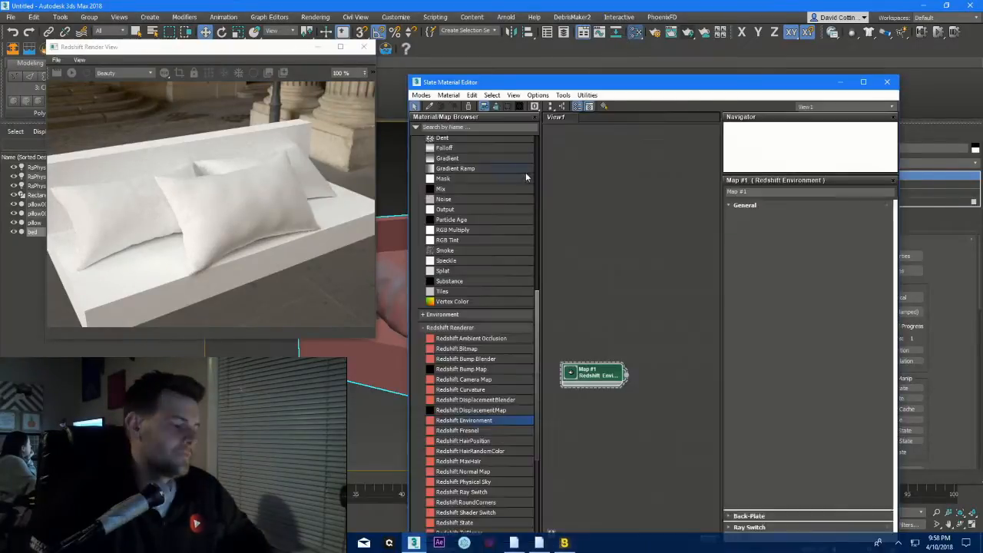
middle_drag(597, 274, 496, 256)
scroll(496, 257, down, 3)
scroll(594, 330, down, 2)
middle_drag(594, 329, 596, 199)
double_click(629, 337)
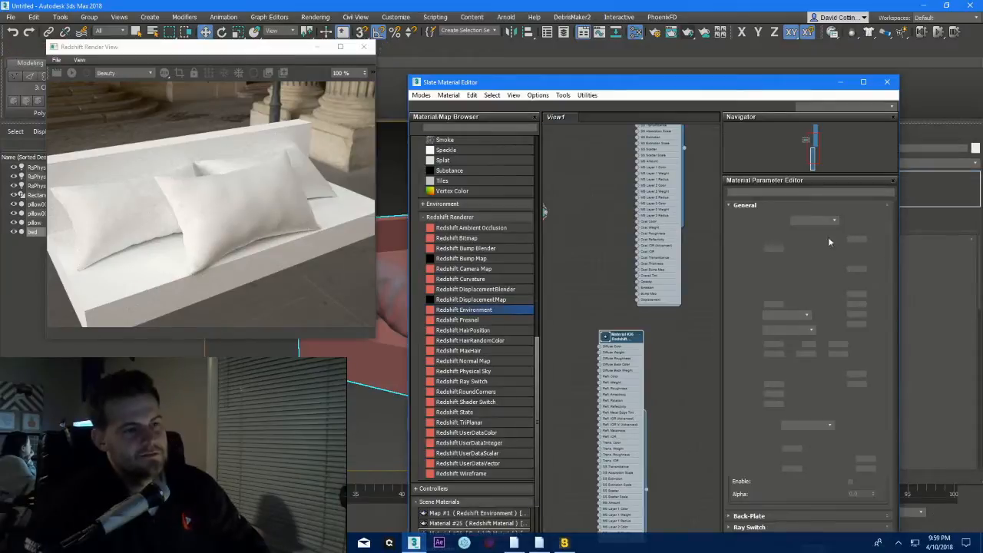
click(813, 220)
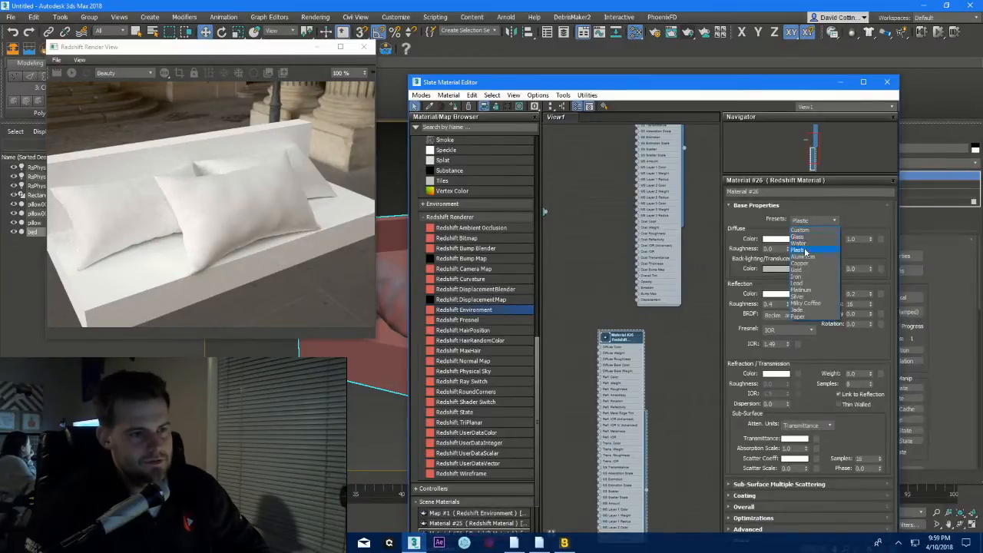
click(766, 218)
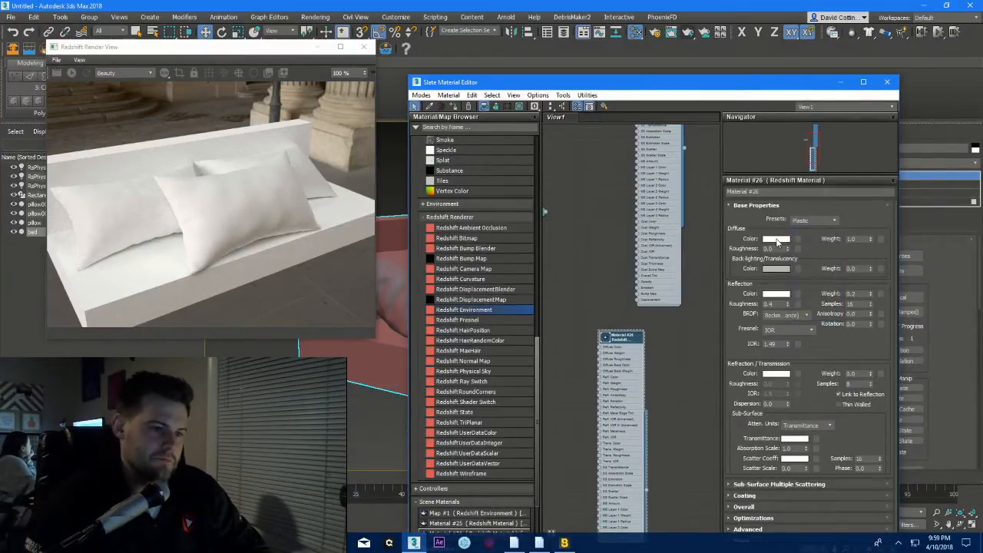
click(776, 238)
click(206, 144)
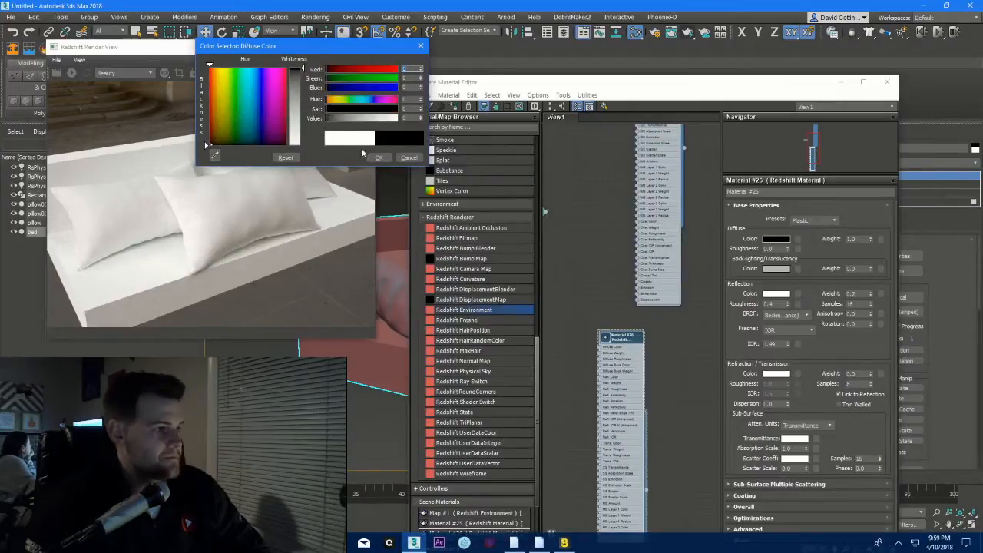
click(378, 158)
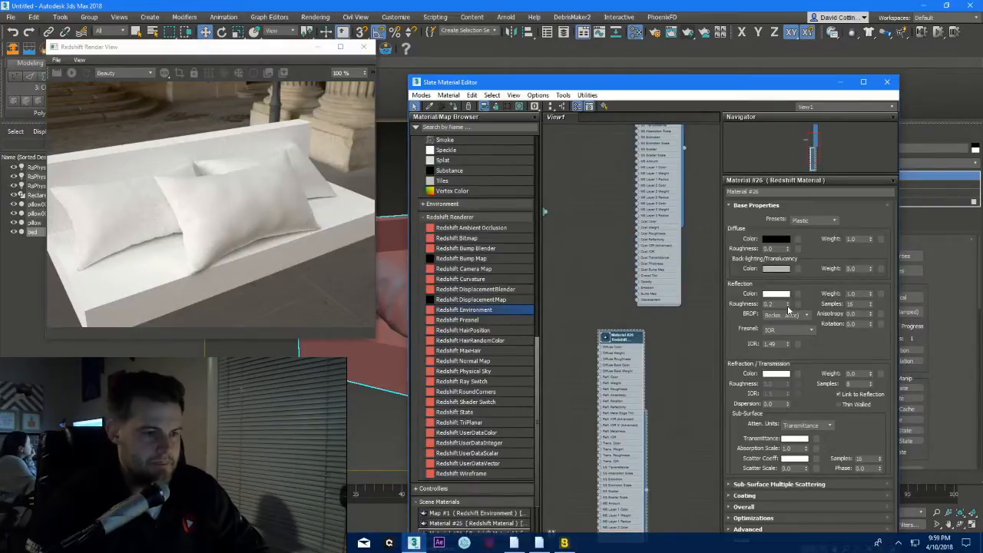
click(787, 304)
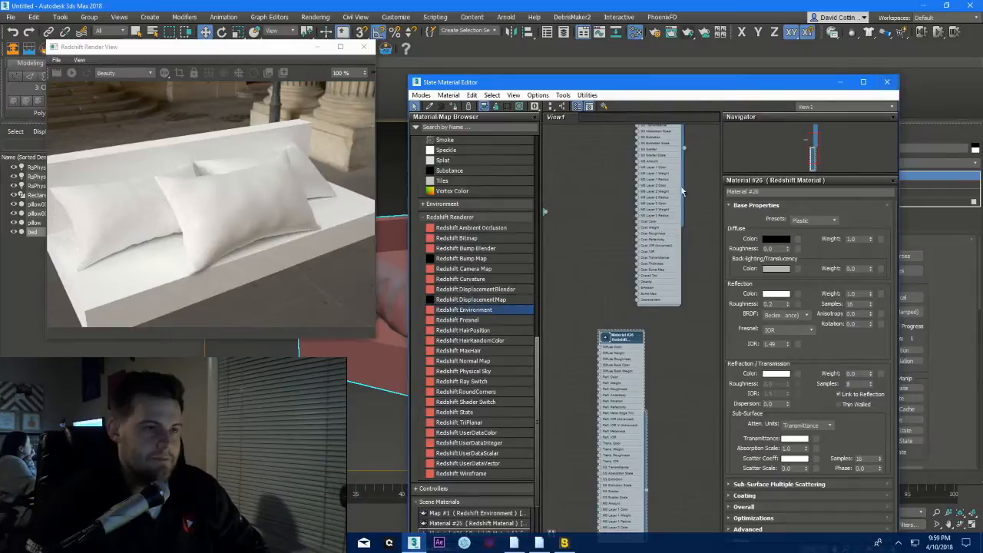
- Set the reflection anisotropy of Redshift Material #25 to 0.6 and leave the material editor
double_click(631, 217)
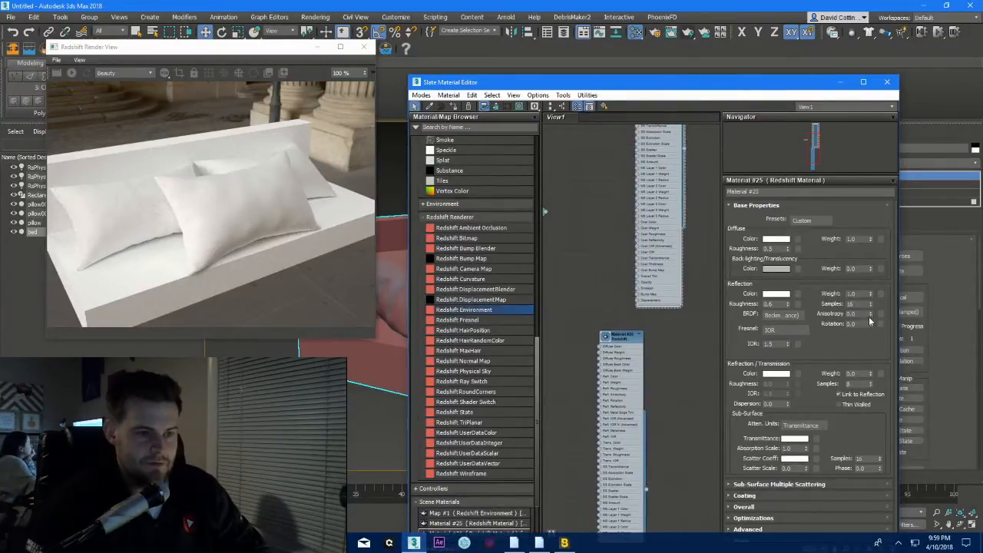
drag(870, 311, 870, 310)
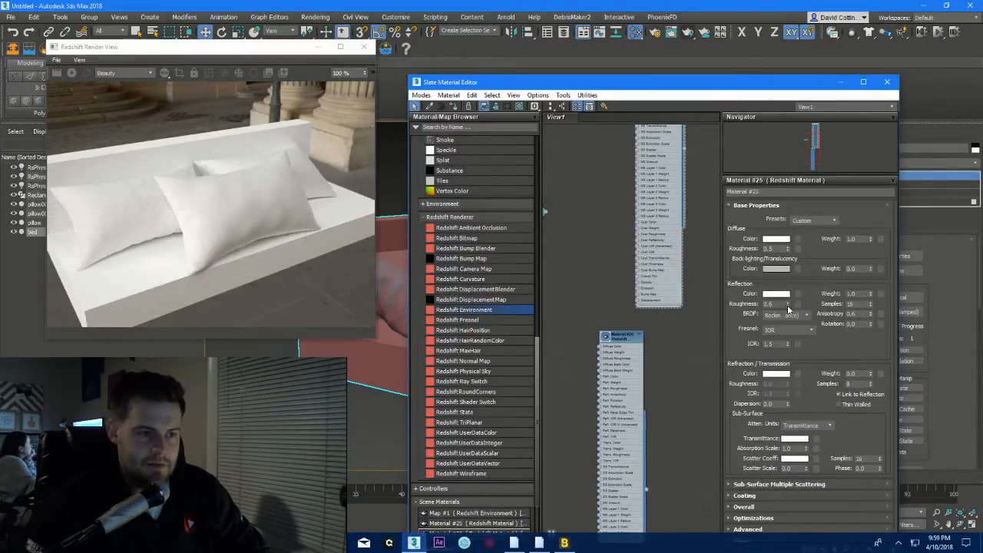
click(886, 81)
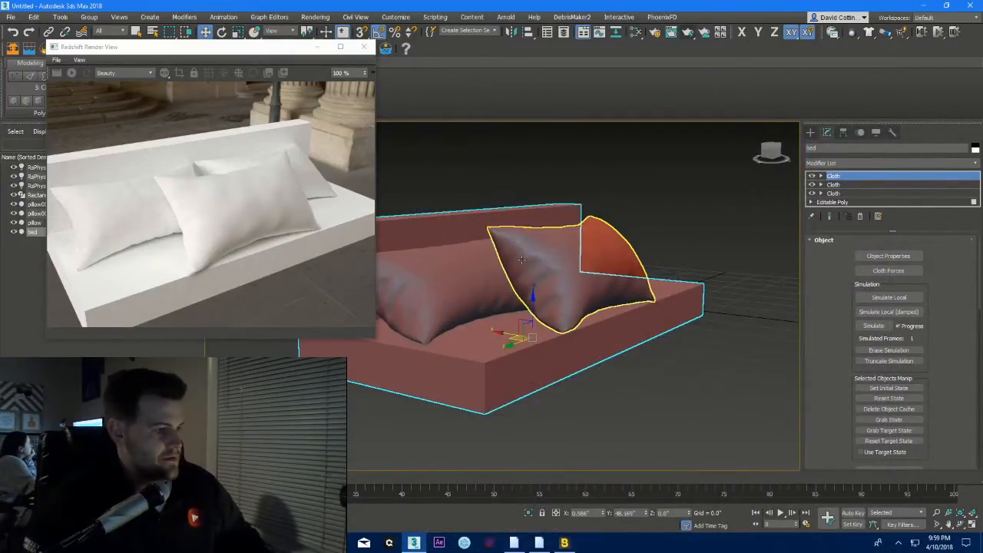
- Create a physical camera from the current view and add a Redshift Camera Attributes modifier to it
key(ctrl+c)
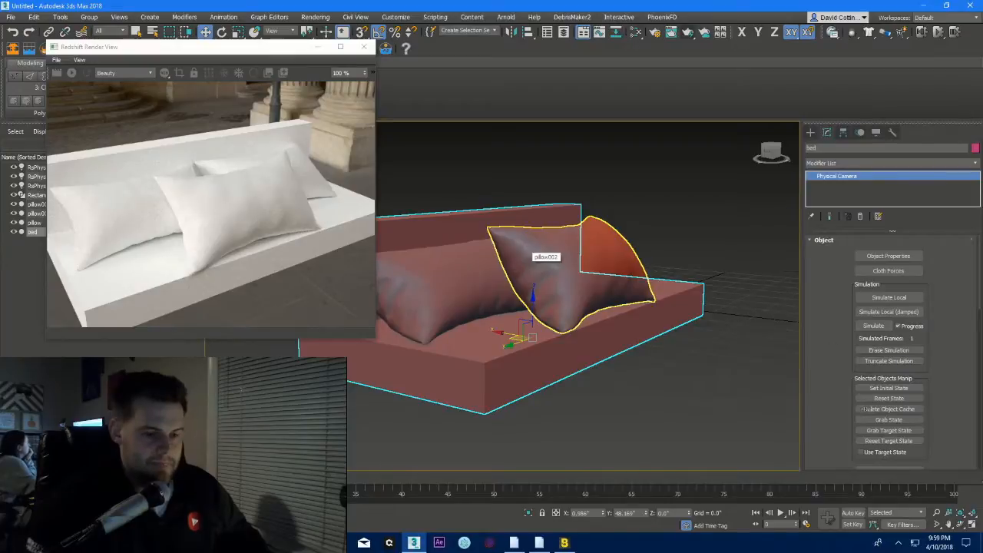
click(875, 163)
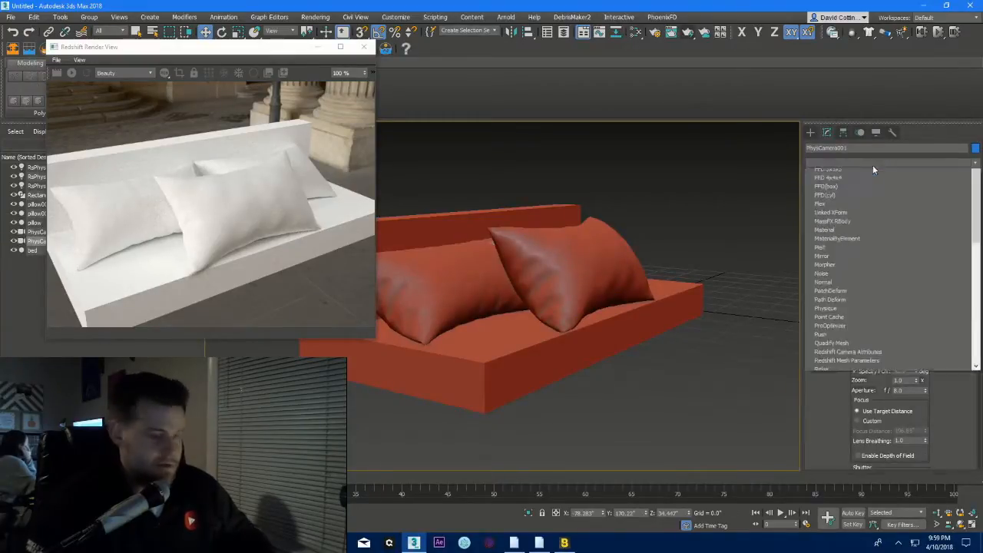
key(r)
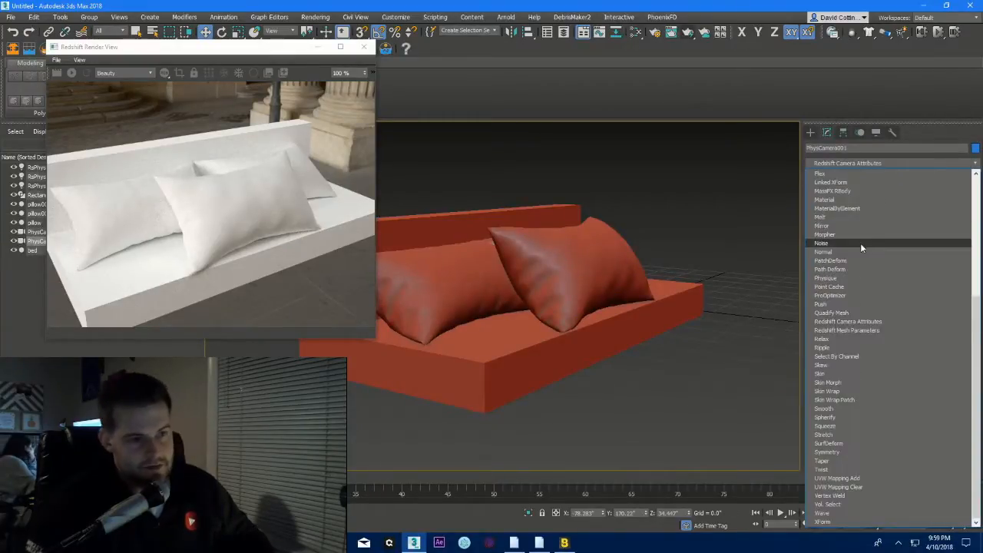
click(833, 322)
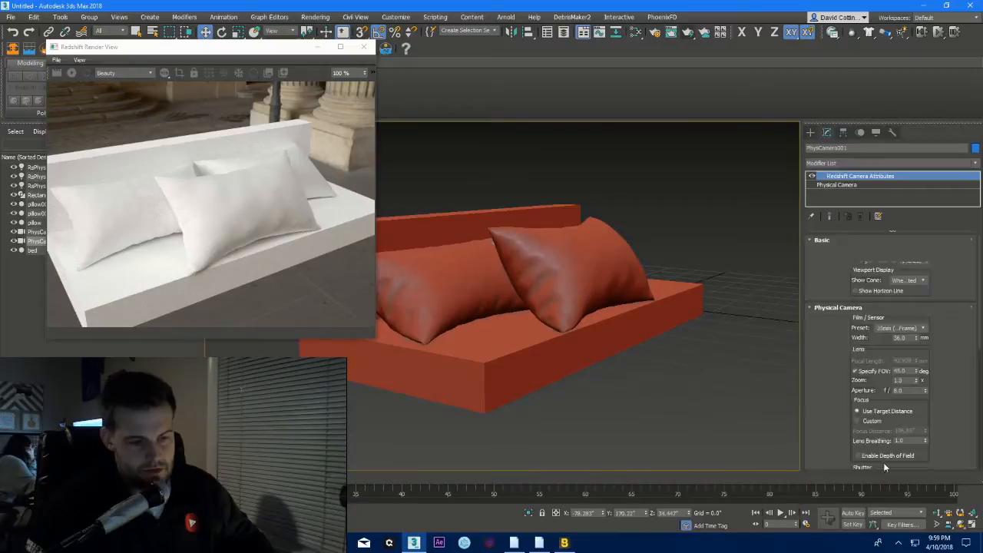
- Tighten the camera's framing on the front pillows and close the Redshift render view
click(938, 522)
drag(628, 344, 522, 248)
click(317, 47)
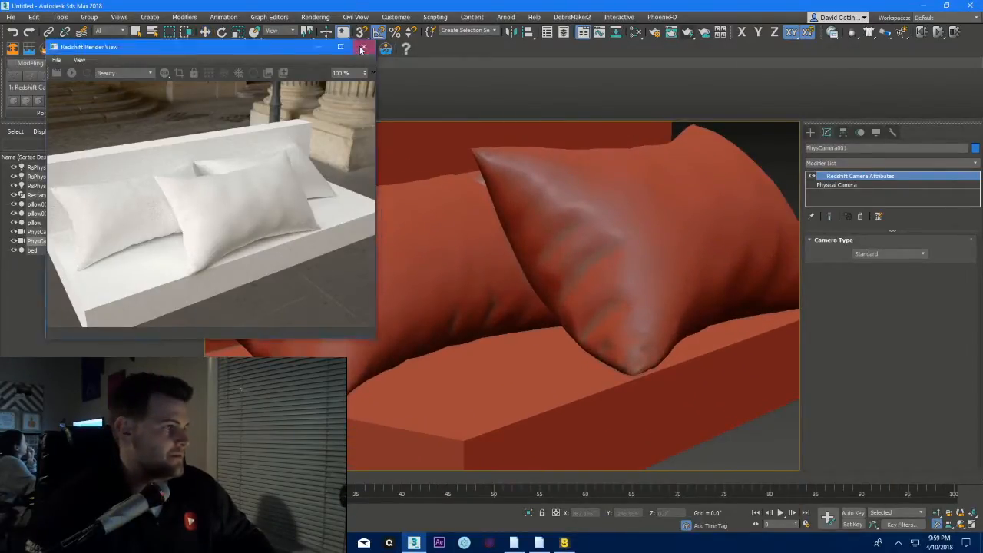
- Align PhysCamera001.Target to pillow002 on the X, Y and Z positions, pivot point to pivot point
click(73, 231)
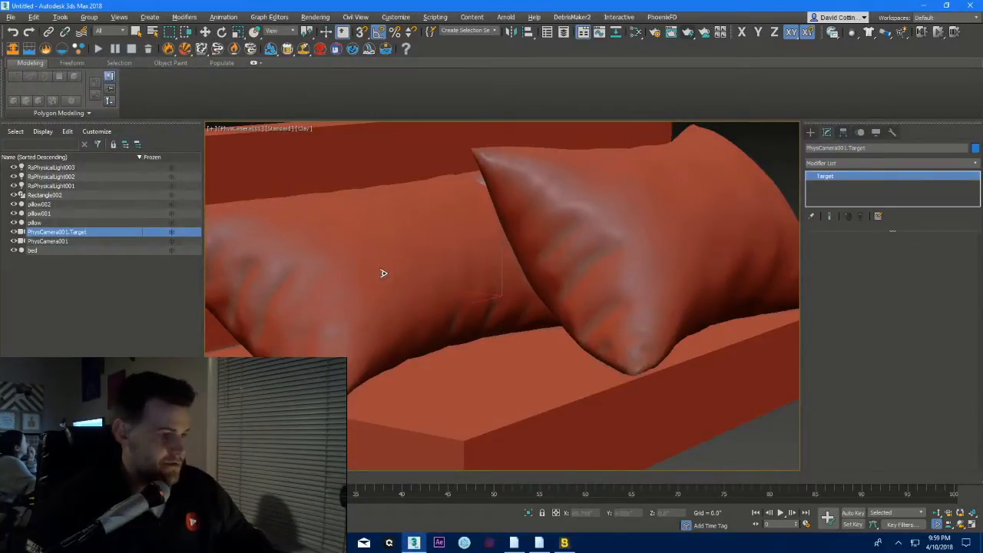
key(alt+a)
click(589, 246)
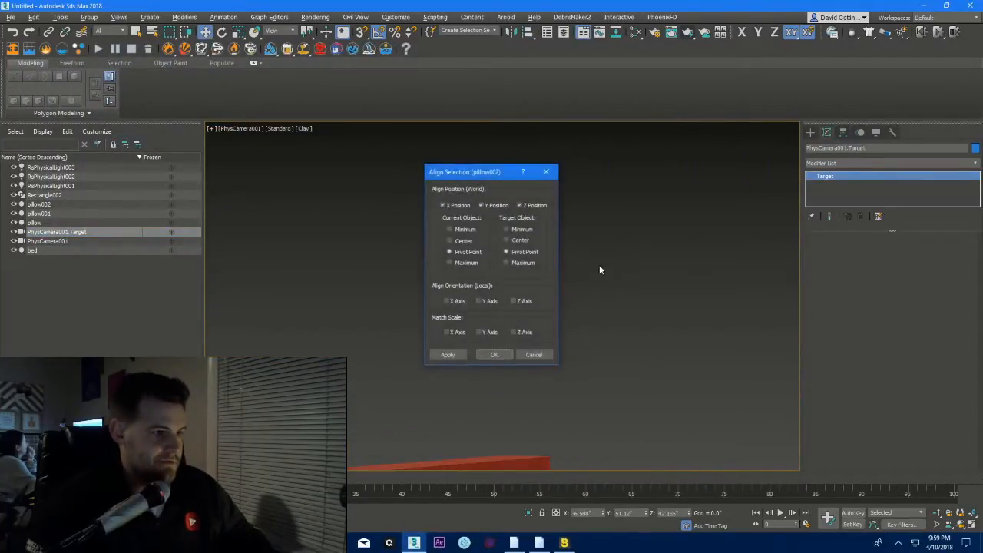
click(492, 354)
- Reposition the camera target near the front pillow's edge, at about X -7.3", Y 68.1", Z 15.8", to frame the pillows
drag(503, 256, 500, 549)
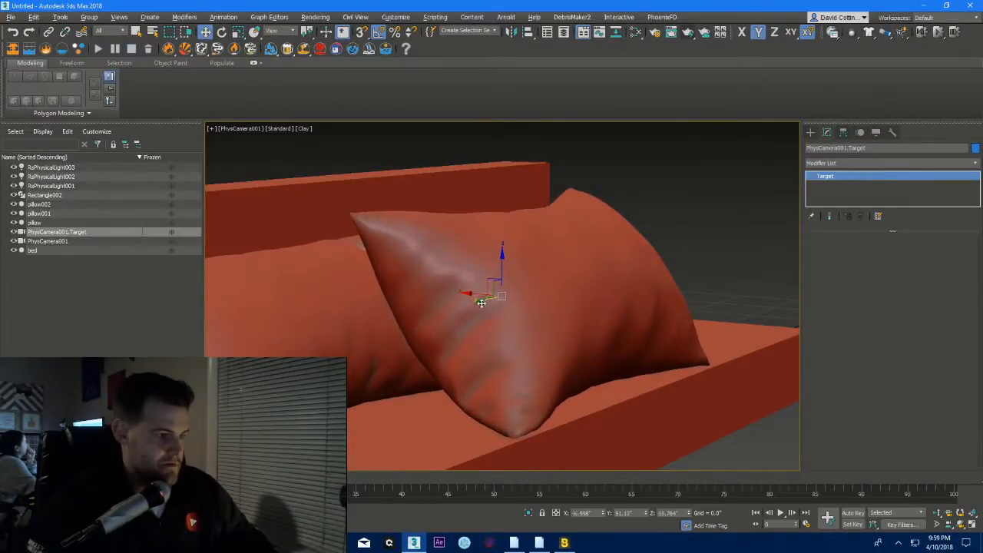
drag(479, 295, 419, 287)
key(t)
scroll(490, 258, up, 5)
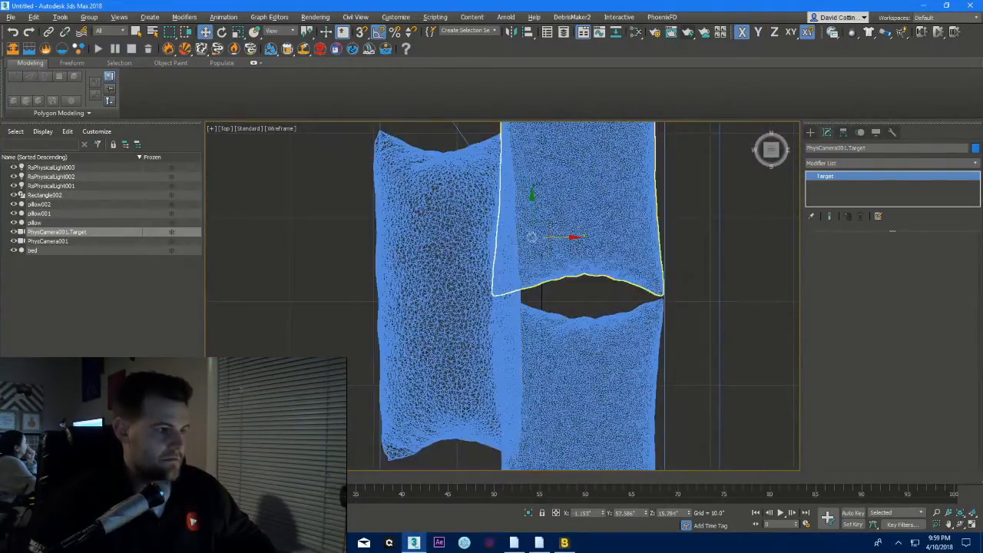
drag(536, 231, 509, 141)
key(c)
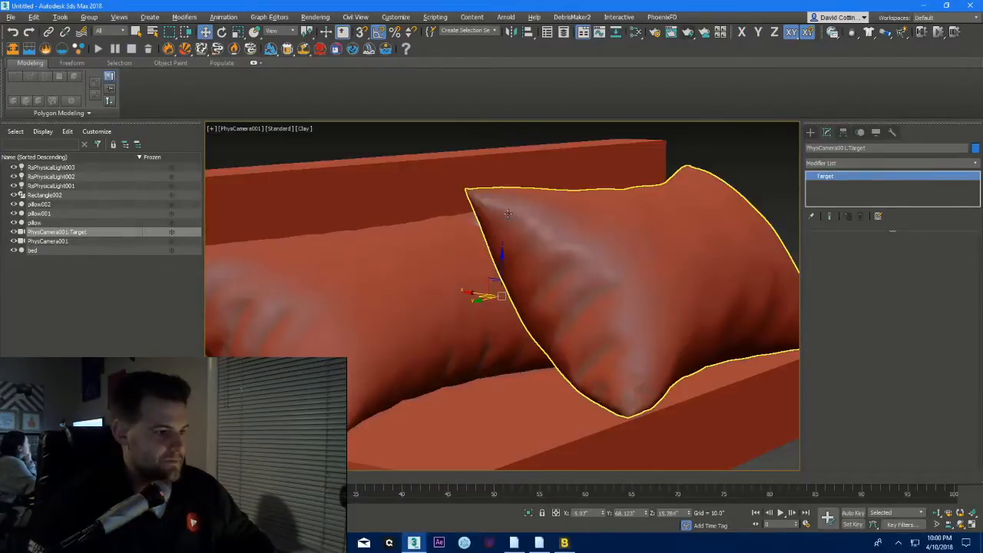
mouse_move(481, 297)
mouse_down()
mouse_move(502, 302)
mouse_move(494, 299)
mouse_up()
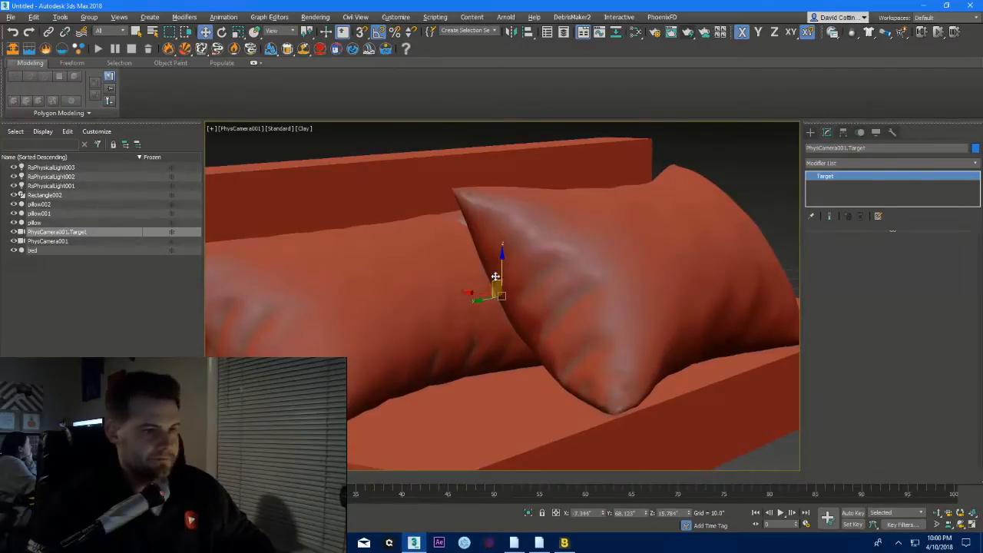
- Add a Redshift Bokeh effect to the scene's render effects and leave its settings at default
key(8)
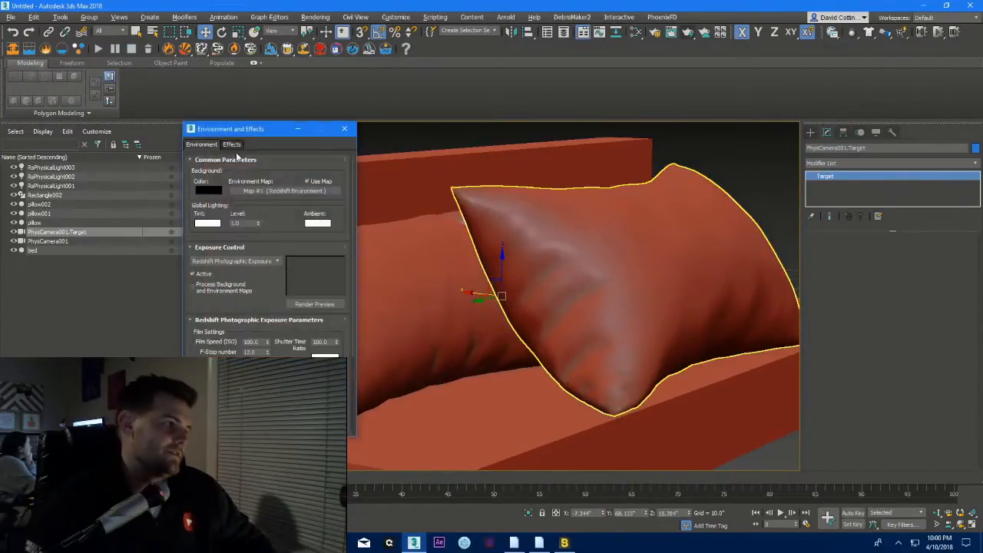
click(231, 144)
click(321, 181)
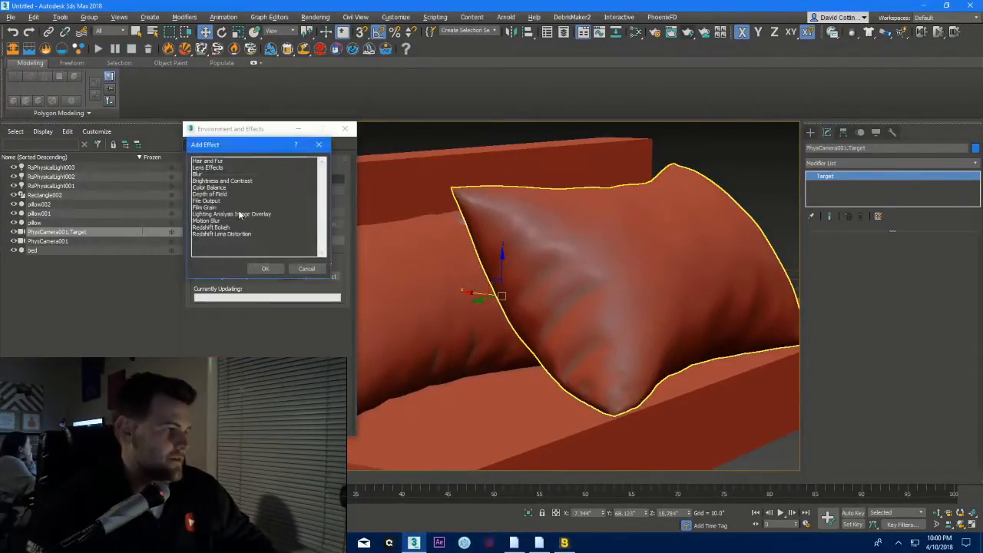
click(222, 228)
click(265, 269)
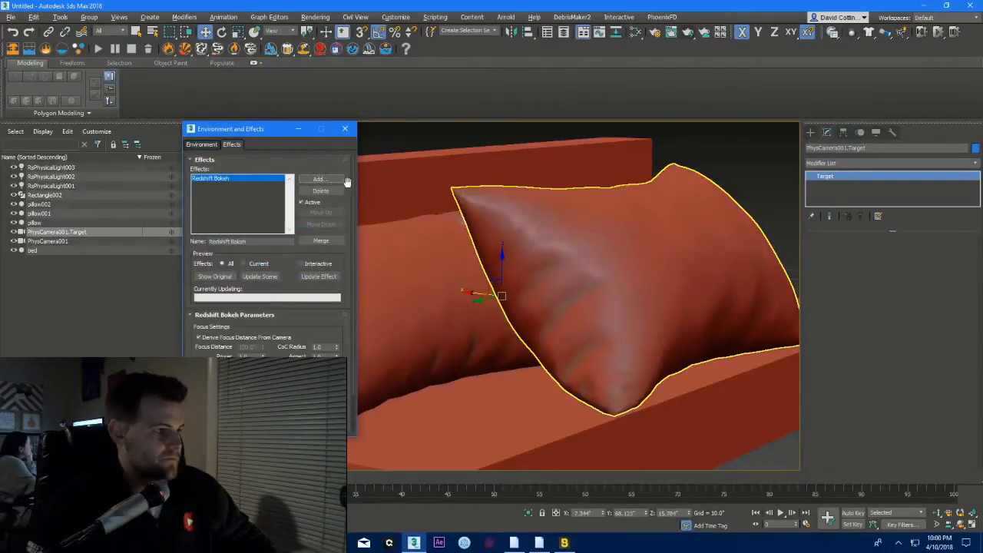
click(344, 129)
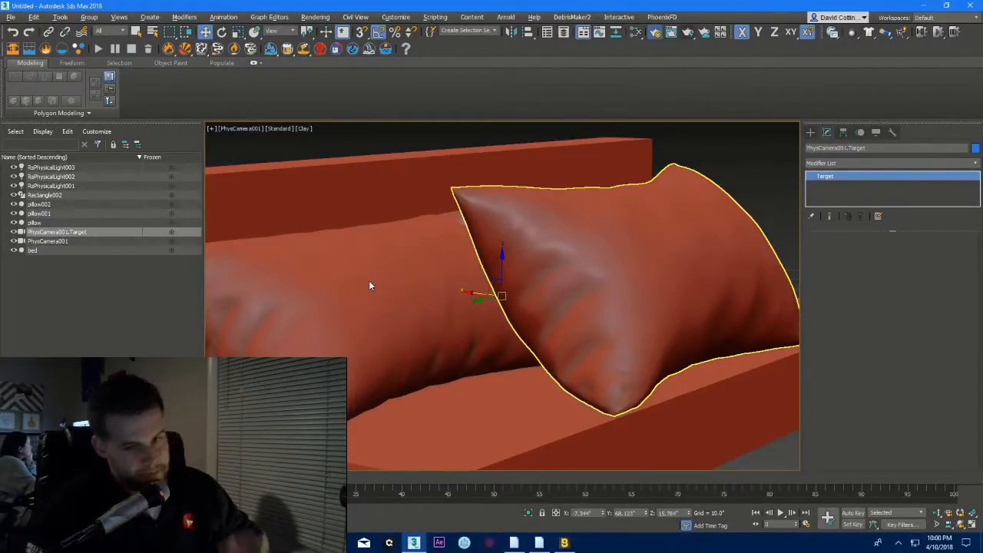
- Set the render output size to the HDTV (video) preset at 1920 by 1080
key(F10)
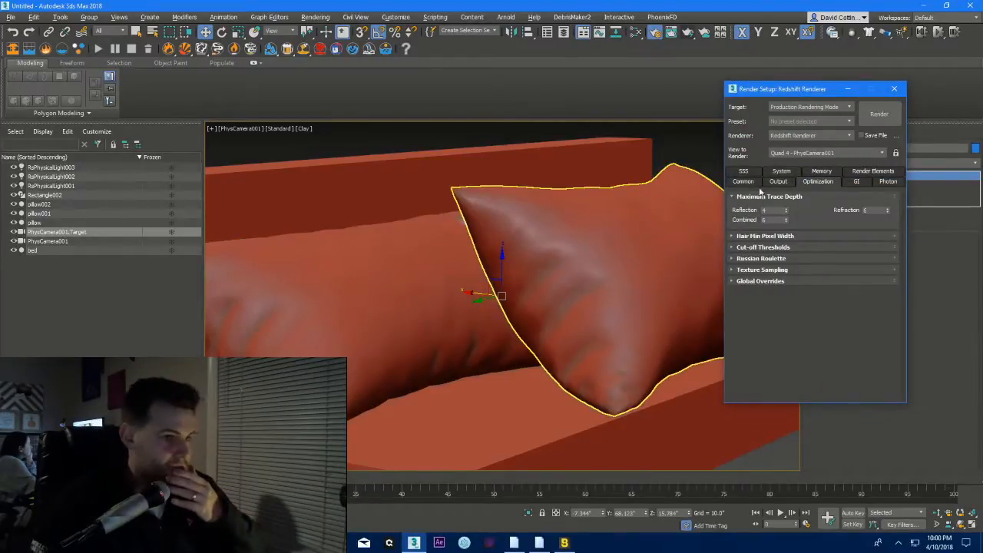
click(778, 181)
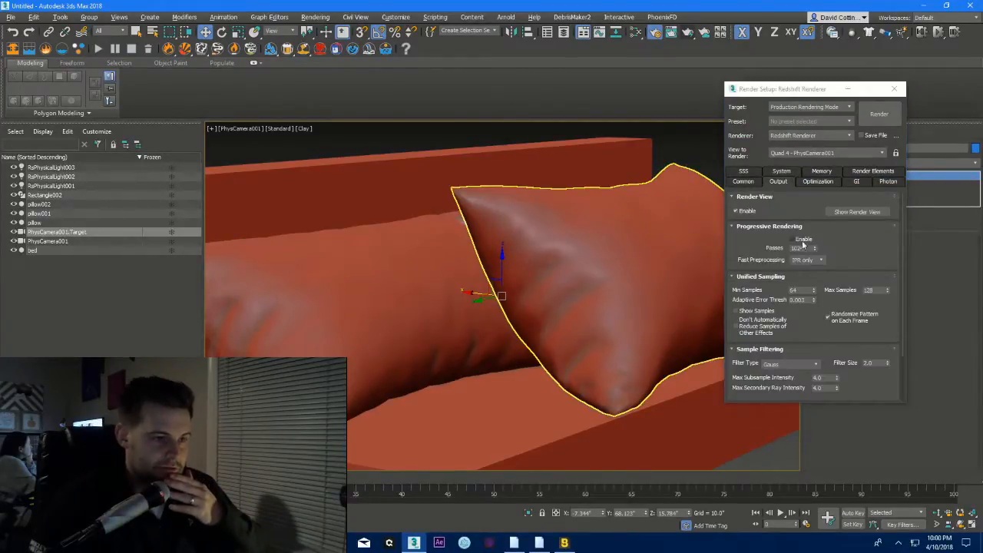
click(845, 276)
click(743, 181)
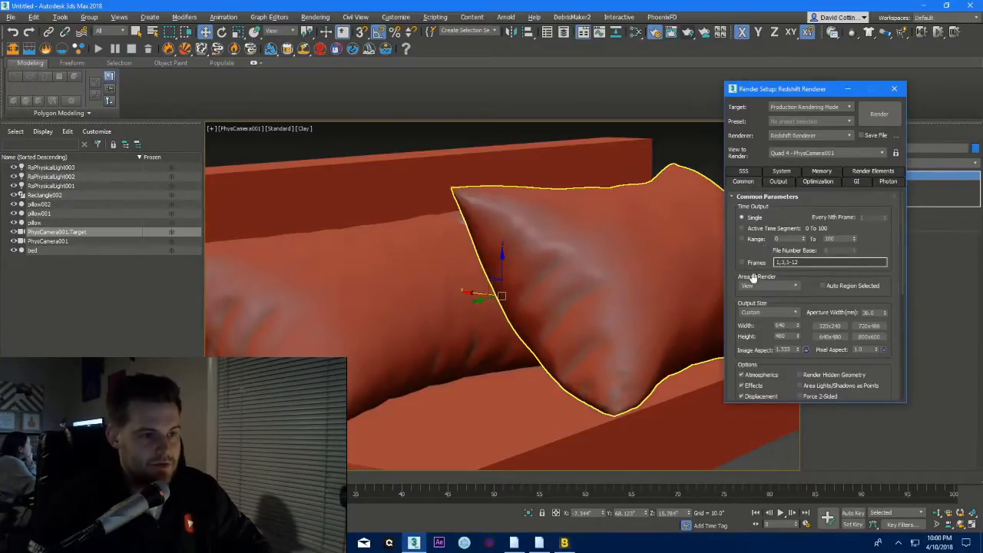
click(756, 313)
click(760, 442)
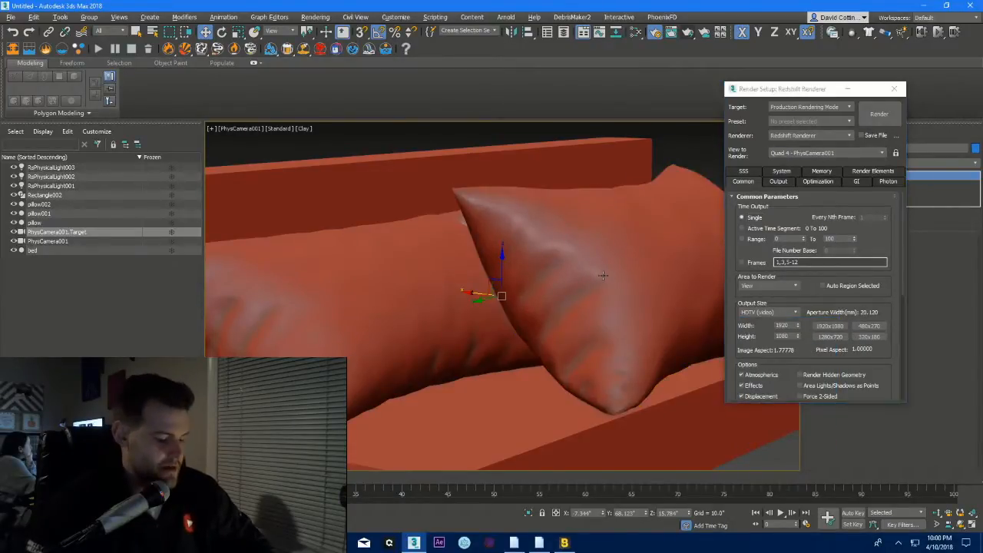
- Set the intensity of RsPhysicalLight001, RsPhysicalLight002 and RsPhysicalLight003 to 7.0 and render the camera view
click(86, 187)
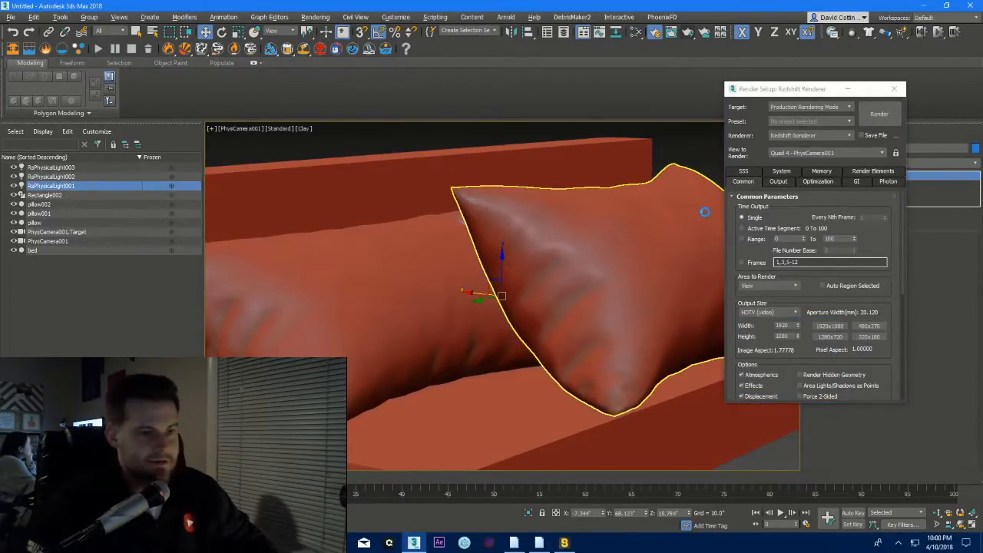
click(894, 89)
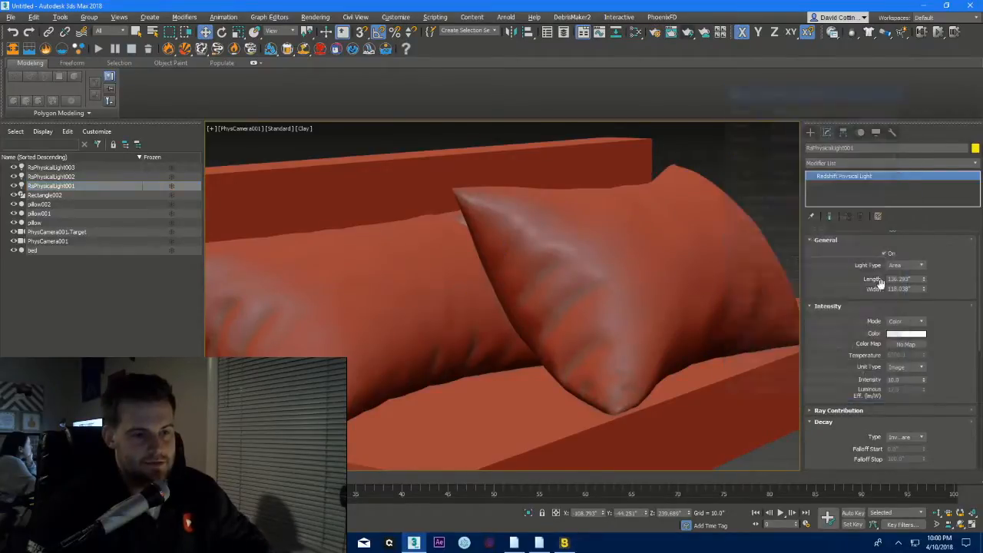
double_click(906, 380)
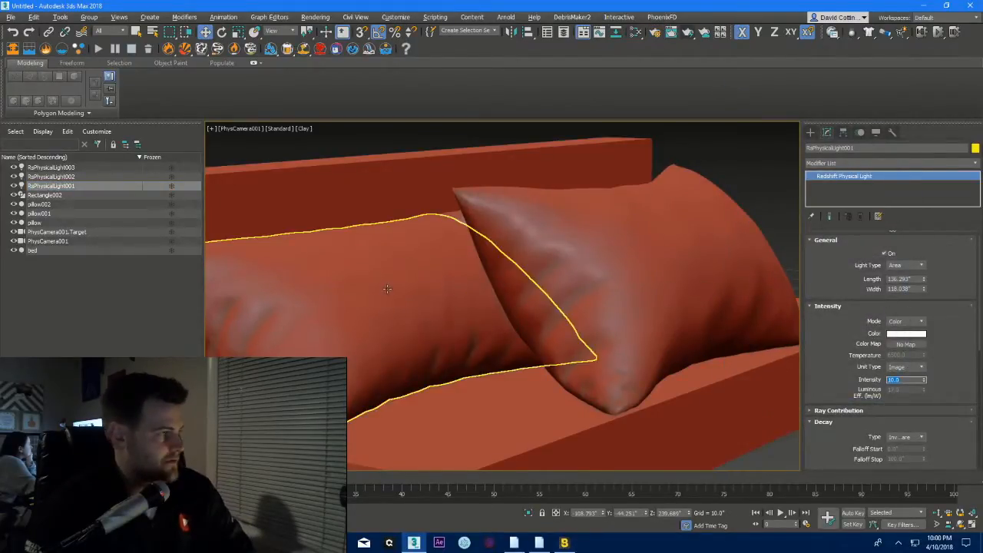
click(69, 177)
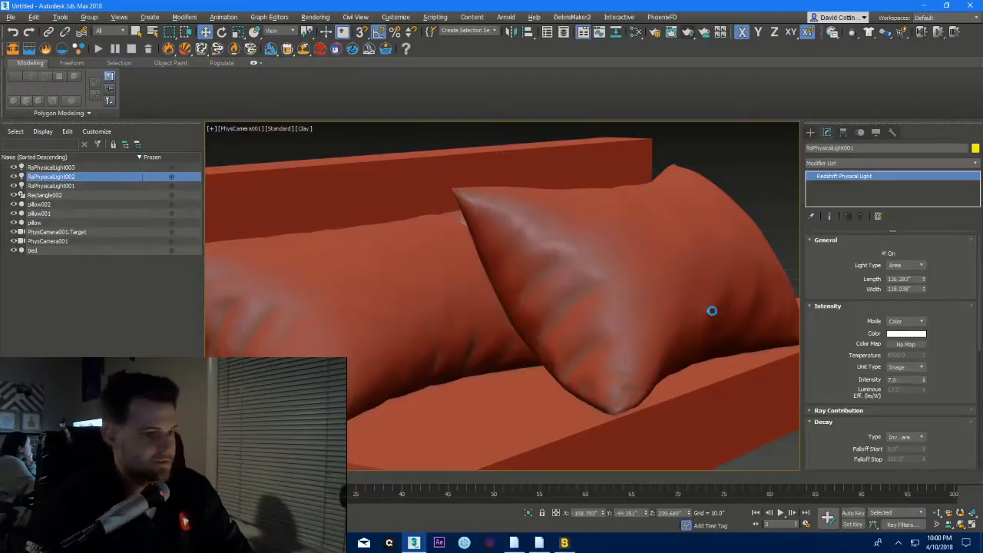
click(907, 380)
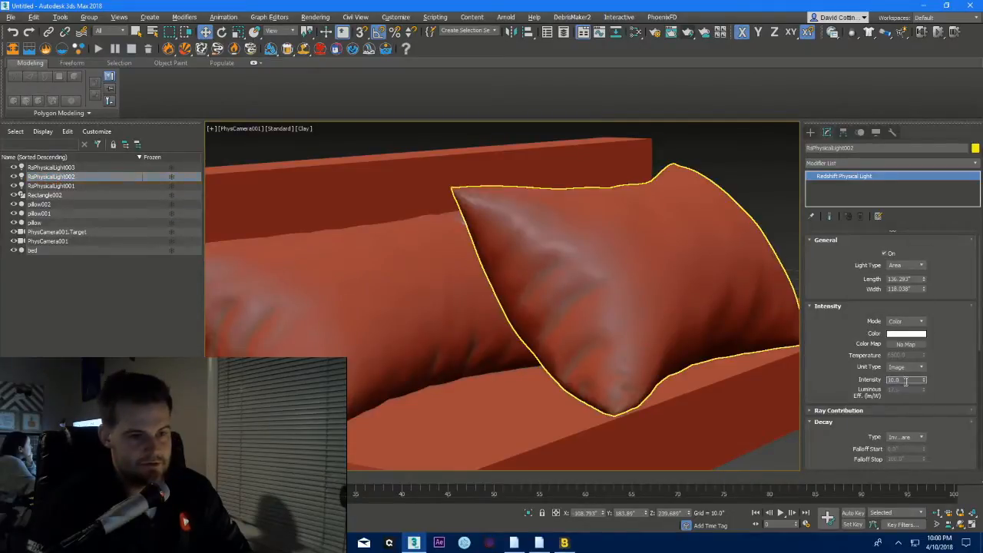
click(115, 169)
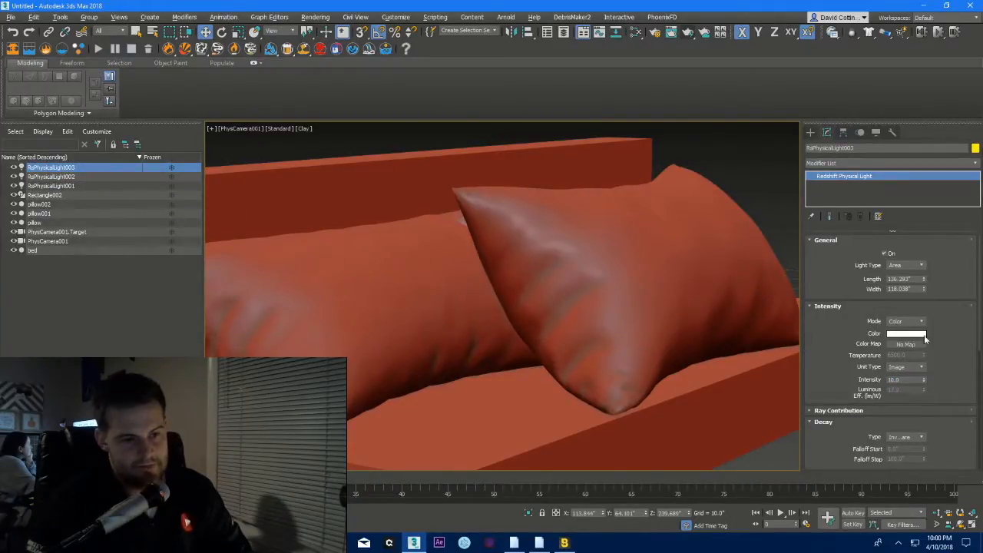
double_click(907, 380)
text(7)
key(Return)
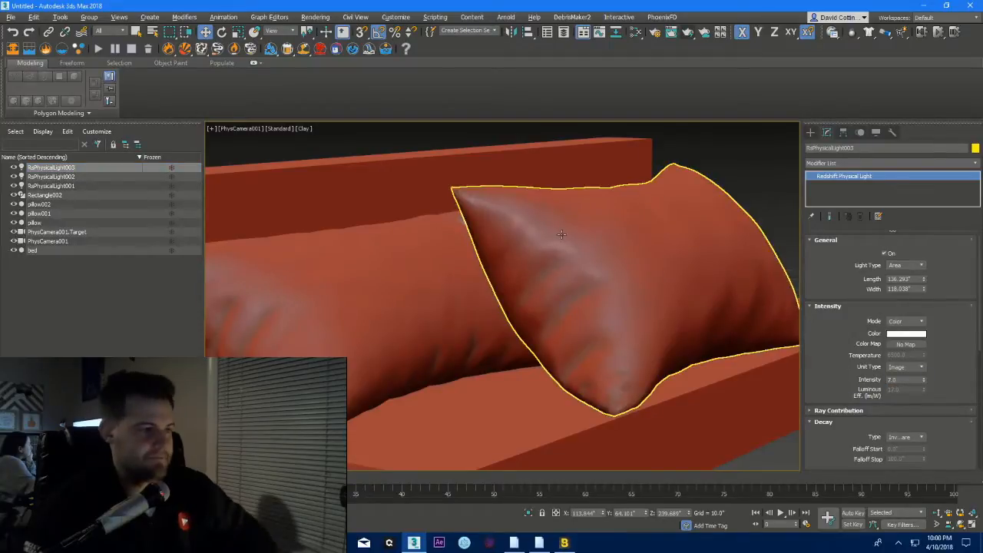
click(688, 35)
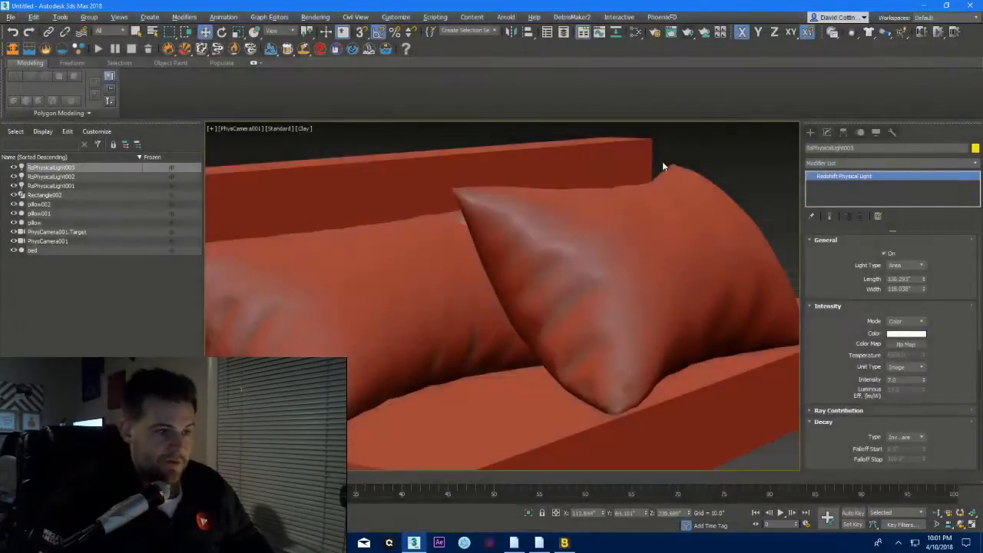
- Select pillow002 and connect a new Redshift Bump Map to the bump map input of Redshift Material #25
click(645, 203)
key(m)
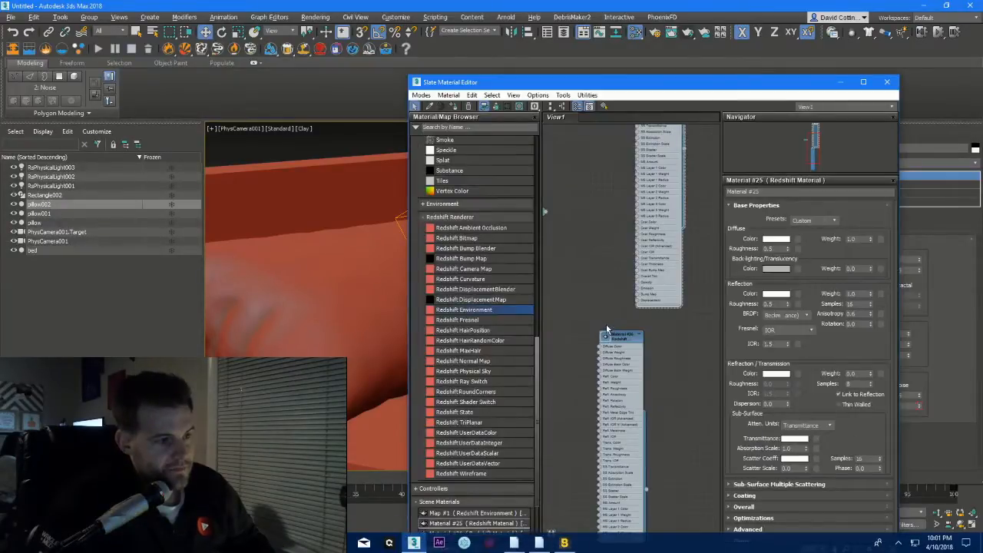
middle_drag(606, 328, 610, 320)
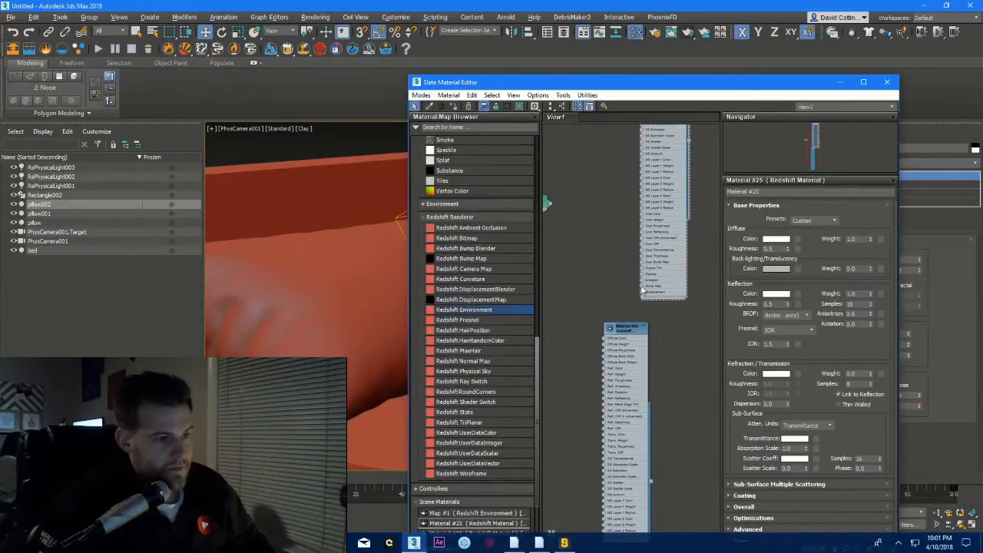
drag(642, 289, 597, 286)
mouse_move(638, 315)
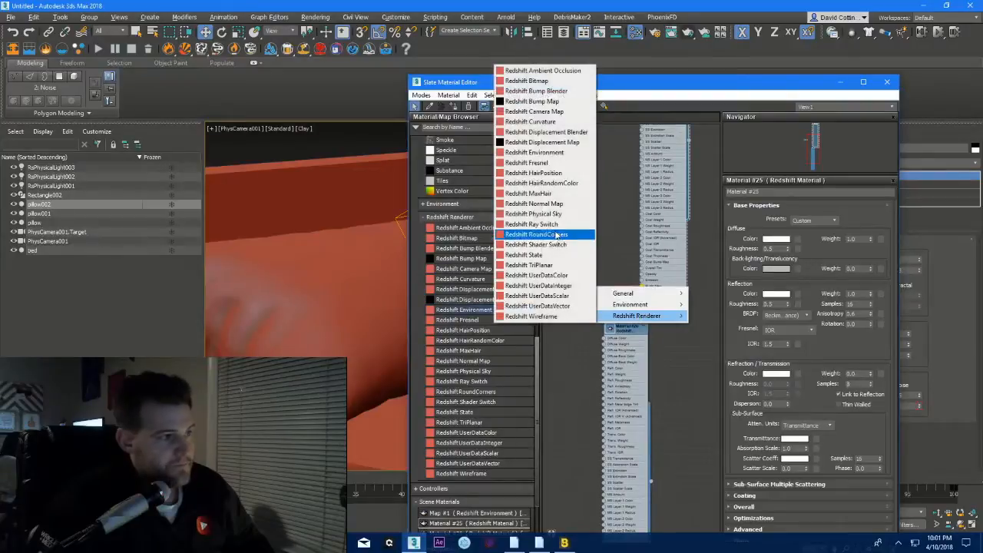
click(562, 101)
- Feed a Noise map into the Redshift Bump Map's texture input and open the noise map's parameters with its preview updated
middle_drag(619, 215, 732, 208)
scroll(677, 289, up, 2)
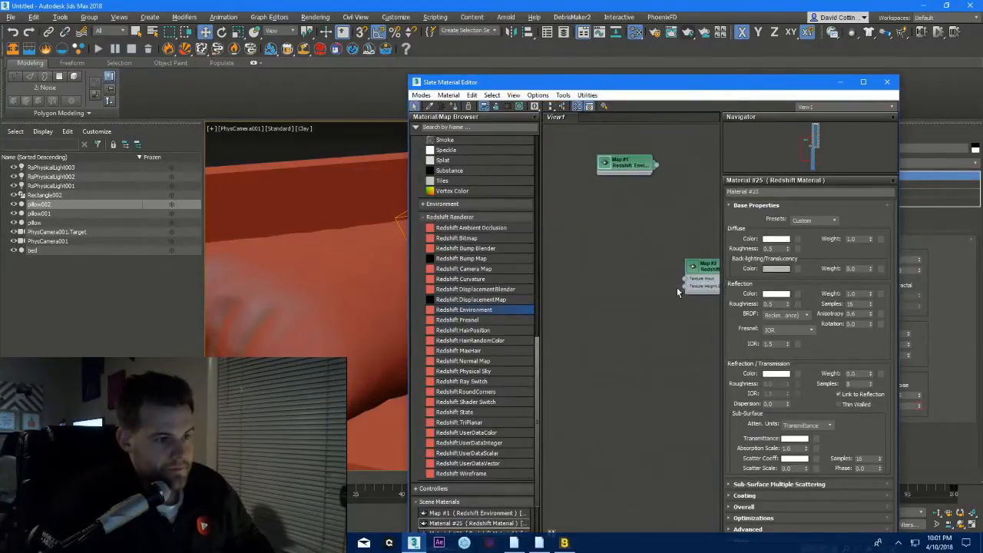
scroll(677, 291, up, 1)
drag(689, 278, 615, 251)
mouse_move(641, 265)
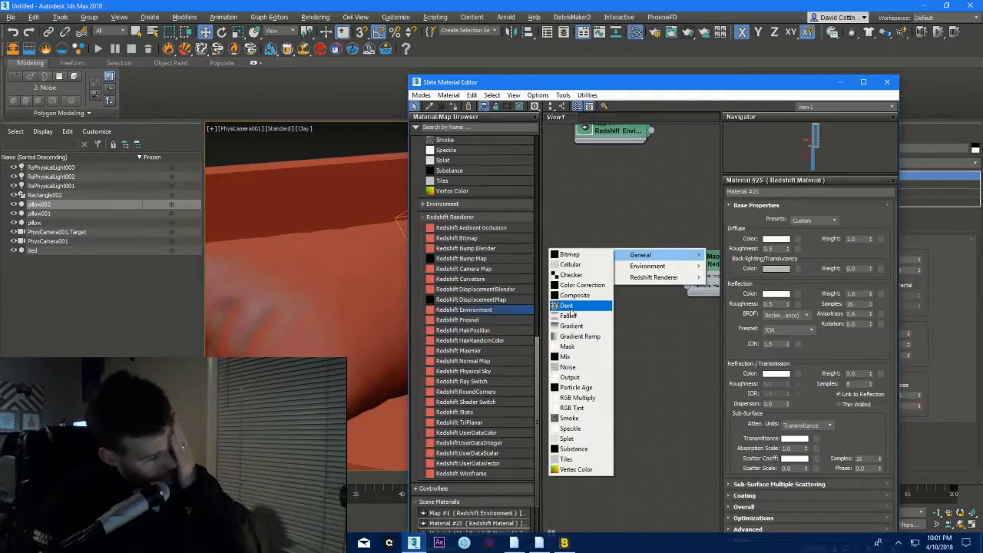
click(568, 366)
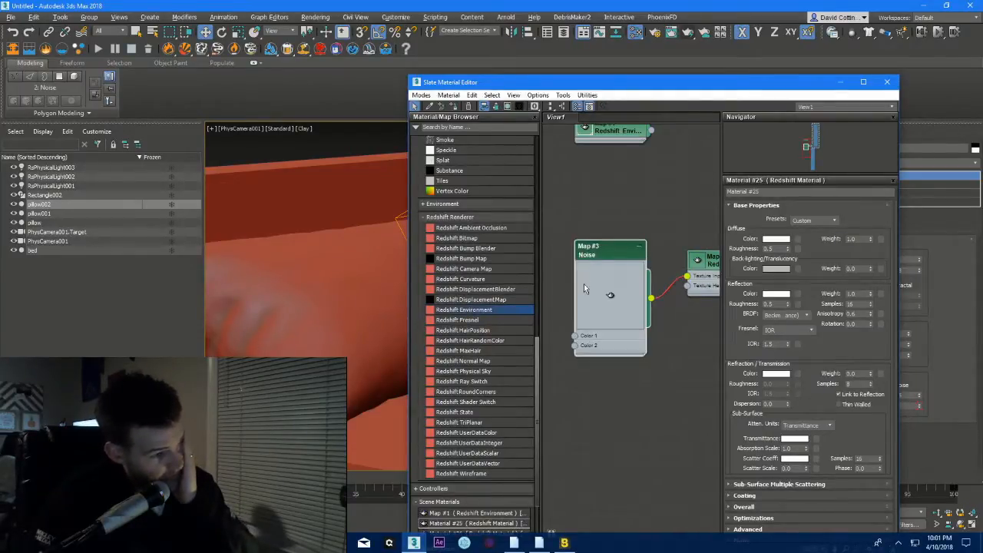
right_click(583, 288)
click(600, 332)
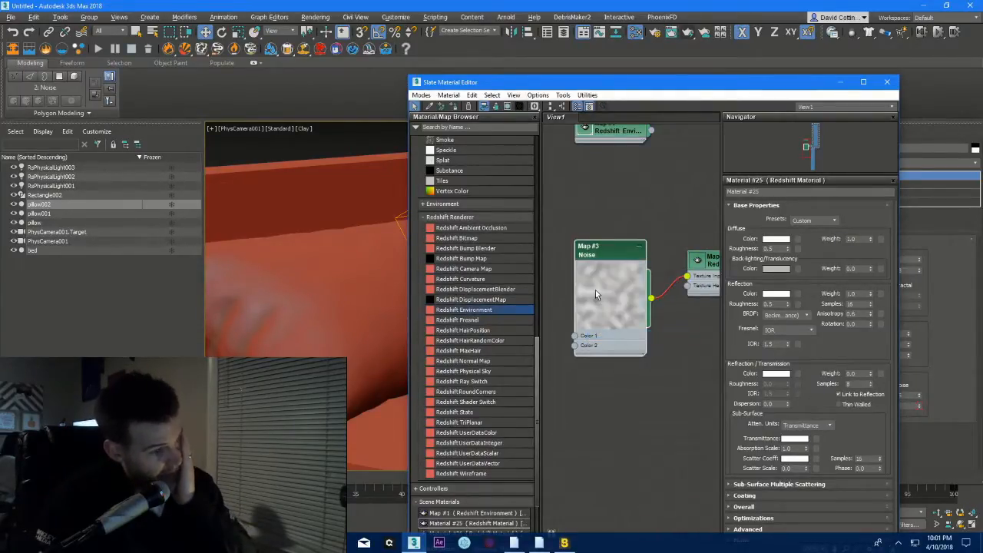
double_click(603, 250)
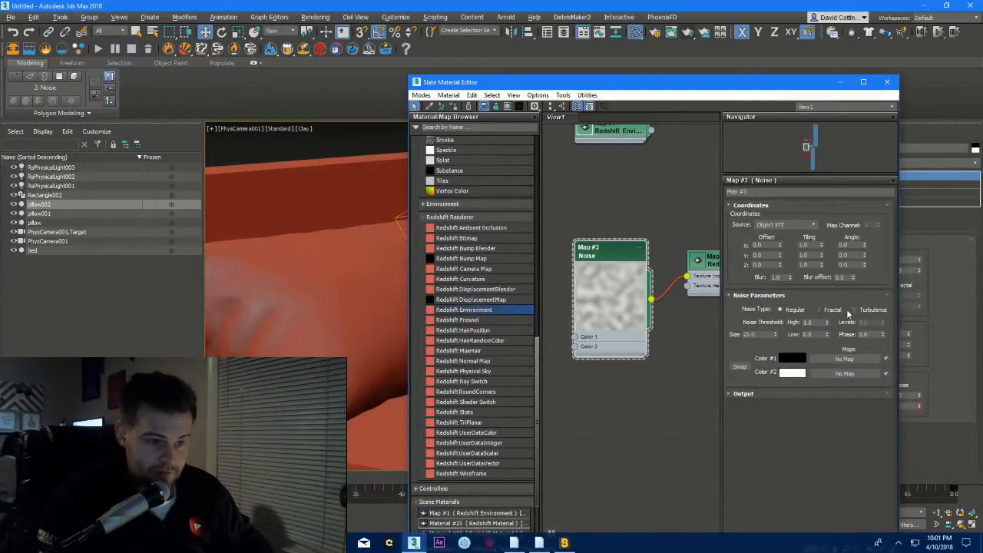
- Set the noise map to Turbulence with a phase of 9.1 and a size of 0.25
click(853, 309)
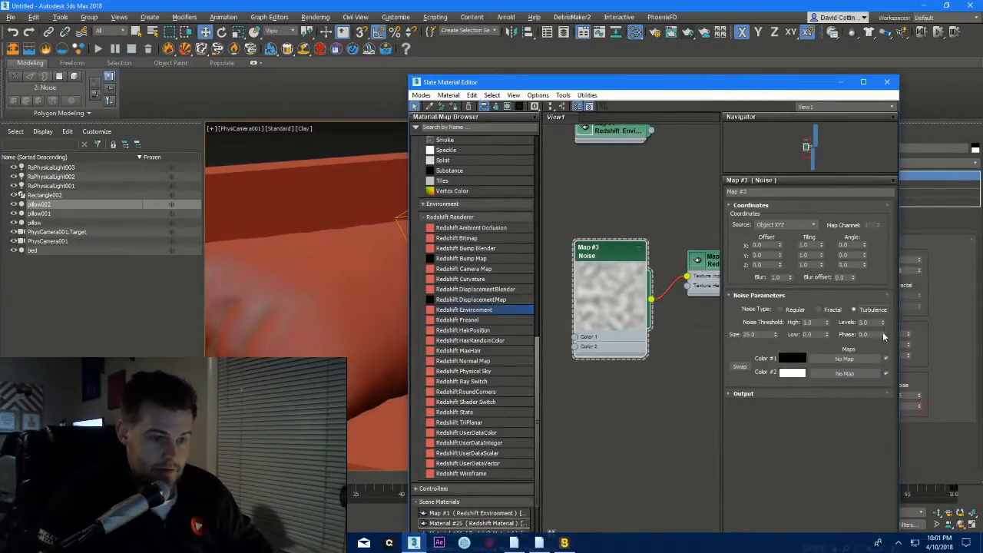
drag(882, 336, 882, 289)
drag(765, 334, 745, 334)
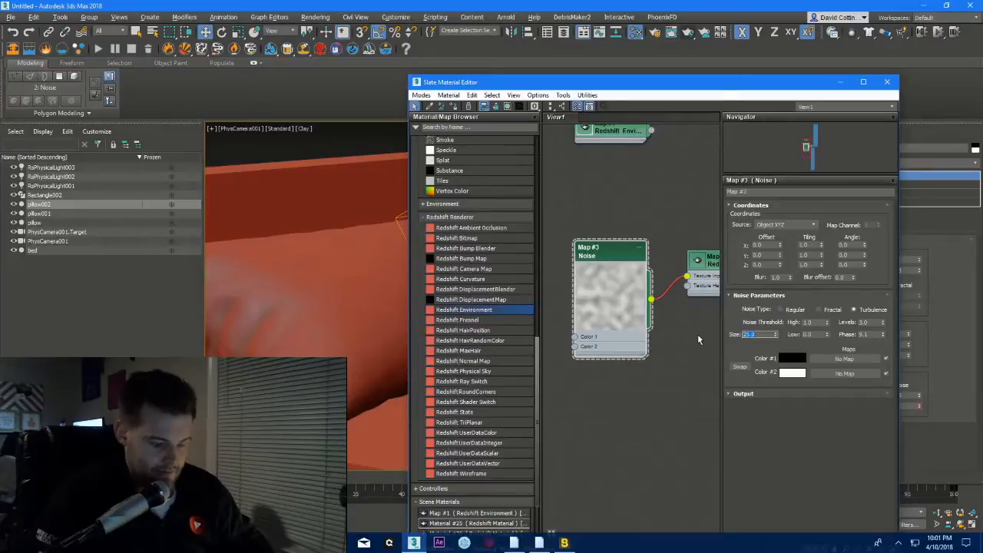
text(0.25)
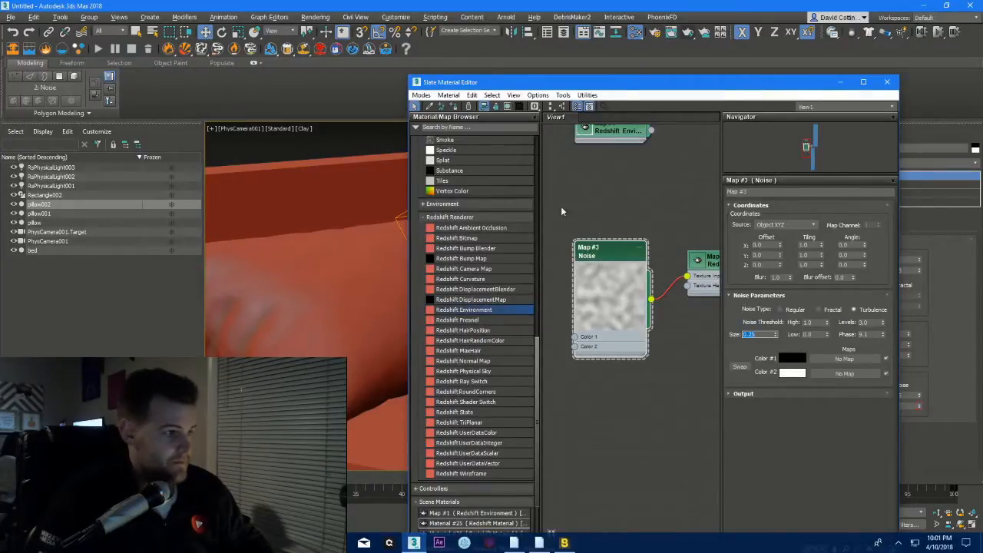
- Show the noise map on the pillows in the Flat Color camera viewport and move the material editor clear of pillow002
click(304, 129)
click(332, 172)
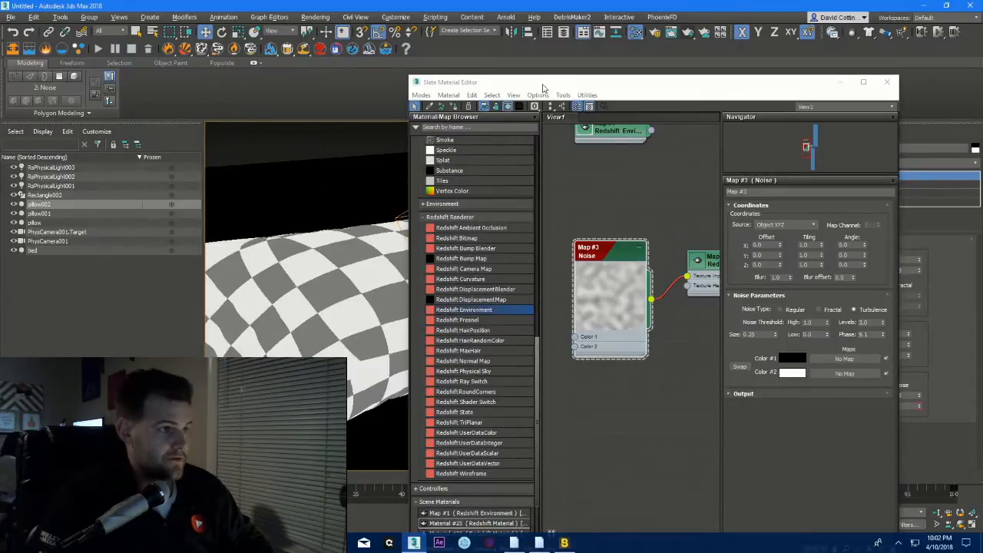
mouse_move(551, 85)
mouse_down()
mouse_move(721, 87)
mouse_move(159, 72)
mouse_up()
click(598, 257)
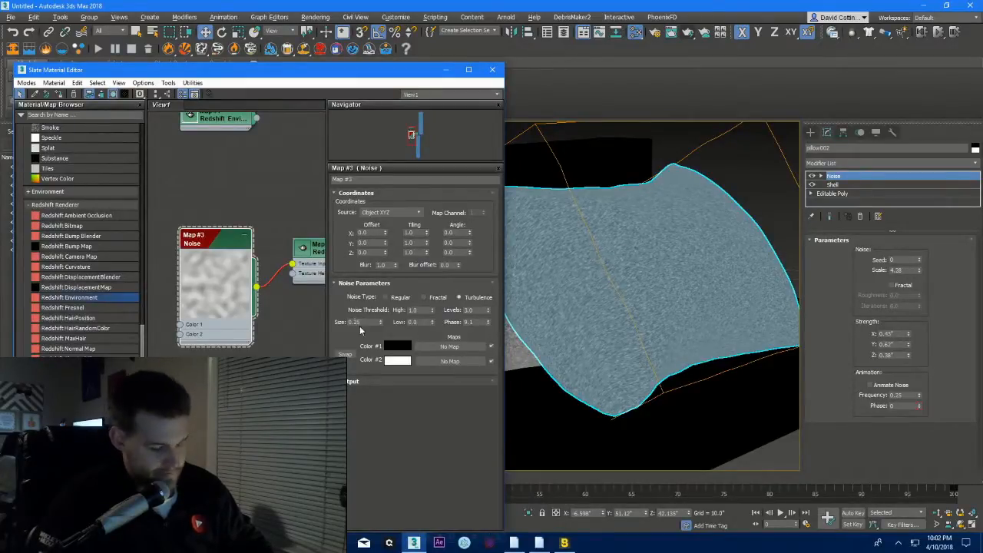
- Reduce the noise map's size to 0.05 and its phase to about 5.3
click(363, 322)
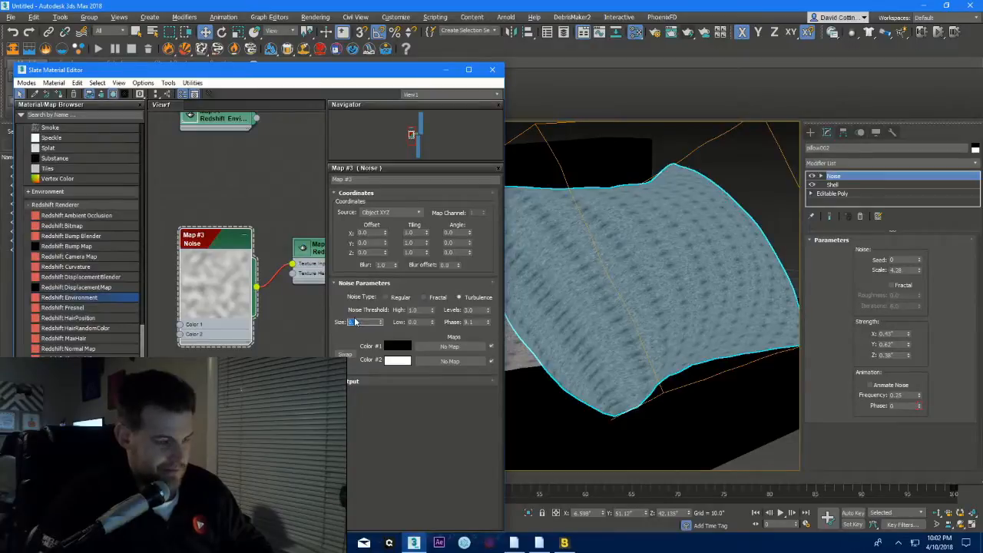
text(0)
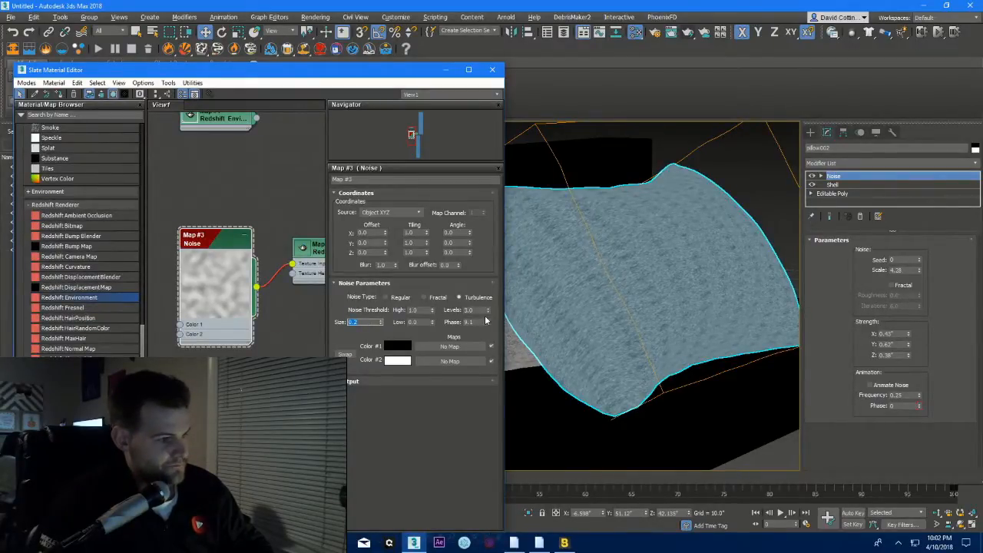
drag(486, 322, 486, 343)
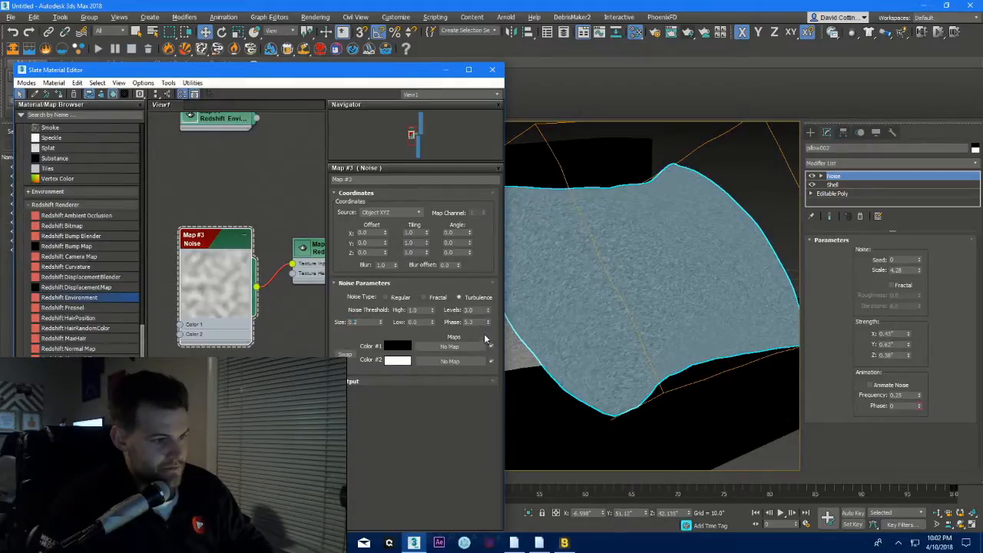
double_click(360, 322)
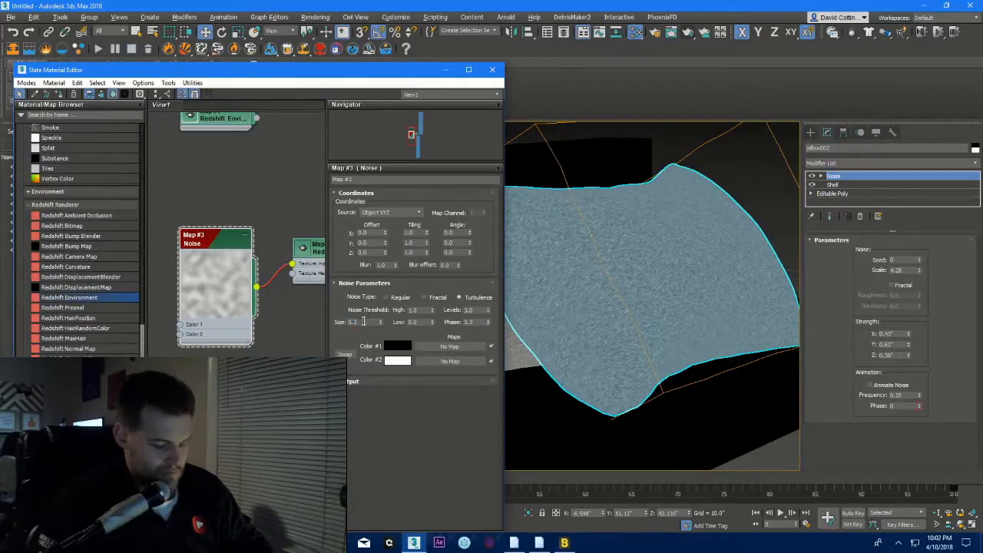
text(0.05)
key(Return)
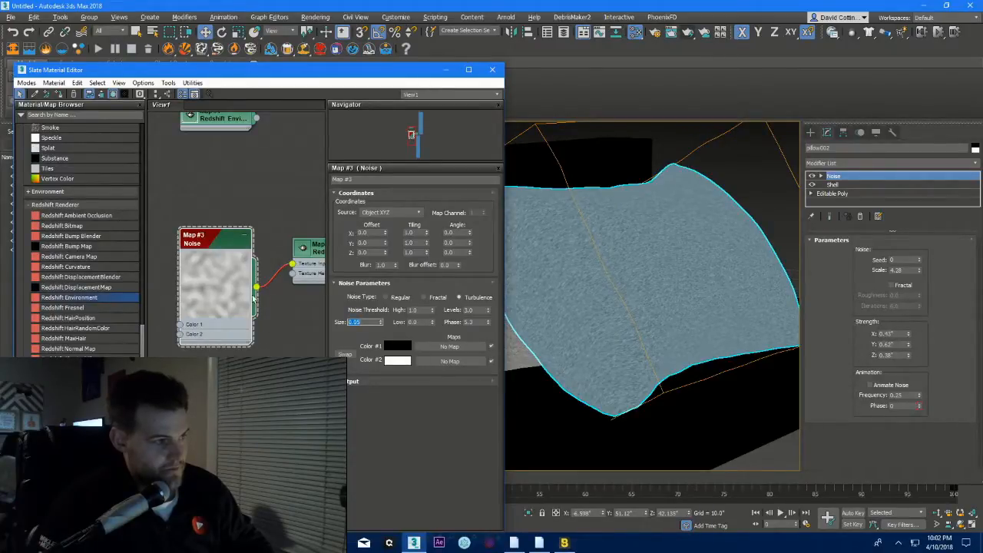
- Set the Redshift Bump Map's height scale to 0.2 and close the material editor
click(307, 253)
double_click(310, 252)
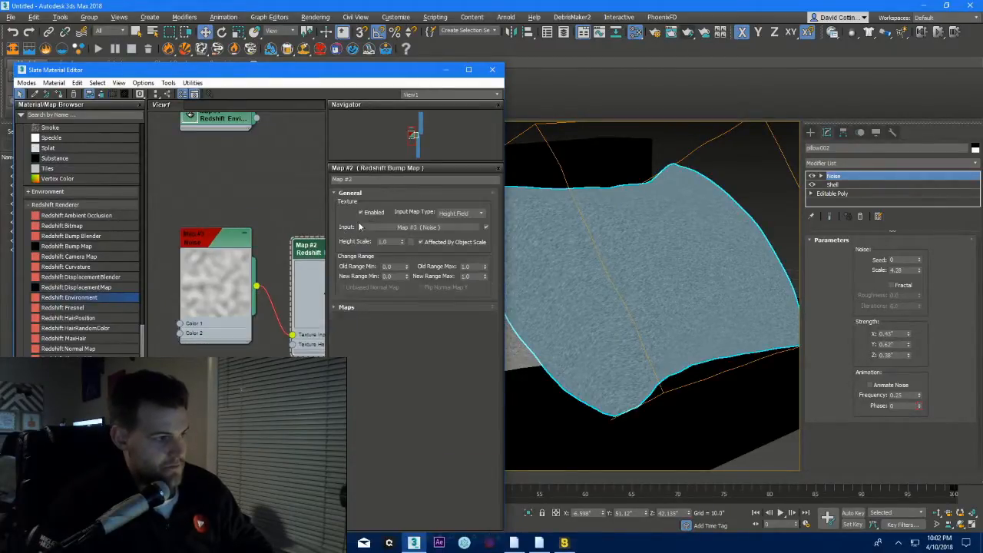
double_click(391, 241)
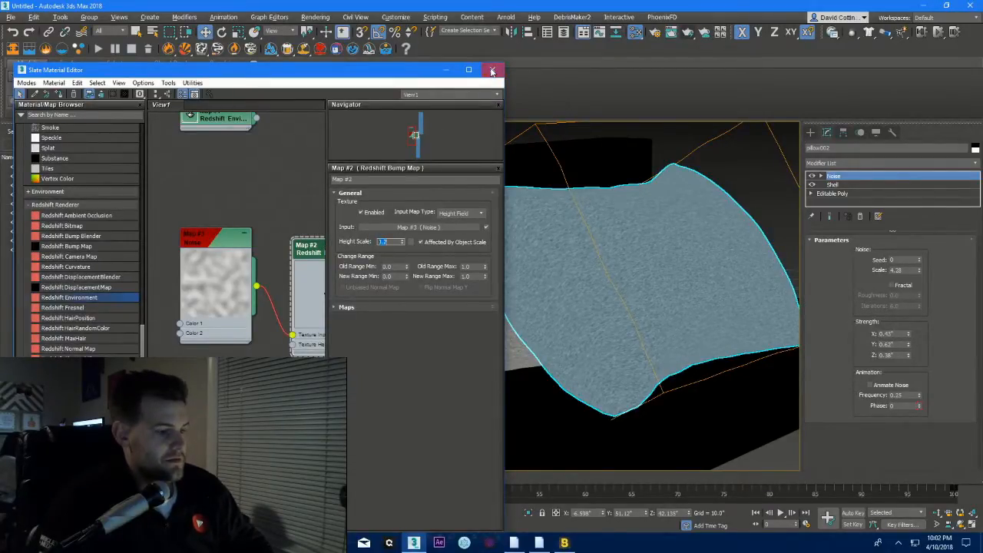
click(492, 70)
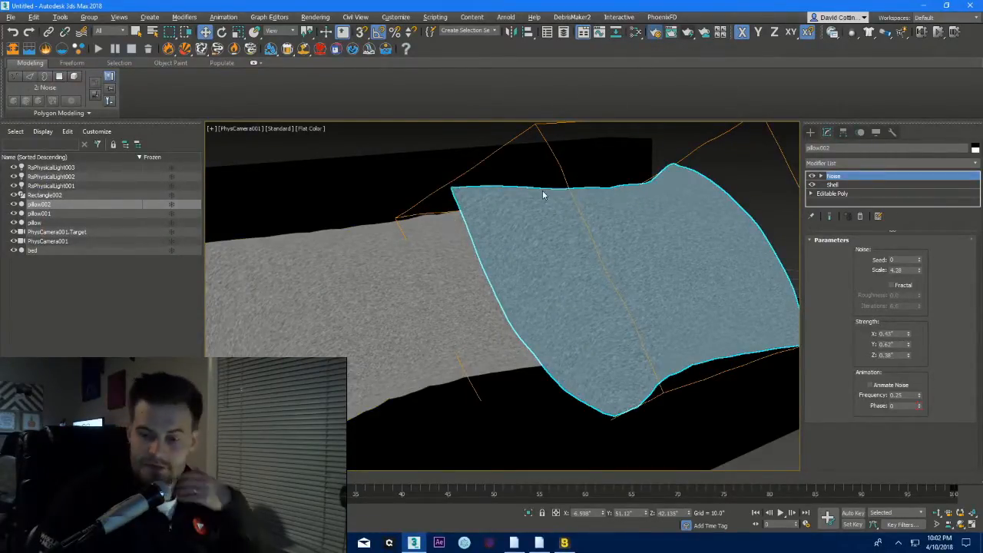
- Enable the light sample override in the Redshift render output settings and replace its samples with 1024
key(F10)
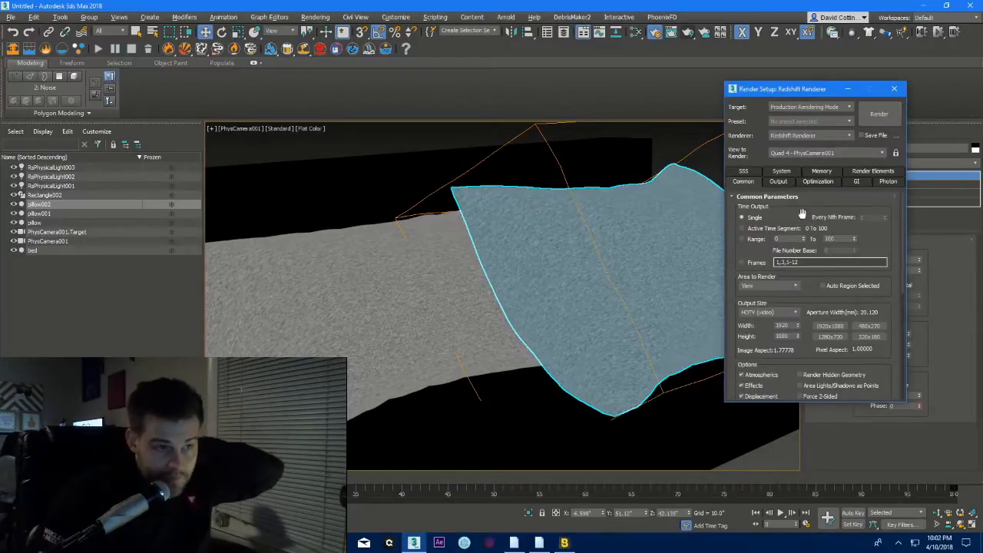
click(777, 181)
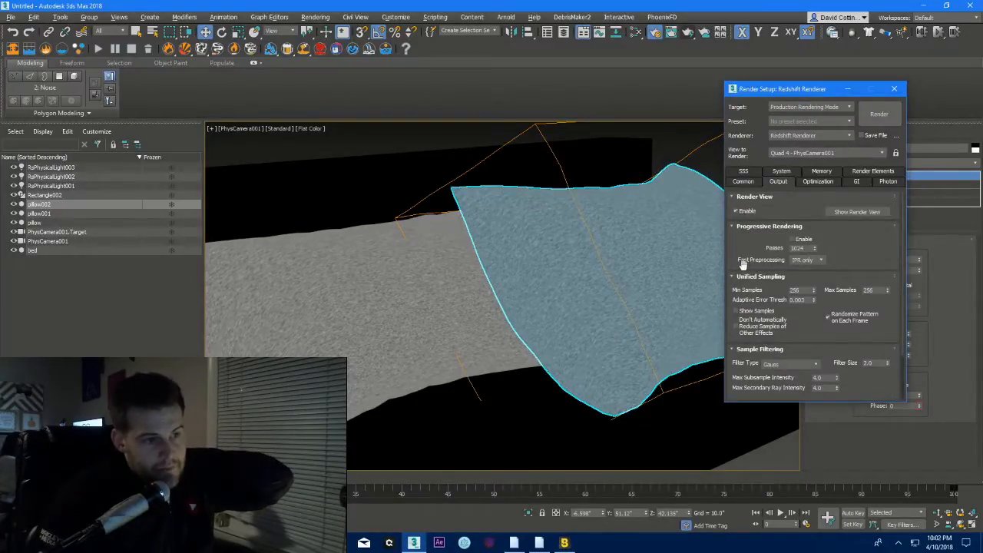
scroll(742, 286, down, 3)
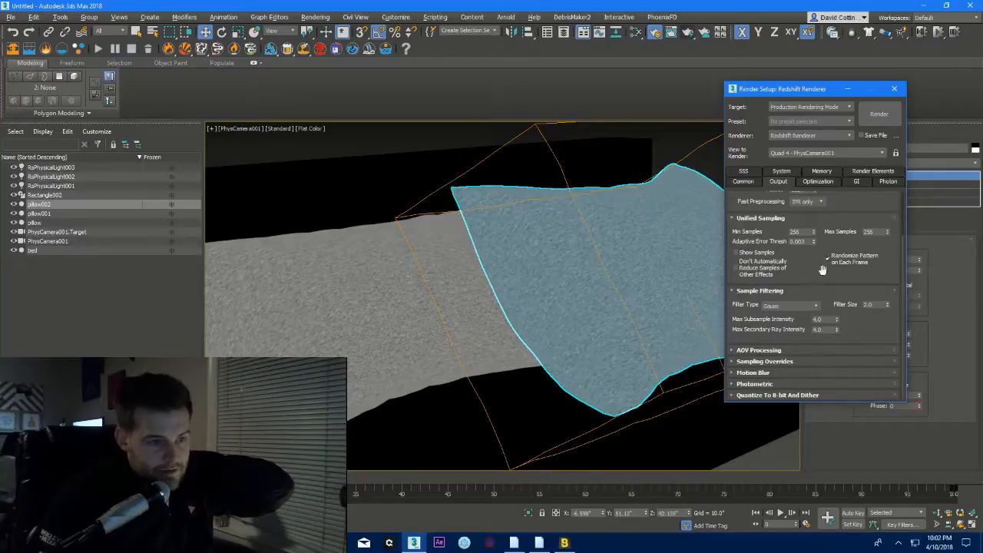
click(735, 361)
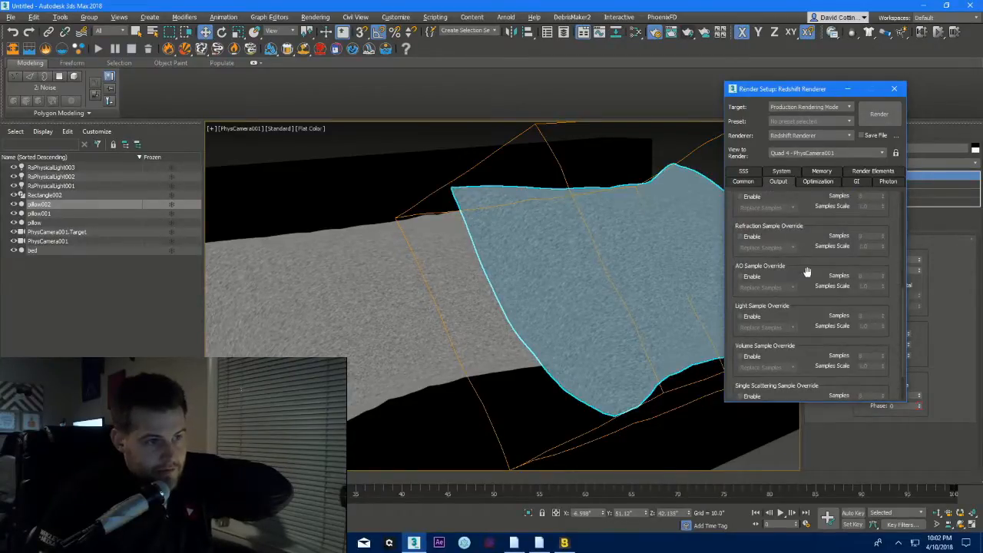
scroll(806, 272, down, 3)
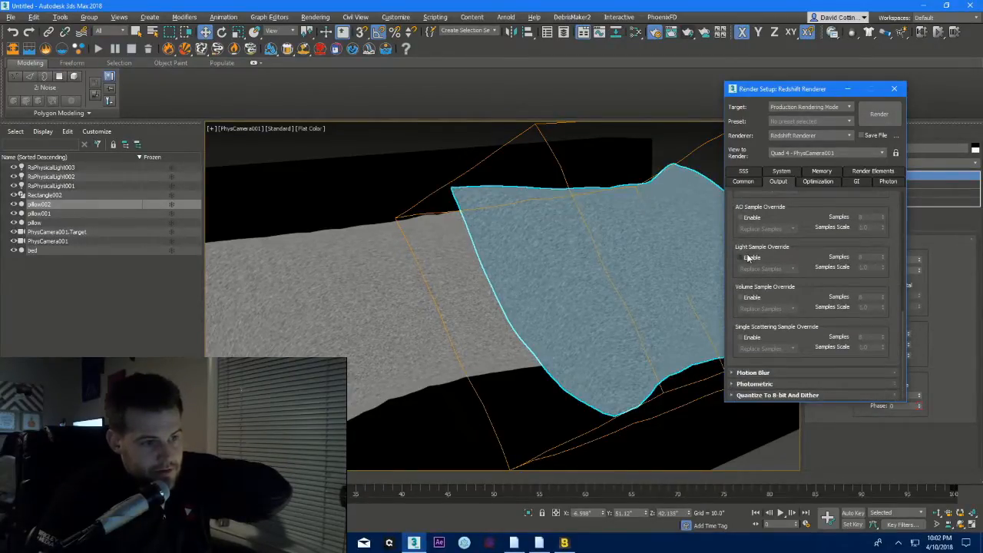
click(736, 394)
click(744, 391)
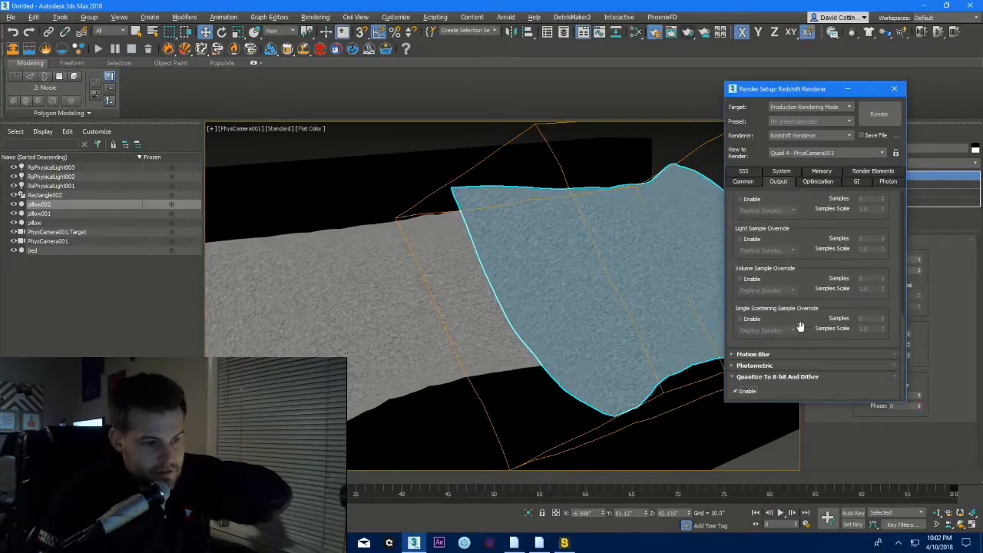
scroll(809, 284, up, 3)
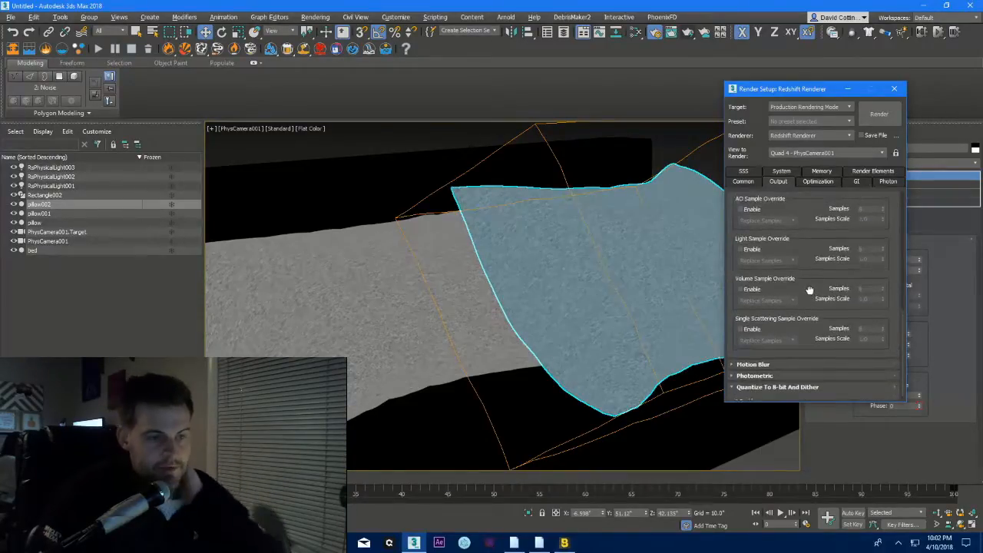
scroll(801, 268, up, 3)
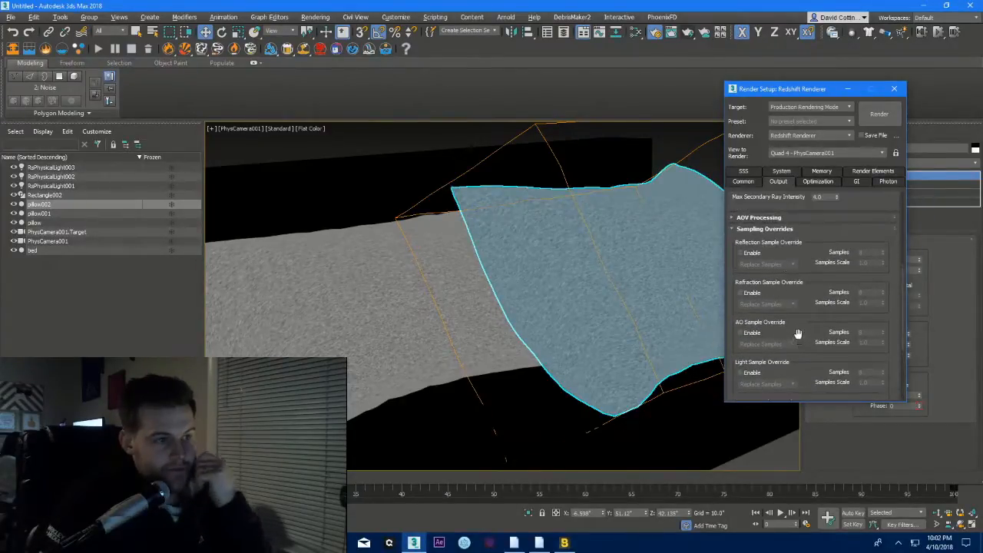
scroll(749, 257, down, 3)
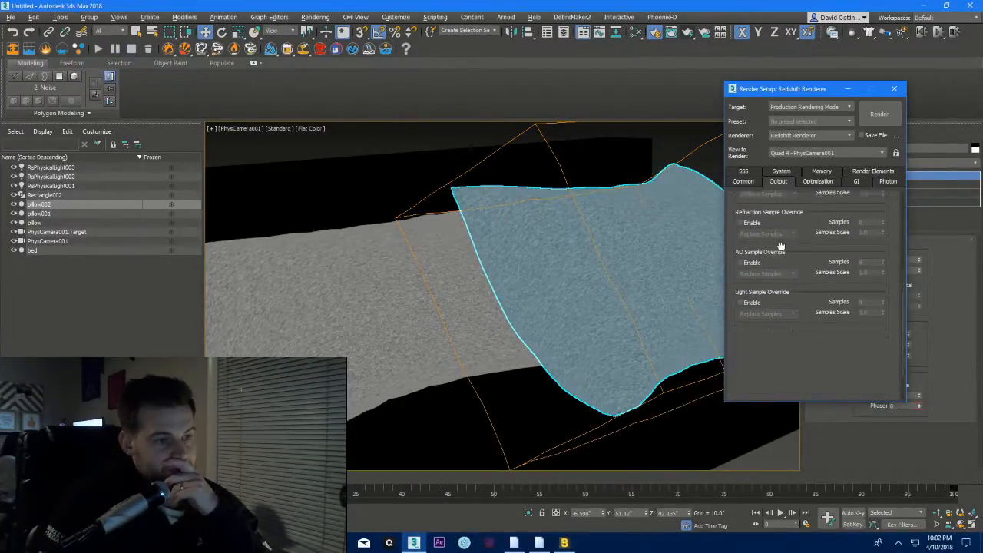
click(741, 295)
double_click(869, 296)
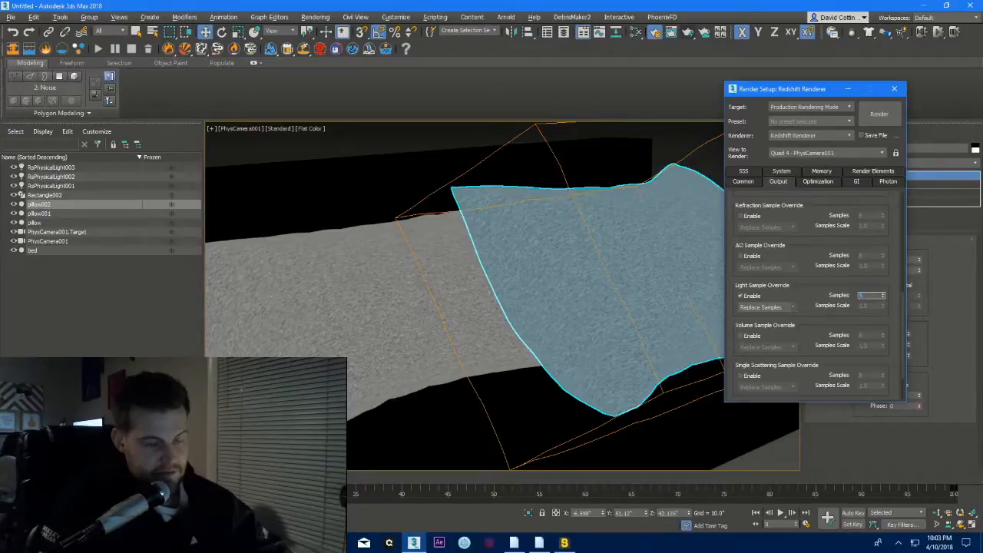
key(Return)
- Raise the unified sampling maximum to 512 samples, test-render the camera view and close the render view
scroll(820, 259, up, 2)
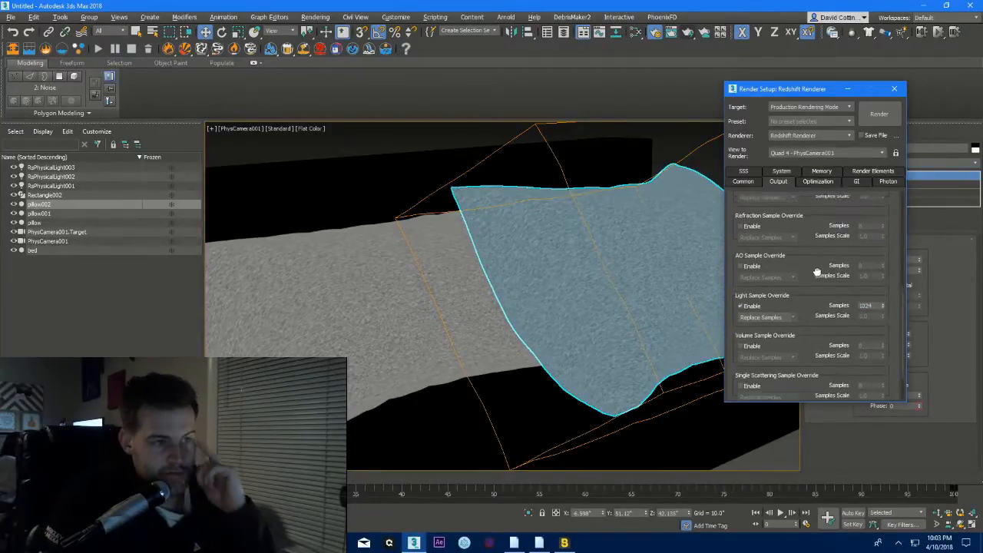
scroll(804, 296, up, 1)
scroll(804, 299, up, 3)
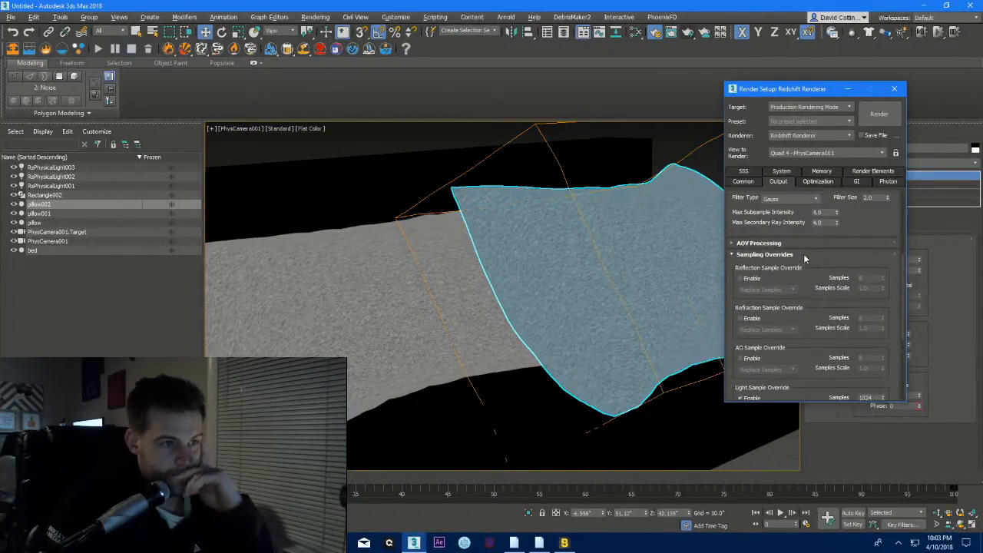
scroll(798, 238, up, 3)
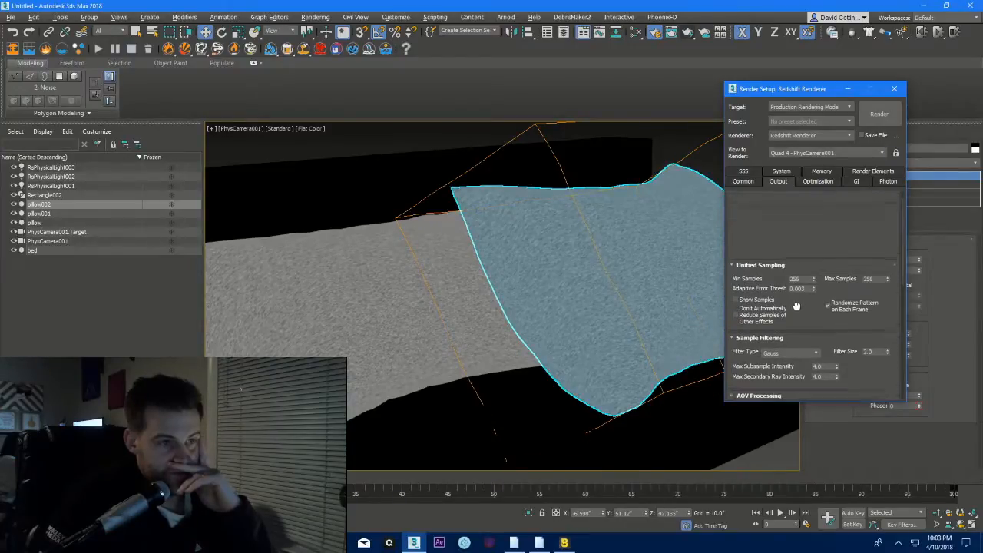
double_click(867, 290)
text(512)
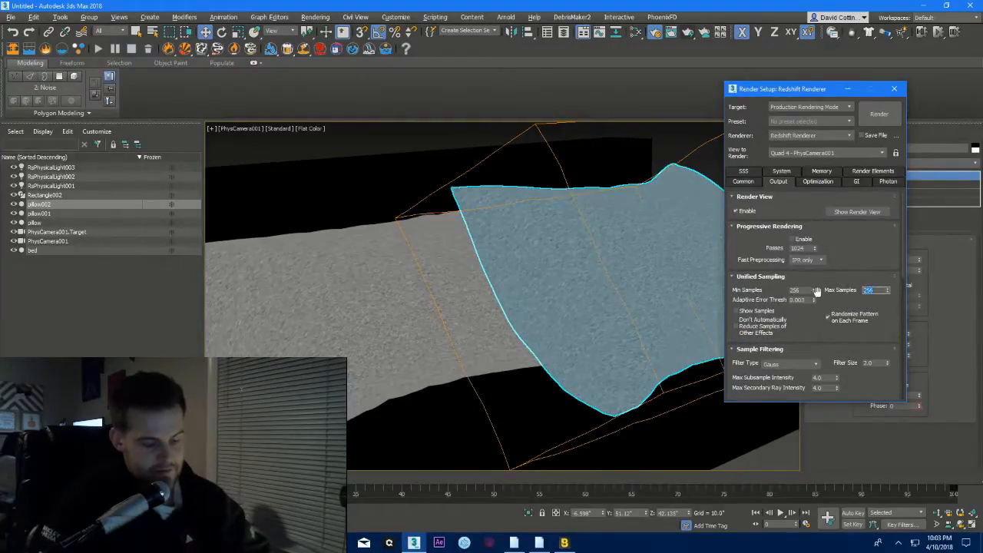
key(Return)
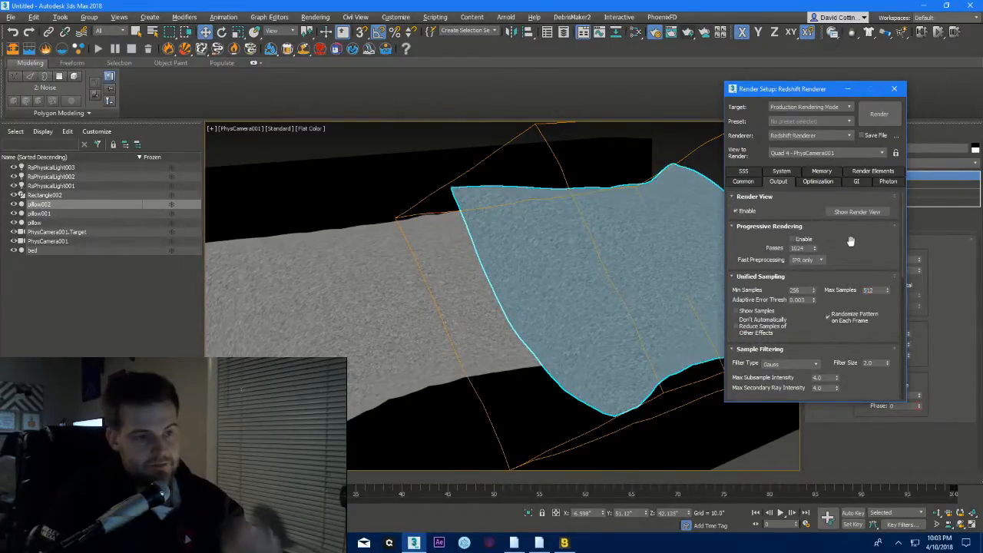
click(879, 115)
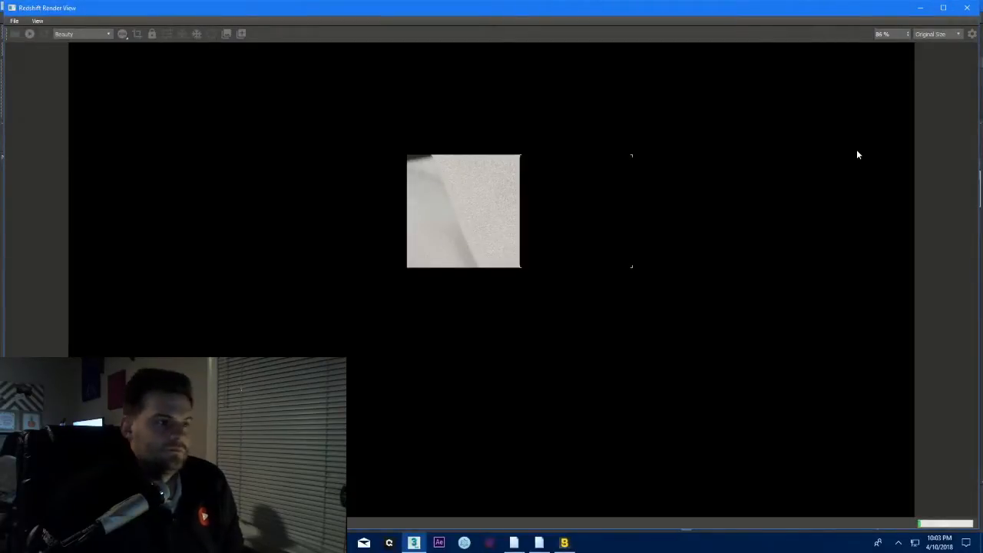
click(967, 8)
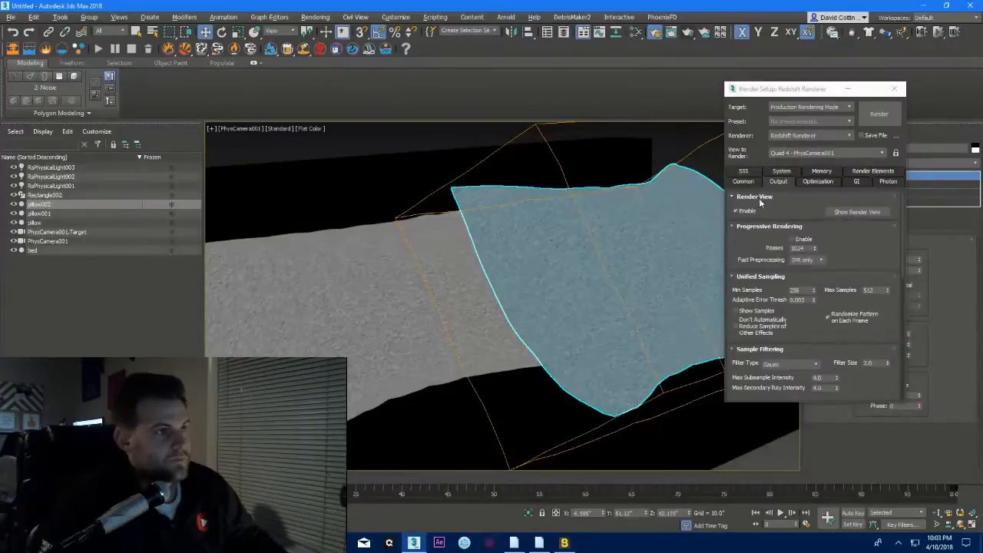
- Reopen the pillow material's noise map, set its size to 5.0 and close the material editor
click(637, 35)
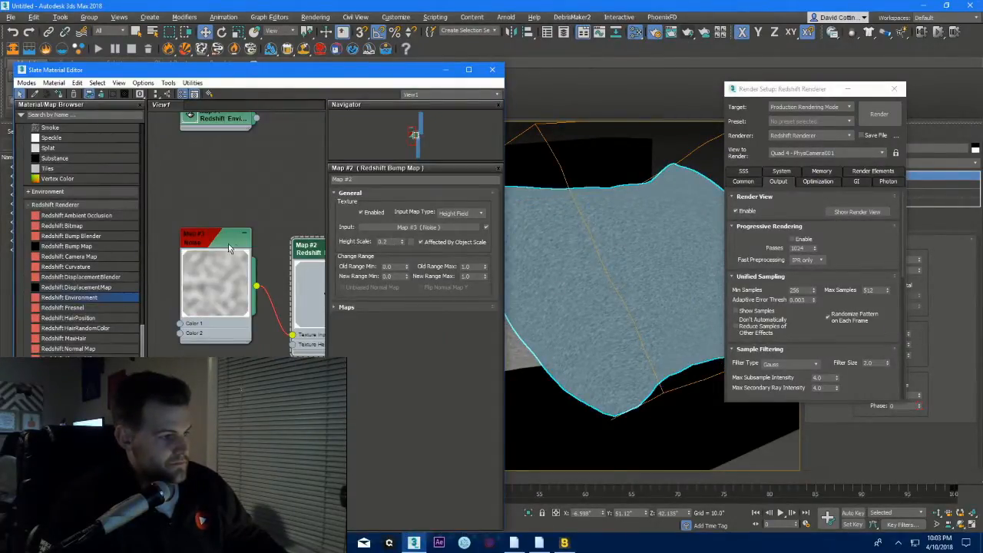
double_click(387, 241)
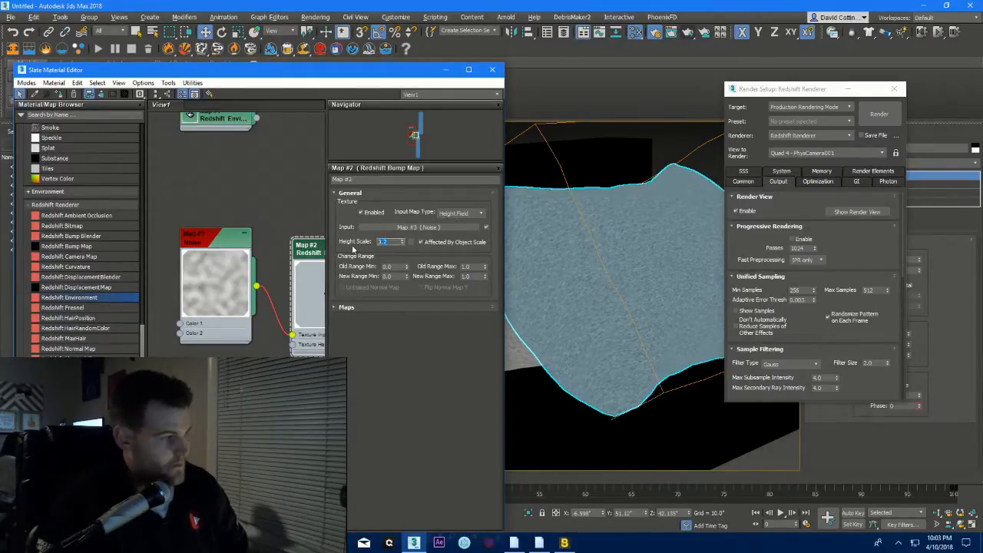
double_click(221, 241)
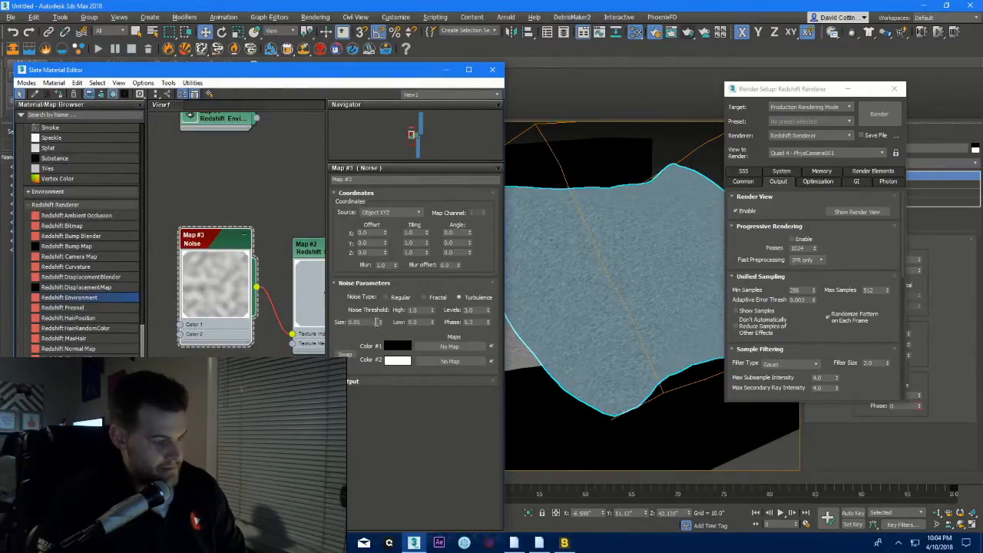
double_click(353, 322)
text(5)
key(Return)
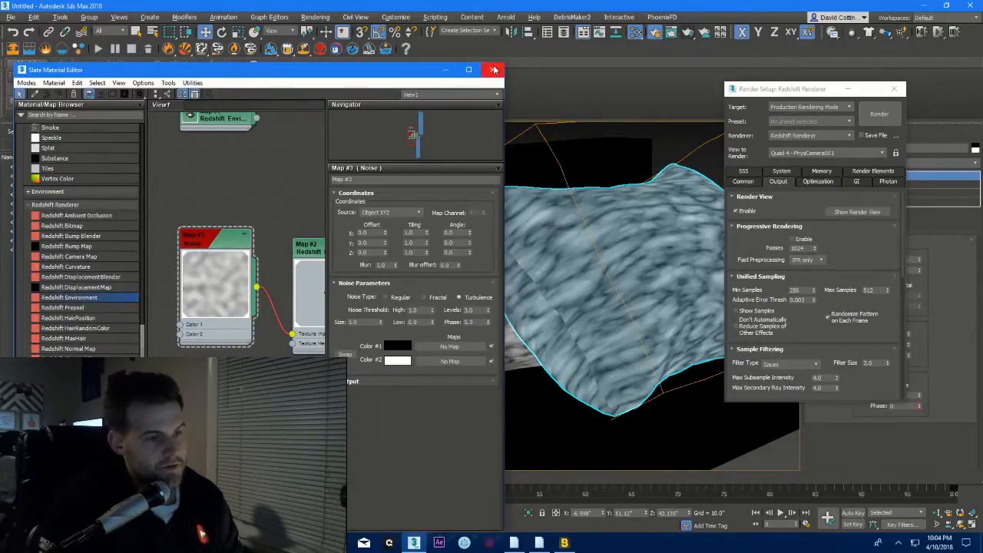
click(493, 70)
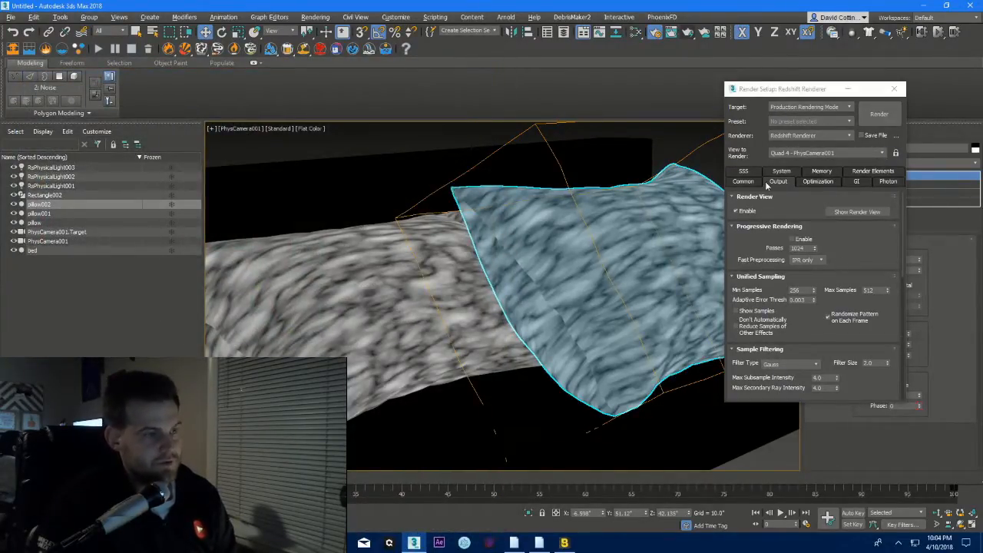
- Set the F-Stop number of the Redshift Photographic Exposure control to 14
key(8)
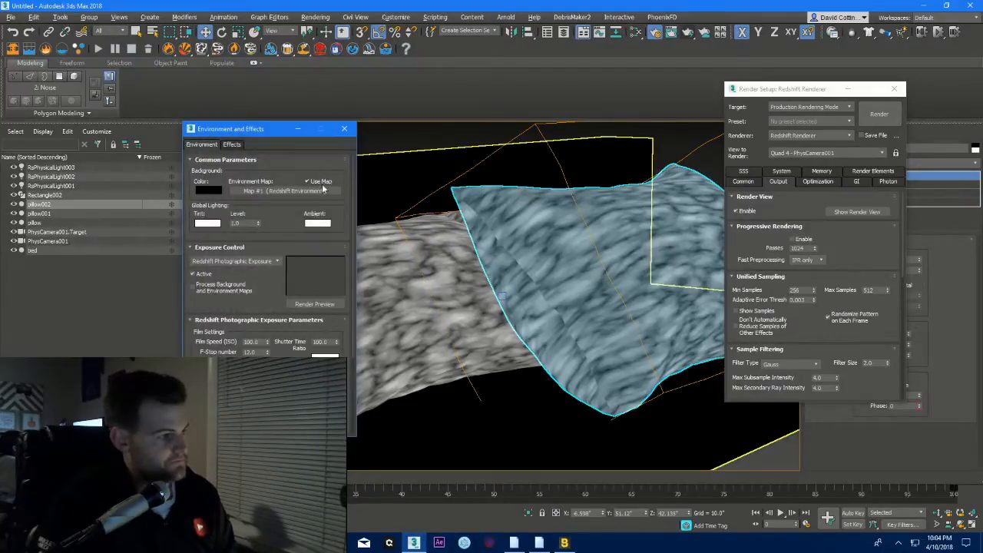
double_click(259, 350)
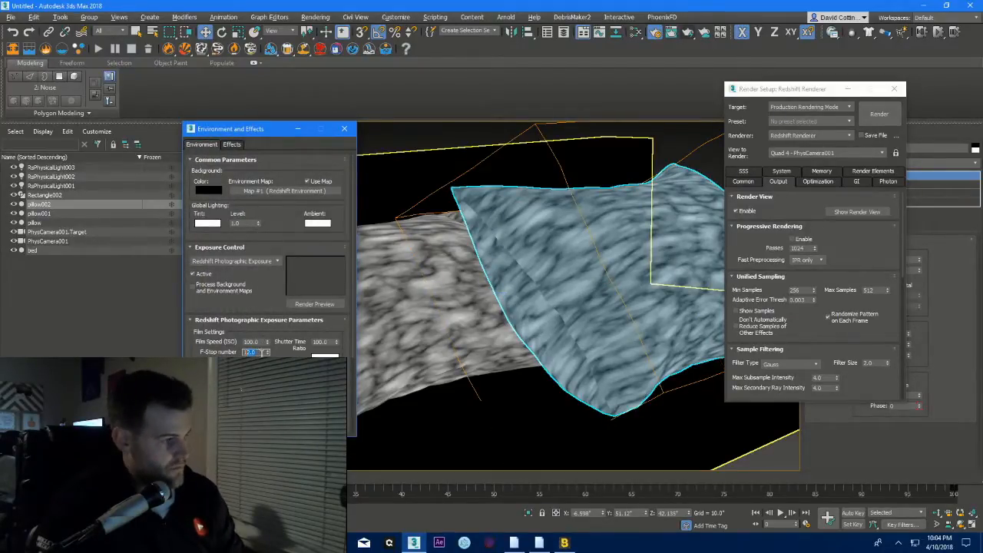
text(14)
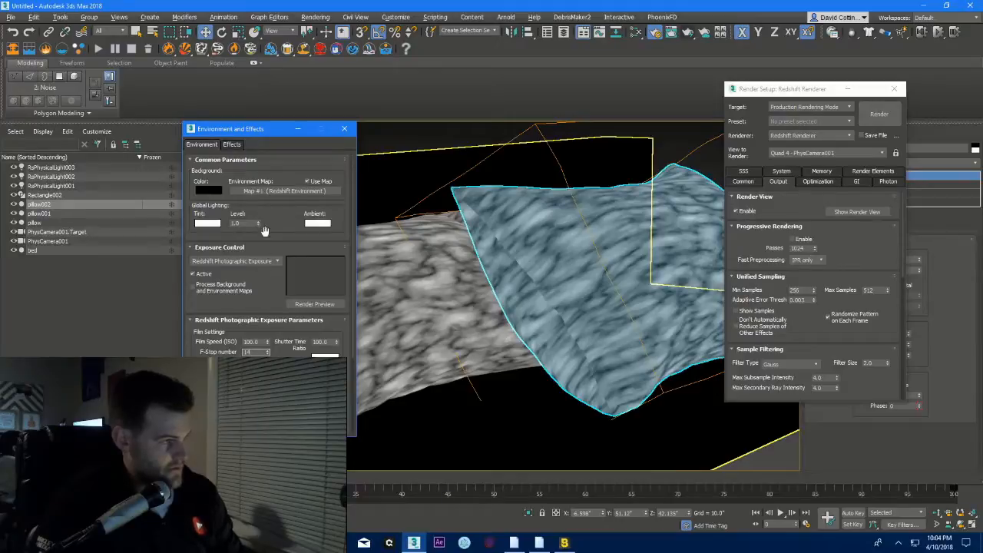
- Set the Redshift Bokeh effect's power to 0.75
click(232, 145)
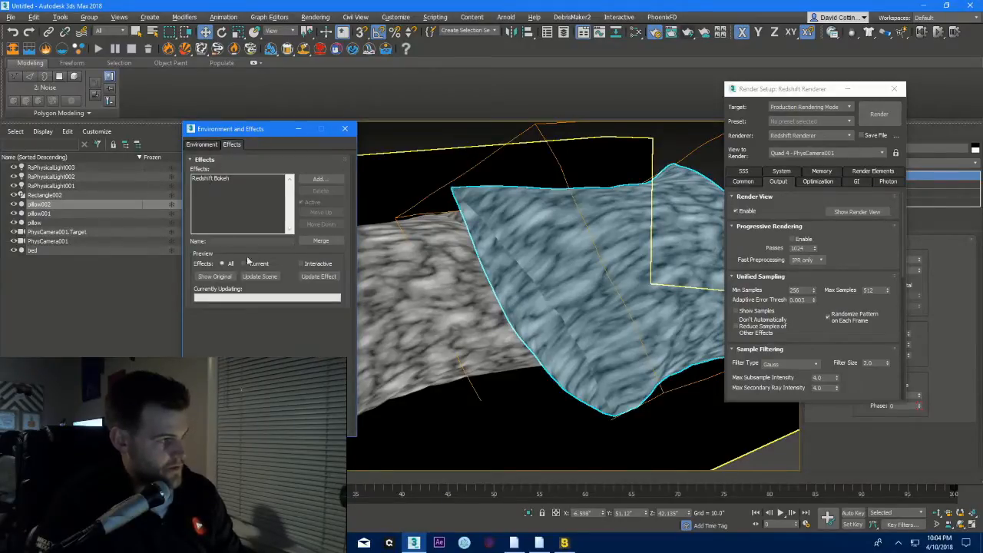
click(223, 178)
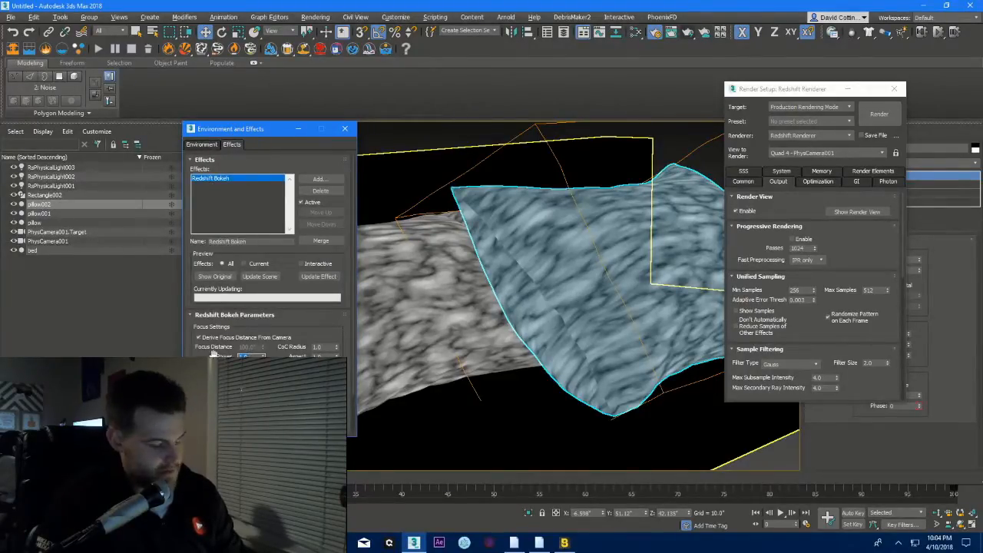
text(0.75)
key(Return)
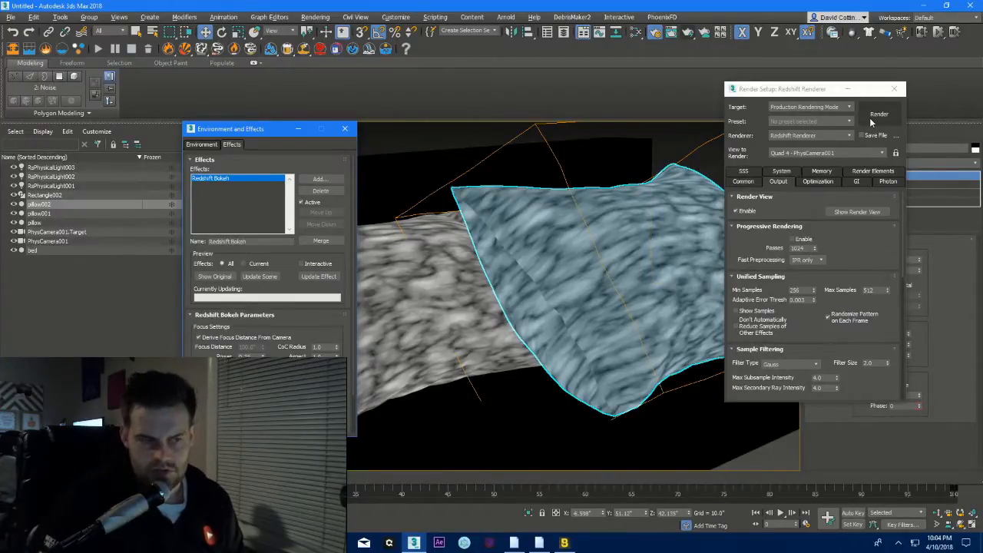
- Check the Brute Force global illumination settings and render the PhysCamera001 view, with the render view maximized
click(857, 182)
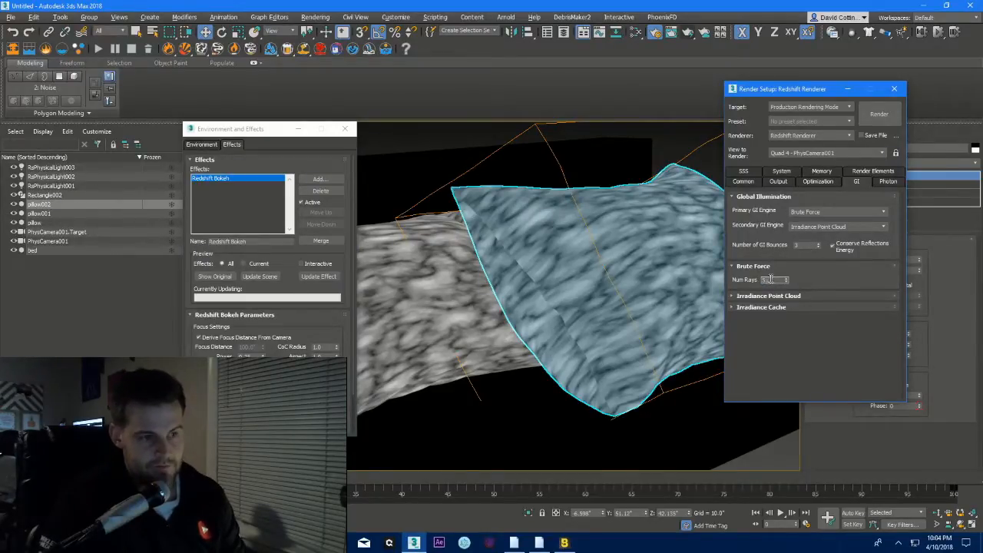
click(815, 266)
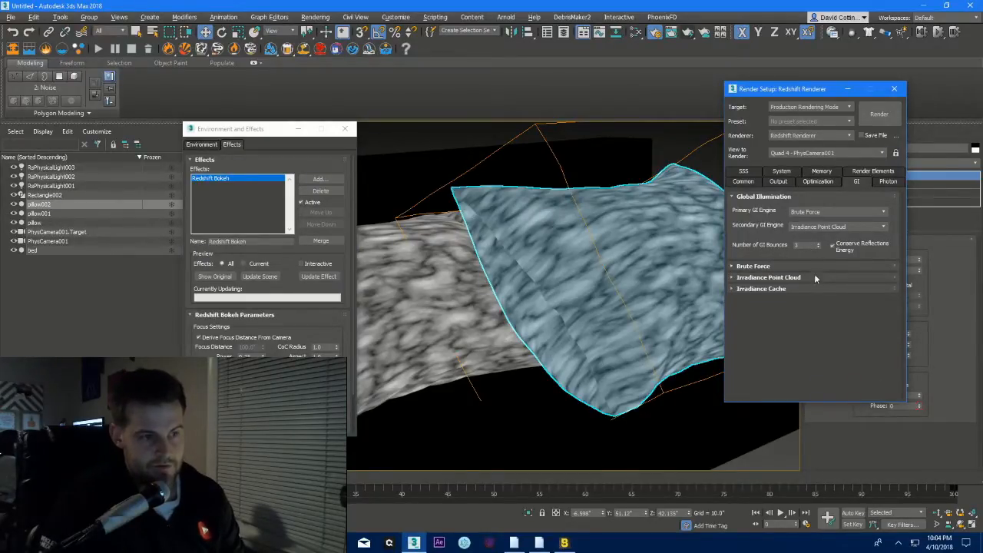
click(885, 117)
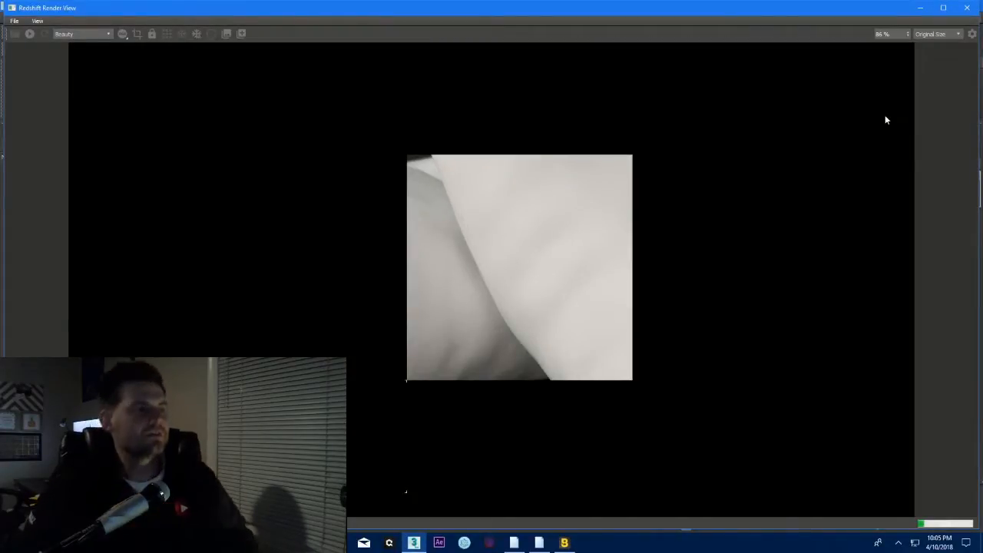
drag(536, 14, 555, 1)
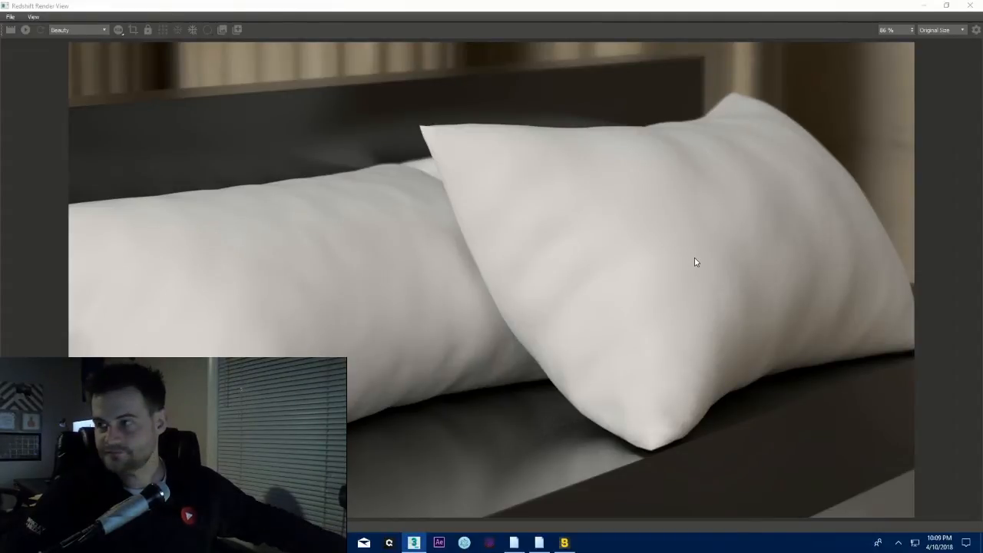
- Examine the finished pillow render both up close and as a whole, checking the fabric folds, shadows and background blur
scroll(556, 322, down, 2)
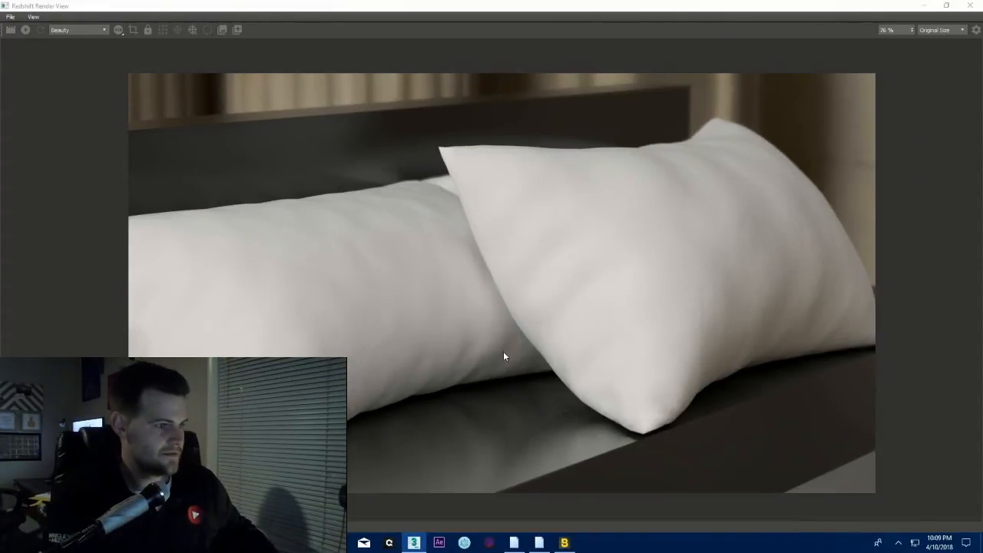
scroll(459, 394, down, 2)
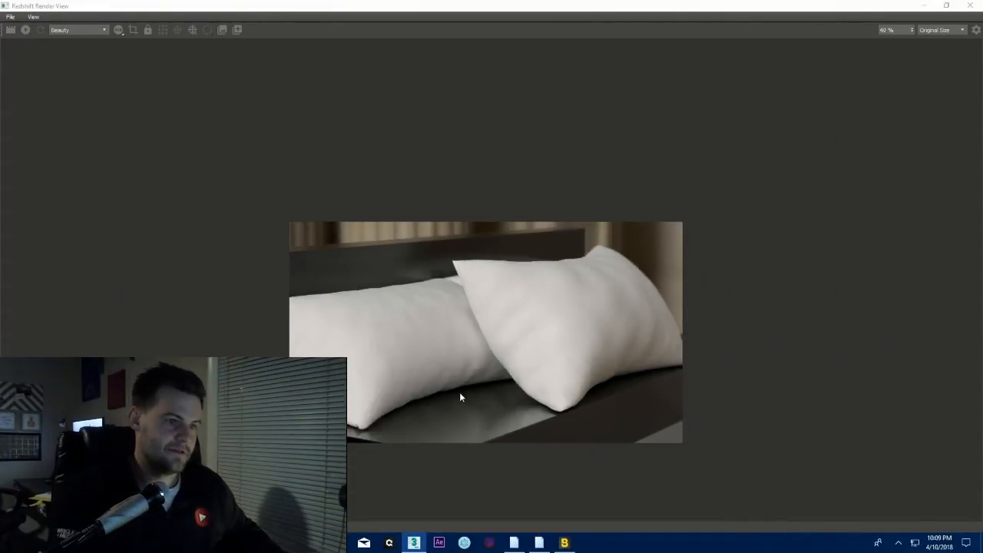
scroll(460, 392, up, 3)
click(460, 382)
scroll(461, 382, up, 2)
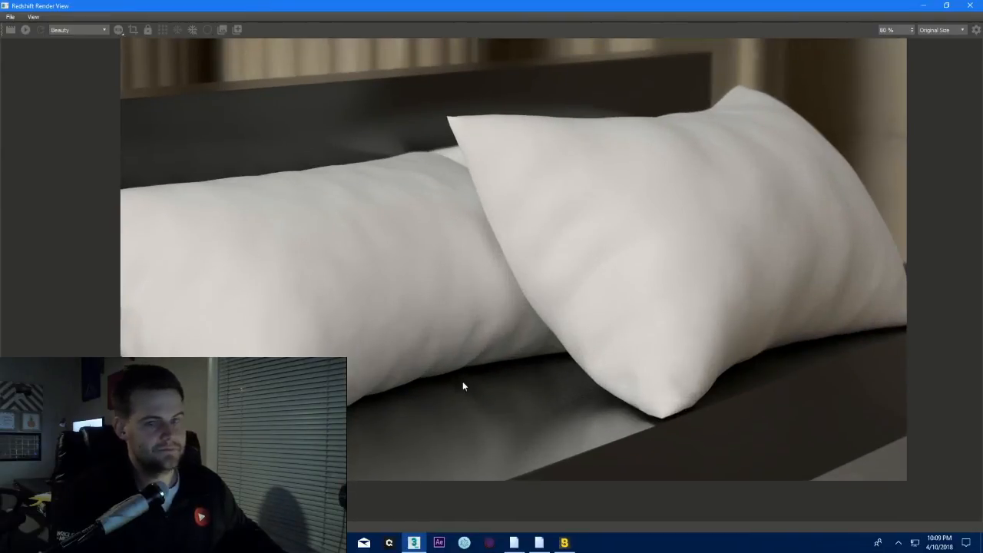
scroll(461, 382, down, 5)
drag(437, 379, 546, 372)
scroll(578, 341, up, 2)
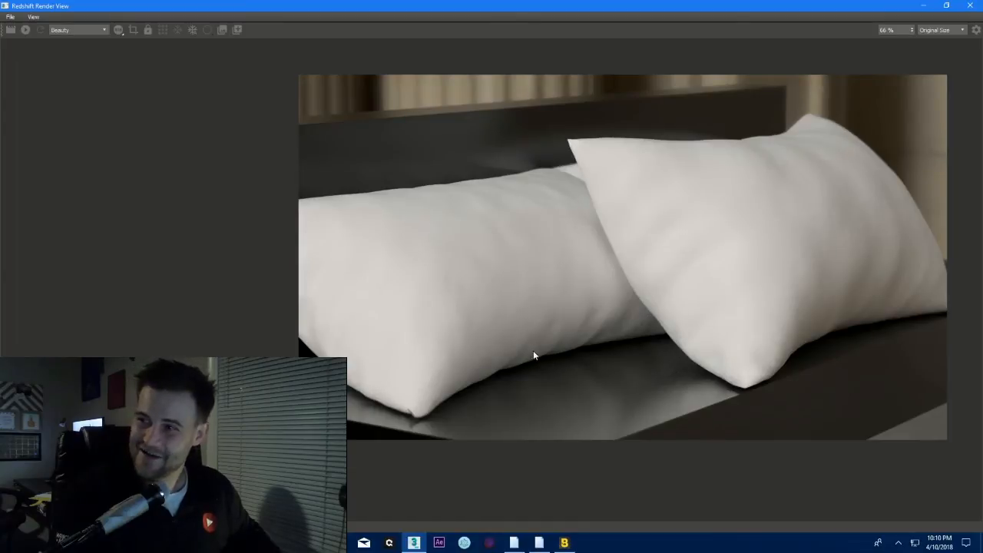
drag(539, 351, 497, 346)
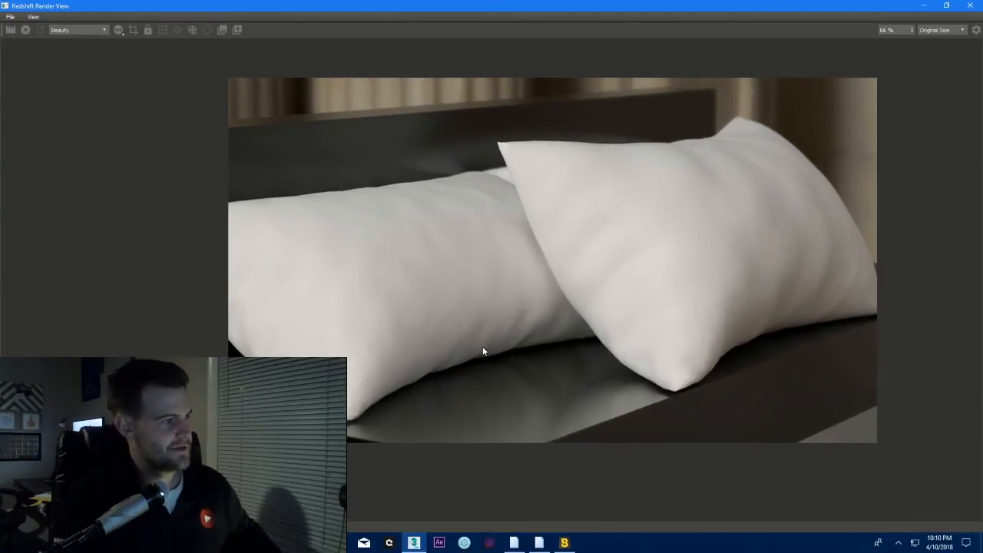
- Save the rendered image as a JPEG file named pillow in the renderpresets folder
click(10, 17)
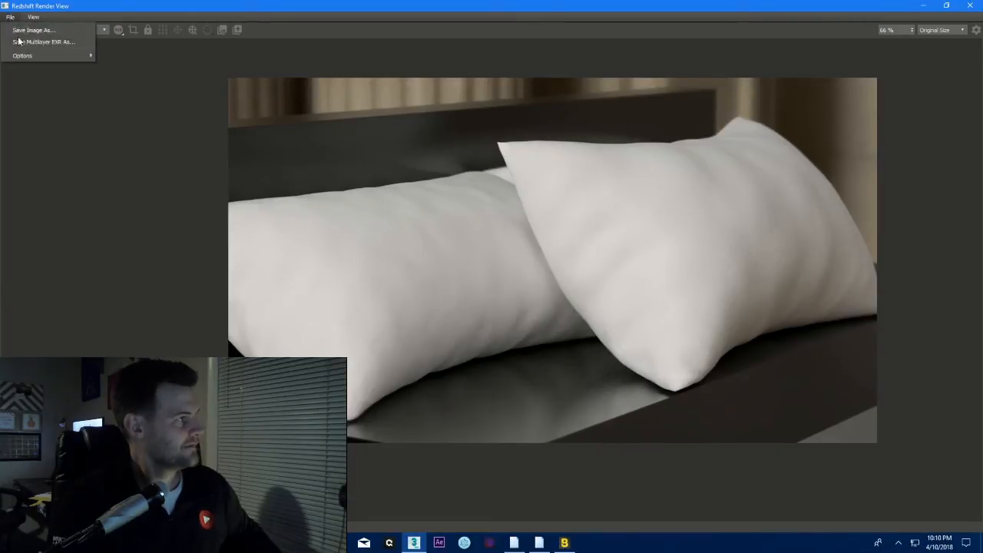
click(23, 30)
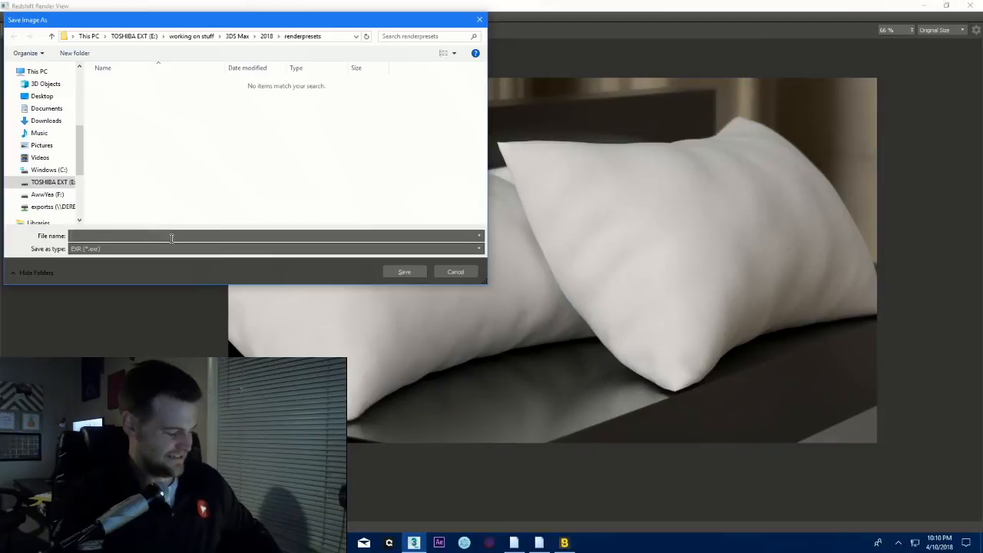
text(pillow)
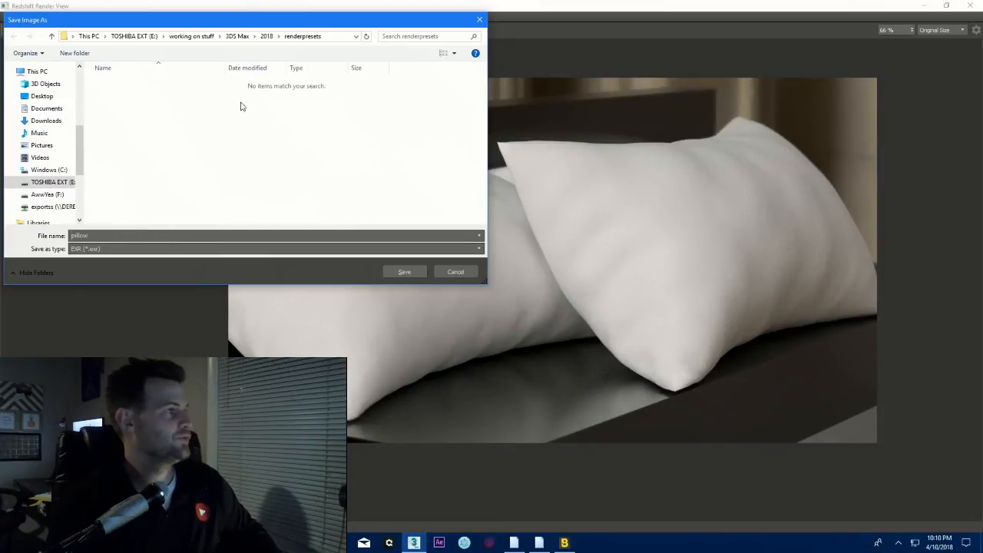
click(102, 250)
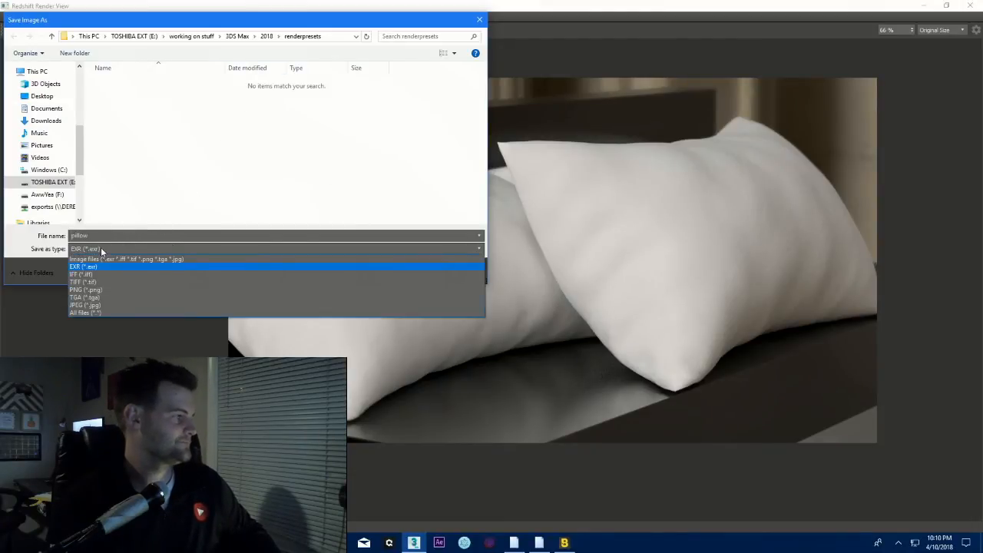
click(90, 305)
click(405, 272)
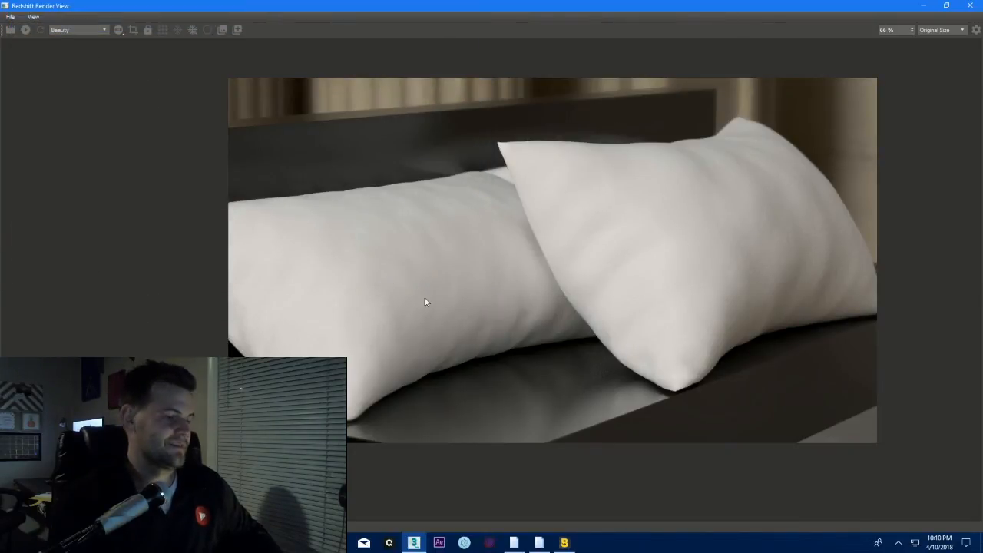